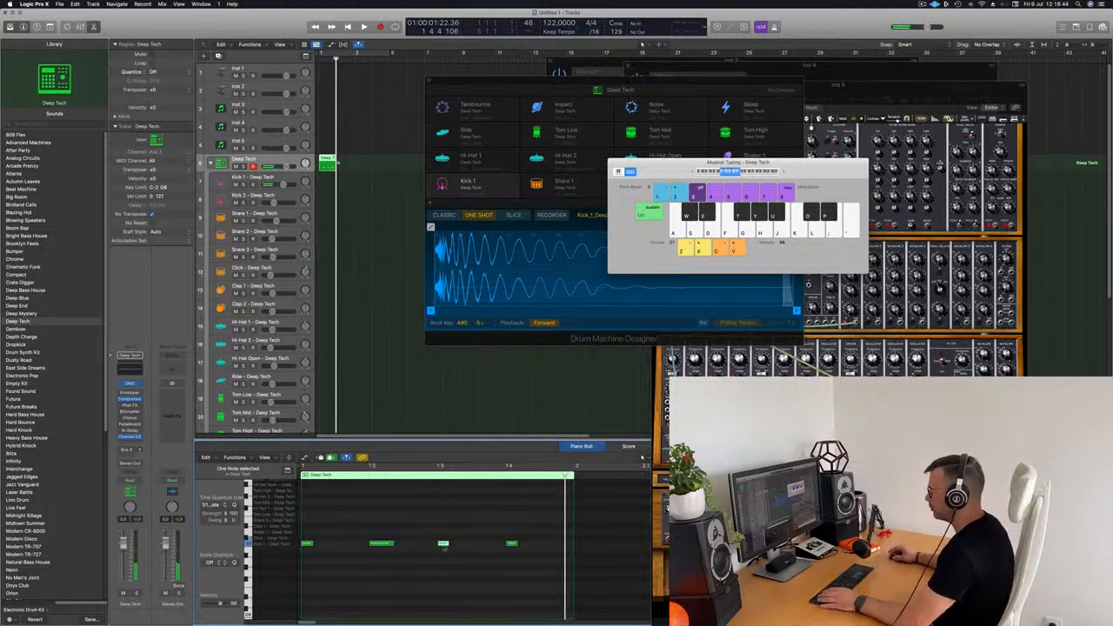
# - Lengthen the short kick notes in the Deep Tech region and play the beat back
pyautogui.moveTo(316, 546); pyautogui.dragTo(320, 546)
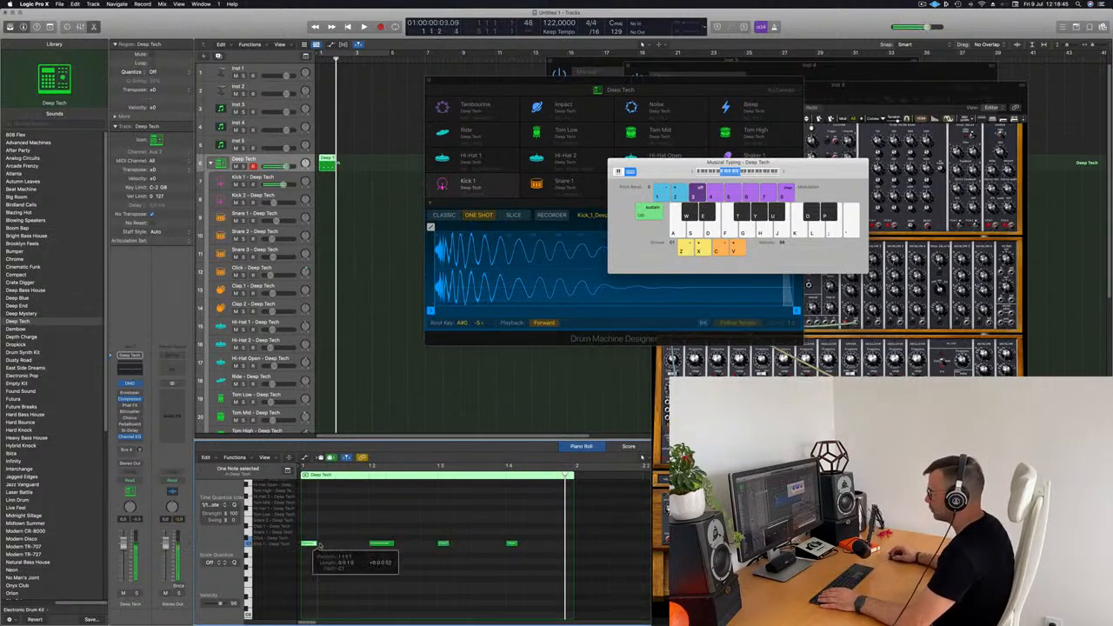
pyautogui.moveTo(445, 543); pyautogui.dragTo(527, 545)
pyautogui.click(364, 199)
pyautogui.press('space')
pyautogui.press('space')
# - Turn on a four-bar cycle from bar 1 and move the kick region from the Deep Tech track to the Kick 1 track
pyautogui.click(329, 163)
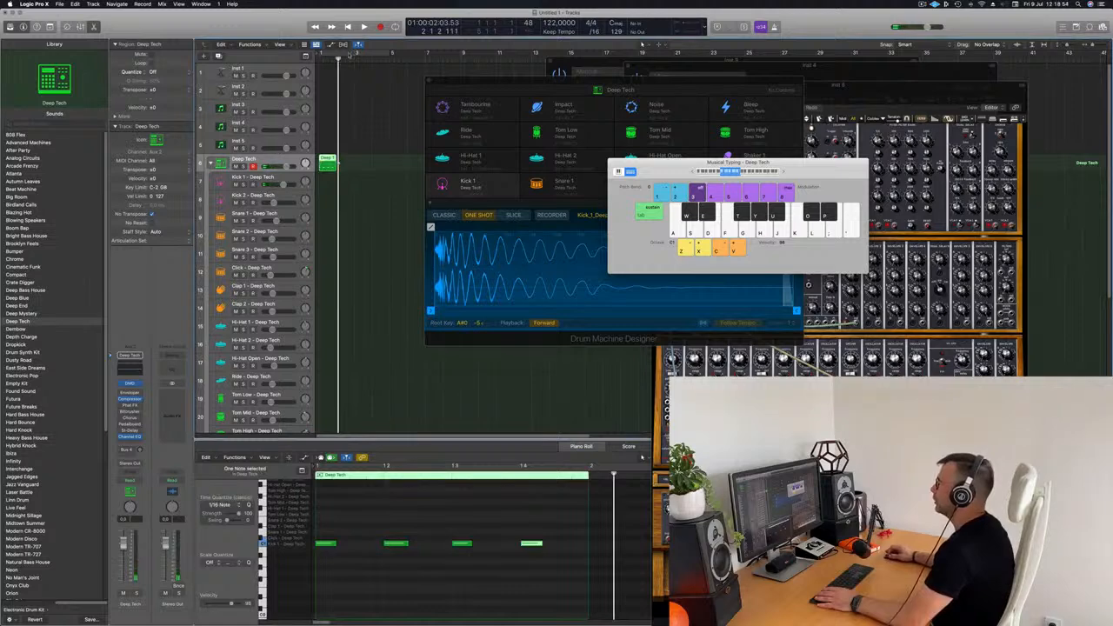
pyautogui.click(348, 54)
pyautogui.moveTo(326, 163); pyautogui.dragTo(328, 181)
# - Try the four kick notes an octave higher, and lower their pitch while auditioning the loop
pyautogui.press('super+a')
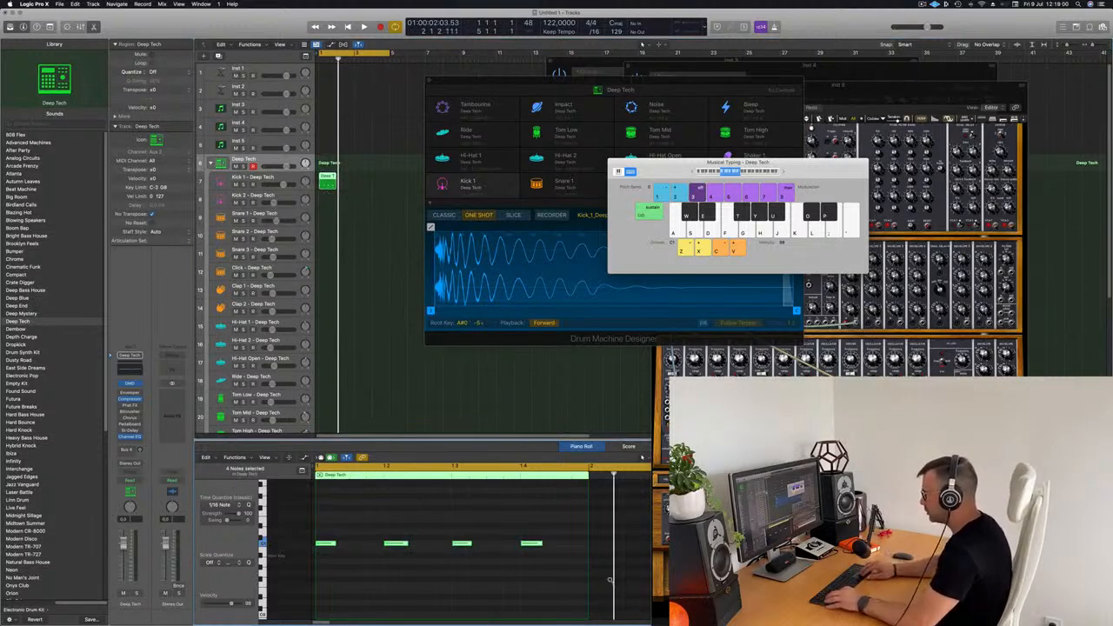
pyautogui.hotkey('alt', 'shift', 'Up')
pyautogui.press('space')
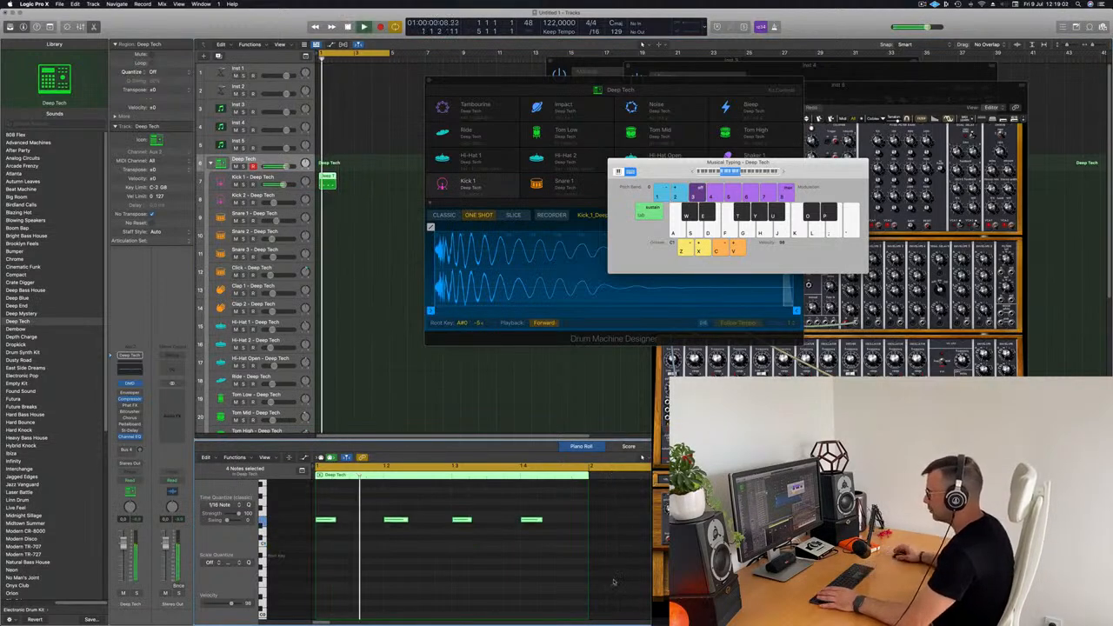
pyautogui.press('space')
pyautogui.moveTo(324, 499); pyautogui.dragTo(609, 543)
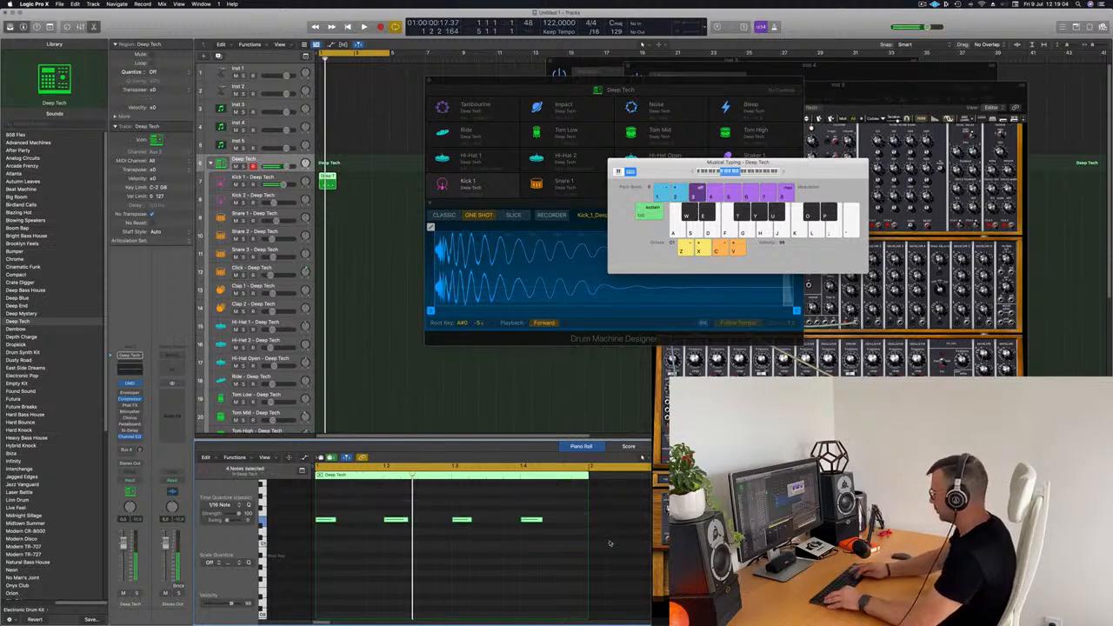
pyautogui.press('space')
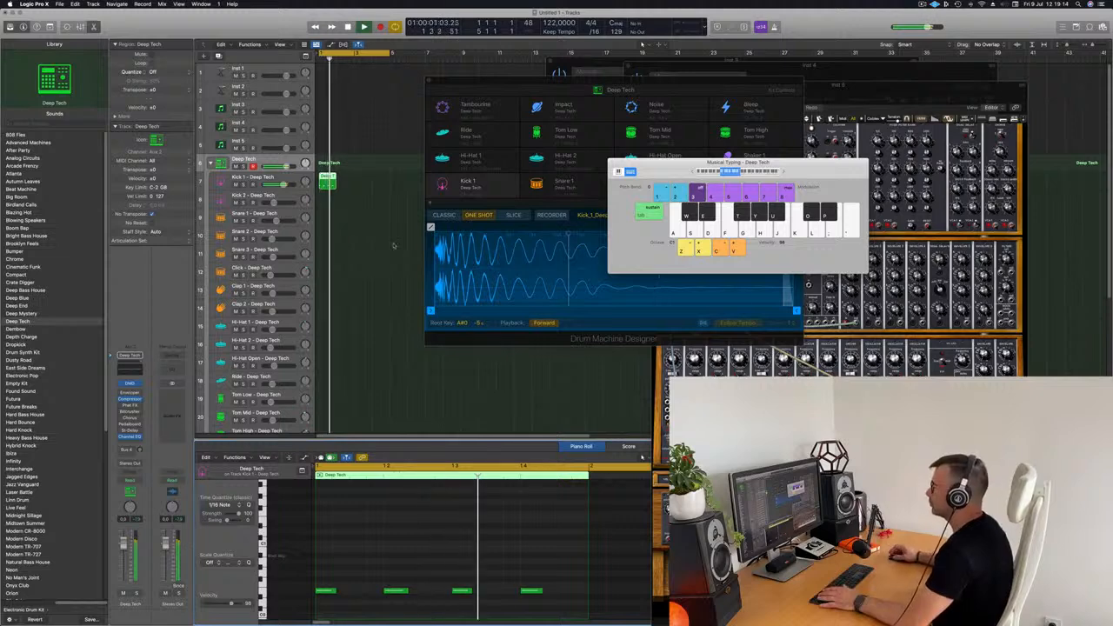
# - Repeat the Kick 1 region until it fills the four-bar cycle, and play it
pyautogui.click(328, 181)
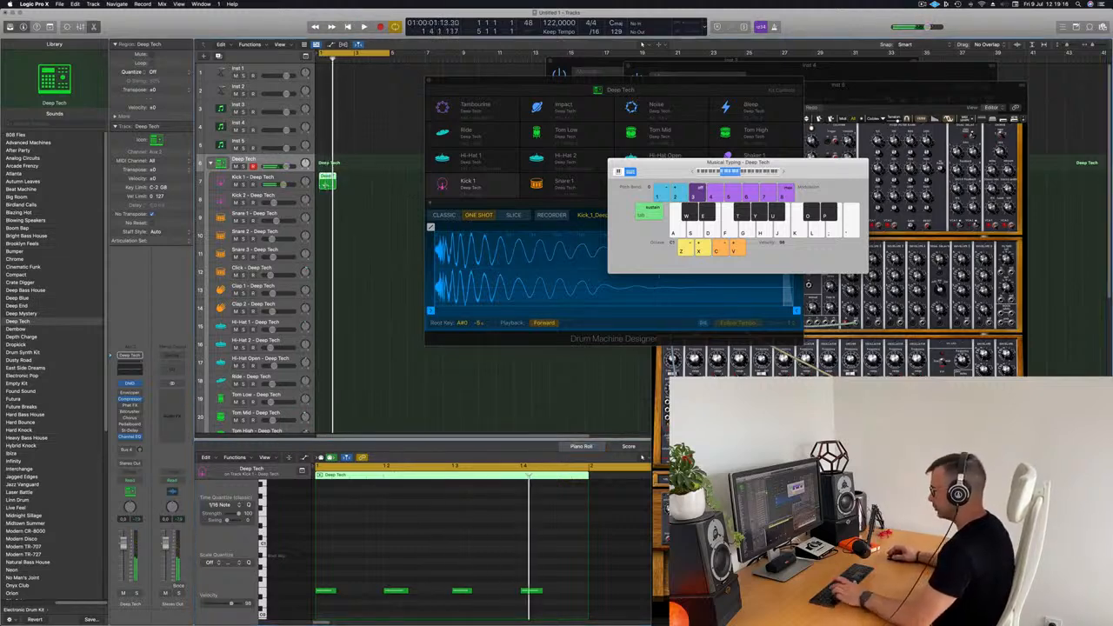
pyautogui.press('super+r')
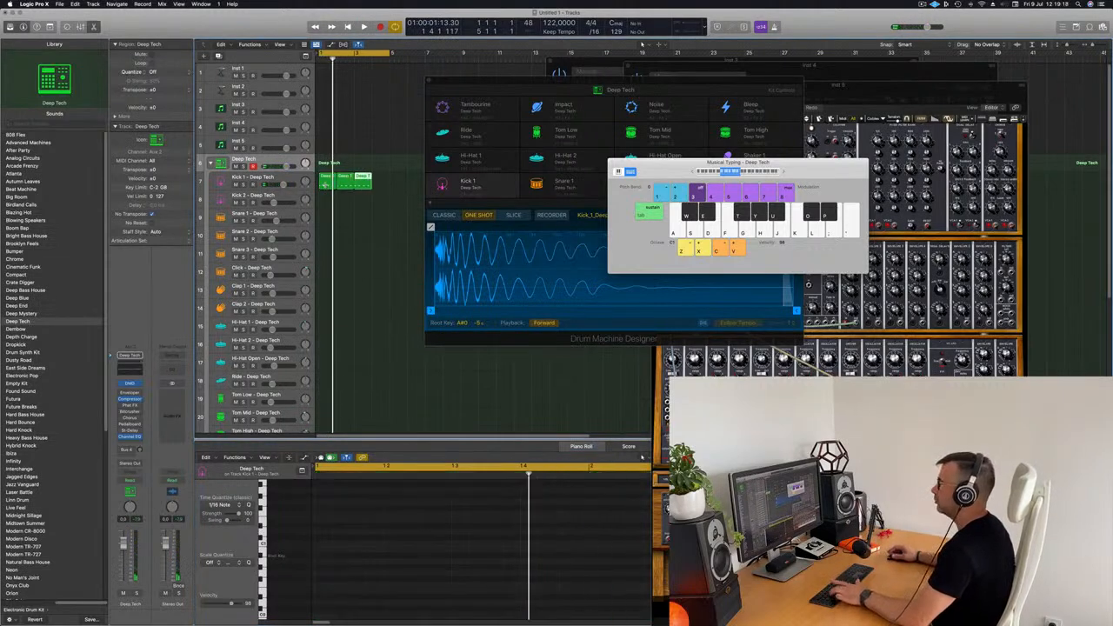
pyautogui.press('space')
# - Copy the first kick region to the Hi-Hat Open track with its notes on the offbeats, and repeat it across four bars
pyautogui.moveTo(328, 179); pyautogui.dragTo(327, 377)
pyautogui.press('space')
pyautogui.press('space')
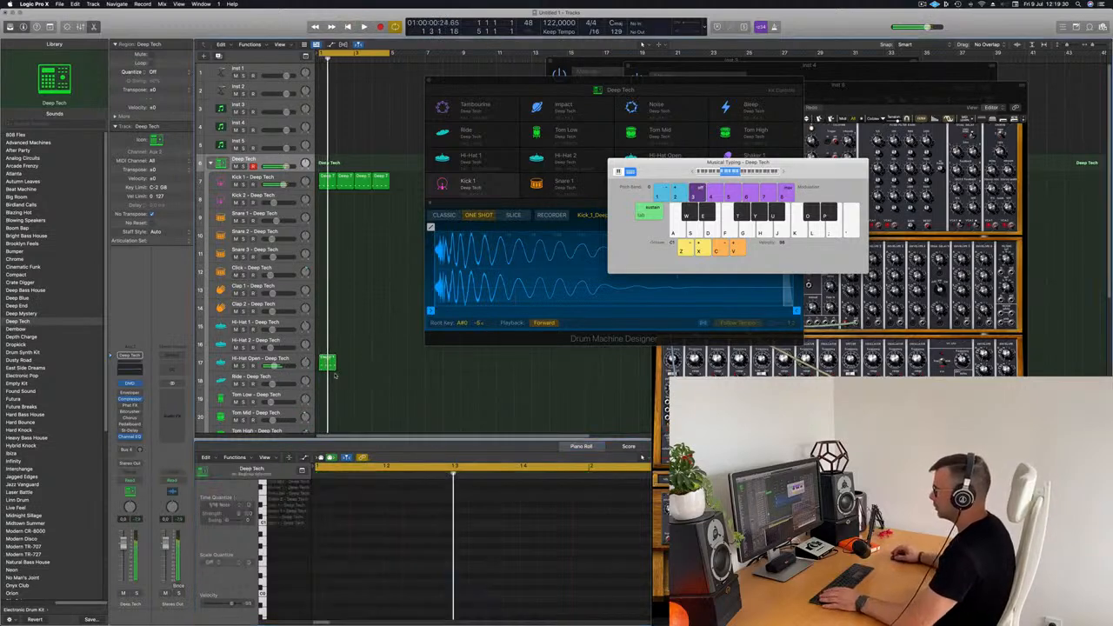
pyautogui.press('super+r')
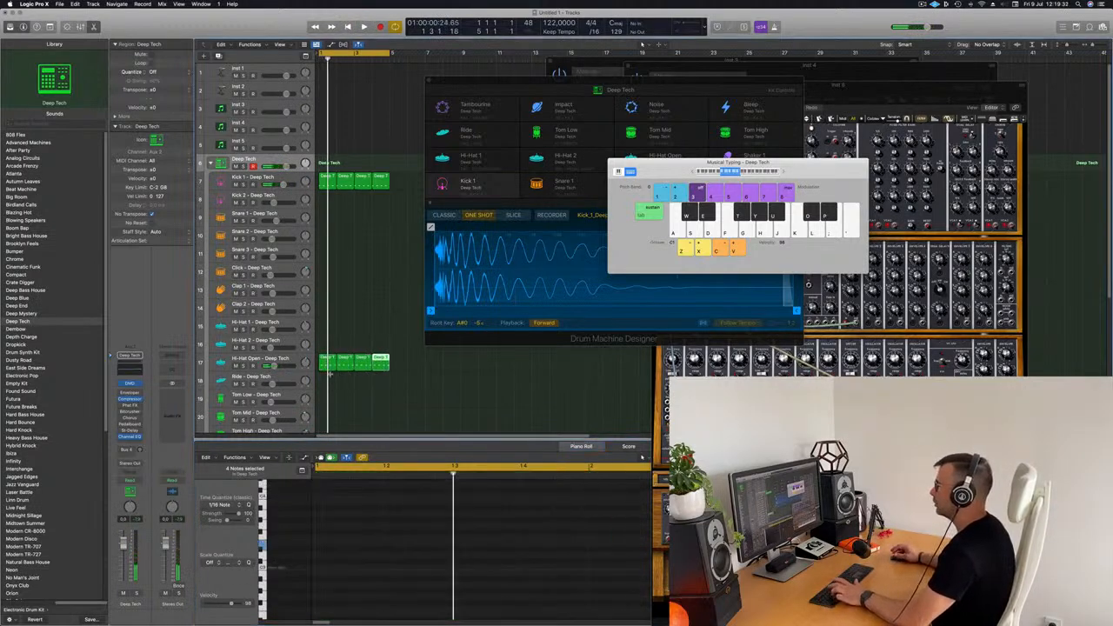
# - Select the Hi-Hat Open track and move the Drum Machine Designer and Musical Typing windows clear of the regions
pyautogui.click(282, 360)
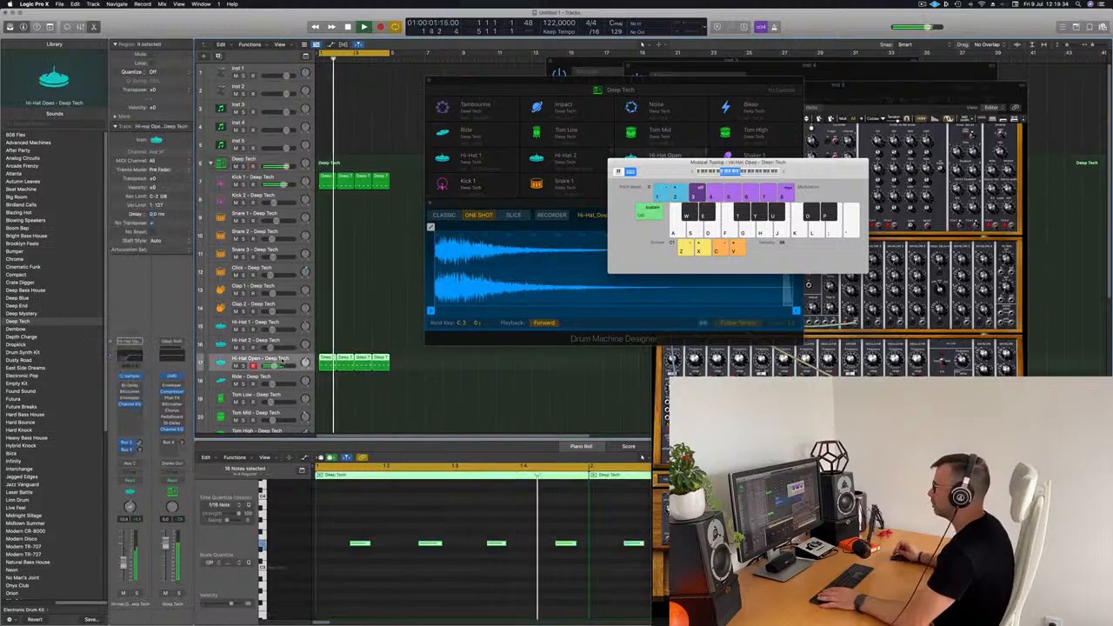
pyautogui.moveTo(594, 87); pyautogui.dragTo(903, 66)
pyautogui.moveTo(718, 151); pyautogui.dragTo(817, 118)
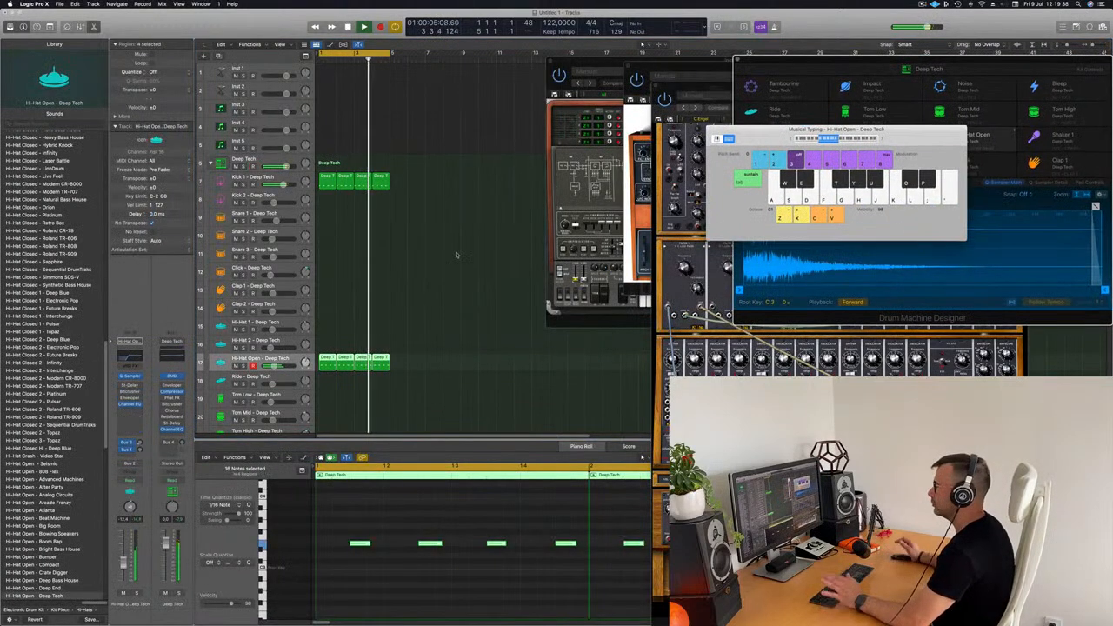
pyautogui.press('space')
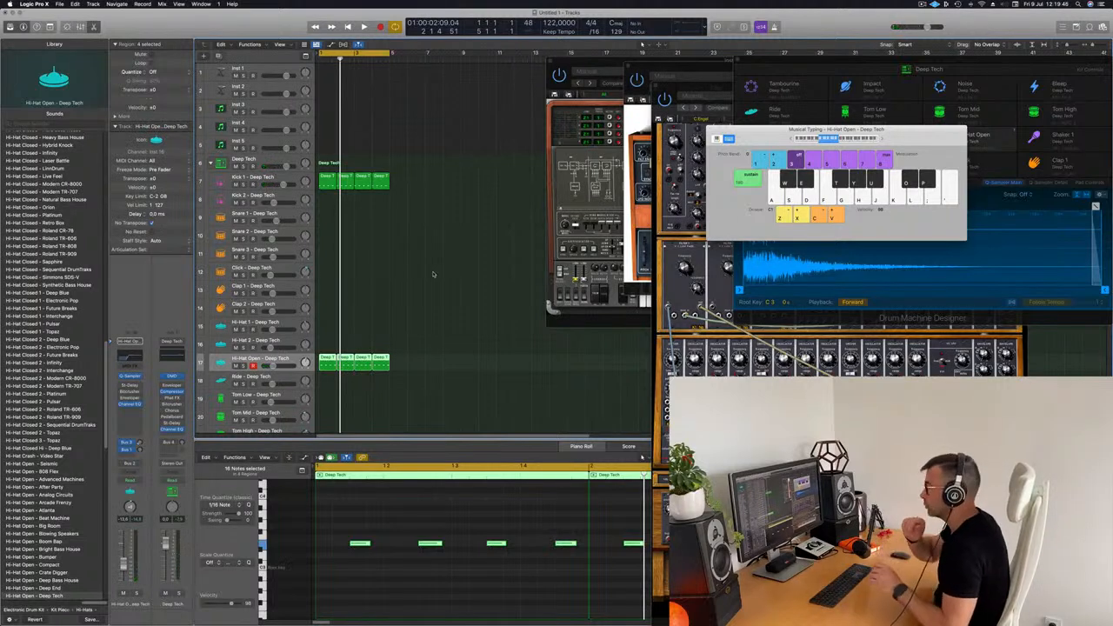
# - Place the first kick region on the Snare 1 track and delete its notes on beats 1 and 3
pyautogui.scroll(-4, 426, 267)
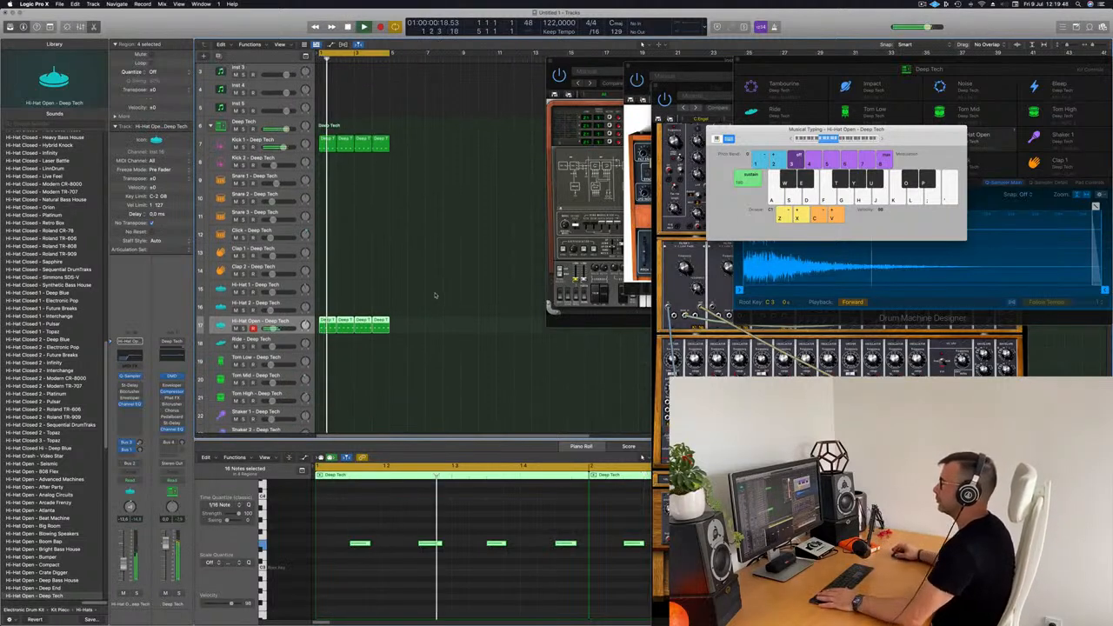
pyautogui.scroll(-1, 414, 260)
pyautogui.press('space')
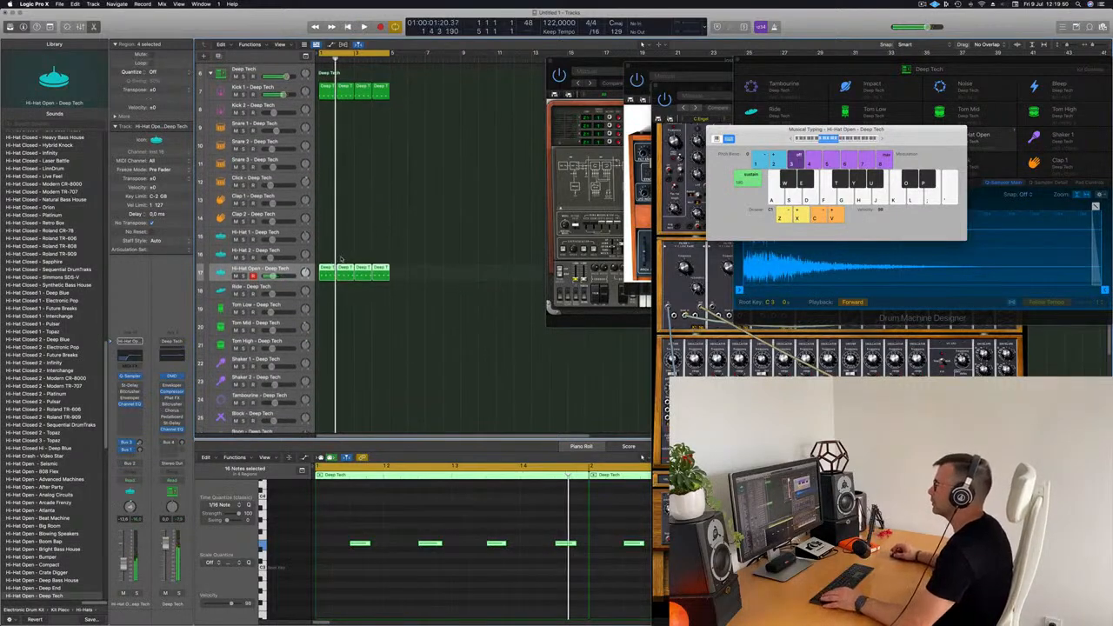
pyautogui.moveTo(324, 86); pyautogui.dragTo(331, 154)
pyautogui.click(326, 544)
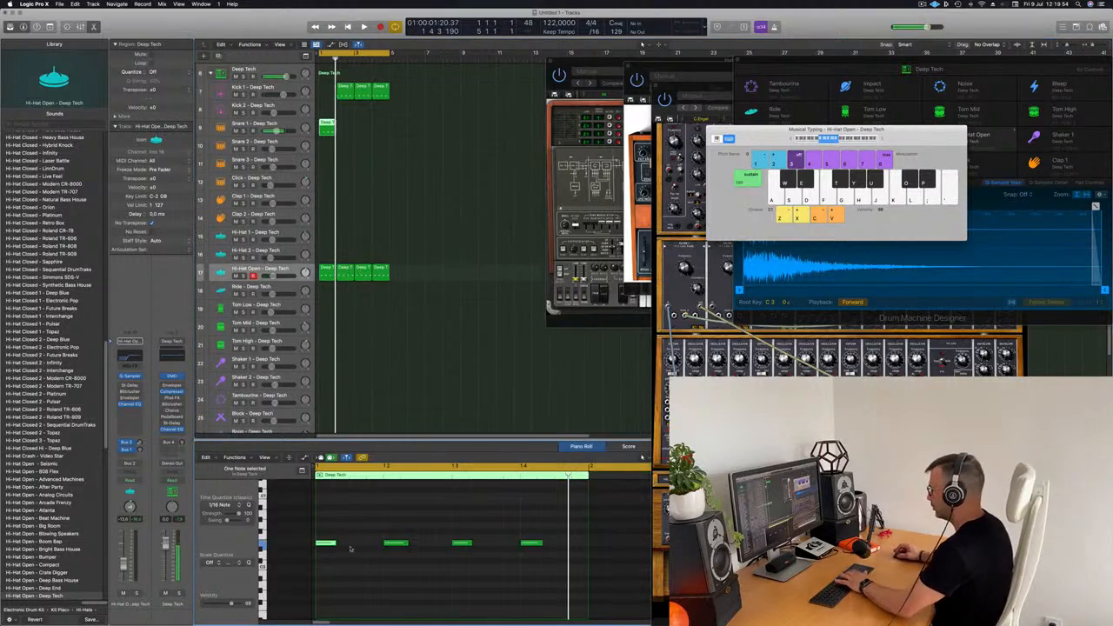
pyautogui.press('Delete')
pyautogui.moveTo(381, 529); pyautogui.dragTo(553, 587)
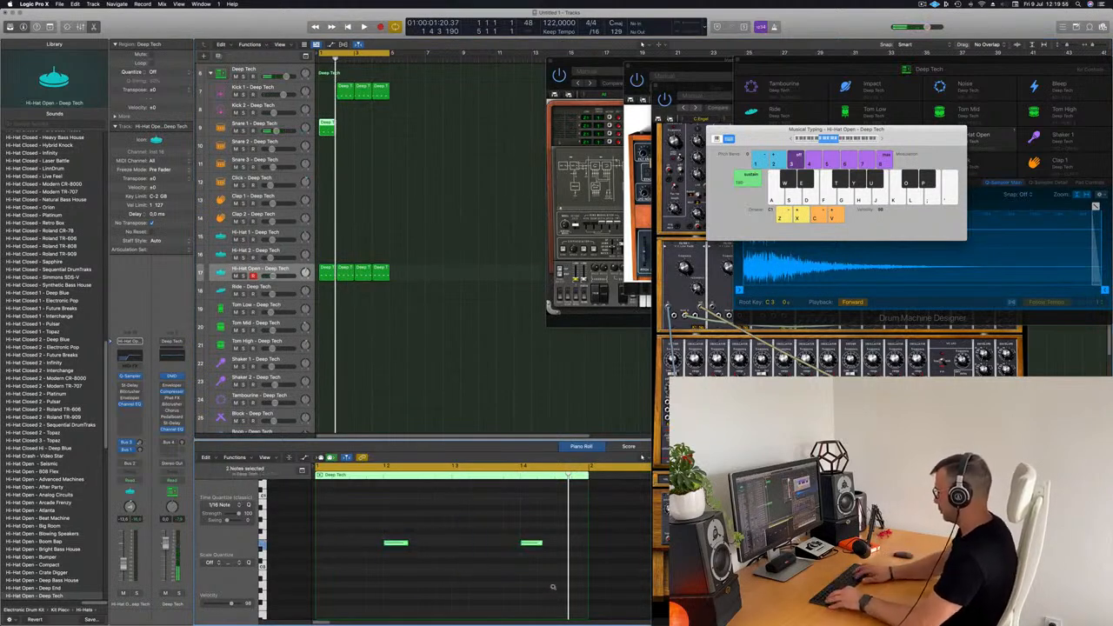
pyautogui.press('space')
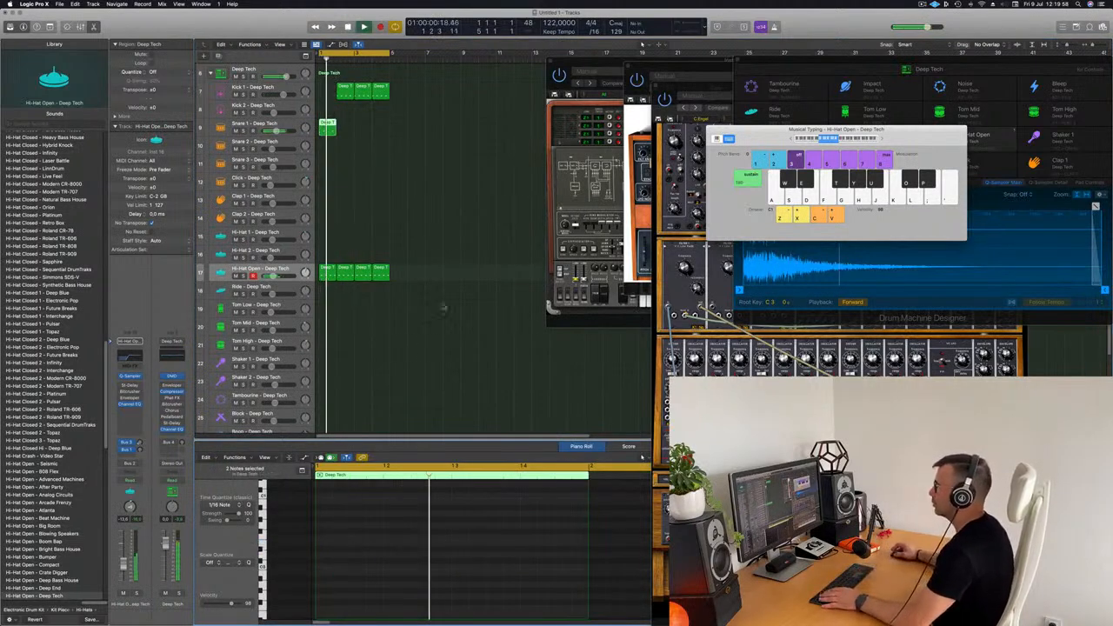
# - Repeat the Snare 1 region three times to fill the four-bar cycle
pyautogui.click(334, 129)
pyautogui.press('super+r')
pyautogui.press('super+r')
pyautogui.press('super+r')
pyautogui.click(390, 215)
# - Copy the first Hi-Hat Open region to the Boop track, keep only its last note, and audition the loop
pyautogui.scroll(-2, 398, 244)
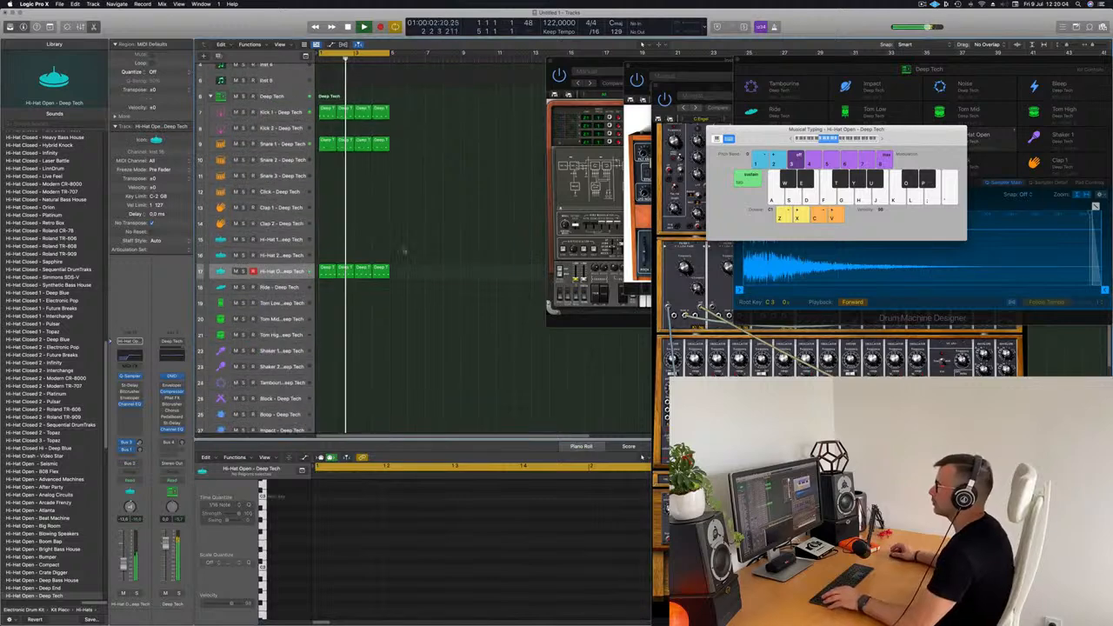
pyautogui.scroll(-2, 419, 292)
pyautogui.scroll(-4, 448, 213)
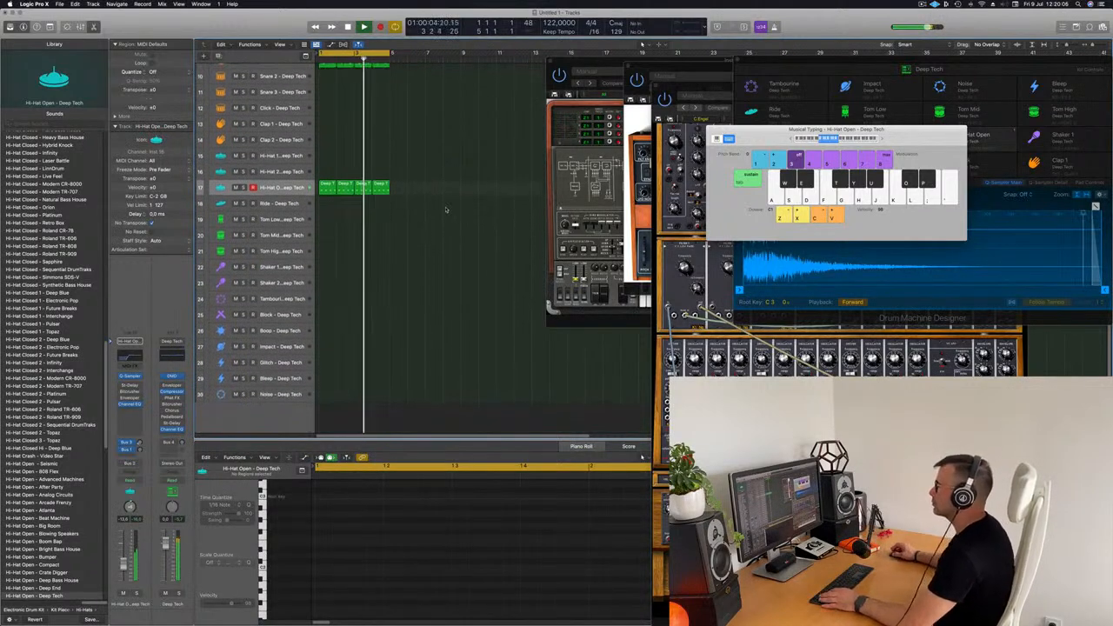
pyautogui.scroll(2, 451, 222)
pyautogui.click(357, 216)
pyautogui.moveTo(324, 215); pyautogui.dragTo(326, 376)
pyautogui.moveTo(348, 514); pyautogui.dragTo(507, 588)
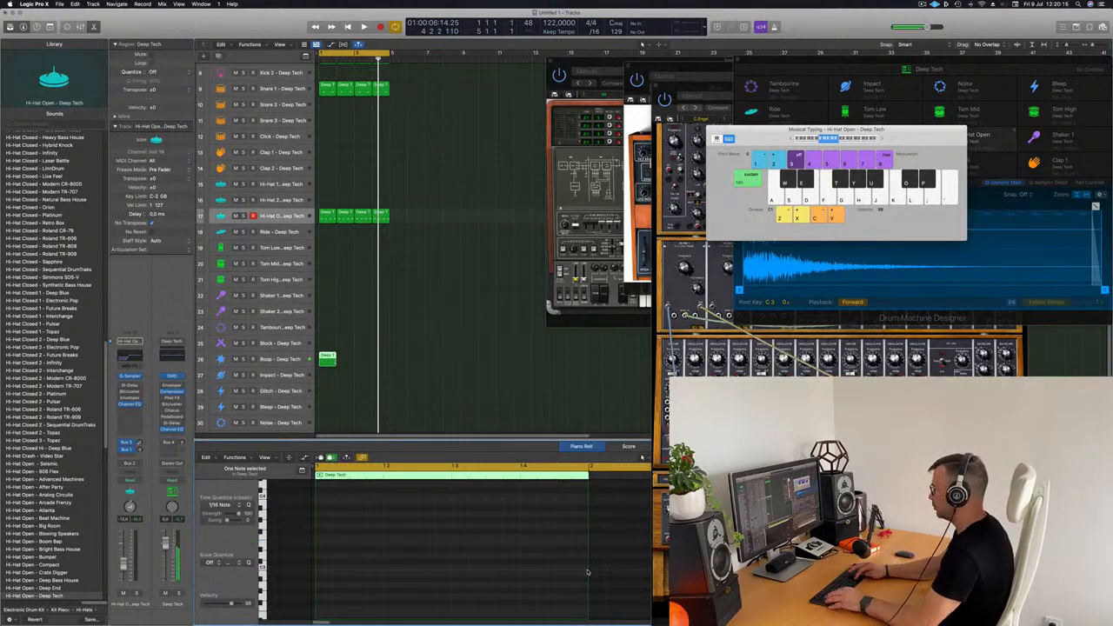
pyautogui.press('space')
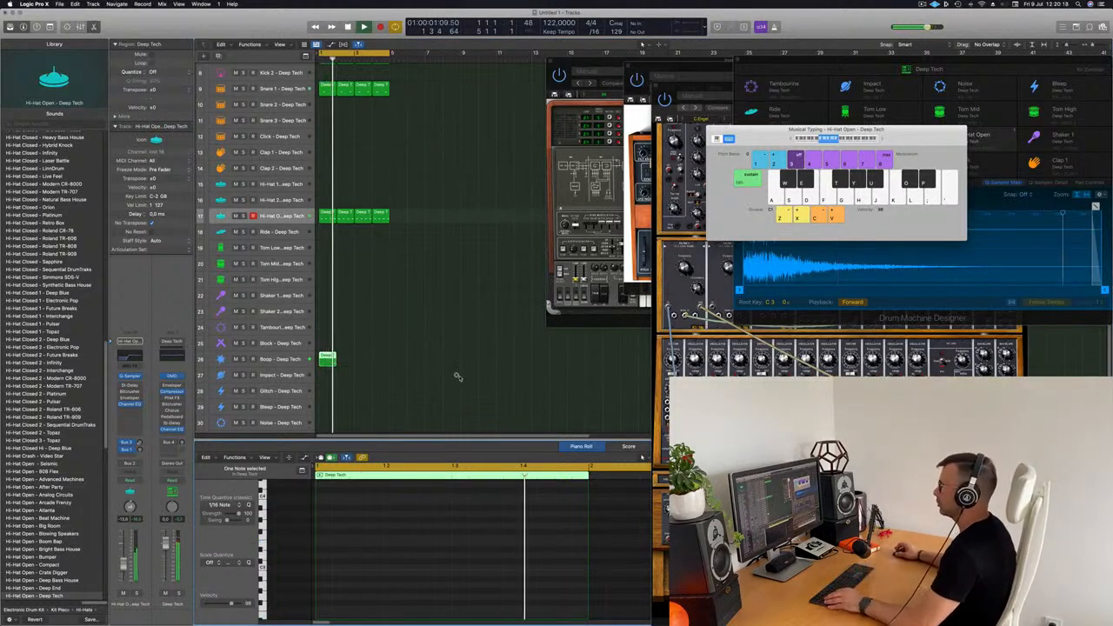
pyautogui.hscroll(-2, 400, 365)
pyautogui.press('space')
pyautogui.press('space')
# - Repeat the Boop region across the four-bar cycle, undo the extra copy, and select the Boop track
pyautogui.moveTo(390, 353); pyautogui.dragTo(334, 363)
pyautogui.press('super+r')
pyautogui.press('super+r')
pyautogui.press('super+r')
pyautogui.press('super+r')
pyautogui.press('super+z')
pyautogui.scroll(-2, 363, 337)
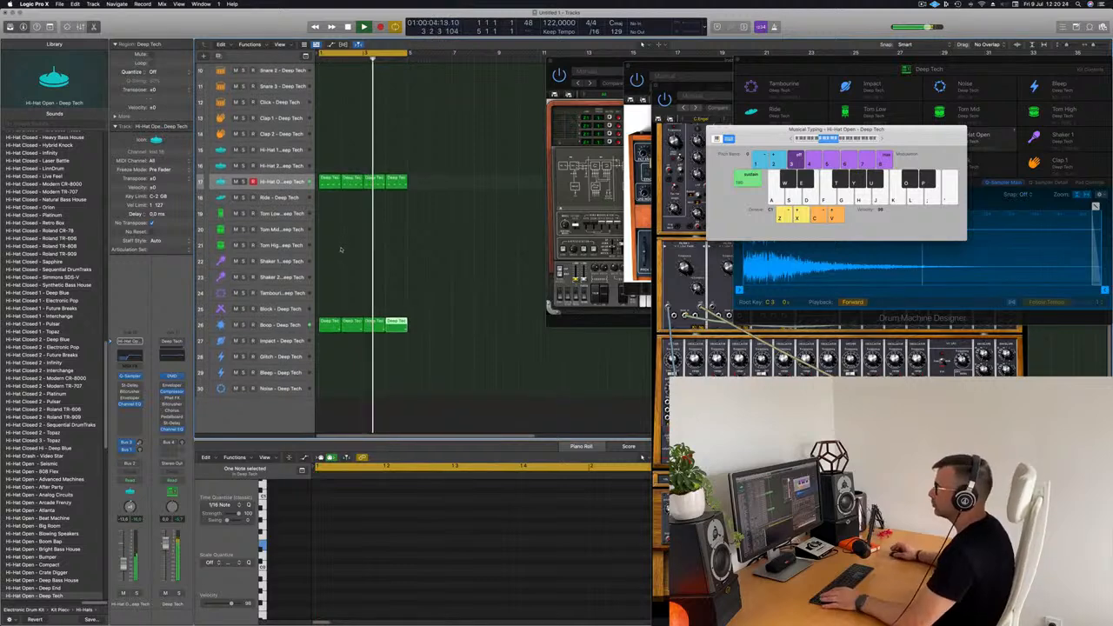
pyautogui.click(363, 341)
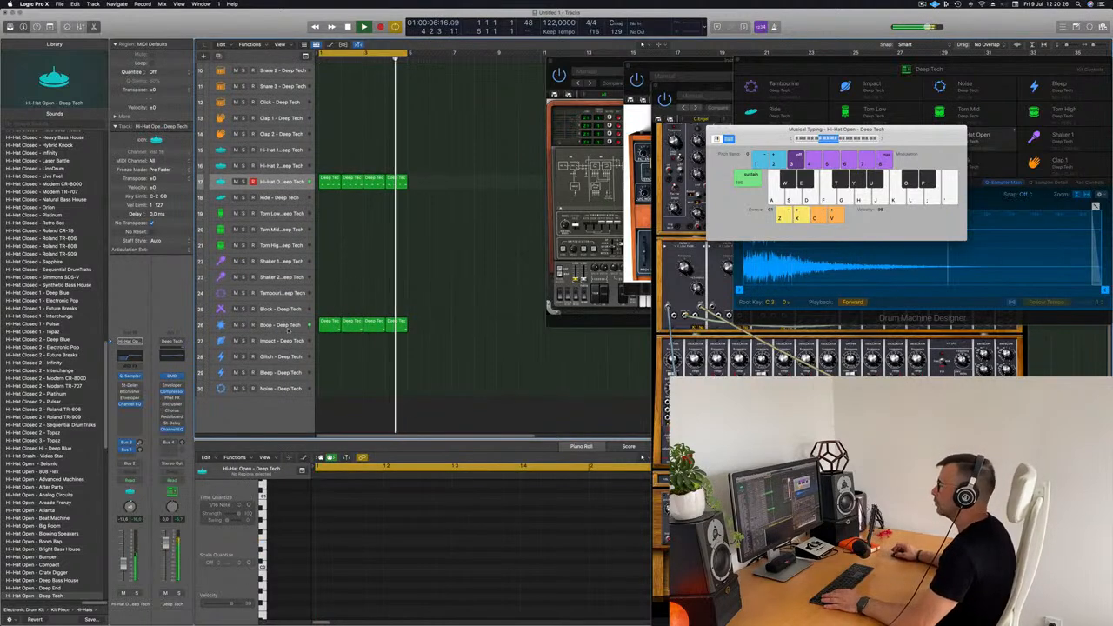
pyautogui.click(278, 325)
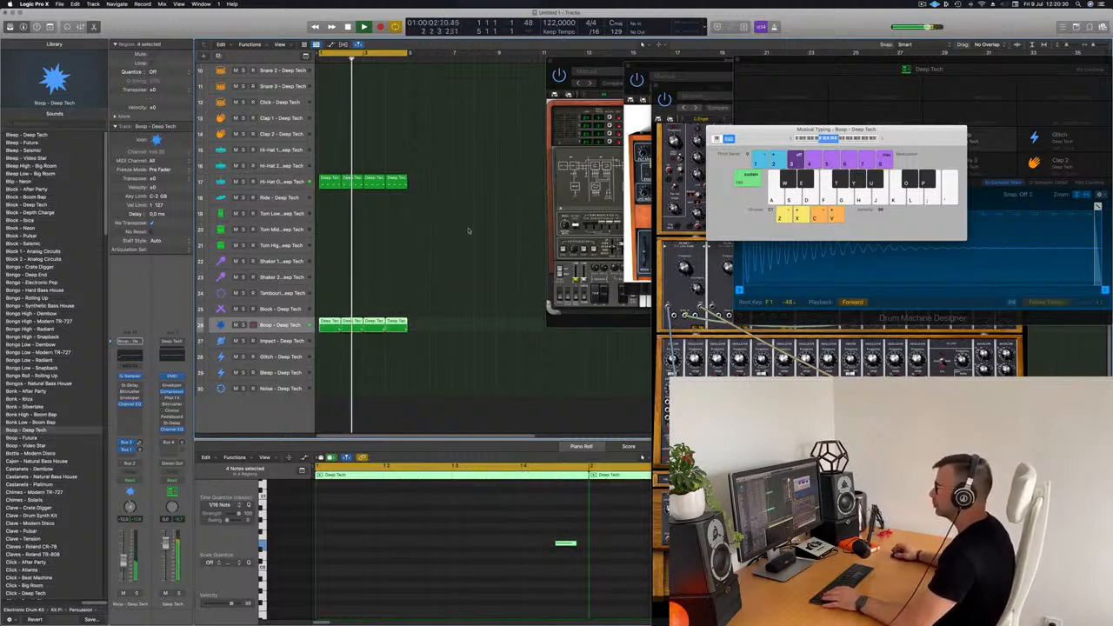
# - Copy the first Snare 1 region to the Clap 1 track and keep only its note on beat 2
pyautogui.scroll(2, 461, 235)
pyautogui.scroll(1, 461, 235)
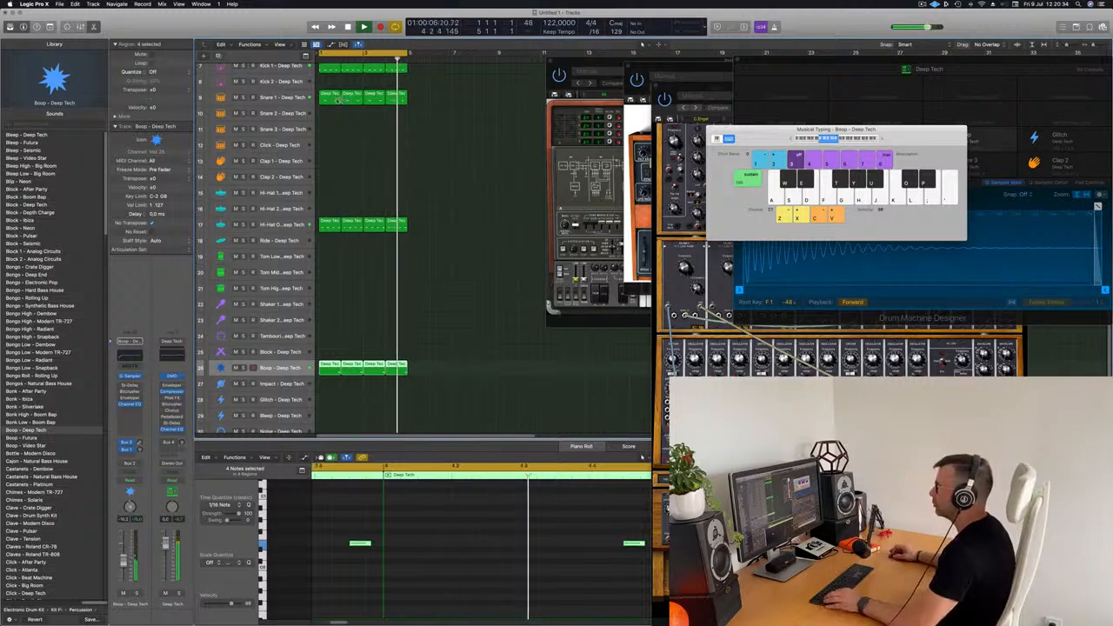
pyautogui.click(335, 101)
pyautogui.moveTo(335, 101); pyautogui.dragTo(342, 178)
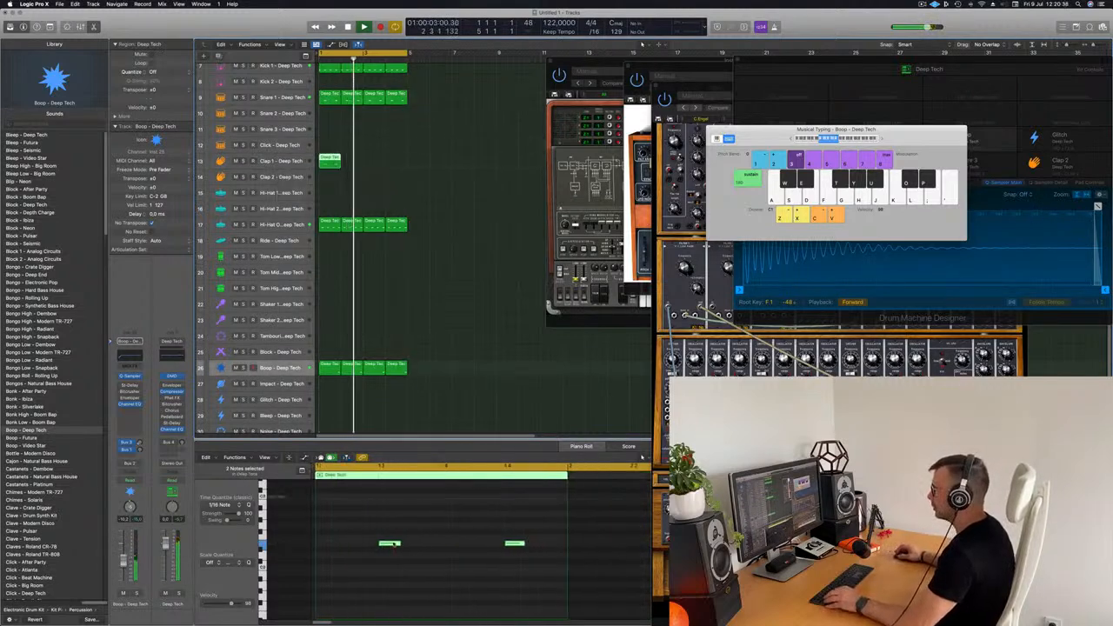
pyautogui.moveTo(422, 569); pyautogui.dragTo(366, 515)
pyautogui.press('Delete')
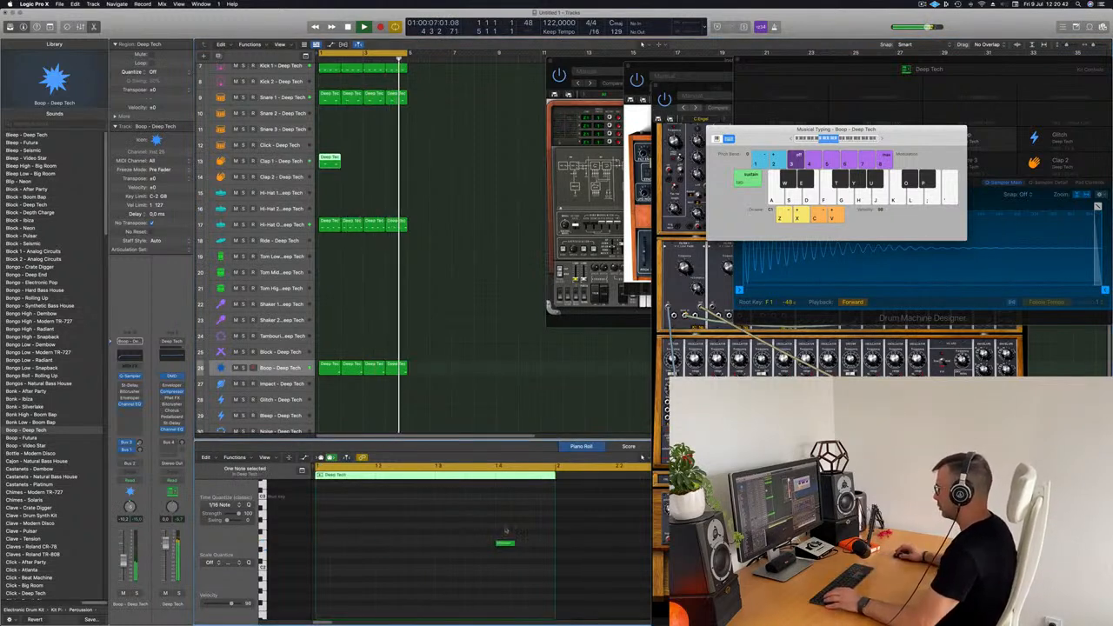
pyautogui.moveTo(513, 579); pyautogui.dragTo(500, 532)
pyautogui.press('Delete')
pyautogui.scroll(5, 508, 577)
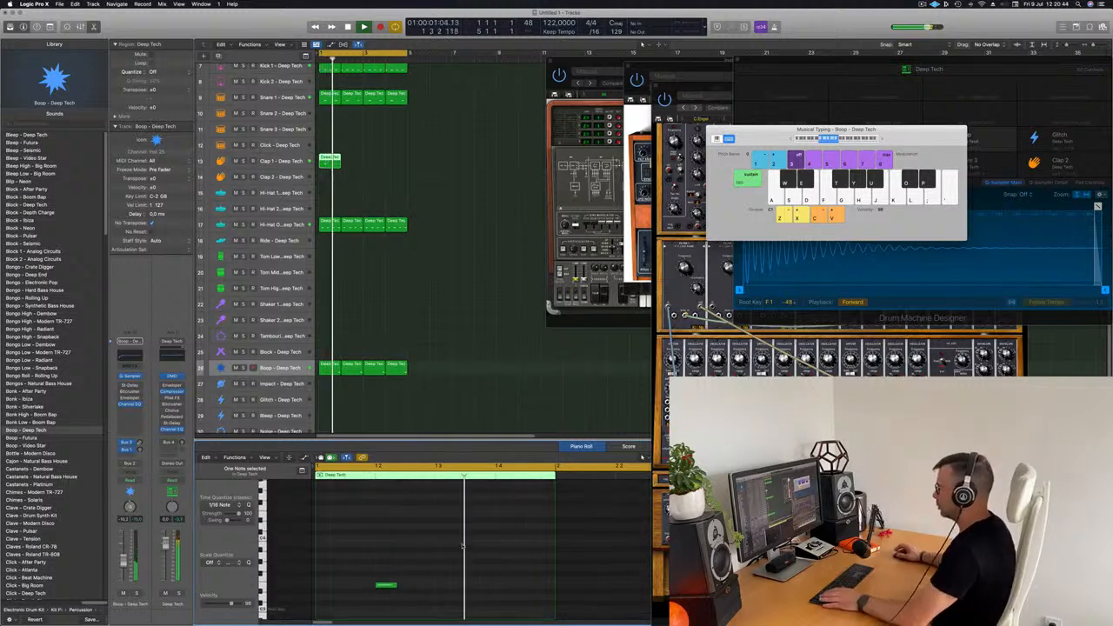
pyautogui.click(508, 288)
# - Repeat the Clap 1 region three times to fill the four-bar cycle
pyautogui.click(327, 161)
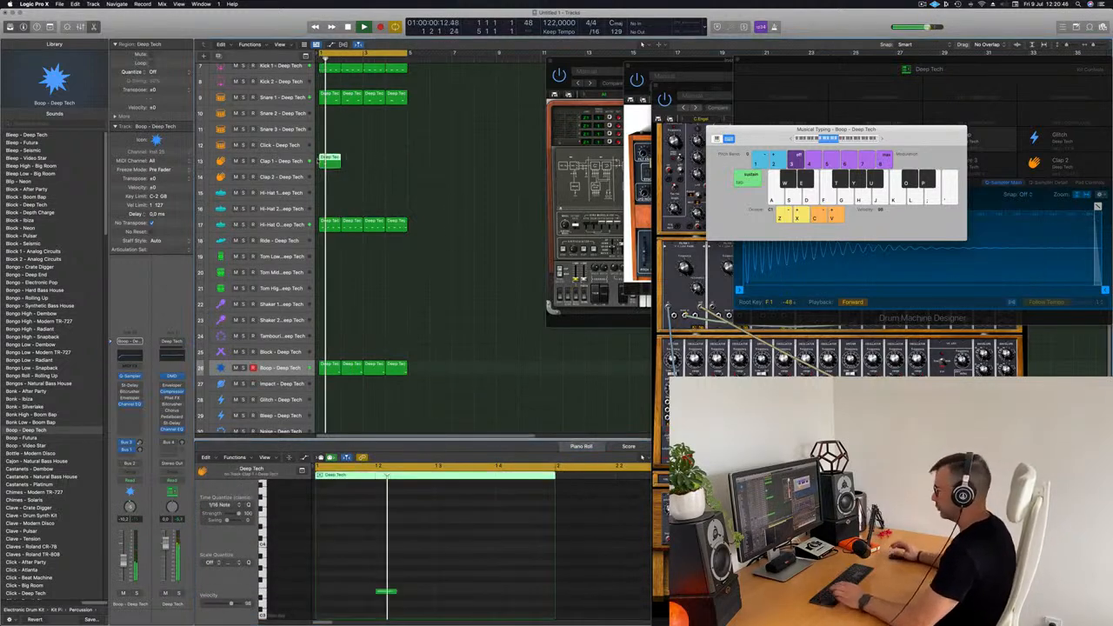
pyautogui.press('super+r')
pyautogui.press('super+r')
pyautogui.press('super+r')
pyautogui.click(474, 177)
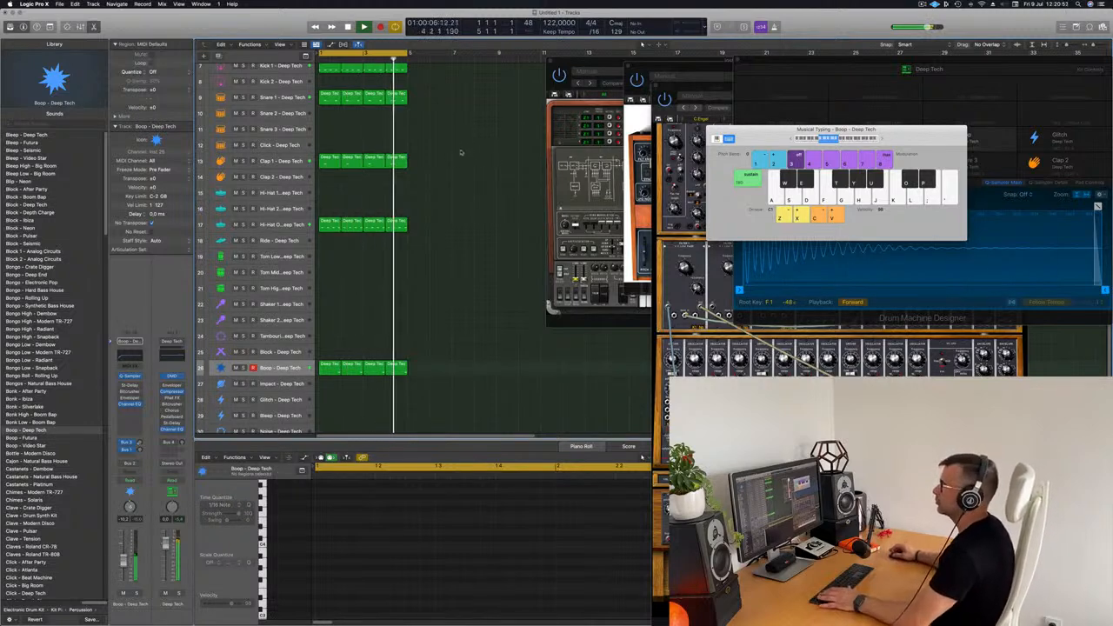
# - Copy the first Hi-Hat Open region to the Hi-Hat 1 track with its four notes on the beats, and audition that track
pyautogui.click(325, 226)
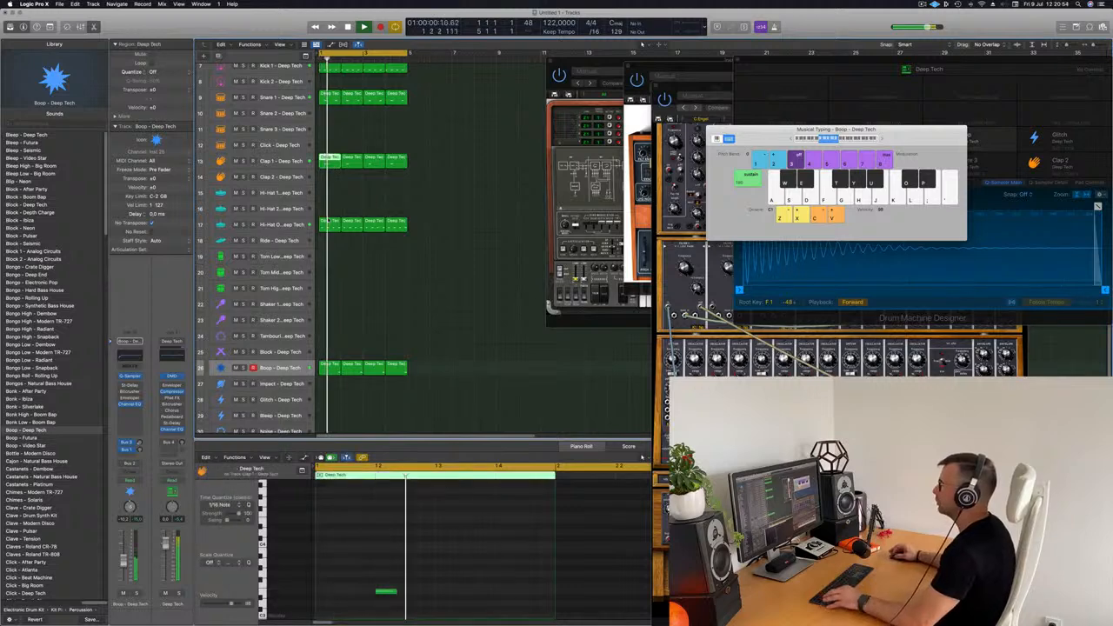
pyautogui.moveTo(324, 226); pyautogui.dragTo(325, 194)
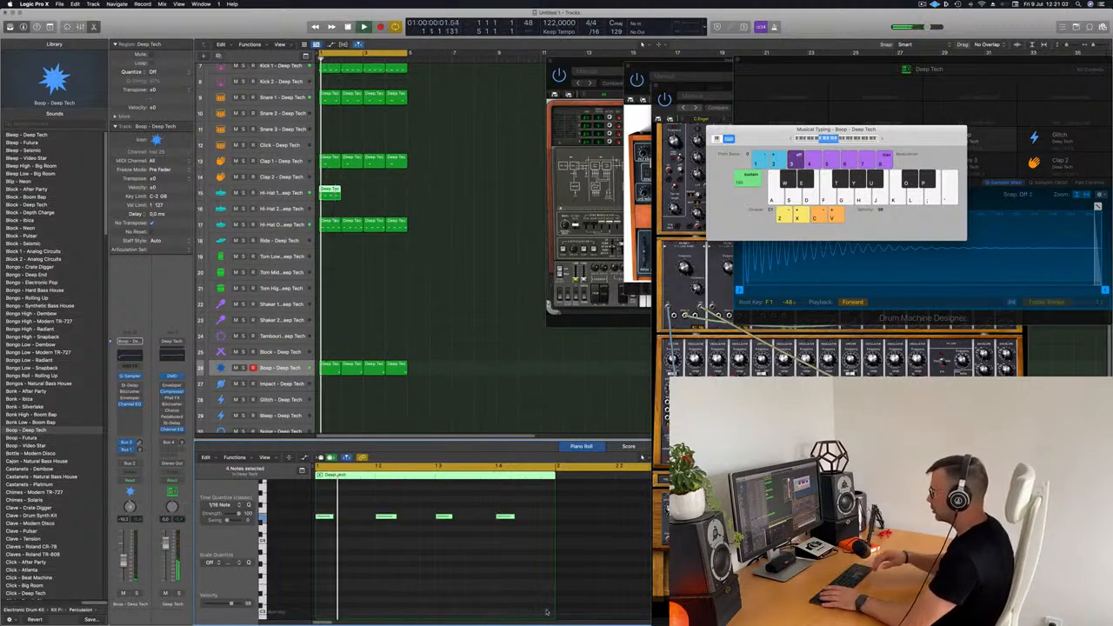
pyautogui.click(211, 194)
pyautogui.press('space')
pyautogui.press('space')
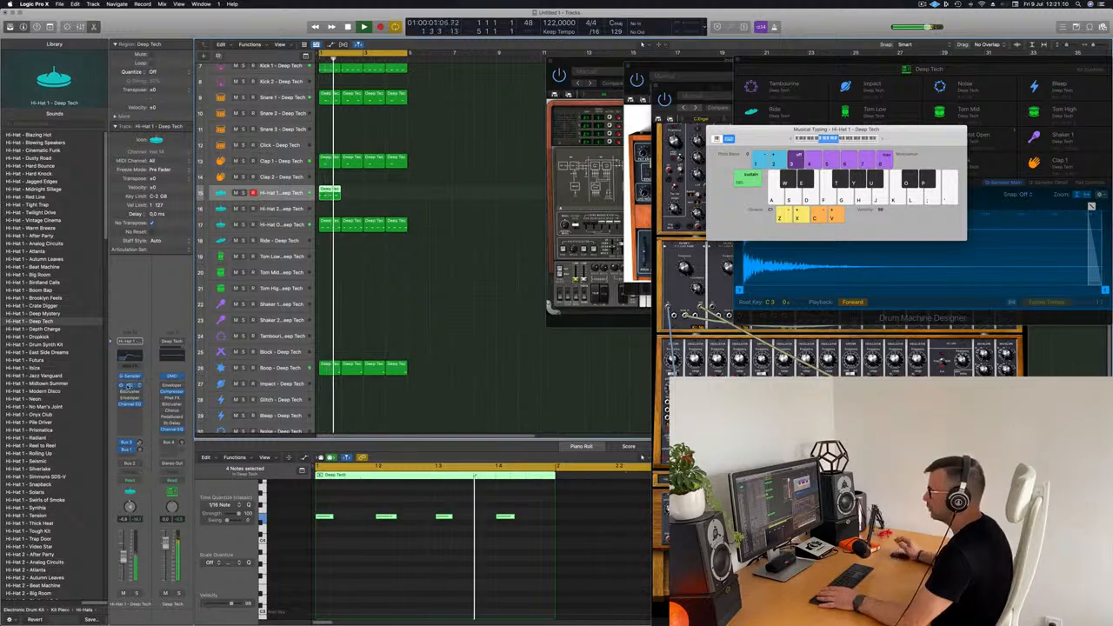
# - Open the Stereo Delay on the Hi-Hat 1 channel and load its Dual 1/16 Note Dotted preset
pyautogui.click(129, 385)
pyautogui.moveTo(567, 309); pyautogui.dragTo(616, 177)
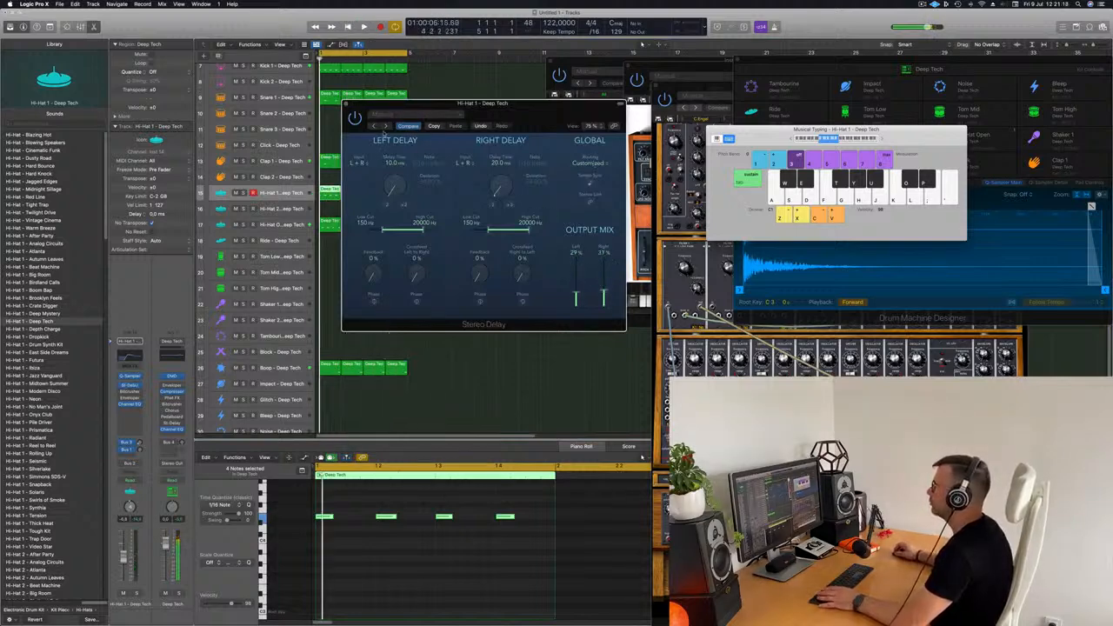
pyautogui.click(393, 114)
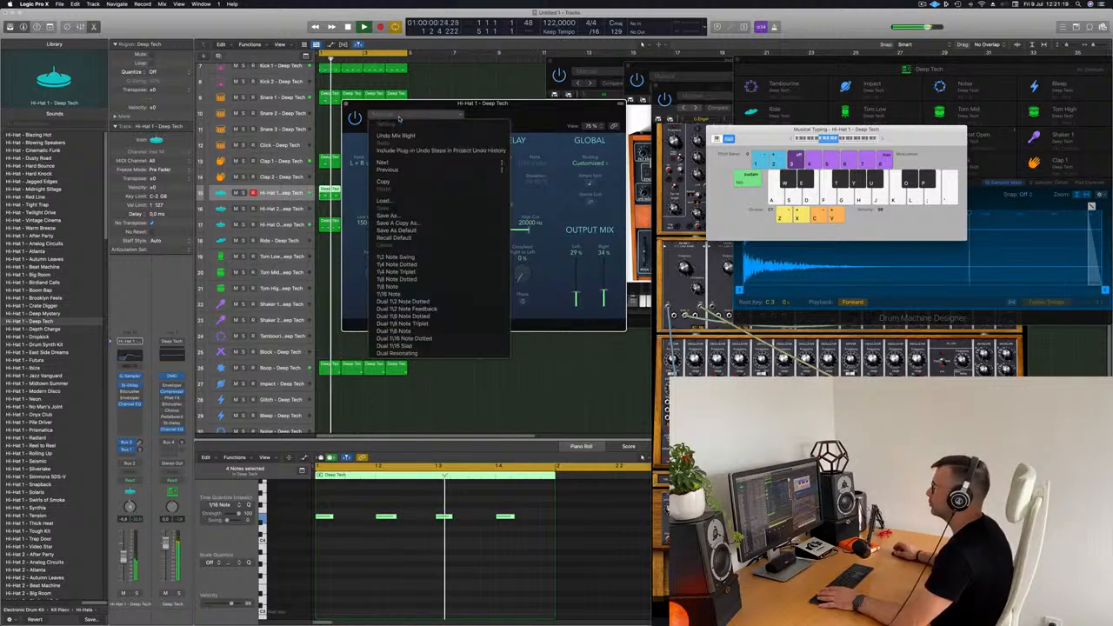
pyautogui.click(414, 345)
pyautogui.moveTo(483, 103); pyautogui.dragTo(536, 63)
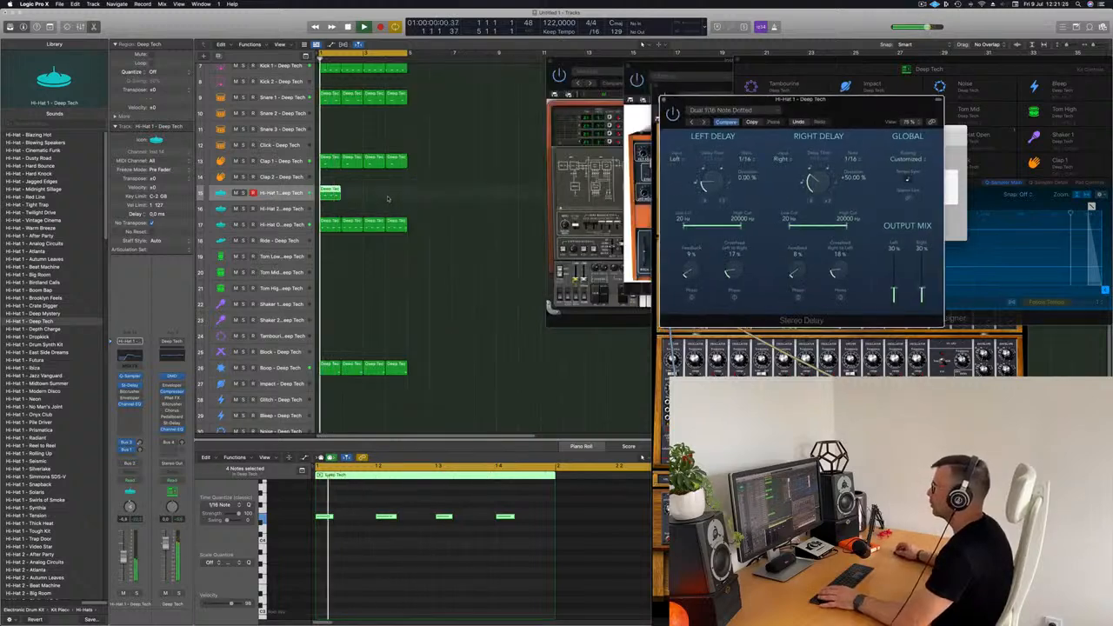
# - Repeat the Hi-Hat 1 region three times to fill the four-bar cycle
pyautogui.click(334, 193)
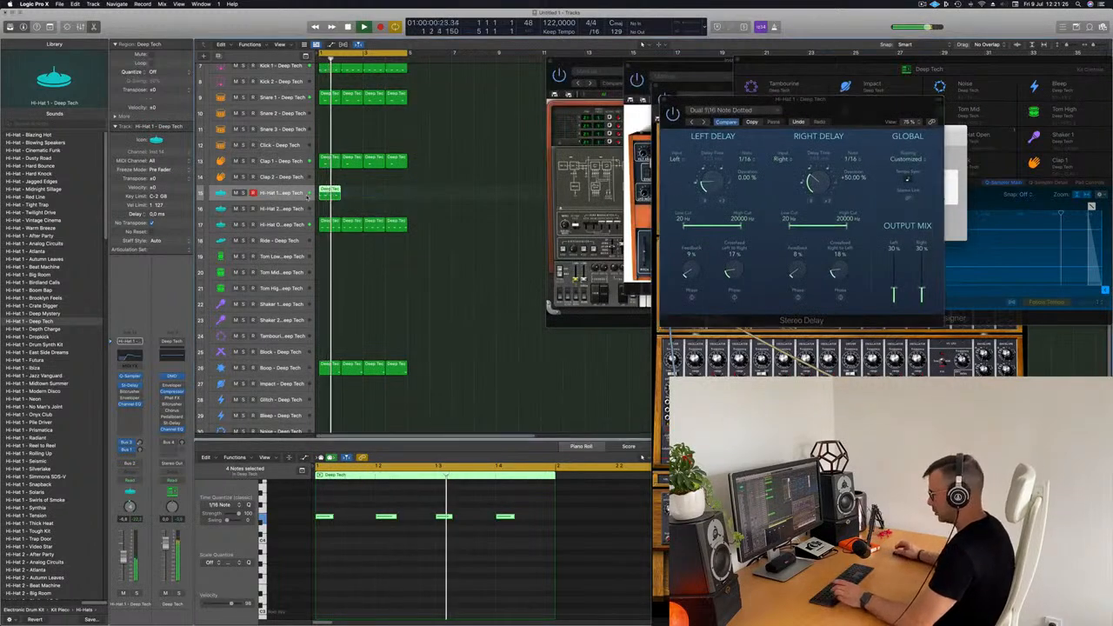
pyautogui.press('super+r')
pyautogui.press('super+r')
pyautogui.press('super+r')
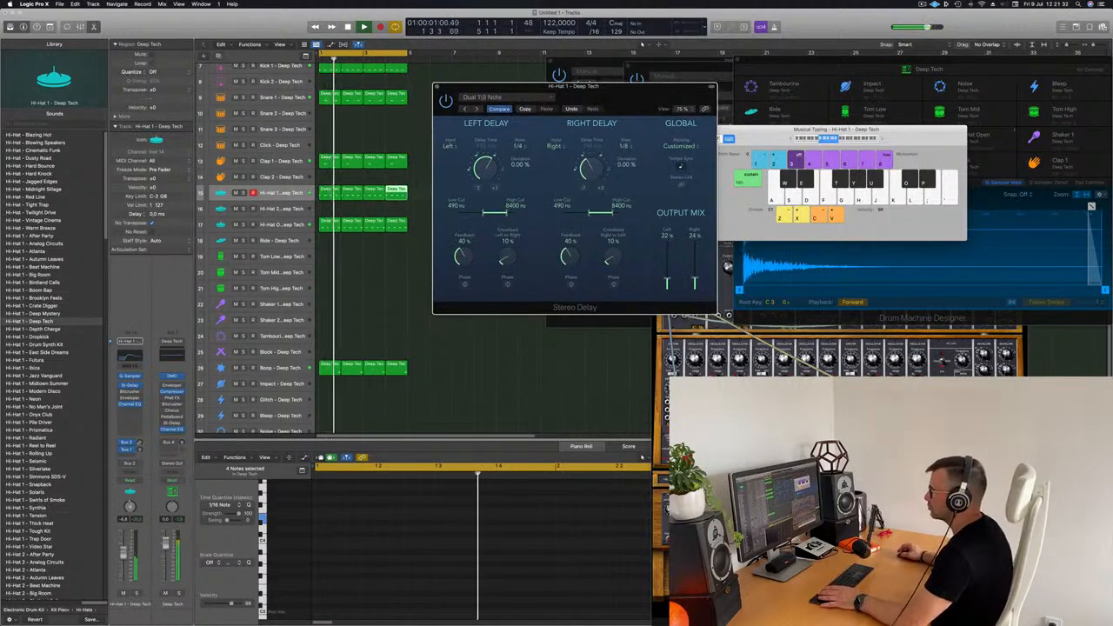
# - Try the Dual Resonating preset in the Hi-Hat 1 track's Stereo Delay
pyautogui.click(520, 98)
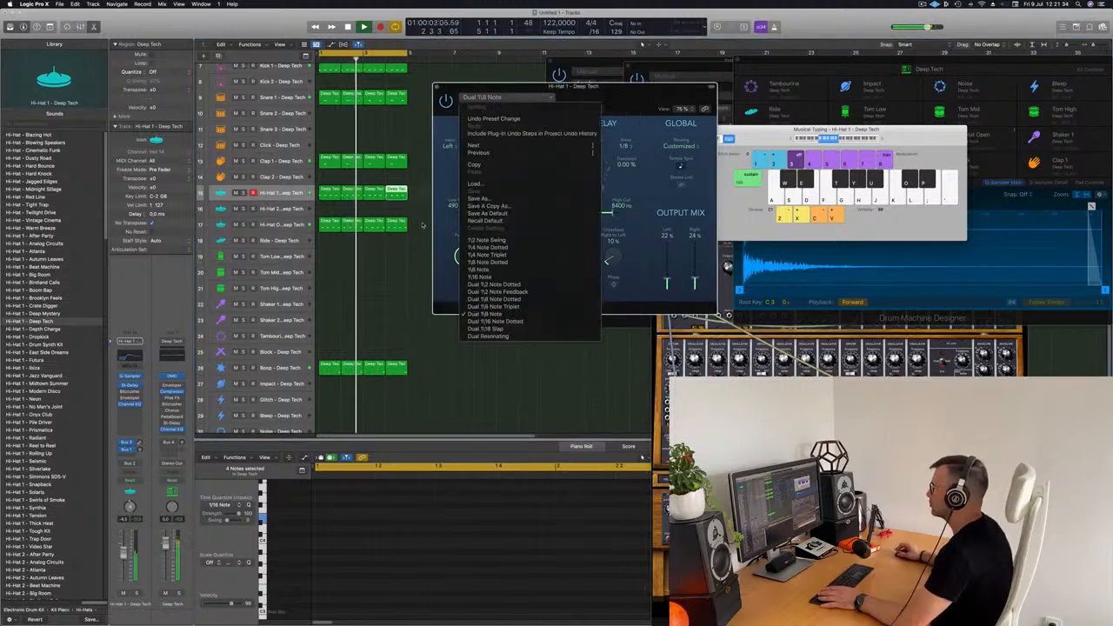
pyautogui.click(489, 337)
pyautogui.moveTo(614, 99); pyautogui.dragTo(576, 99)
pyautogui.click(444, 99)
pyautogui.click(444, 174)
# - Load the 1/16 Note preset in the Hi-Hat 1 track's Stereo Delay and close the plug-in
pyautogui.click(471, 100)
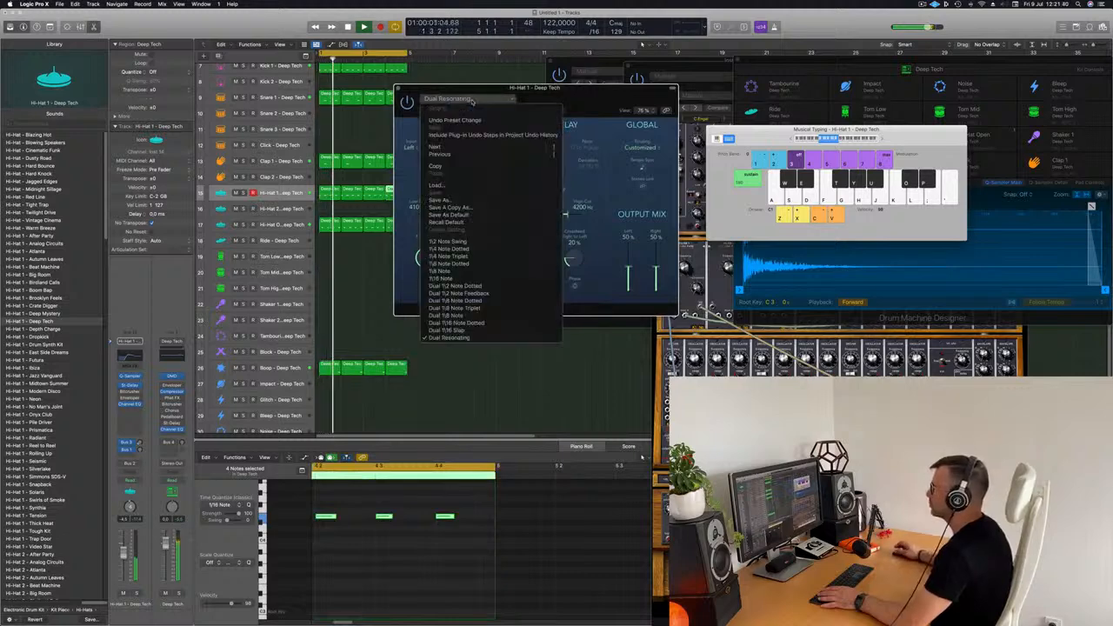
pyautogui.click(448, 278)
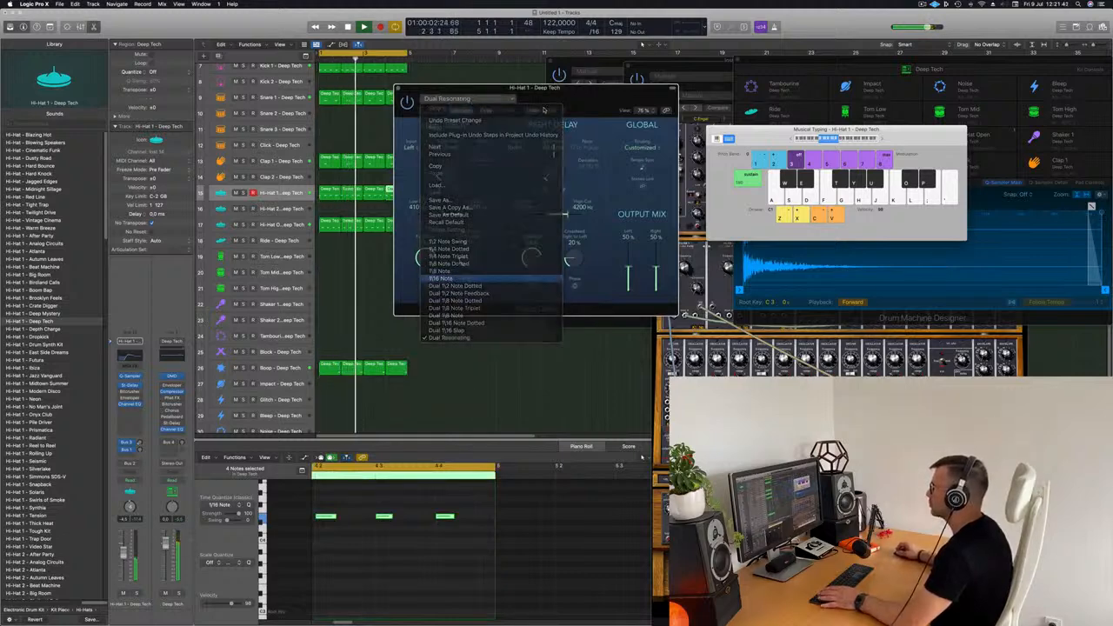
pyautogui.moveTo(538, 150); pyautogui.dragTo(442, 199)
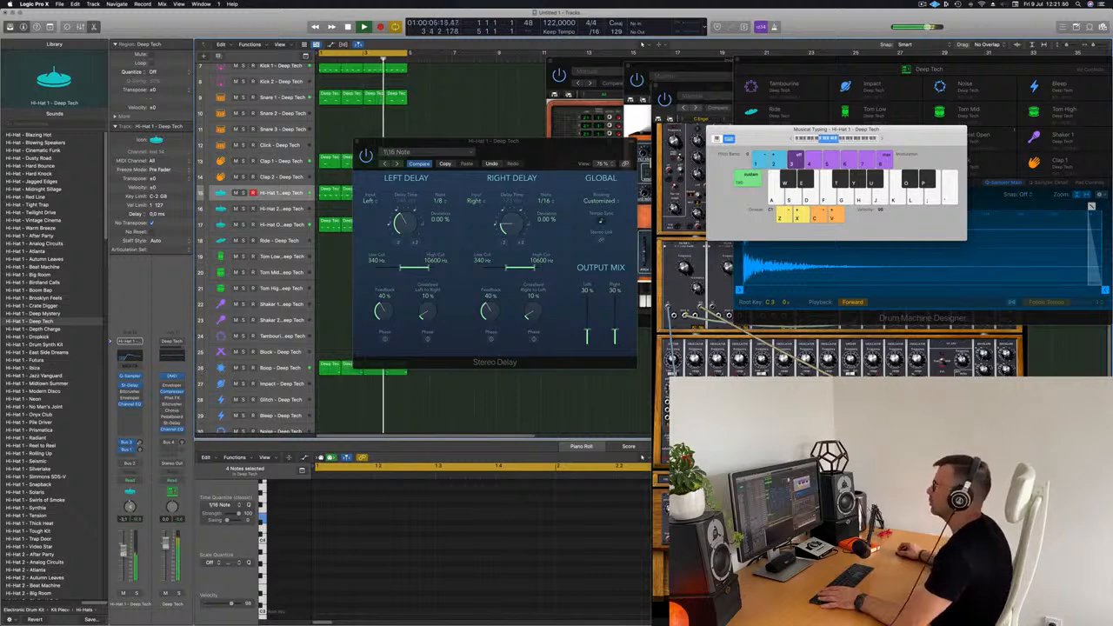
pyautogui.click(357, 142)
# - Deselect the regions, select the Inst 5 track and bring its Modular V synth window in front of the others
pyautogui.scroll(6, 365, 146)
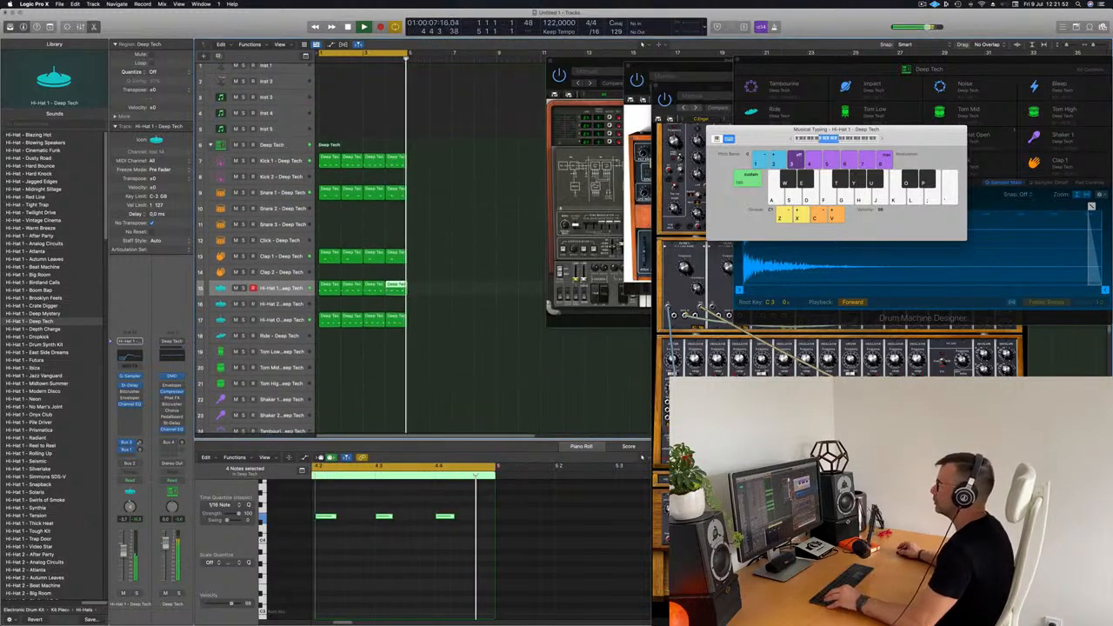
pyautogui.scroll(-3, 365, 146)
pyautogui.scroll(-1, 366, 146)
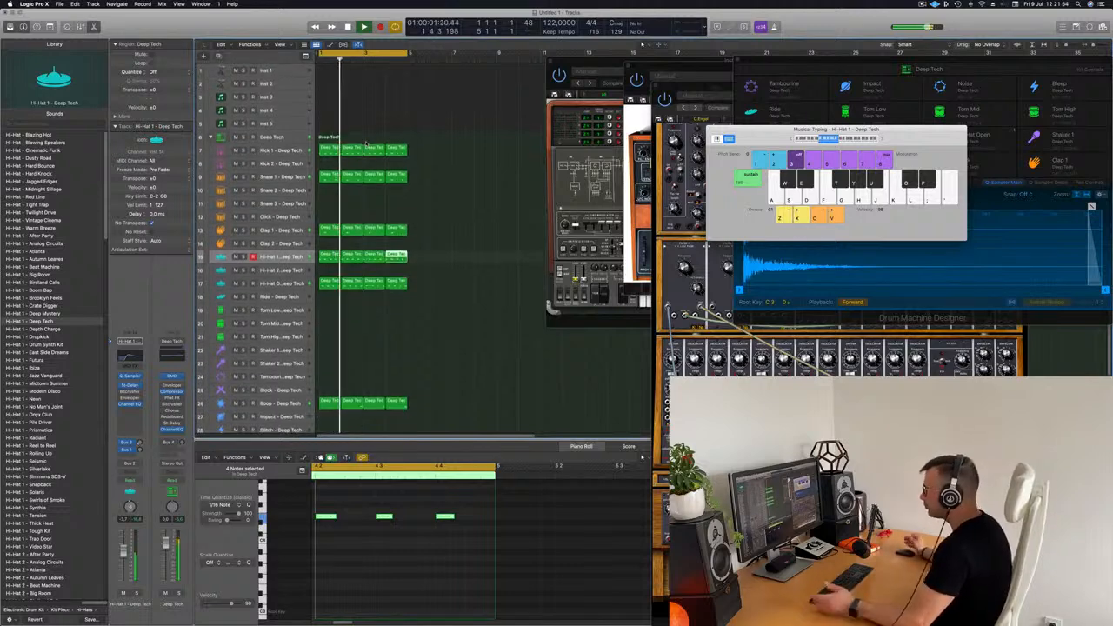
pyautogui.click(440, 131)
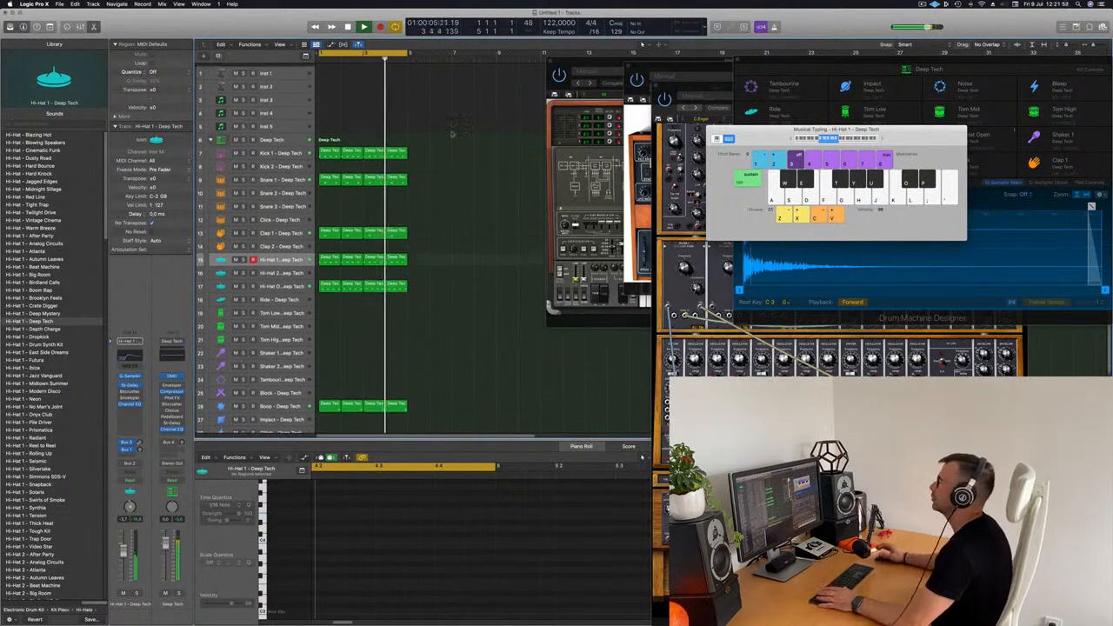
pyautogui.click(291, 124)
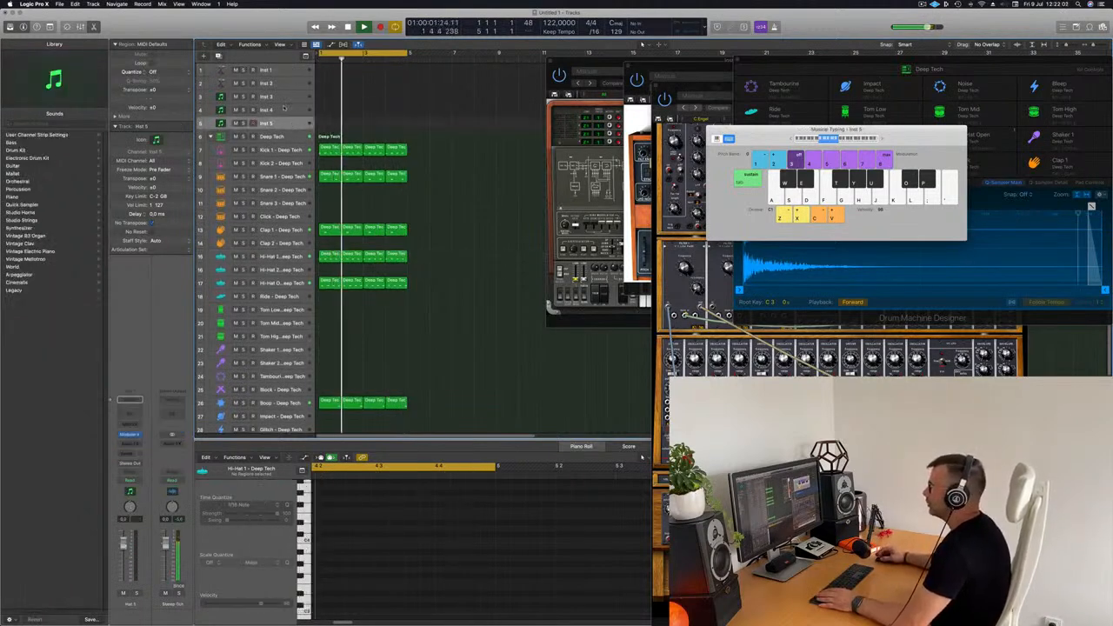
pyautogui.moveTo(688, 88); pyautogui.dragTo(601, 27)
# - Repeat all the drum regions until they fill 16 bars, and extend the cycle range to bar 17
pyautogui.press('super+a')
pyautogui.press('super+r')
pyautogui.press('super+r')
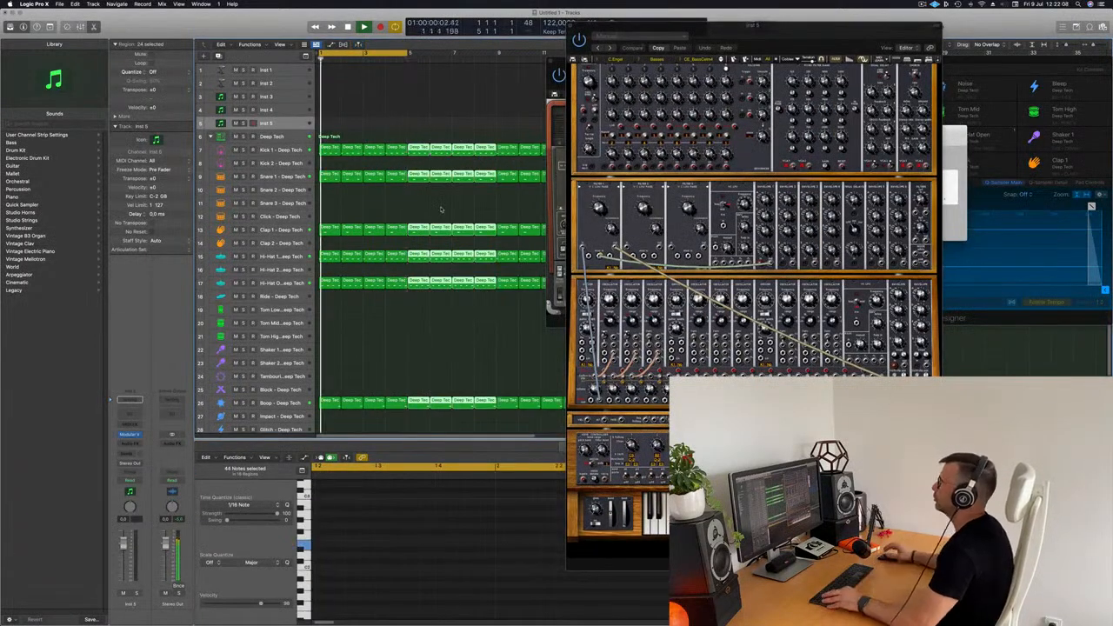
pyautogui.scroll(-4, 362, 111)
pyautogui.scroll(-1, 362, 111)
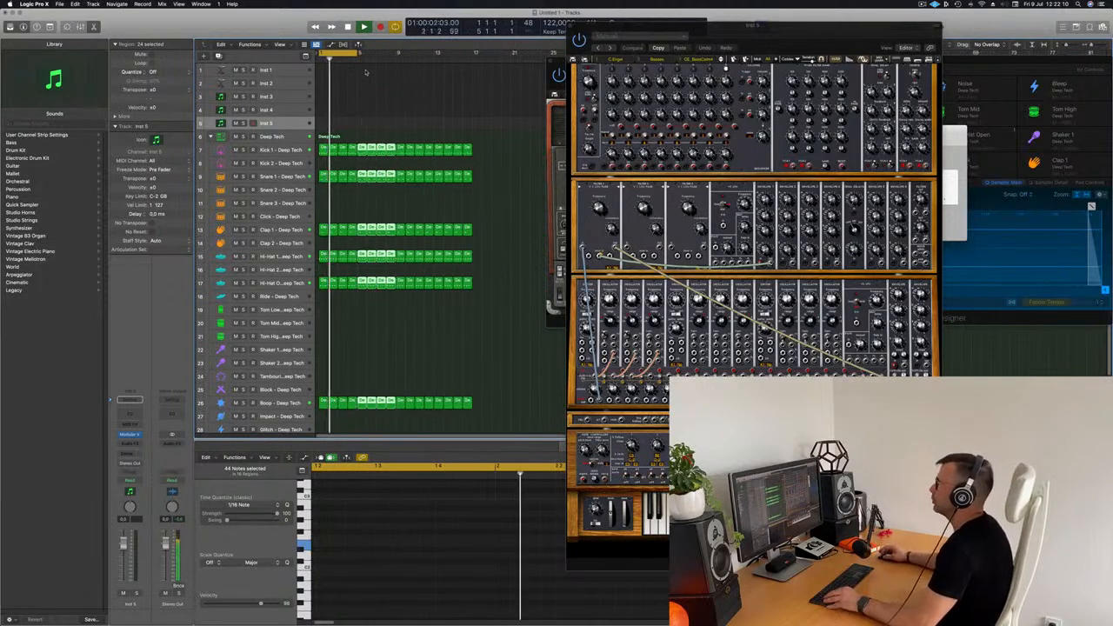
pyautogui.moveTo(358, 54); pyautogui.dragTo(477, 81)
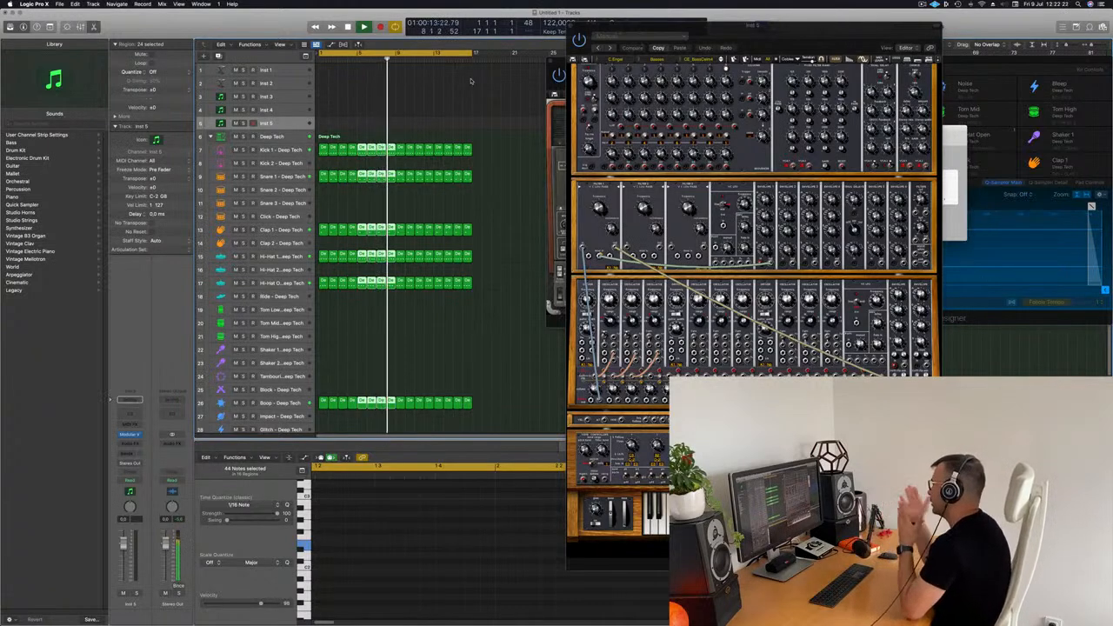
# - Open Musical Typing for the Inst 5 track and audition the notes F and G over the drum loop
pyautogui.click(290, 124)
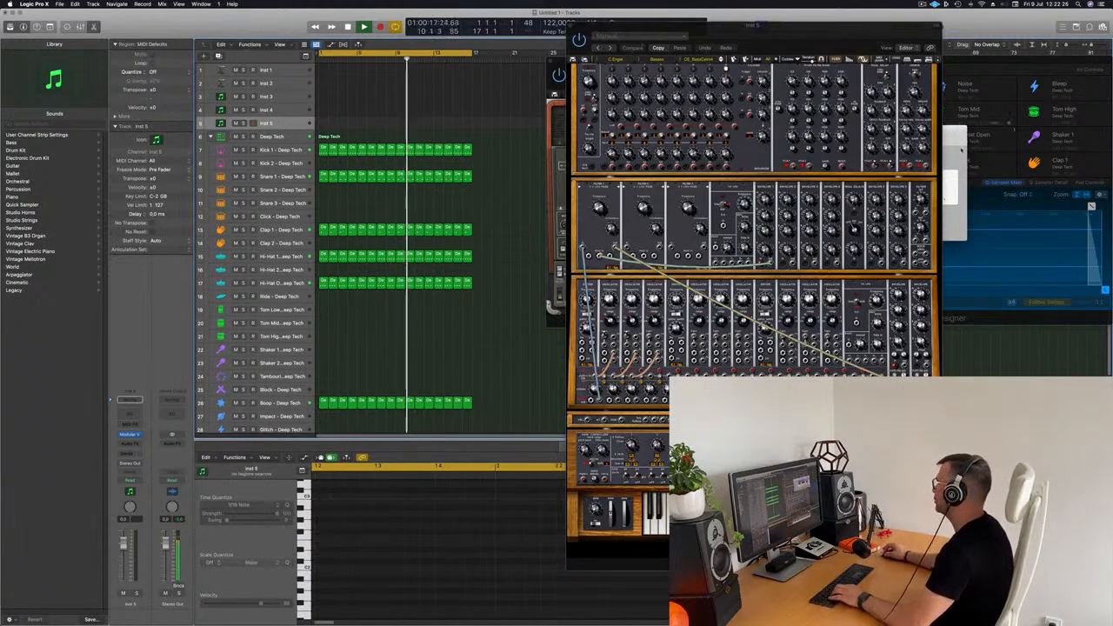
pyautogui.press('super+k')
pyautogui.press('f')
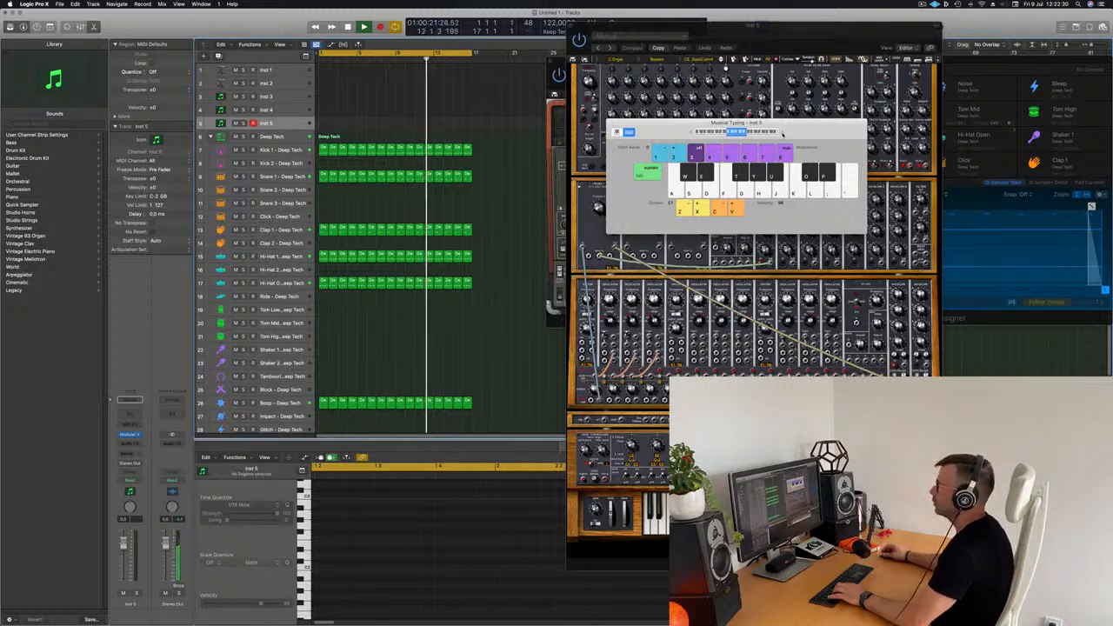
pyautogui.press('f')
pyautogui.press('f')
pyautogui.press('g')
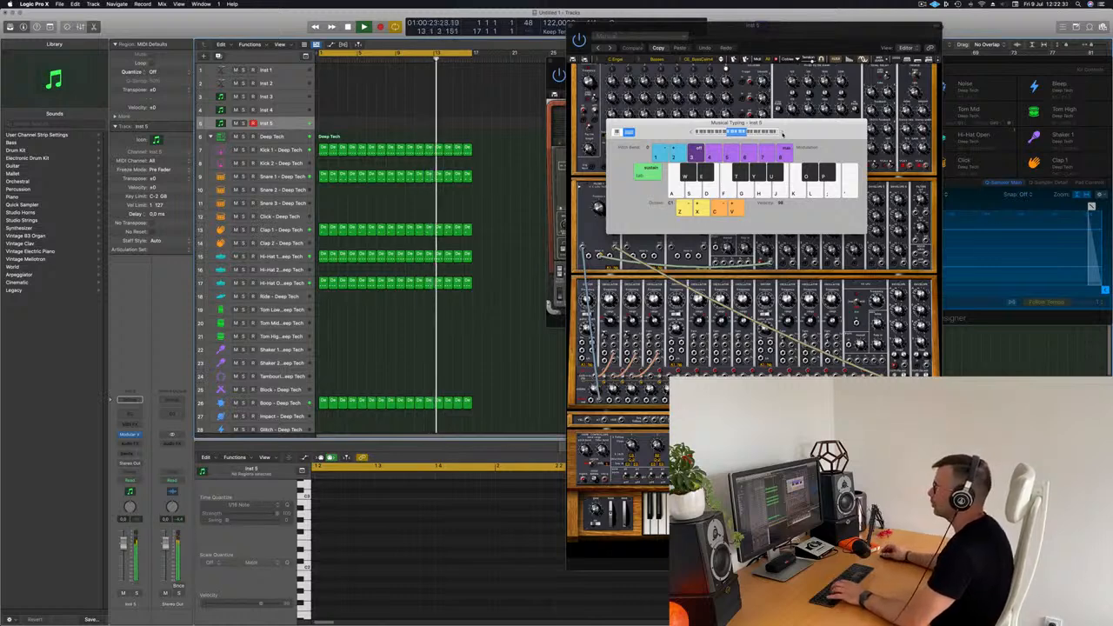
# - Restart playback with the Inst 5 track selected again, close the editor pane and reposition the Musical Typing keyboard
pyautogui.press('Down')
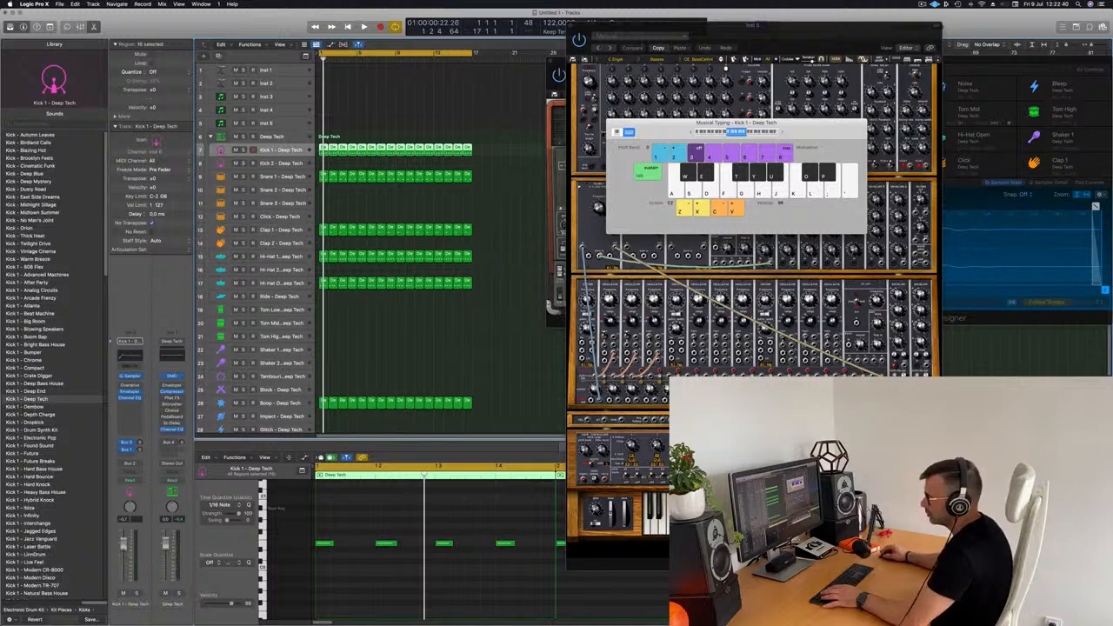
pyautogui.press('space')
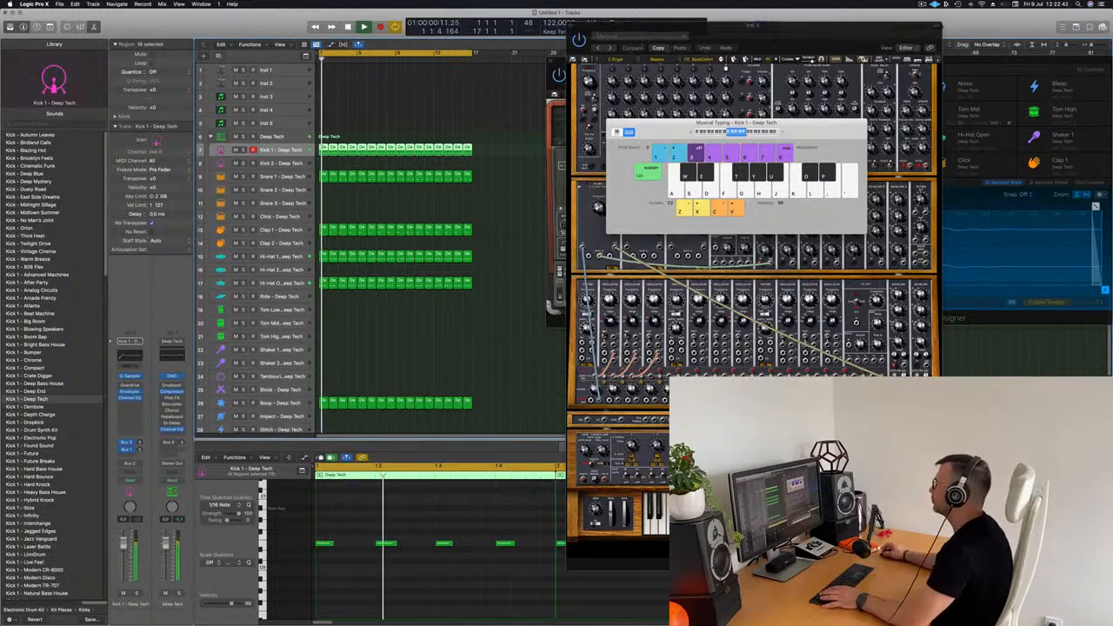
pyautogui.moveTo(750, 126); pyautogui.dragTo(731, 125)
pyautogui.click(275, 137)
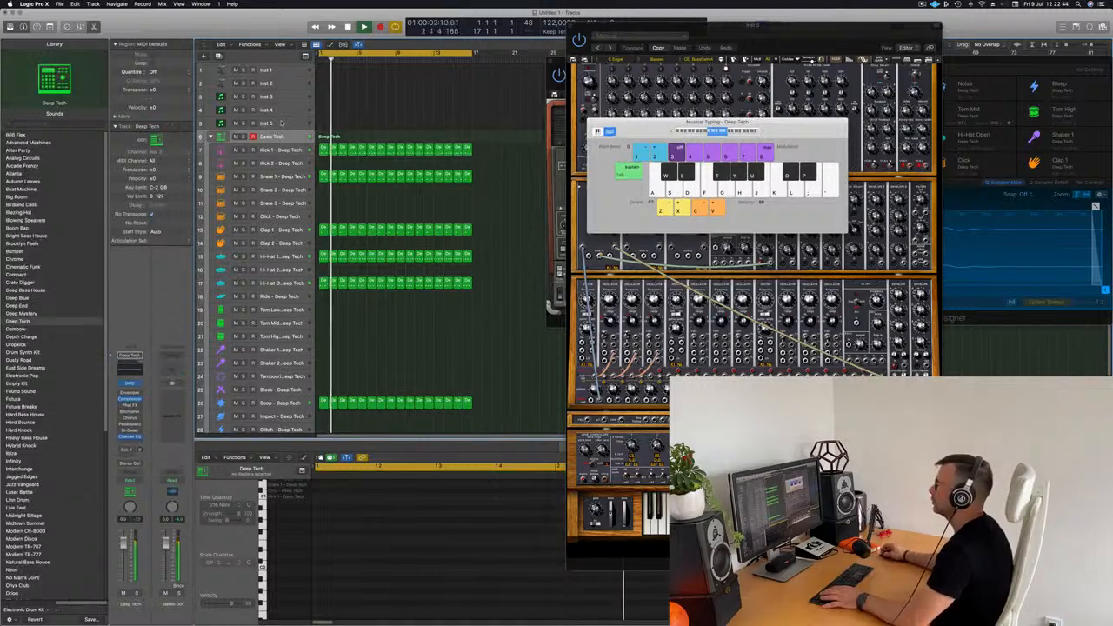
pyautogui.click(282, 123)
pyautogui.press('b')
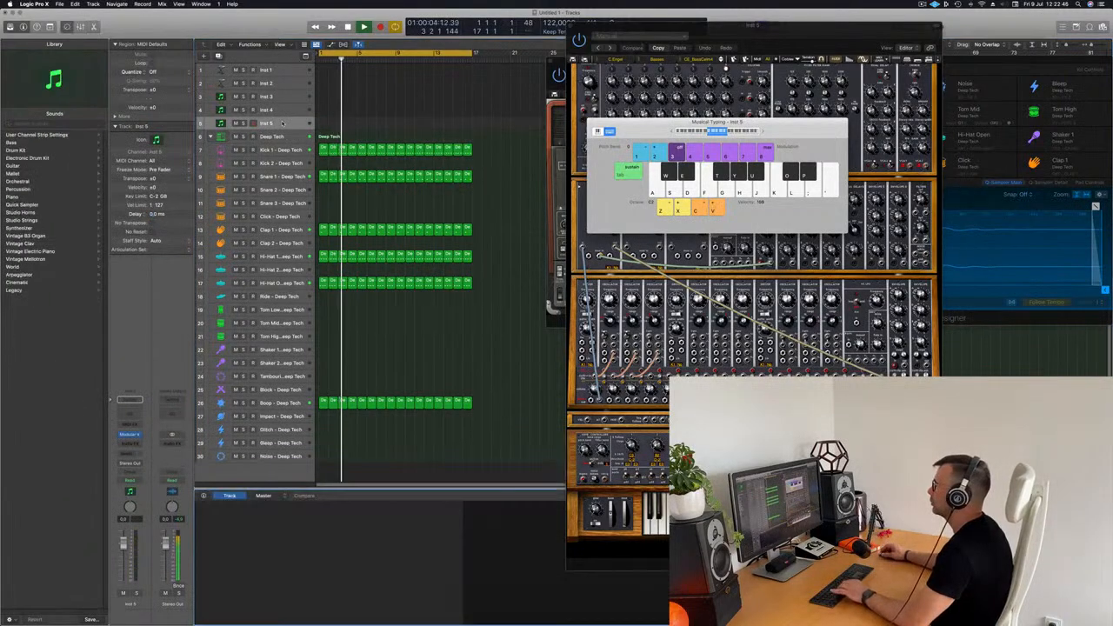
pyautogui.press('b')
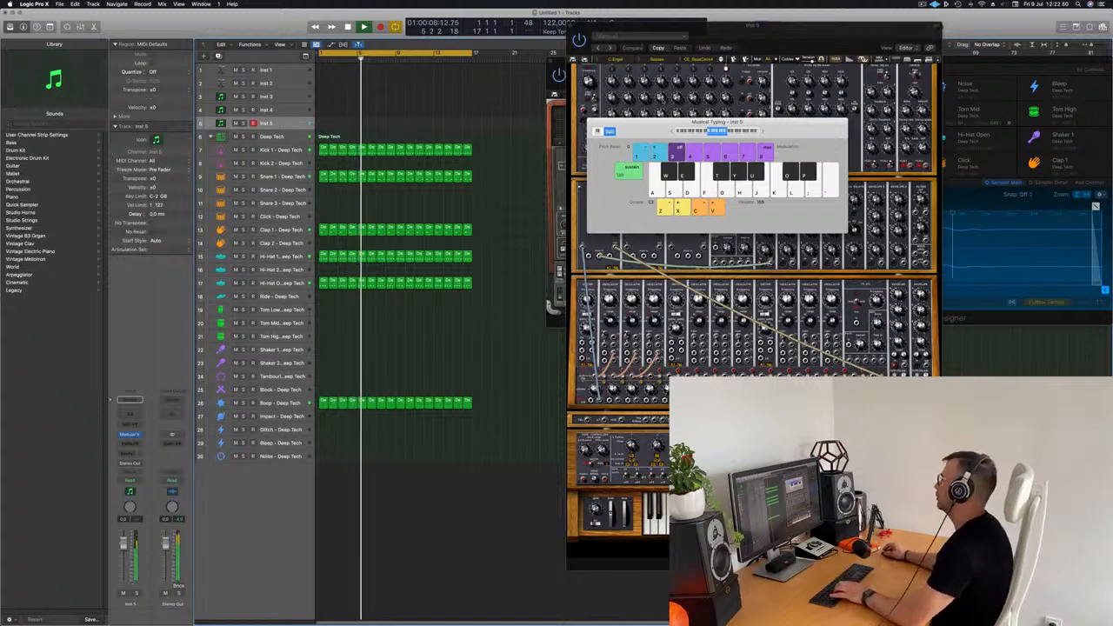
pyautogui.moveTo(649, 125); pyautogui.dragTo(614, 192)
# - Lower the Inst 5 volume to about -4.7 dB and rehearse a melodic bass line on Musical Typing over the drums
pyautogui.press('f')
pyautogui.press('g')
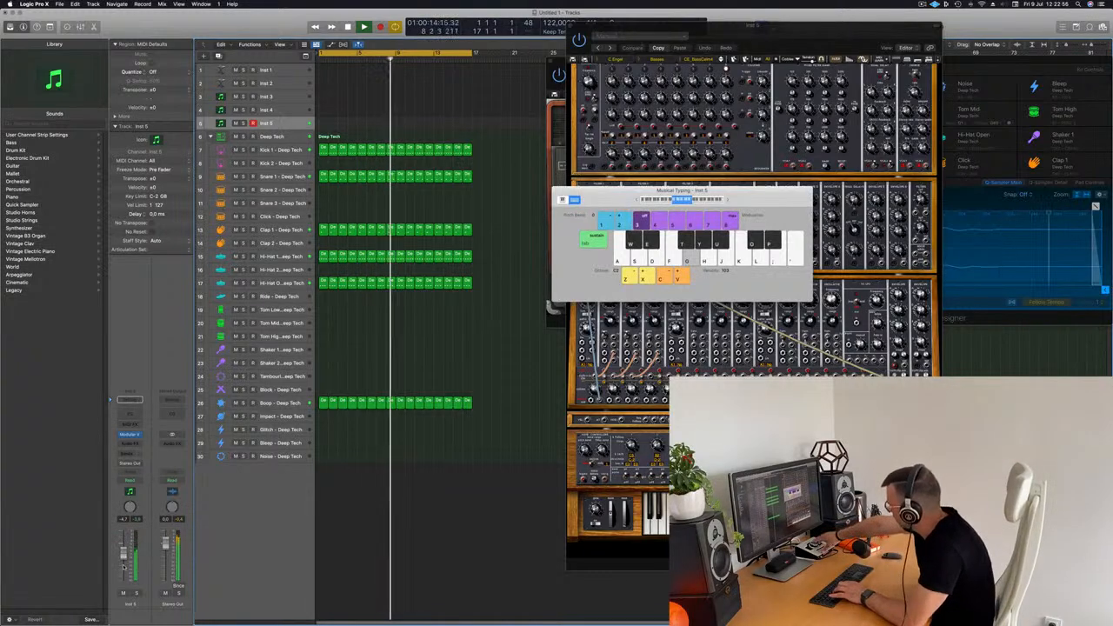
pyautogui.press('f')
pyautogui.press('g')
pyautogui.press('d')
pyautogui.press('a')
pyautogui.press('s')
pyautogui.press('l')
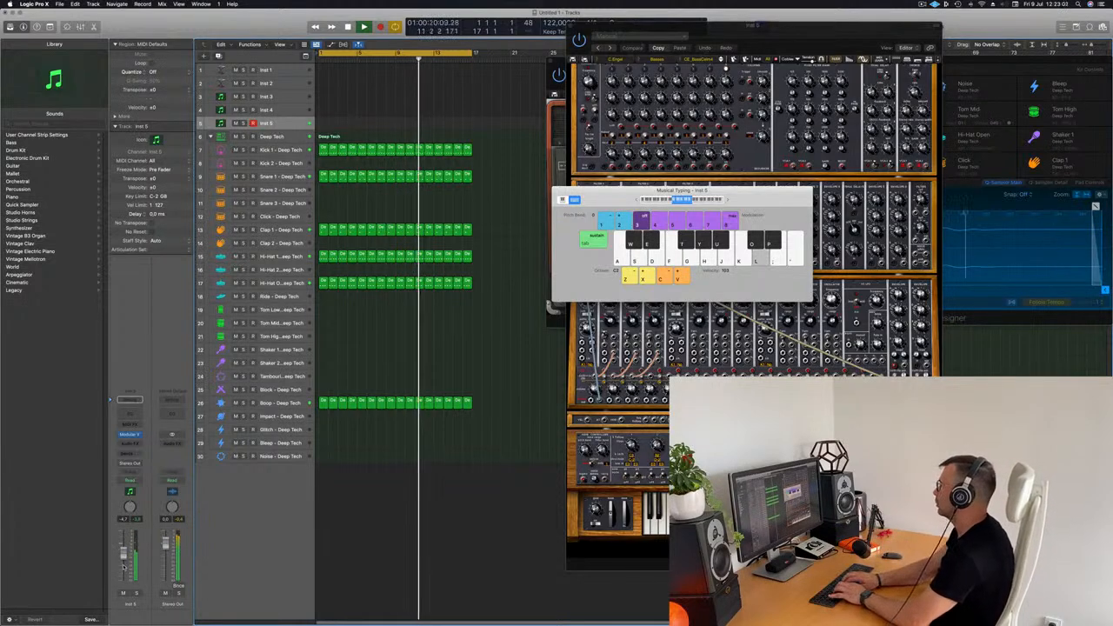
pyautogui.press('j')
pyautogui.press('k')
pyautogui.press('h')
pyautogui.press('f')
pyautogui.press('g')
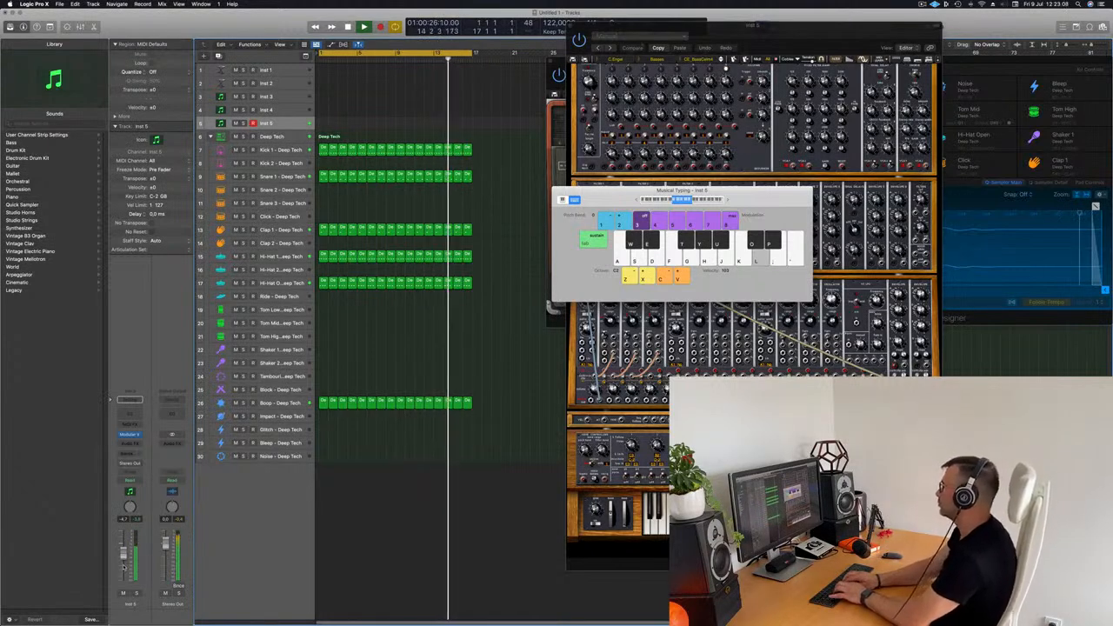
pyautogui.press('j')
pyautogui.press('k')
pyautogui.press('f')
pyautogui.press('g')
# - Record the rehearsed line onto the Inst 5 track over the cycling drums, and stop the transport
pyautogui.press('r')
pyautogui.press('f')
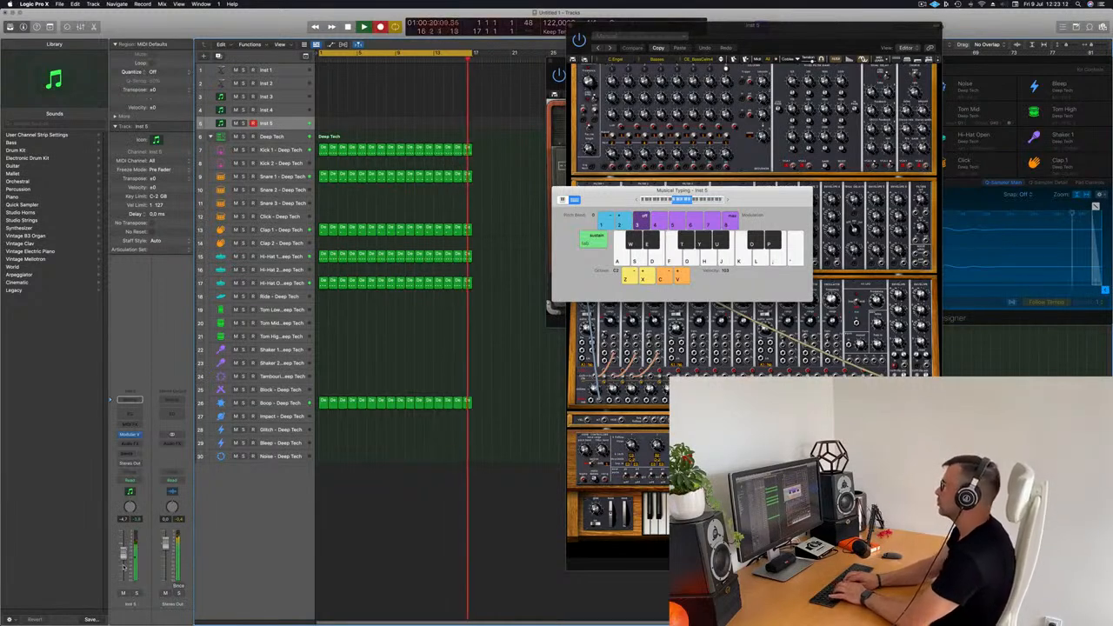
pyautogui.press('l')
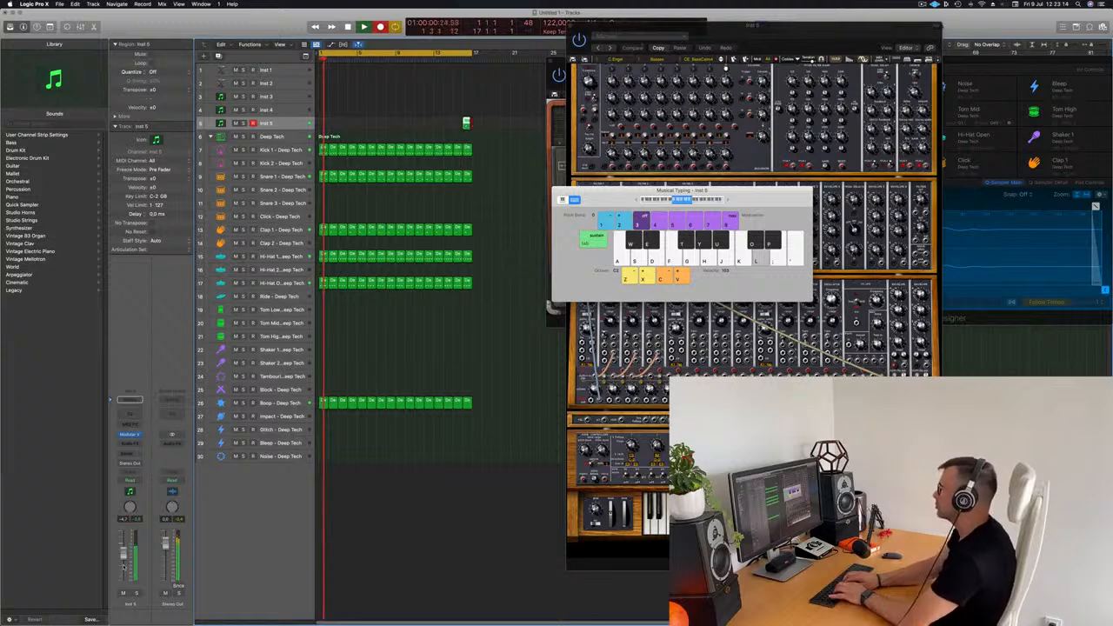
pyautogui.press('k')
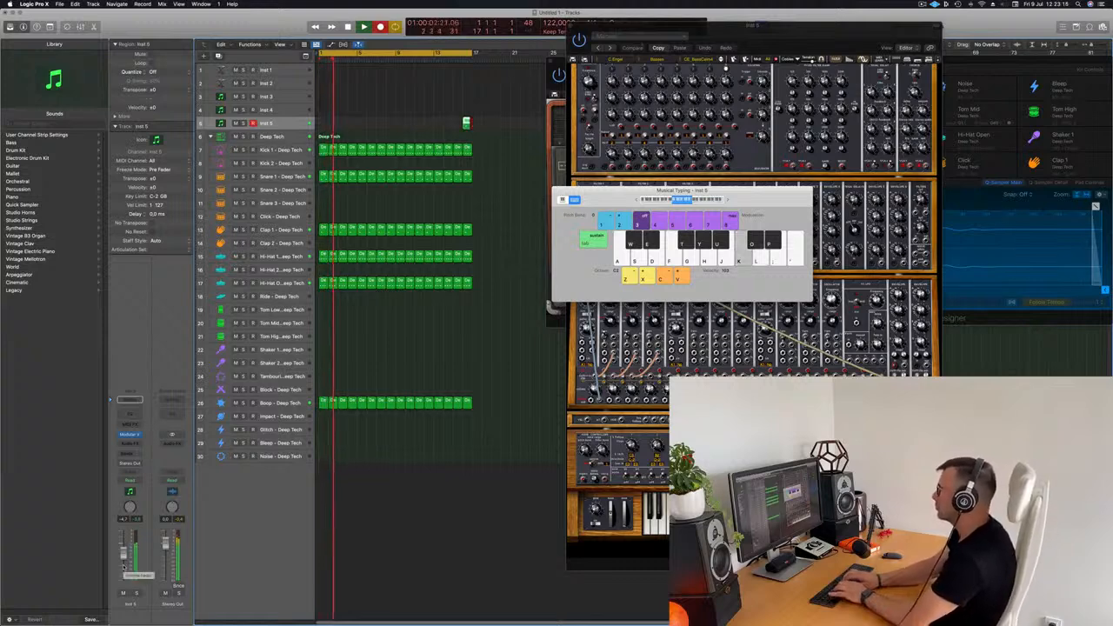
pyautogui.press('h')
pyautogui.press('f')
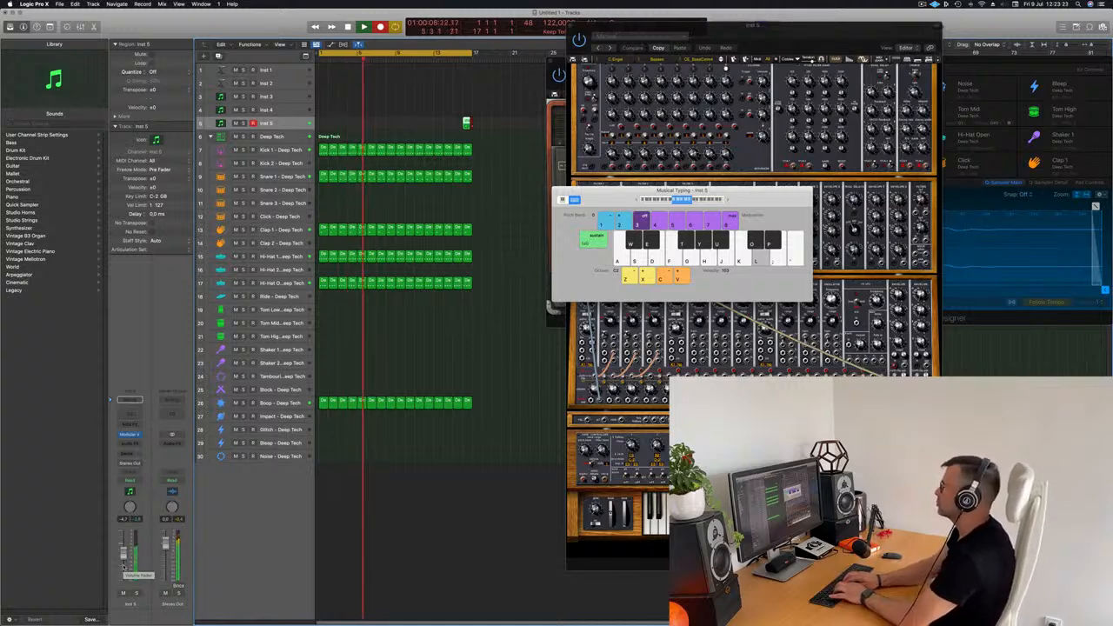
pyautogui.press('k')
pyautogui.press('g')
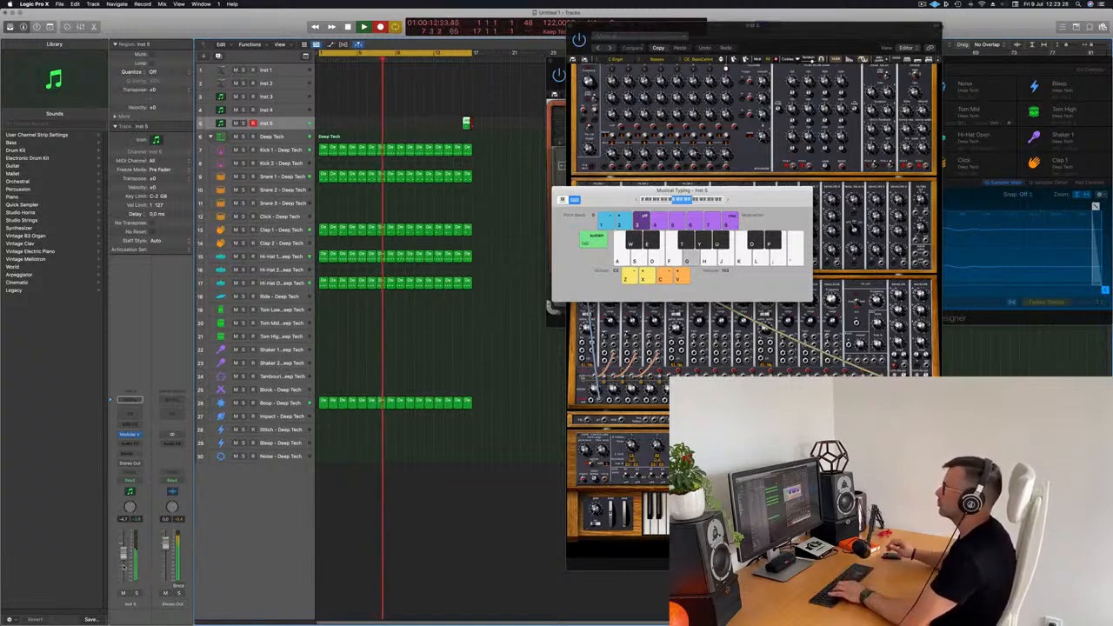
pyautogui.press('space')
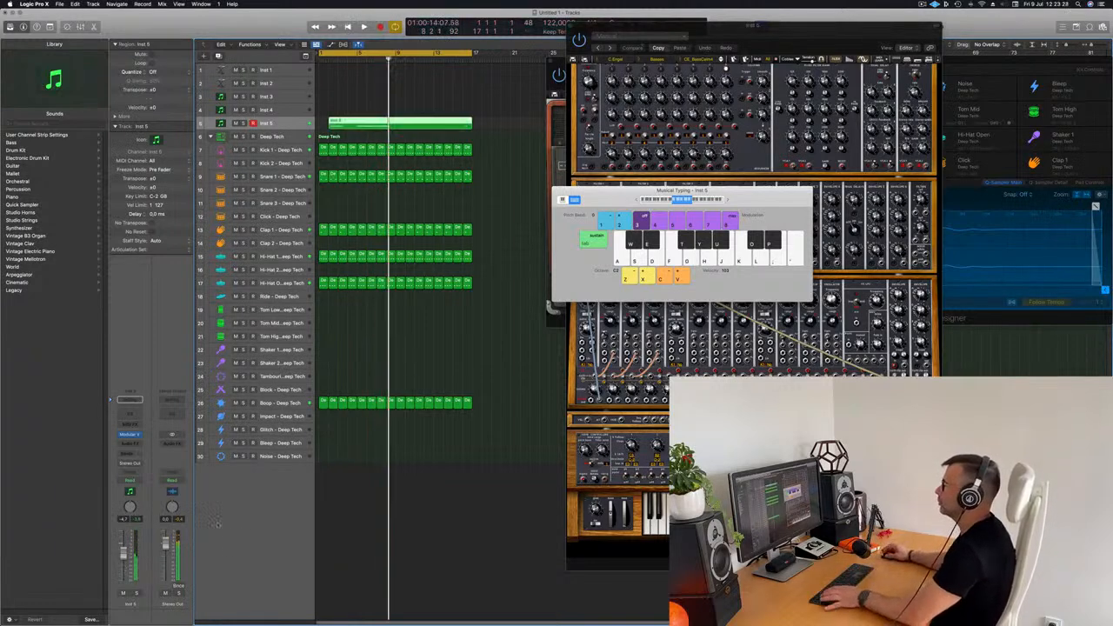
# - Open the recorded Inst 5 region in the piano roll, split off its opening part at bar 5, and move the remaining region to bar 1
pyautogui.doubleClick(401, 121)
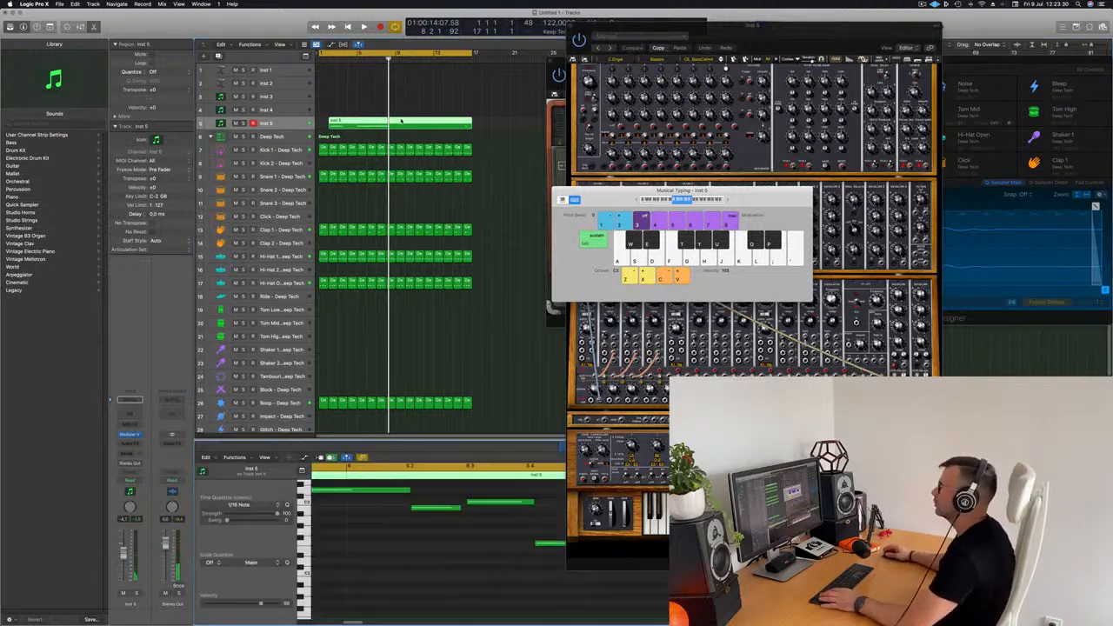
pyautogui.hscroll(-3, 392, 574)
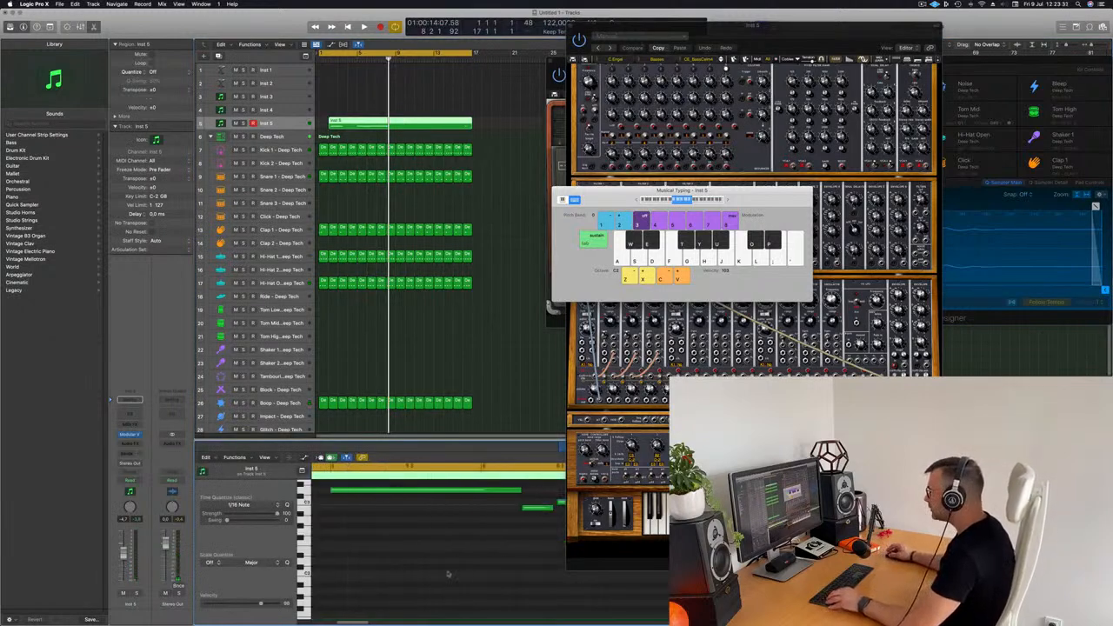
pyautogui.click(352, 126)
pyautogui.press('Return')
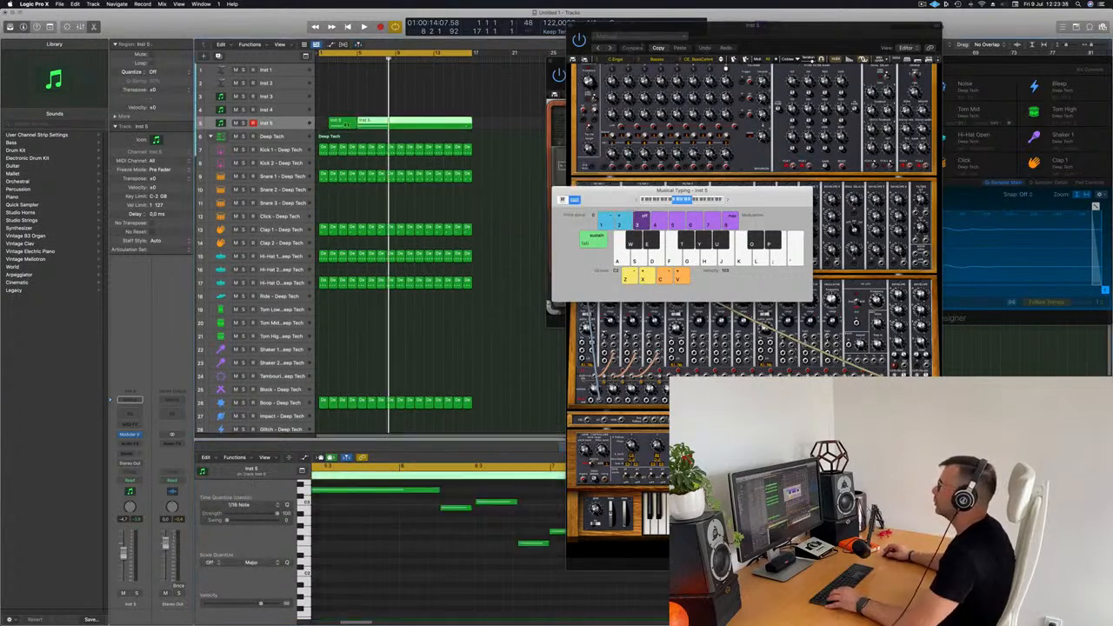
pyautogui.moveTo(358, 124); pyautogui.dragTo(320, 127)
pyautogui.hscroll(-10, 377, 524)
pyautogui.scroll(-5, 375, 521)
pyautogui.scroll(2, 366, 538)
pyautogui.press('space')
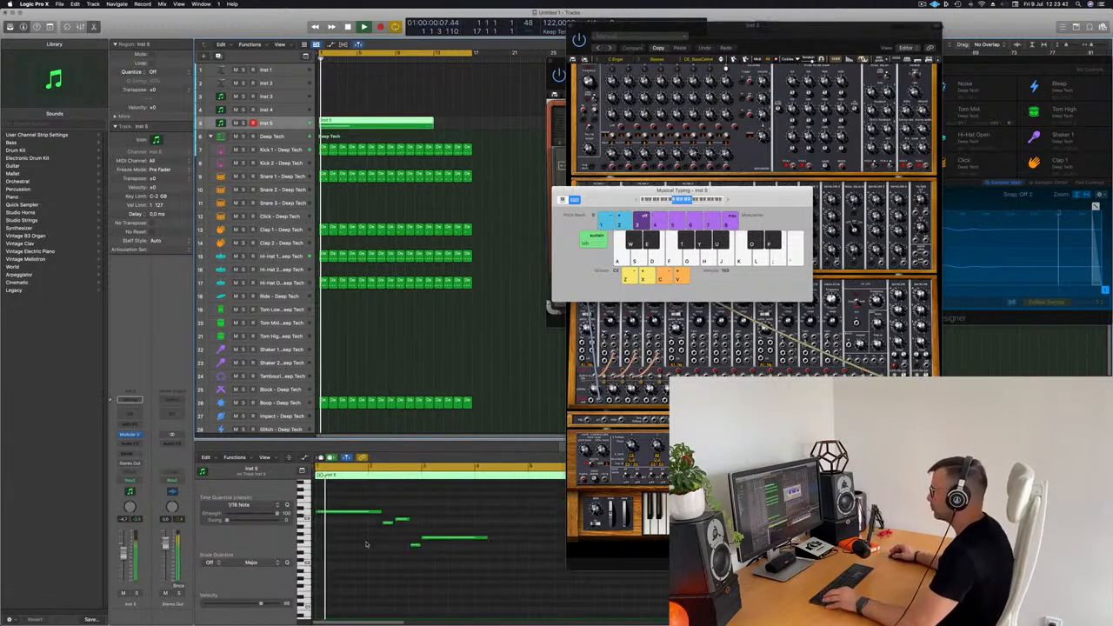
# - Quantize all notes of the Inst 5 region to 1/16 Note and play the region from its start
pyautogui.press('space')
pyautogui.press('space')
pyautogui.click(362, 546)
pyautogui.press('super+a')
pyautogui.press('q')
pyautogui.click(363, 546)
pyautogui.hscroll(3, 392, 547)
pyautogui.hscroll(-4, 401, 562)
pyautogui.scroll(8, 401, 563)
pyautogui.press('space')
pyautogui.press('space')
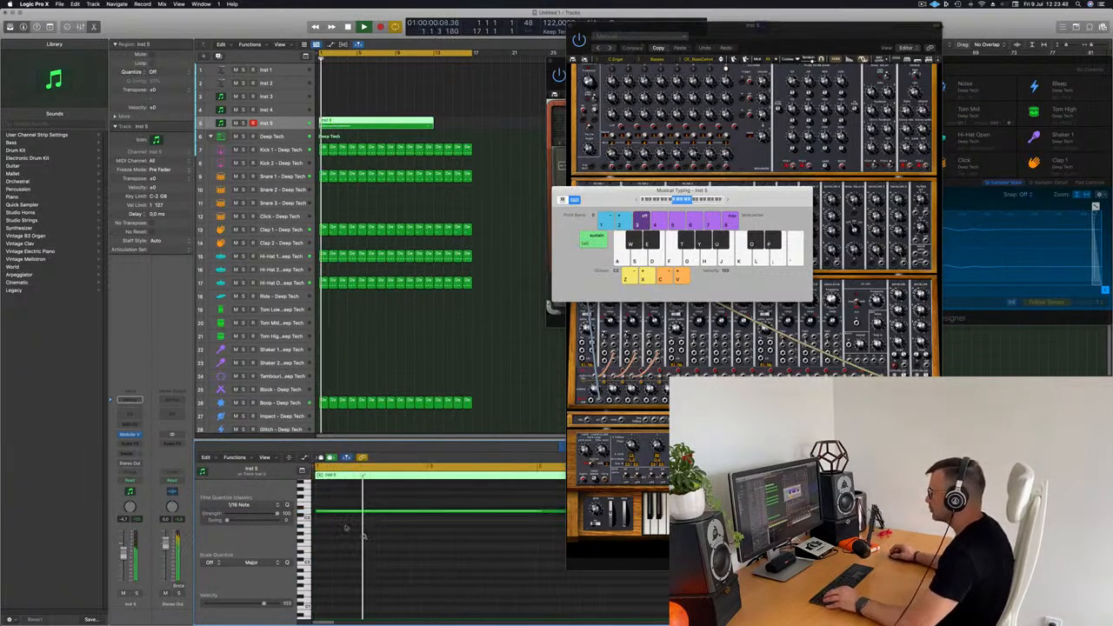
# - Resize the short second and fourth notes in bar 2 so each ends where the following note starts
pyautogui.click(520, 525)
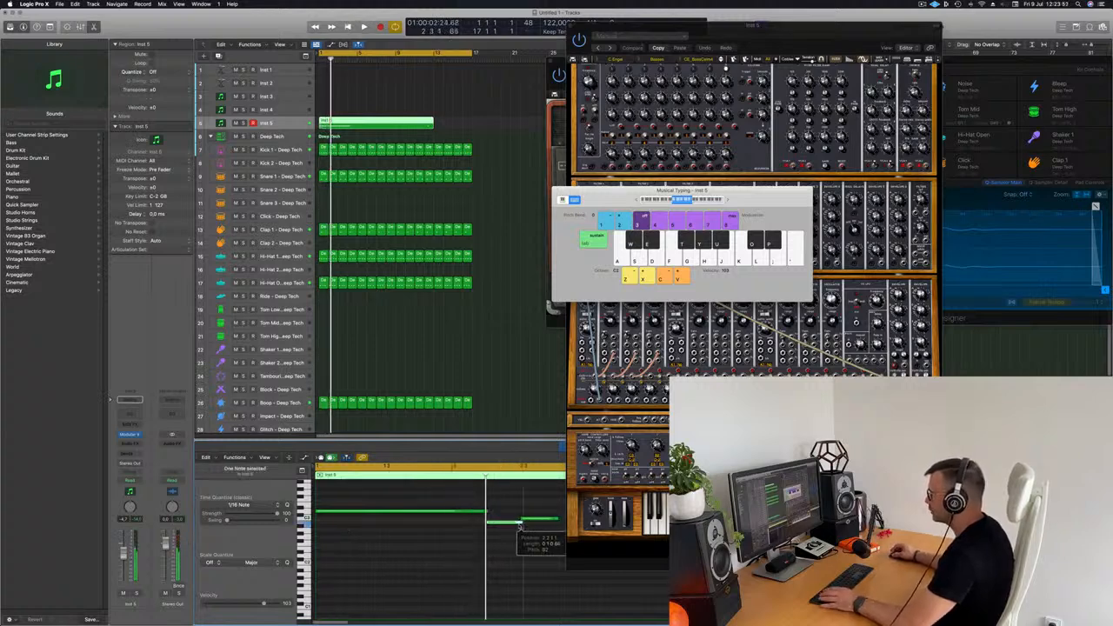
pyautogui.scroll(-8, 517, 530)
pyautogui.press('space')
pyautogui.press('space')
pyautogui.press('space')
pyautogui.press('space')
pyautogui.scroll(8, 366, 529)
pyautogui.scroll(-2, 366, 528)
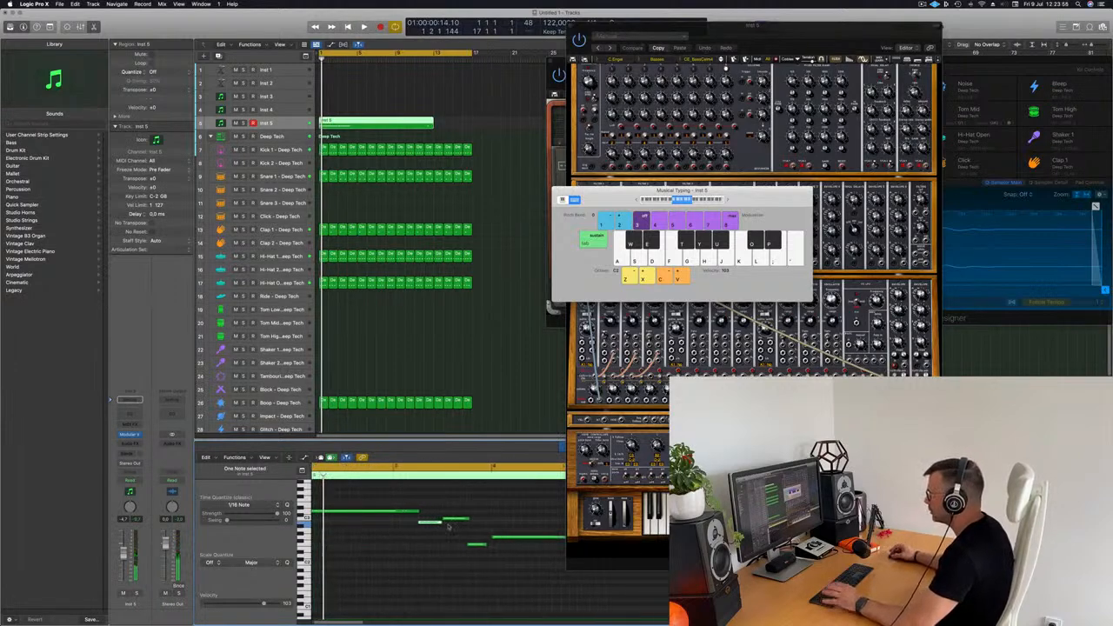
pyautogui.click(489, 548)
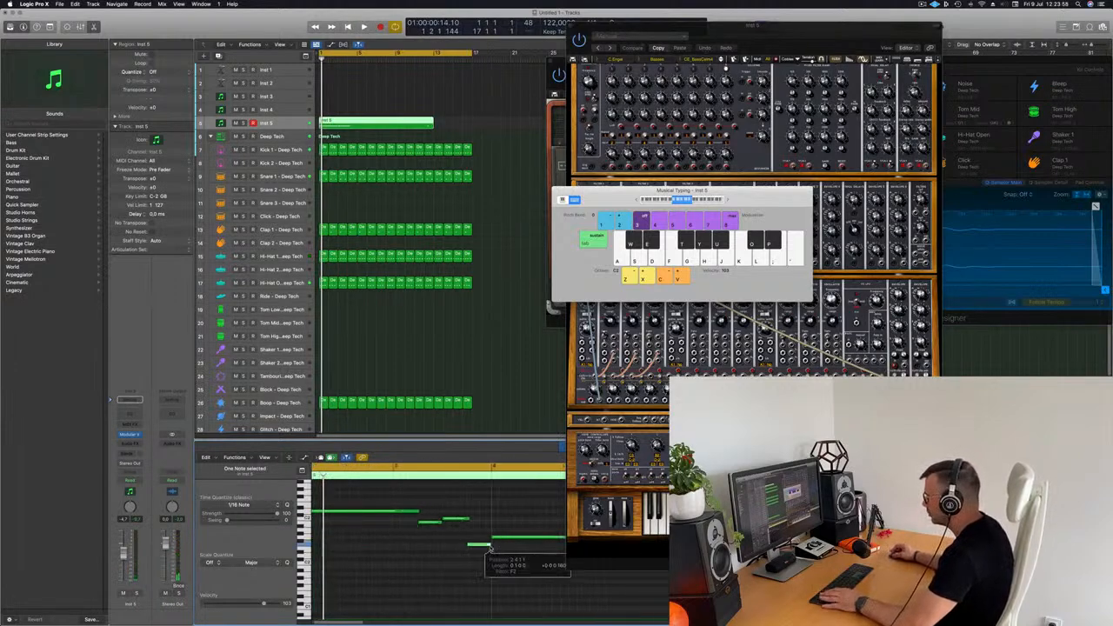
# - Move the Musical Typing keyboard off the synth and trim the first note's end to meet the second note
pyautogui.press('space')
pyautogui.moveTo(742, 200); pyautogui.dragTo(1023, 93)
pyautogui.scroll(-2, 405, 515)
pyautogui.moveTo(426, 511); pyautogui.dragTo(421, 515)
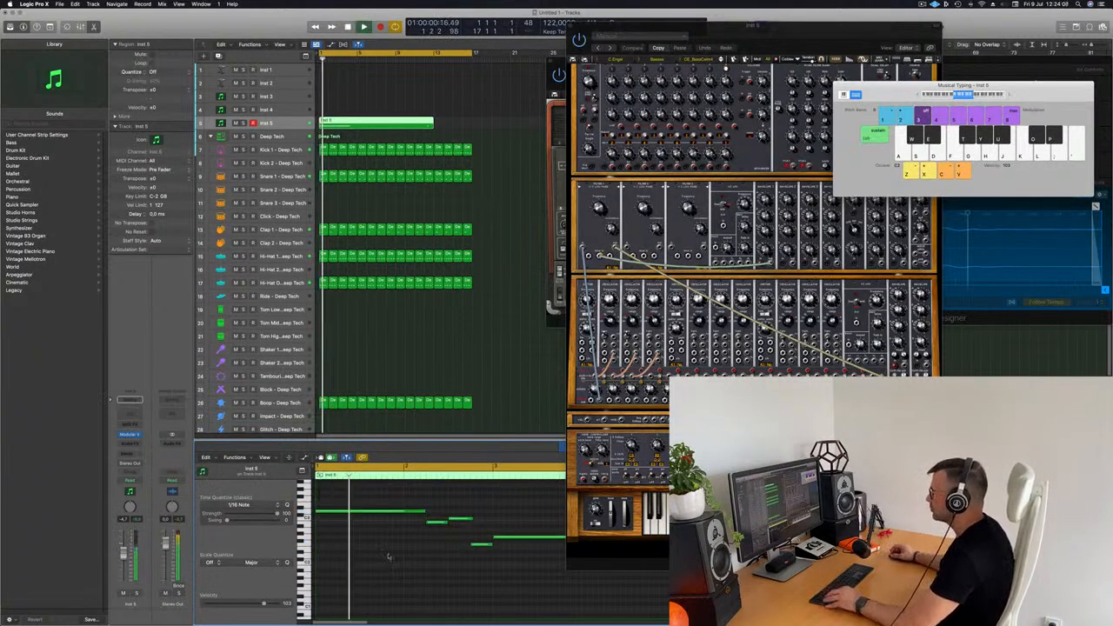
# - Resize the long bar 3 note to end at bar 5, and repeat the four-bar Inst 5 region to fill the 16-bar cycle
pyautogui.scroll(-1, 387, 555)
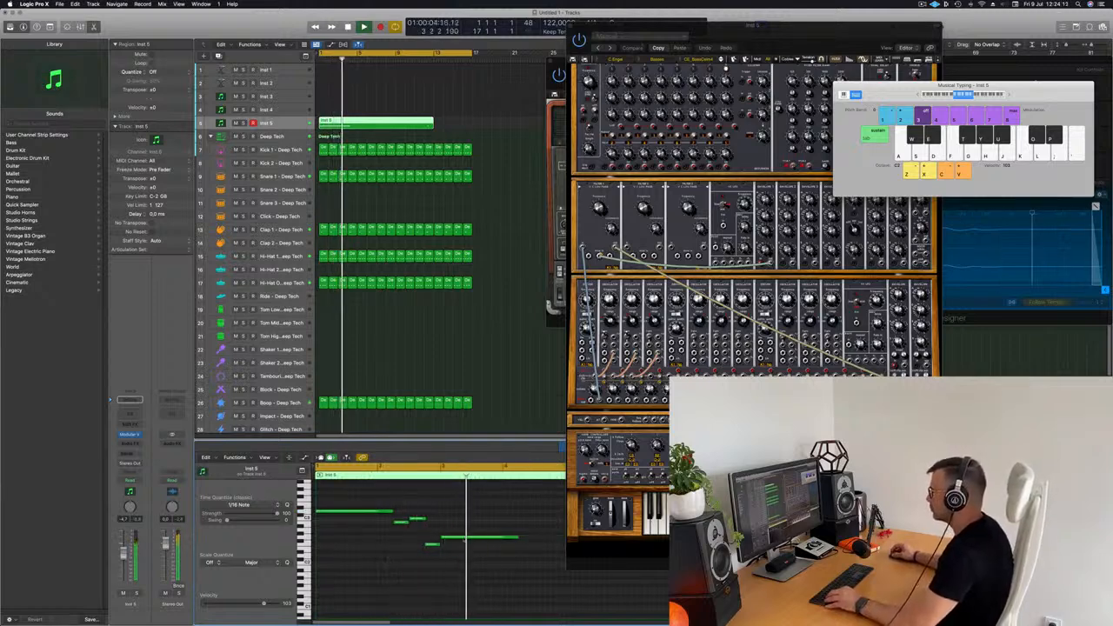
pyautogui.scroll(-1, 479, 539)
pyautogui.moveTo(477, 537); pyautogui.dragTo(500, 540)
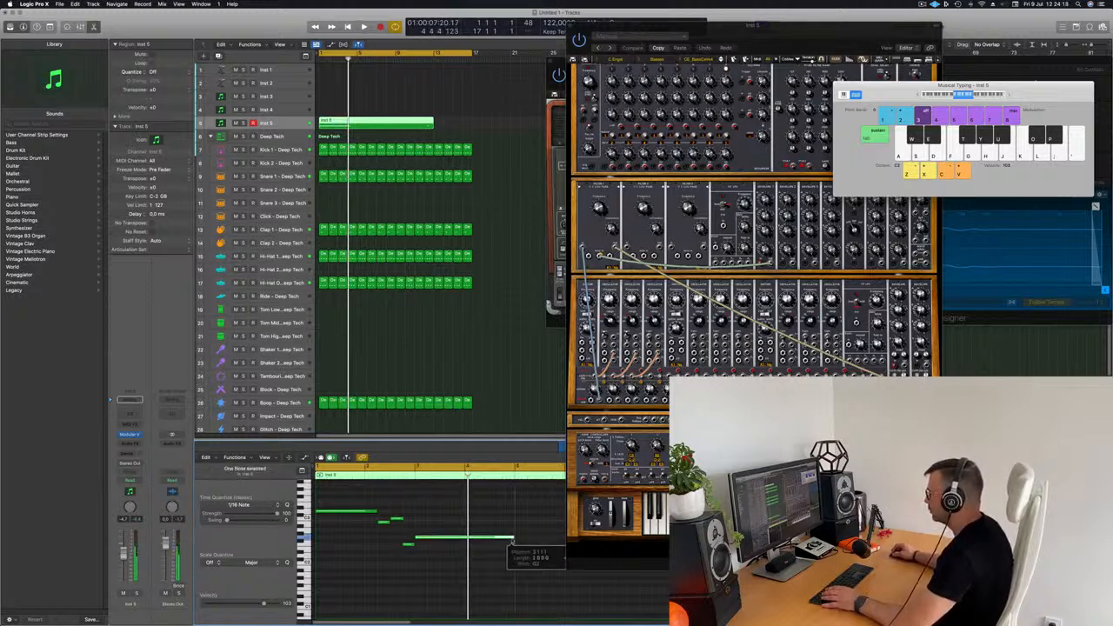
pyautogui.click(462, 507)
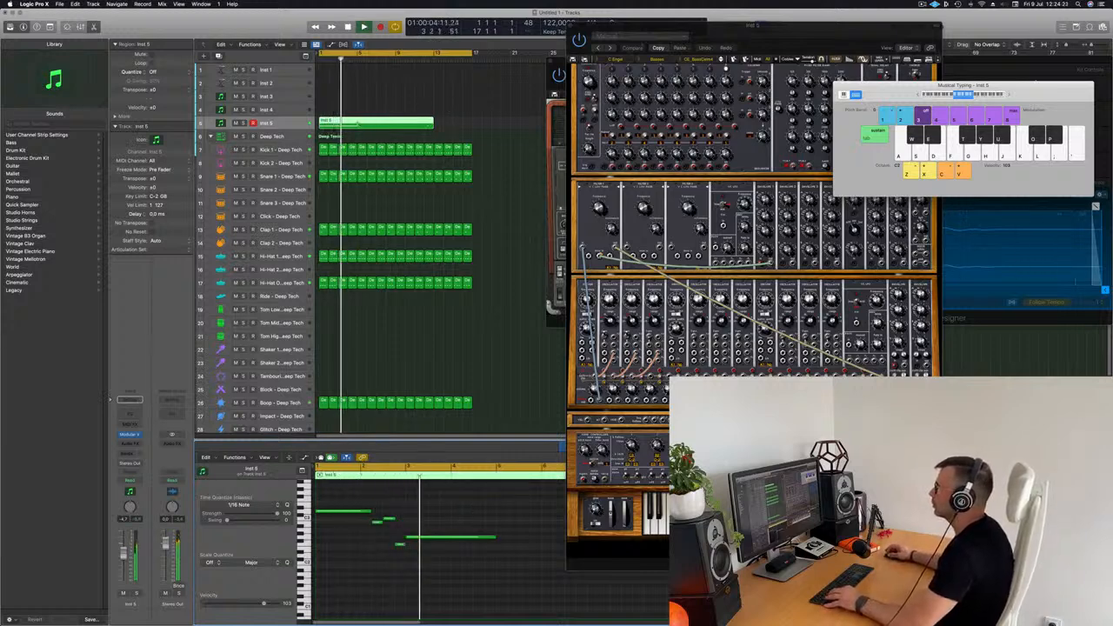
pyautogui.press('r')
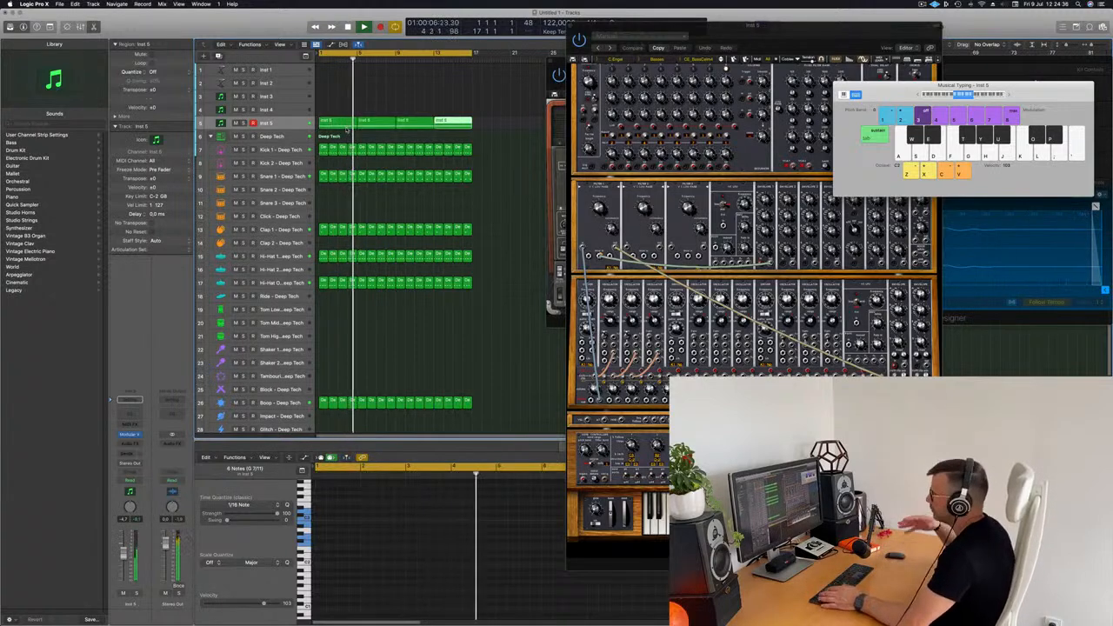
# - Reposition the Modular V window beside the regions and enlarge the height of the Inst 5 track
pyautogui.moveTo(775, 42); pyautogui.dragTo(764, 36)
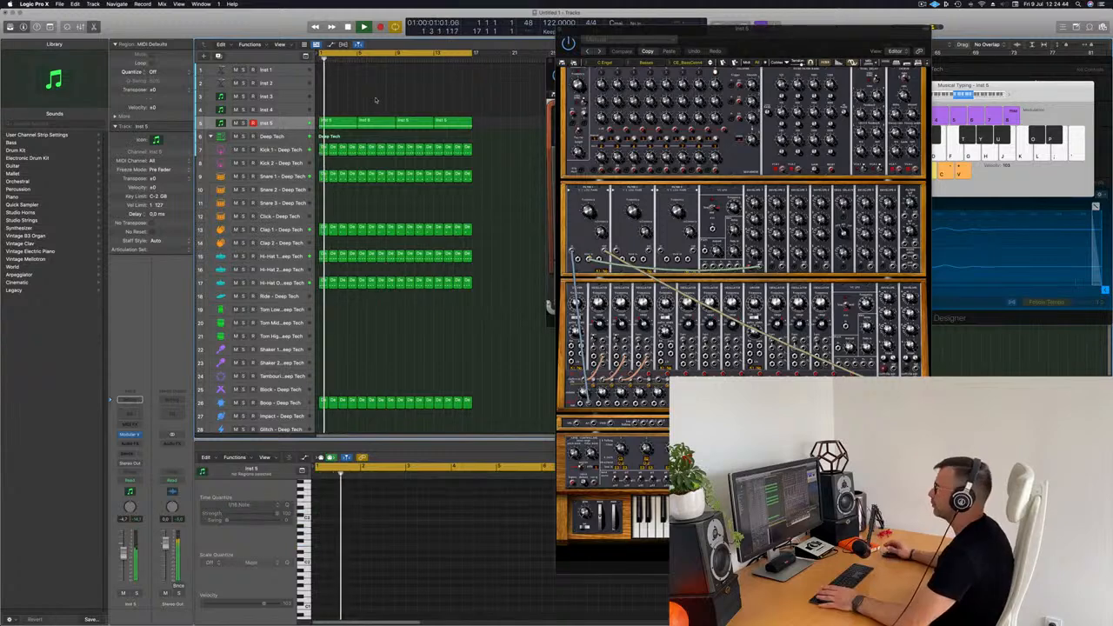
pyautogui.moveTo(751, 38); pyautogui.dragTo(840, 32)
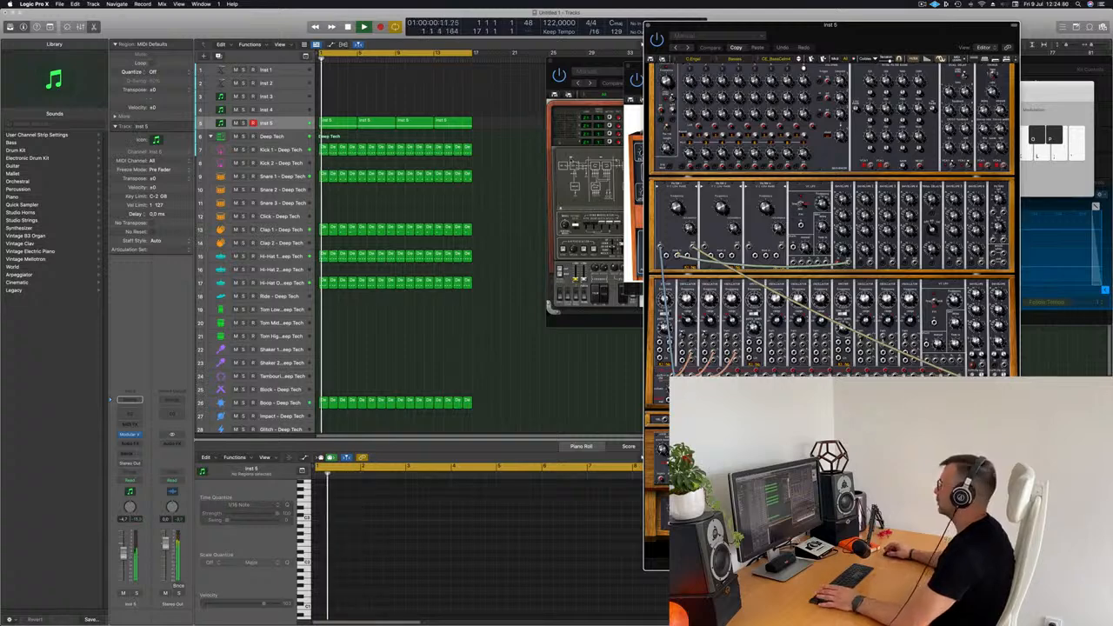
pyautogui.moveTo(835, 33); pyautogui.dragTo(762, 41)
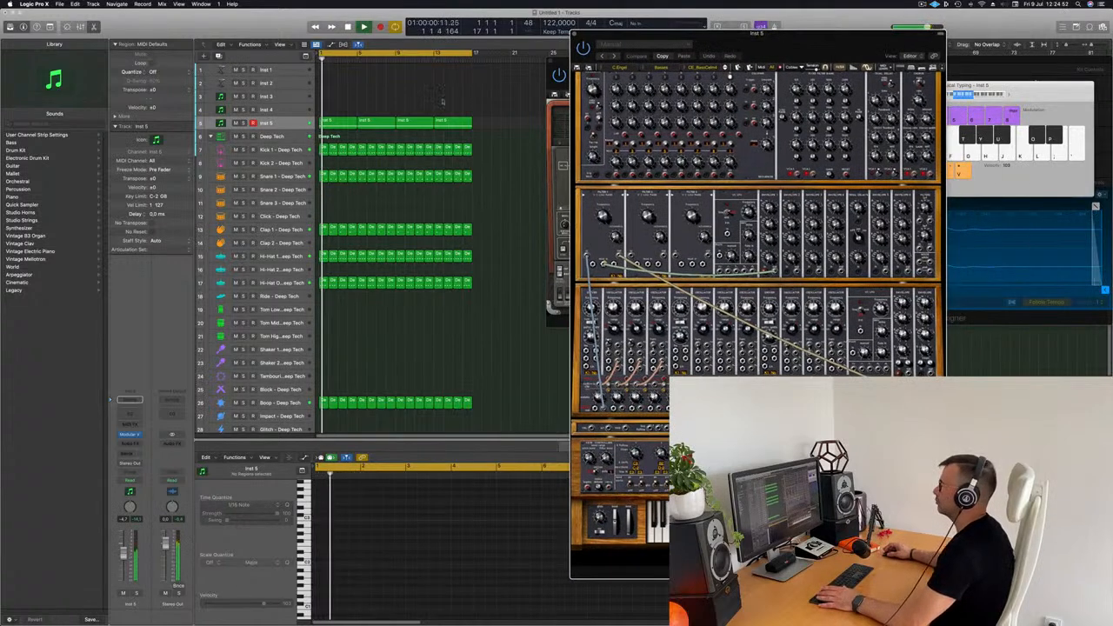
pyautogui.click(292, 126)
pyautogui.moveTo(292, 128); pyautogui.dragTo(295, 193)
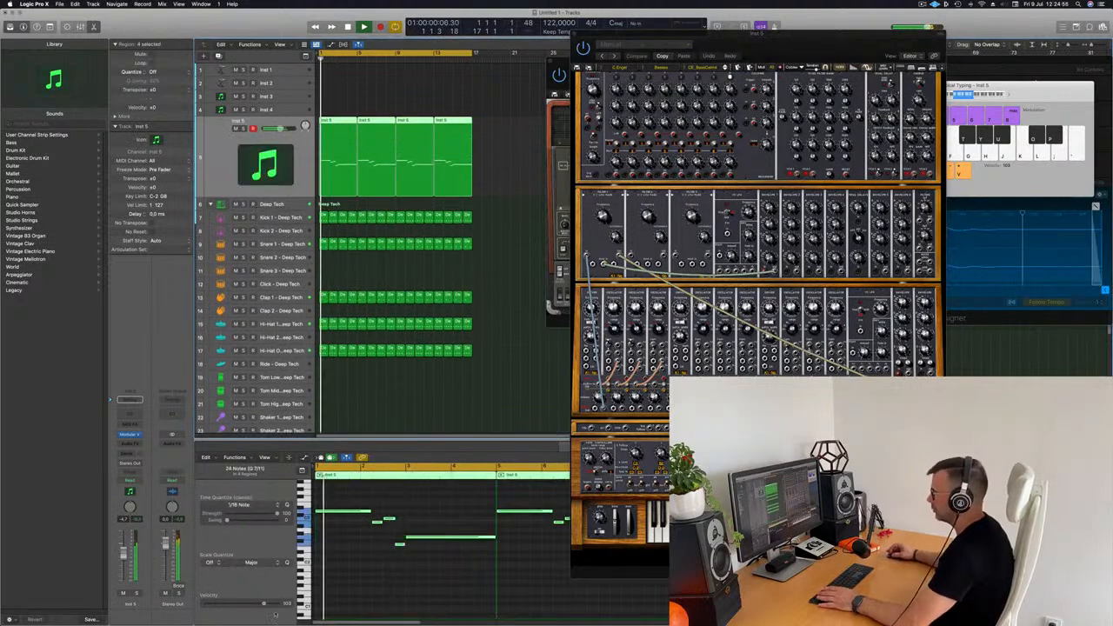
# - Align the start of the first region's opening note exactly to position 1 1 1 1 and check it in playback
pyautogui.click(342, 565)
pyautogui.press('super+Right')
pyautogui.press('super+Right')
pyautogui.press('super+Right')
pyautogui.press('super+Right')
pyautogui.press('super+Right')
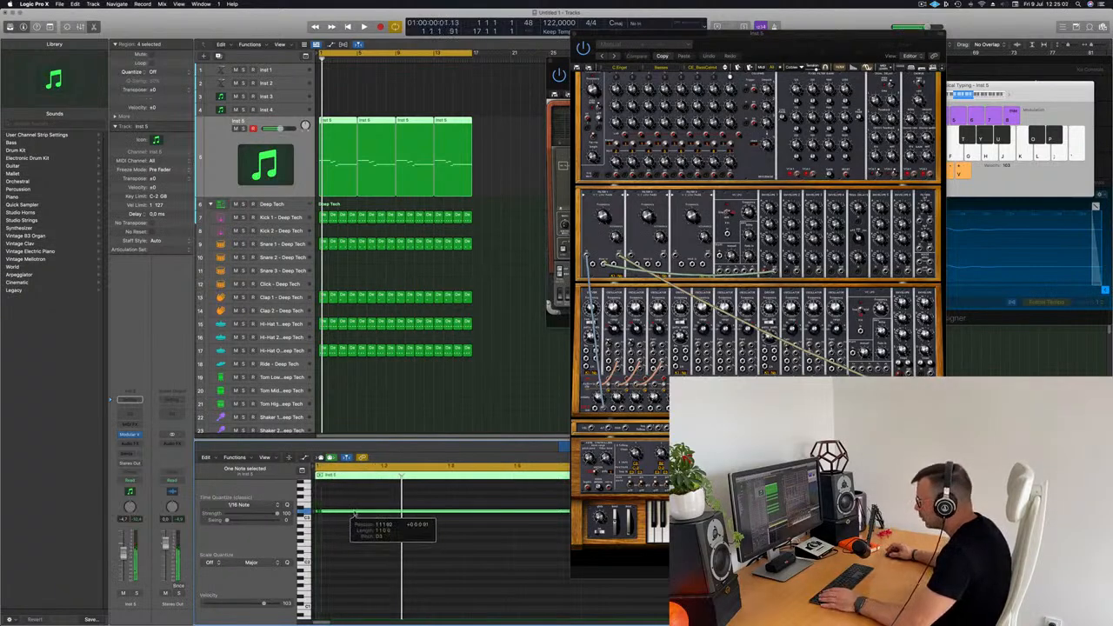
pyautogui.moveTo(354, 517); pyautogui.dragTo(317, 508)
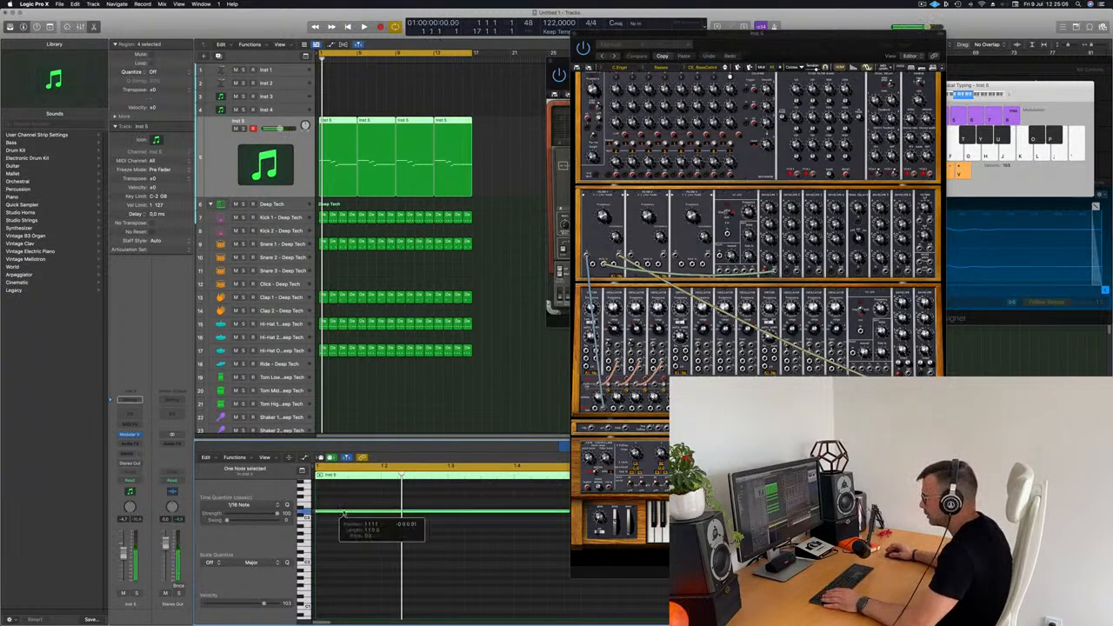
pyautogui.press('super+Left')
pyautogui.press('super+Left')
pyautogui.press('super+Left')
pyautogui.press('super+Left')
pyautogui.press('super+Left')
pyautogui.press('super+Left')
pyautogui.press('space')
pyautogui.press('space')
# - Delete the three old copies on Inst 5 and repeat the corrected first region three times up to bar 17
pyautogui.moveTo(507, 114); pyautogui.dragTo(378, 136)
pyautogui.press('Delete')
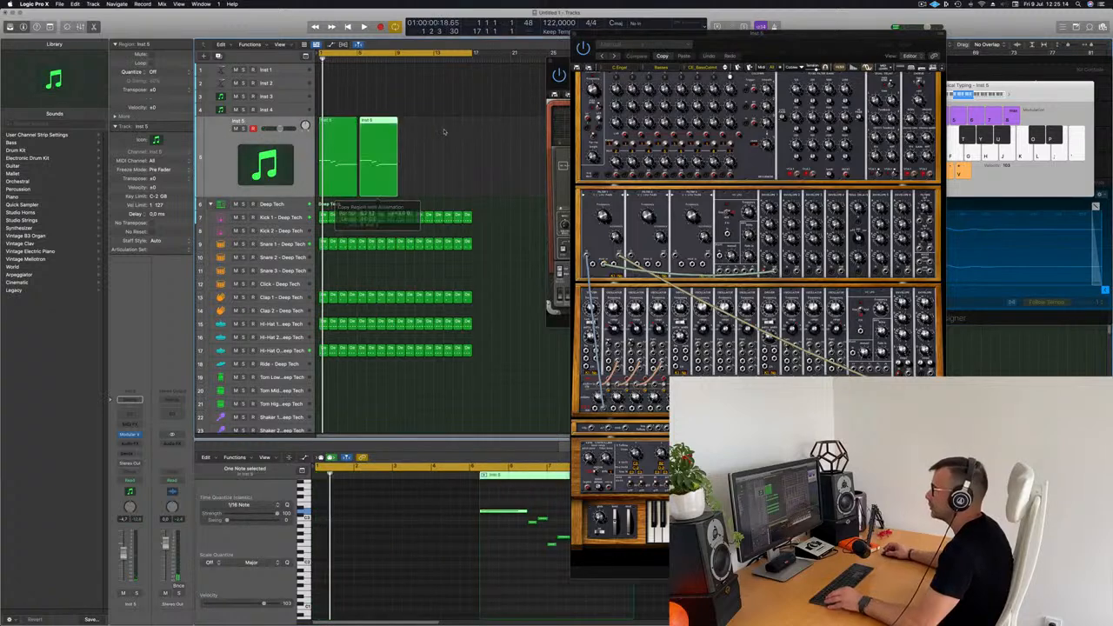
pyautogui.press('super+z')
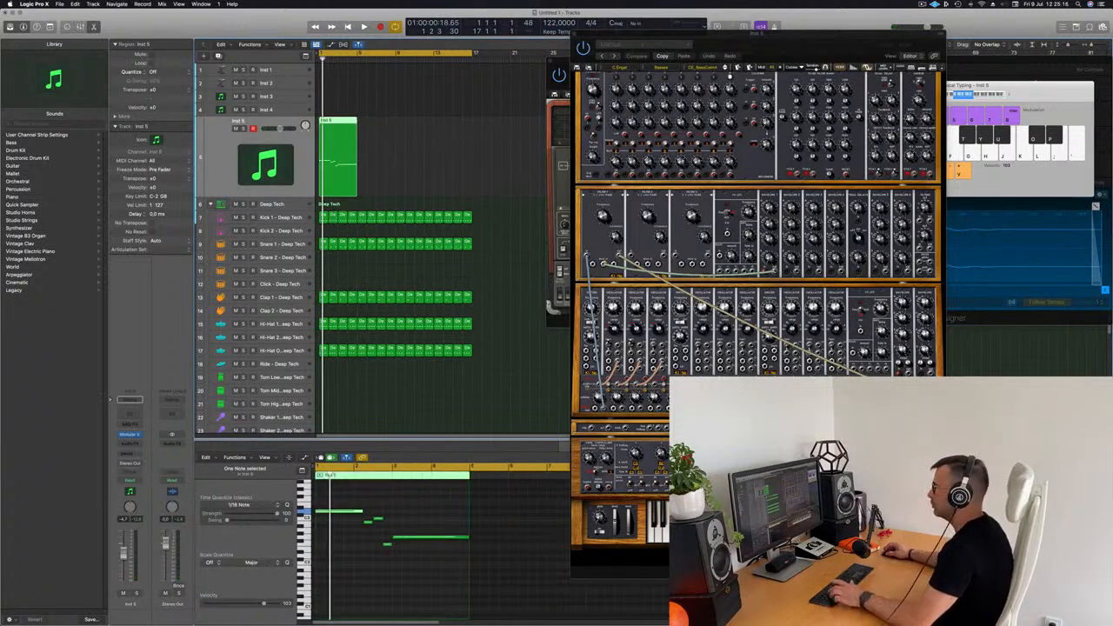
pyautogui.hotkey('alt', 'r')
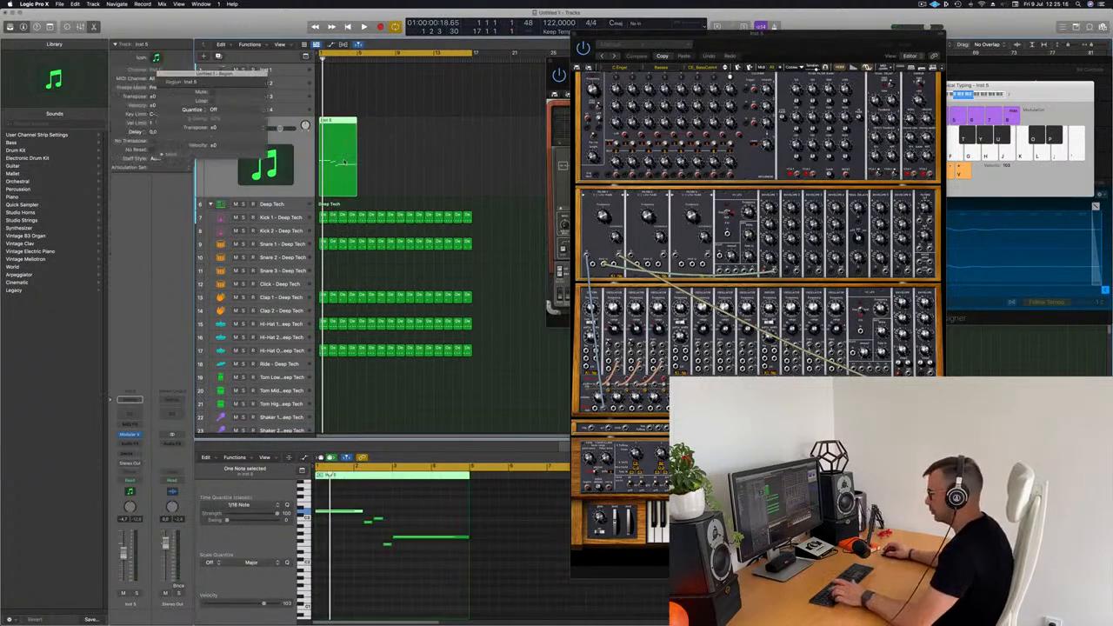
pyautogui.hotkey('alt', 'r')
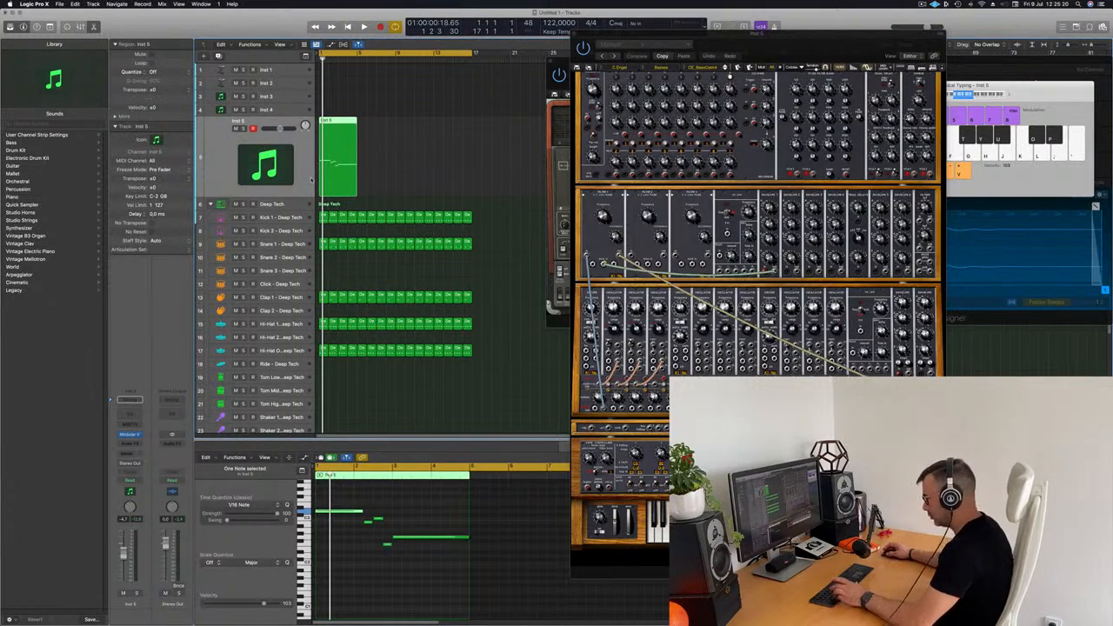
pyautogui.press('super+r')
pyautogui.press('super+r')
pyautogui.press('super+r')
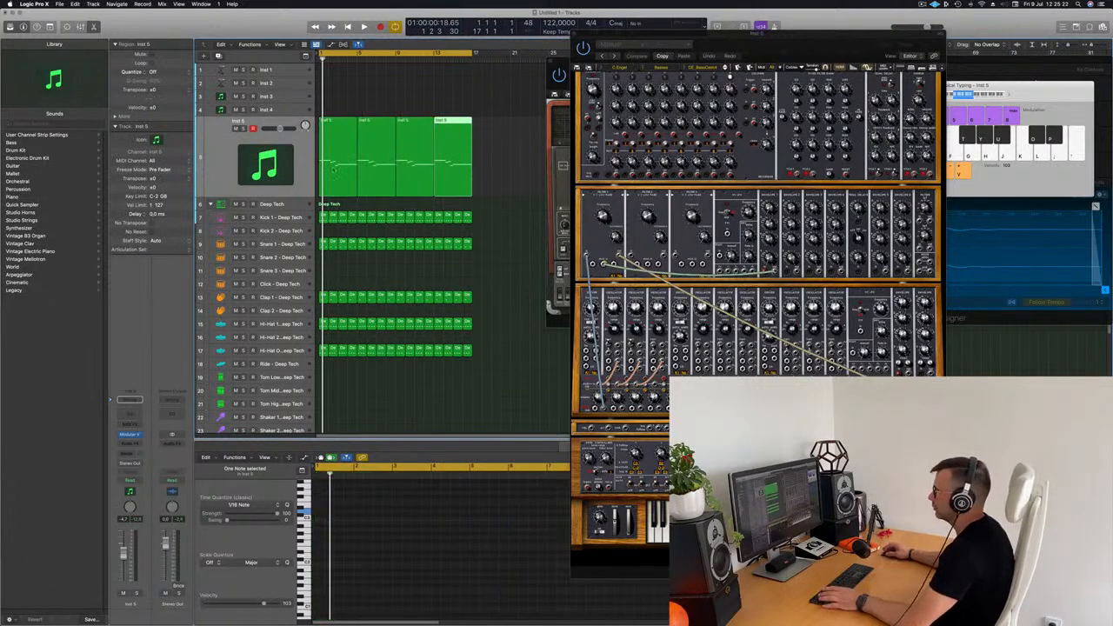
# - Play the new arrangement and rename the Inst 5 track as Bass 1
pyautogui.press('space')
pyautogui.press('space')
pyautogui.click(243, 122)
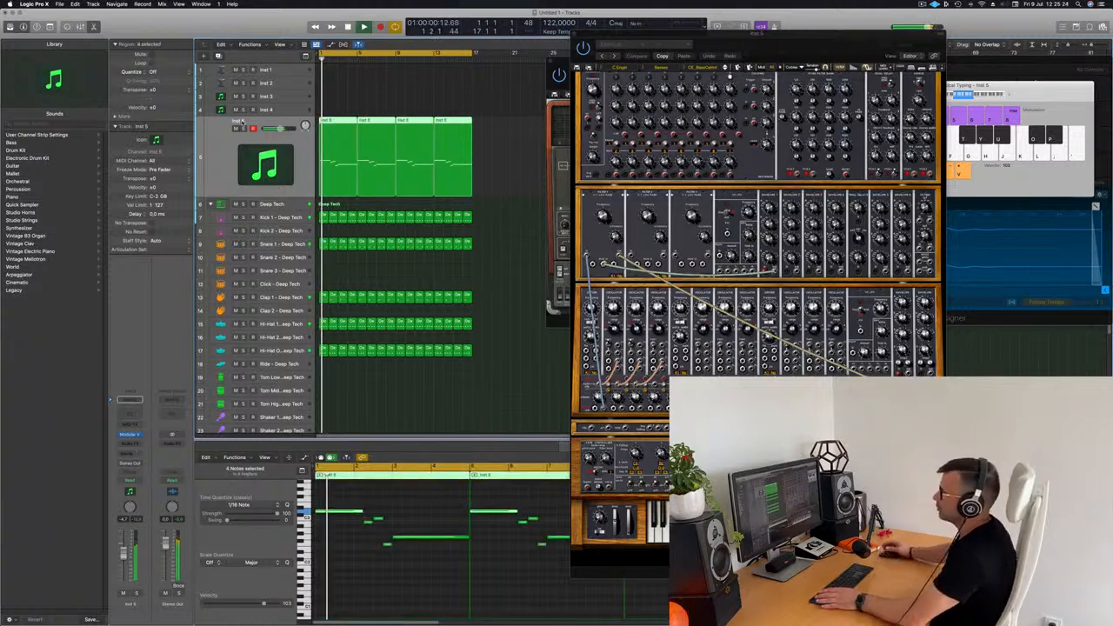
pyautogui.doubleClick(243, 122)
pyautogui.write('Bass 1')
pyautogui.press('Return')
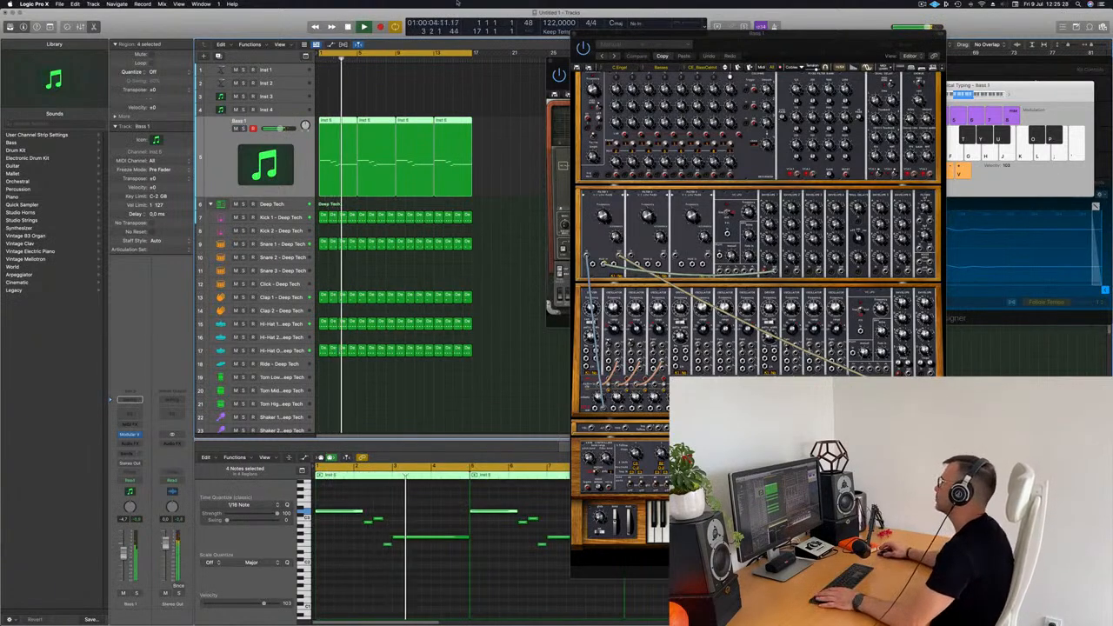
# - Move the Modular V window fully into view and load the first preset of the All bank's Basses category
pyautogui.moveTo(790, 50); pyautogui.dragTo(628, 52)
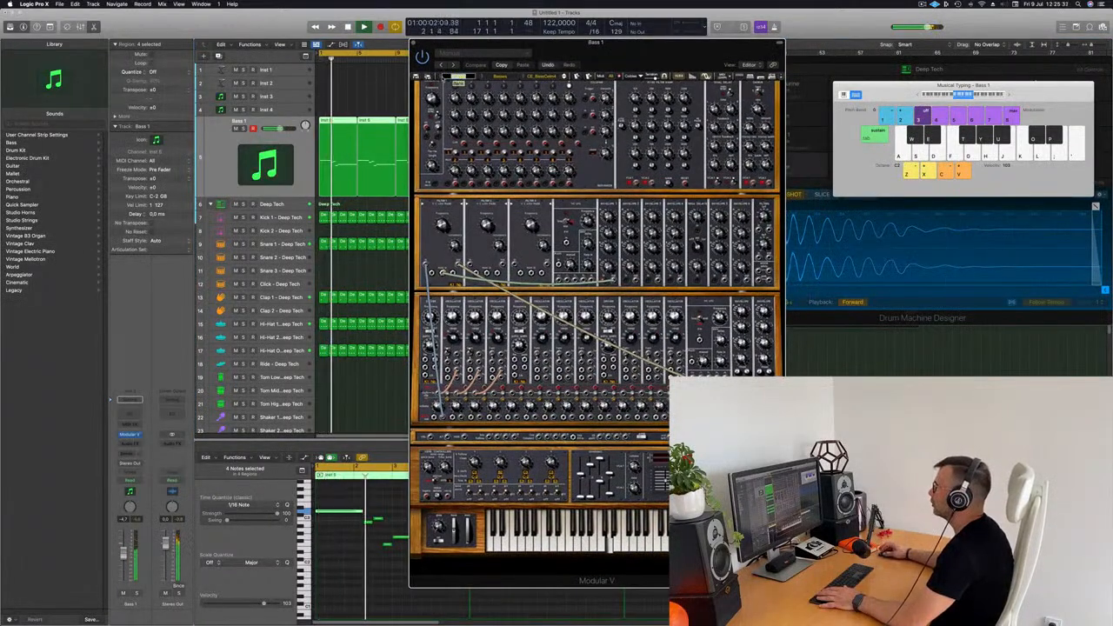
pyautogui.click(445, 76)
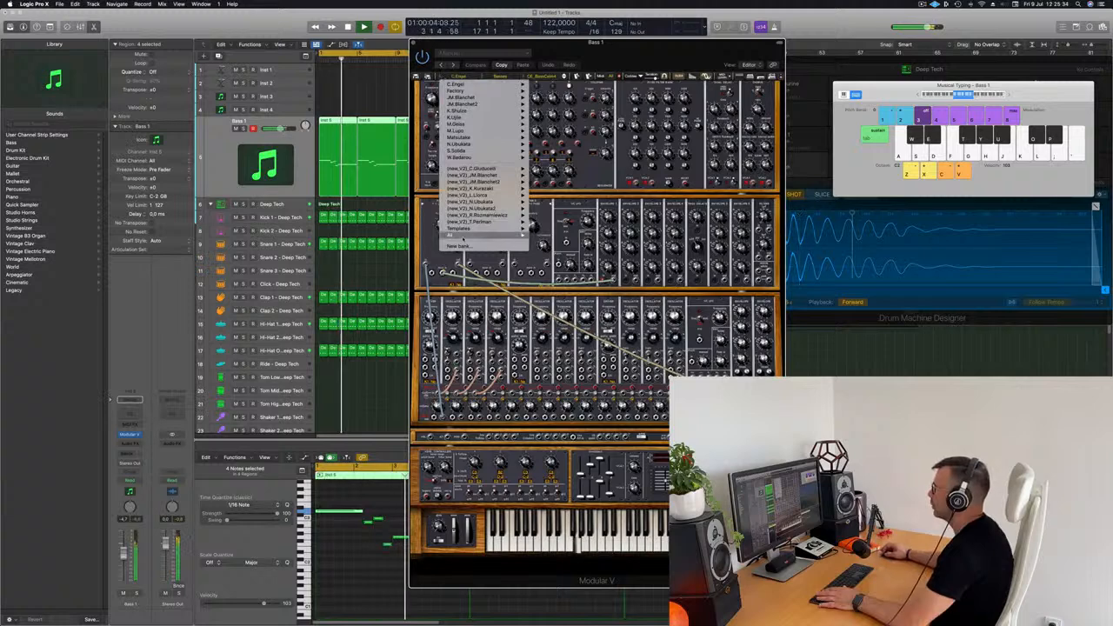
pyautogui.moveTo(462, 236)
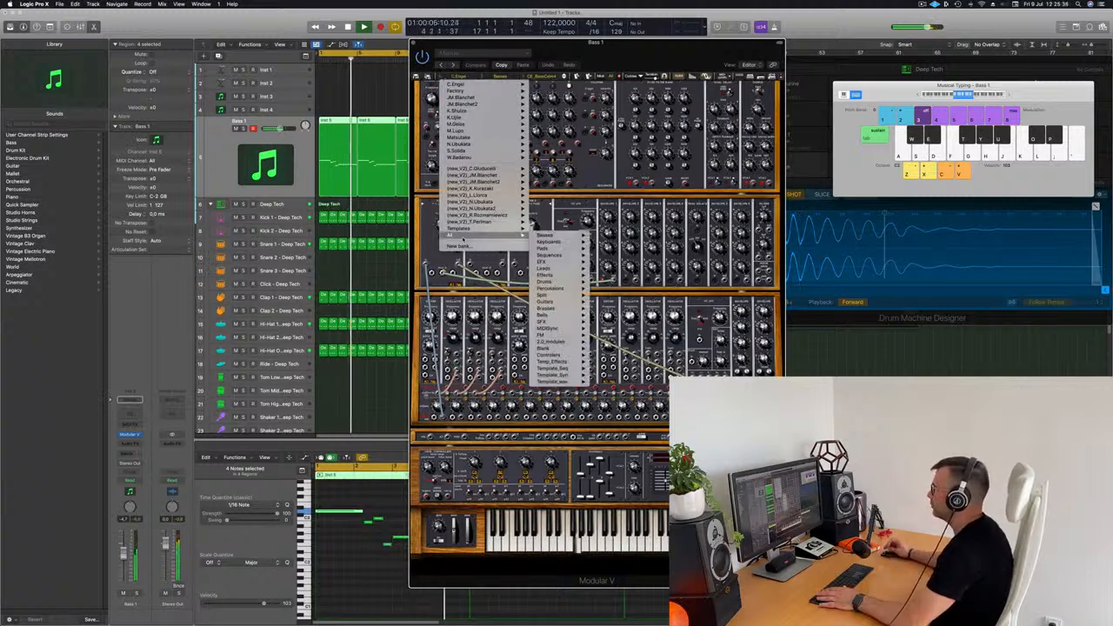
pyautogui.moveTo(550, 240)
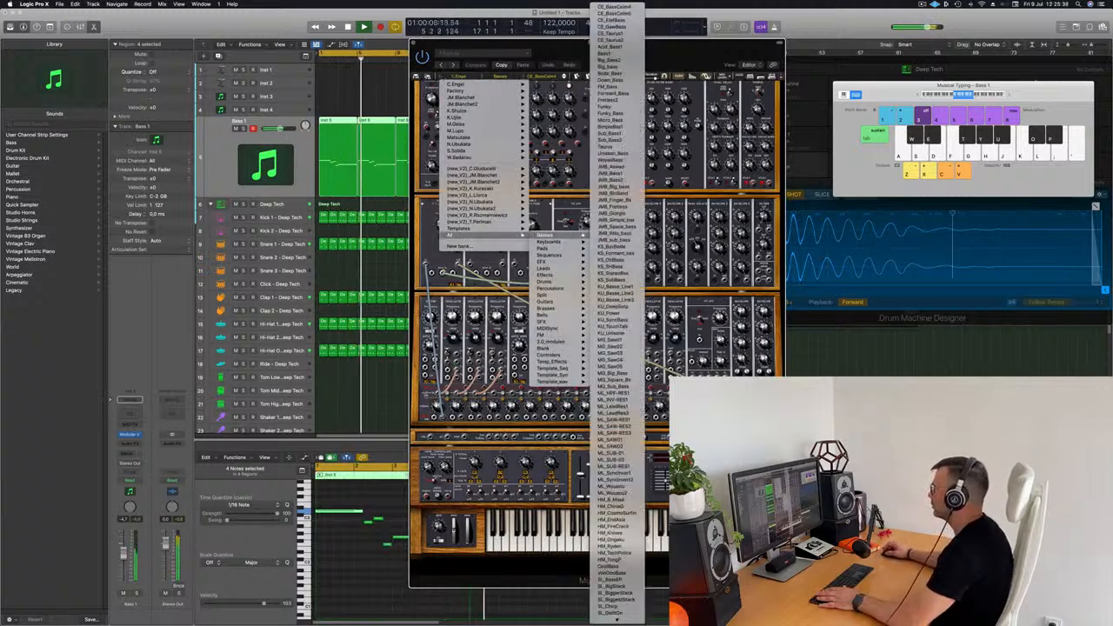
pyautogui.click(616, 7)
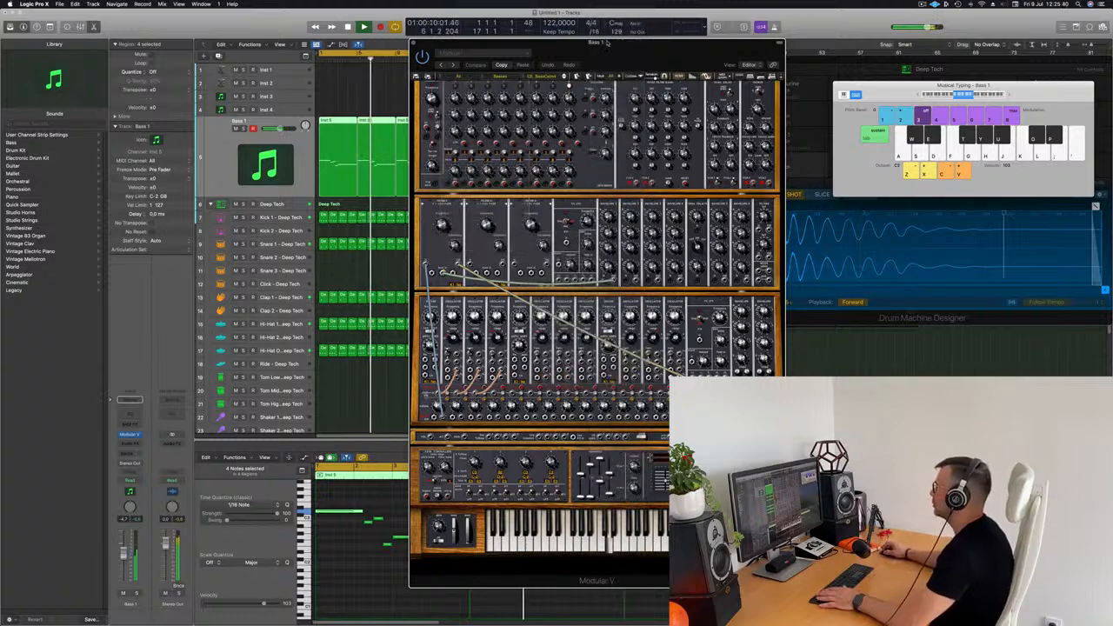
# - Audition Modular V presets in the Basses category against the drum loop, stepping one by one up to FM_Bass
pyautogui.moveTo(606, 41)
pyautogui.mouseDown()
pyautogui.moveTo(763, 41)
pyautogui.moveTo(625, 32)
pyautogui.mouseUp()
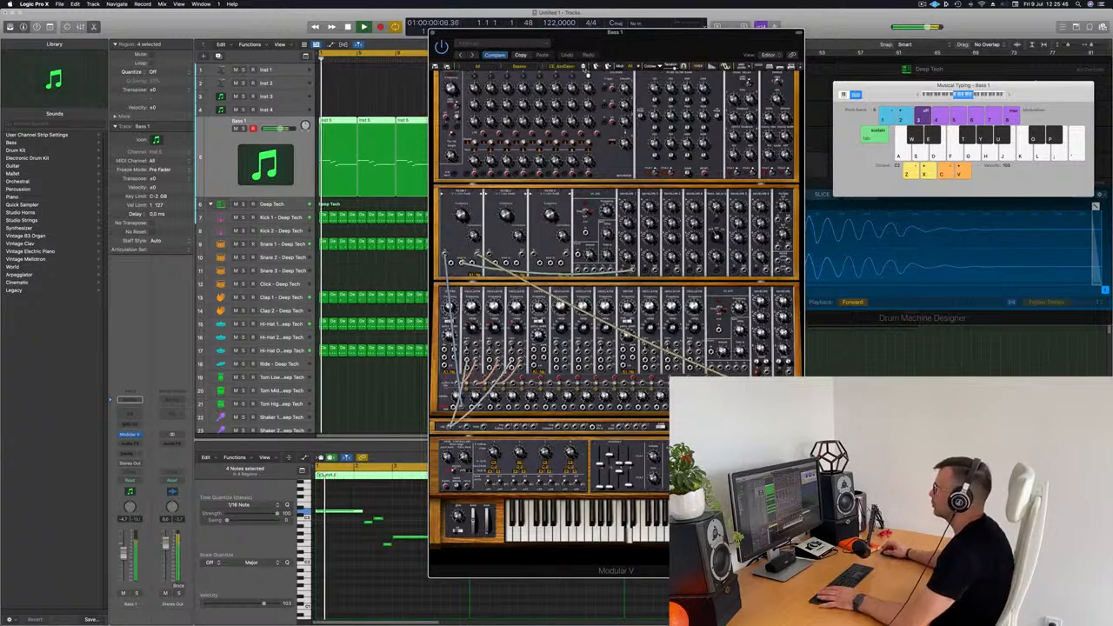
pyautogui.moveTo(585, 70); pyautogui.dragTo(617, 85)
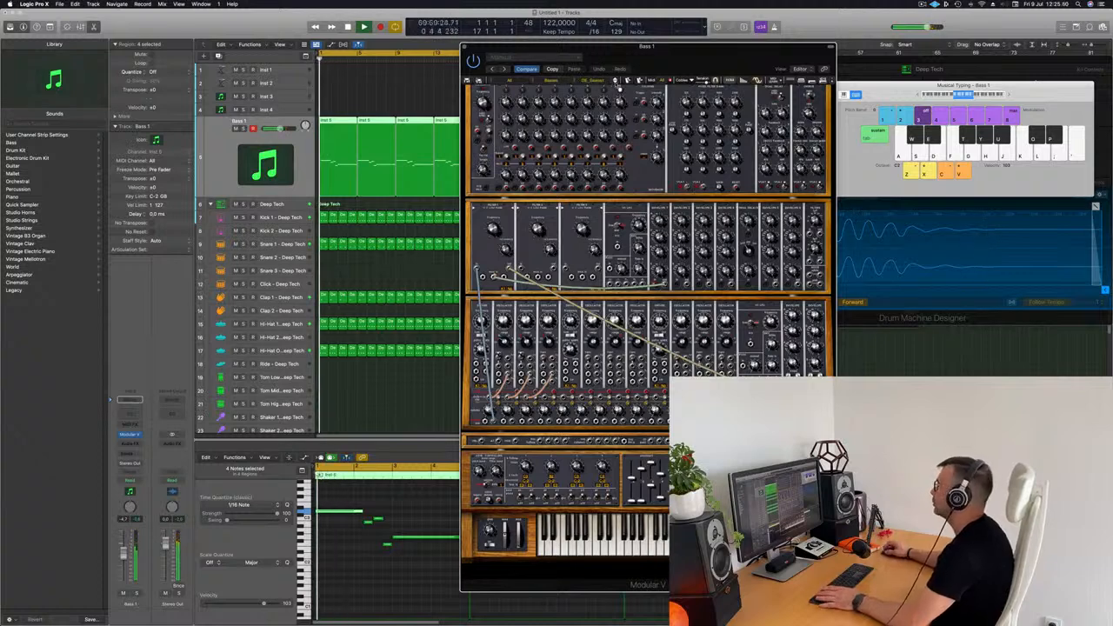
pyautogui.moveTo(663, 53)
pyautogui.mouseDown()
pyautogui.moveTo(593, 56)
pyautogui.moveTo(642, 45)
pyautogui.moveTo(659, 69)
pyautogui.mouseUp()
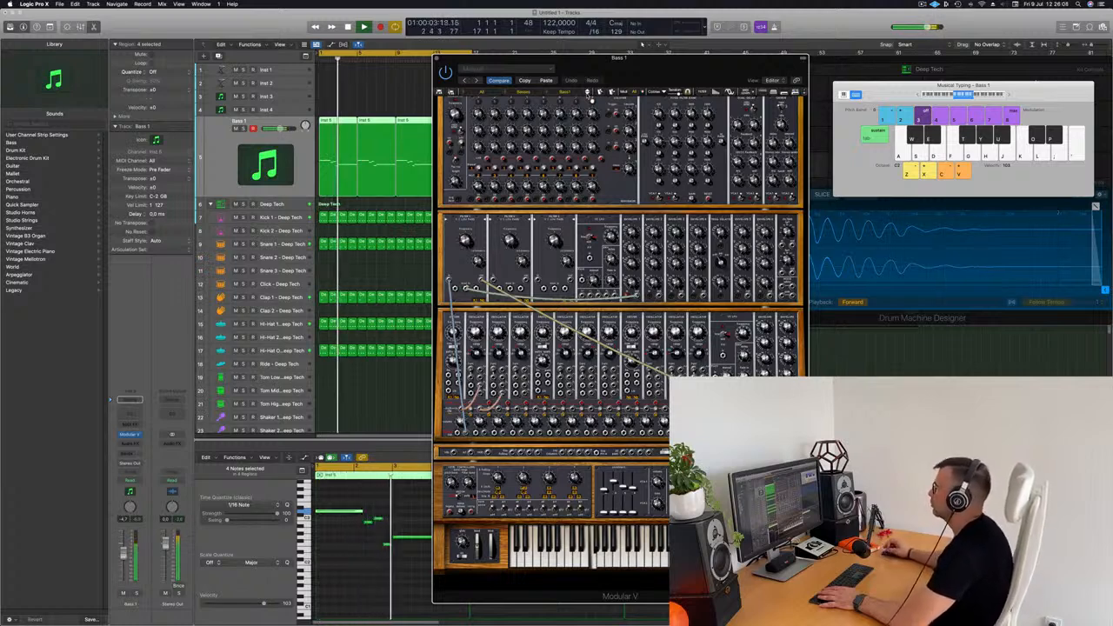
pyautogui.click(589, 95)
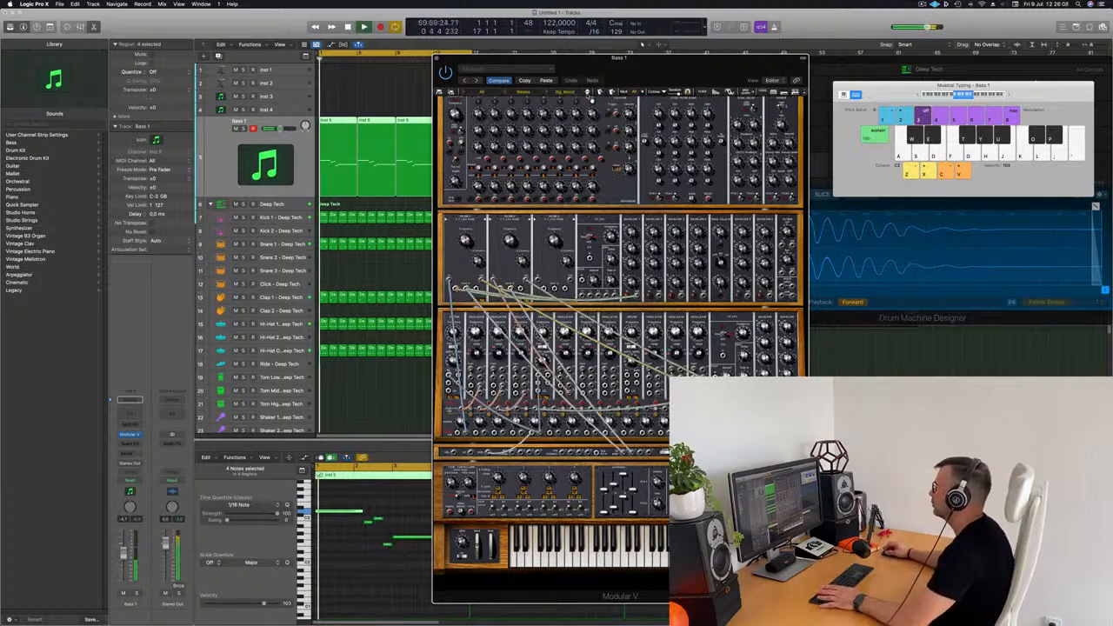
pyautogui.press('space')
pyautogui.click(589, 98)
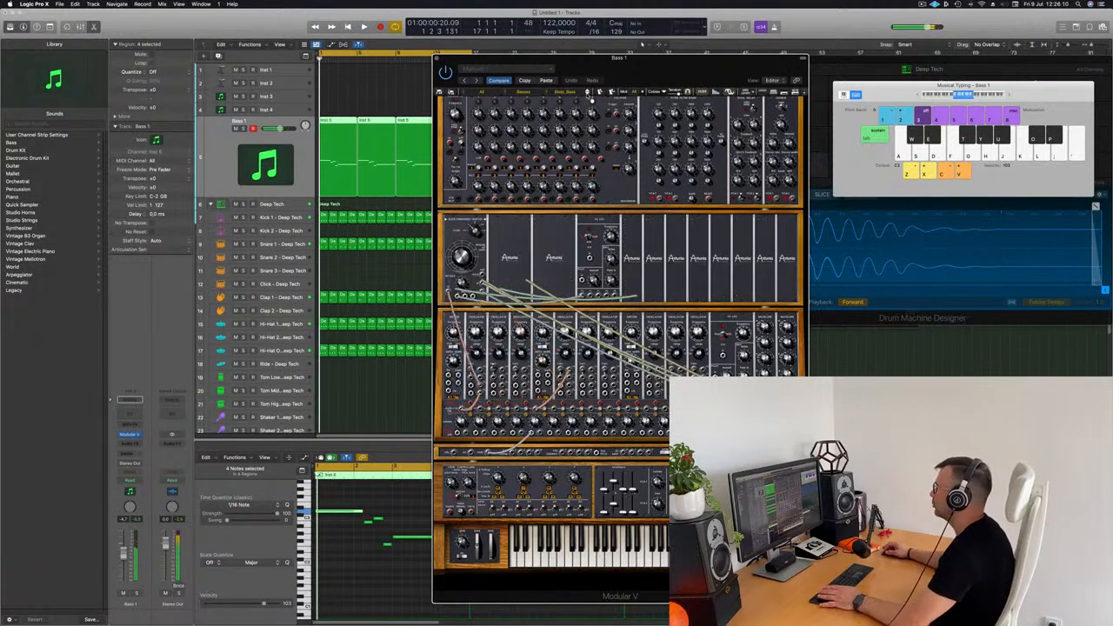
pyautogui.click(591, 100)
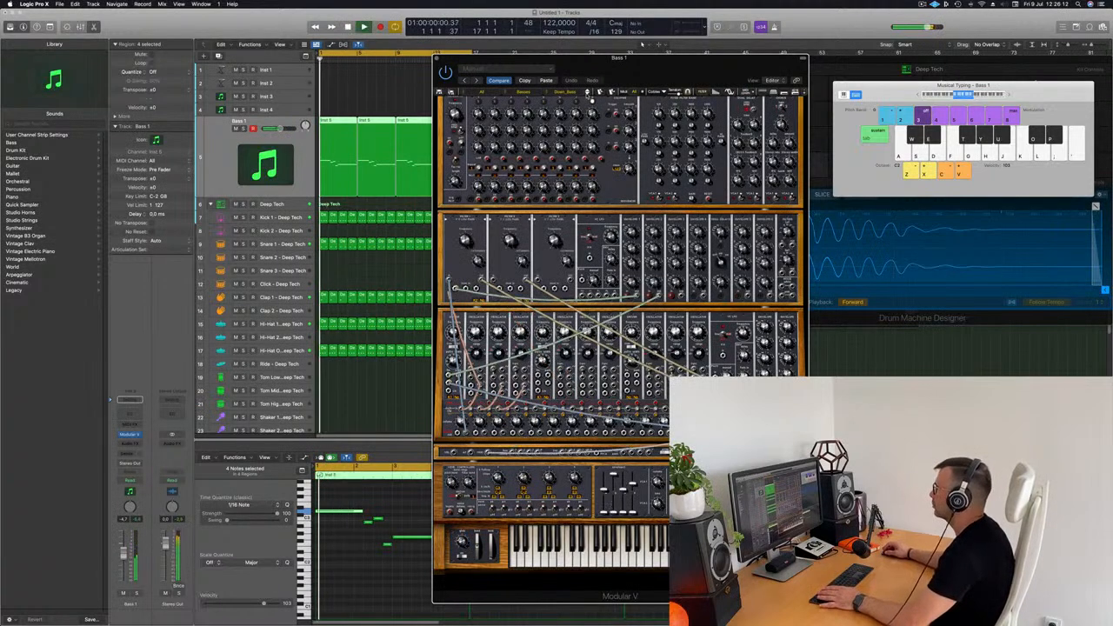
pyautogui.click(592, 100)
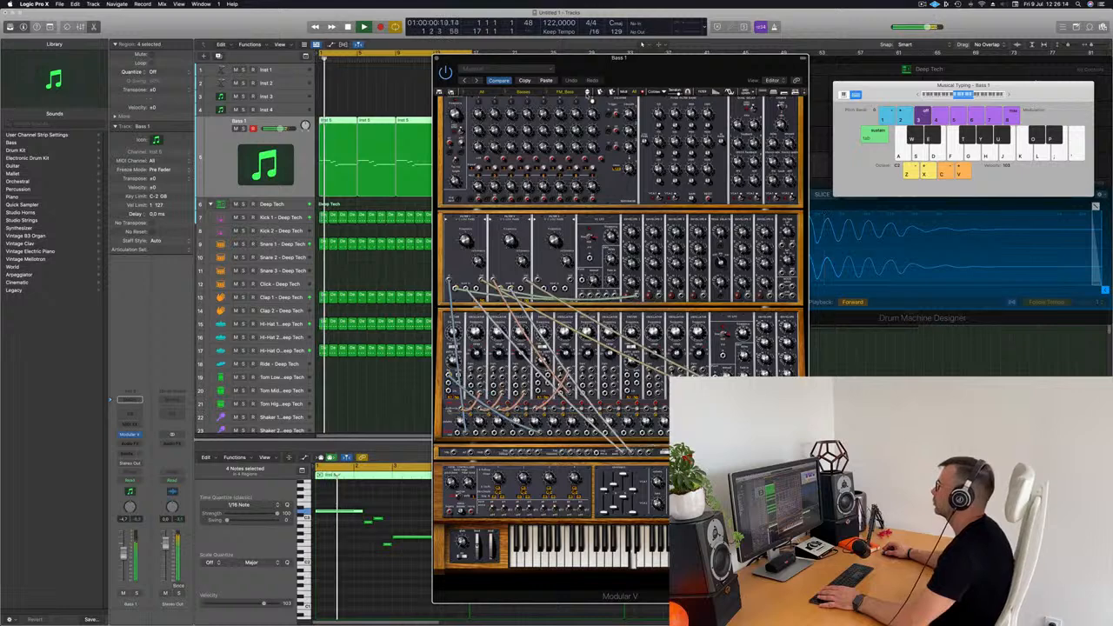
# - Step onward through the Modular V Basses presets, past the fretless sounds to Mono_Bass, comparing each in playback
pyautogui.click(591, 100)
pyautogui.click(591, 100)
pyautogui.click(591, 100)
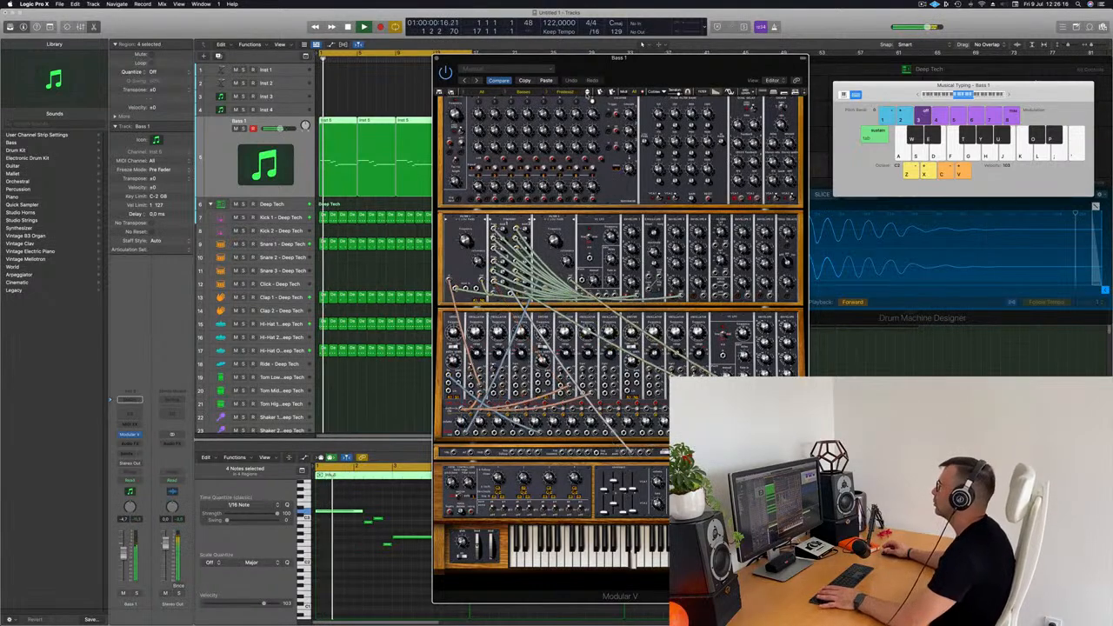
pyautogui.click(591, 100)
pyautogui.click(591, 100)
pyautogui.click(591, 100)
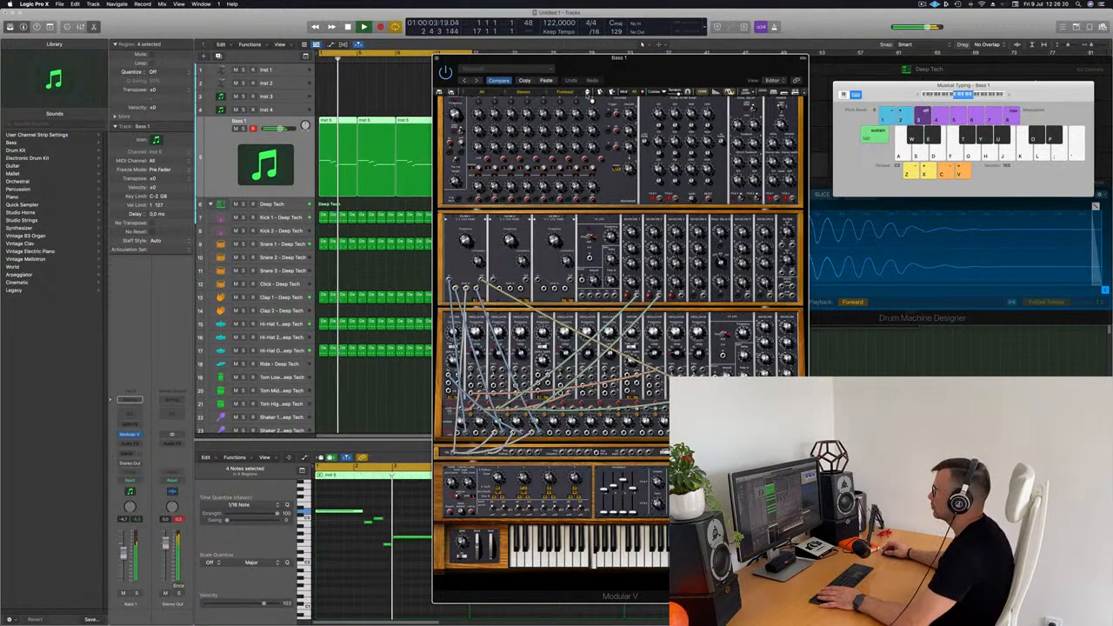
pyautogui.click(591, 100)
pyautogui.click(592, 100)
pyautogui.click(592, 100)
pyautogui.click(591, 100)
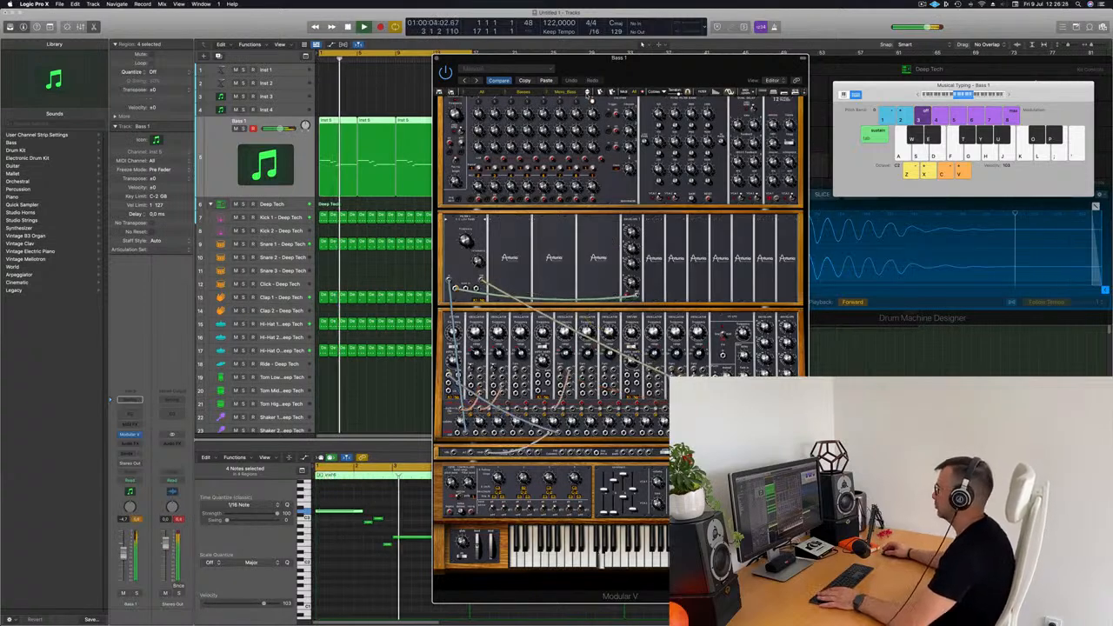
# - Clear the peak level reading on the Bass 1 channel strip and restart playback from the beginning
pyautogui.moveTo(633, 76)
pyautogui.mouseDown()
pyautogui.moveTo(582, 93)
pyautogui.moveTo(640, 80)
pyautogui.mouseUp()
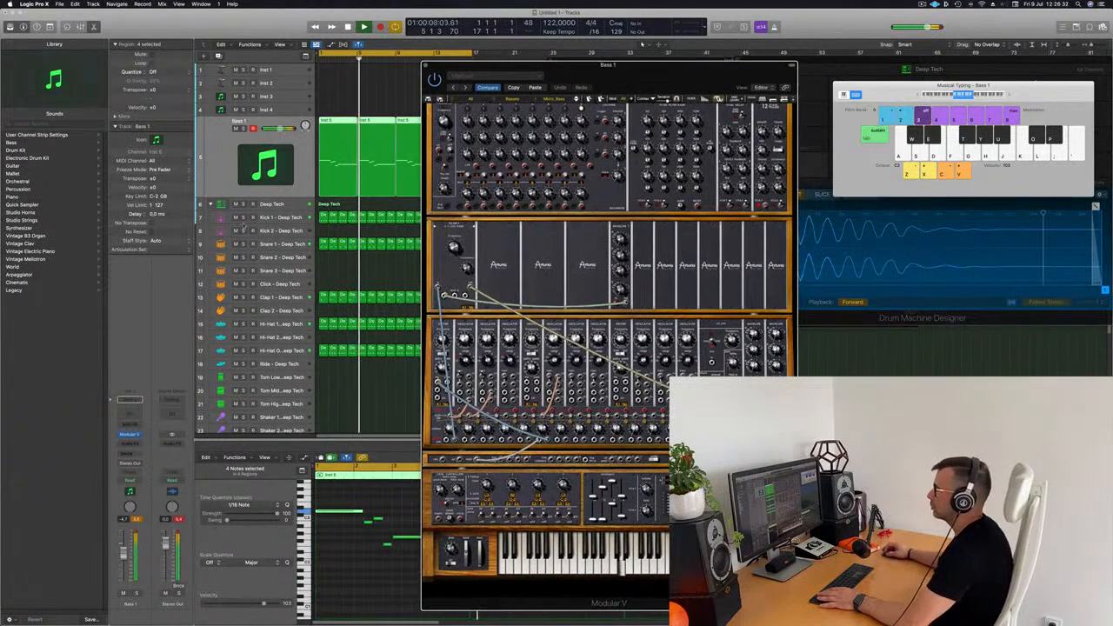
pyautogui.click(136, 520)
pyautogui.press('Return')
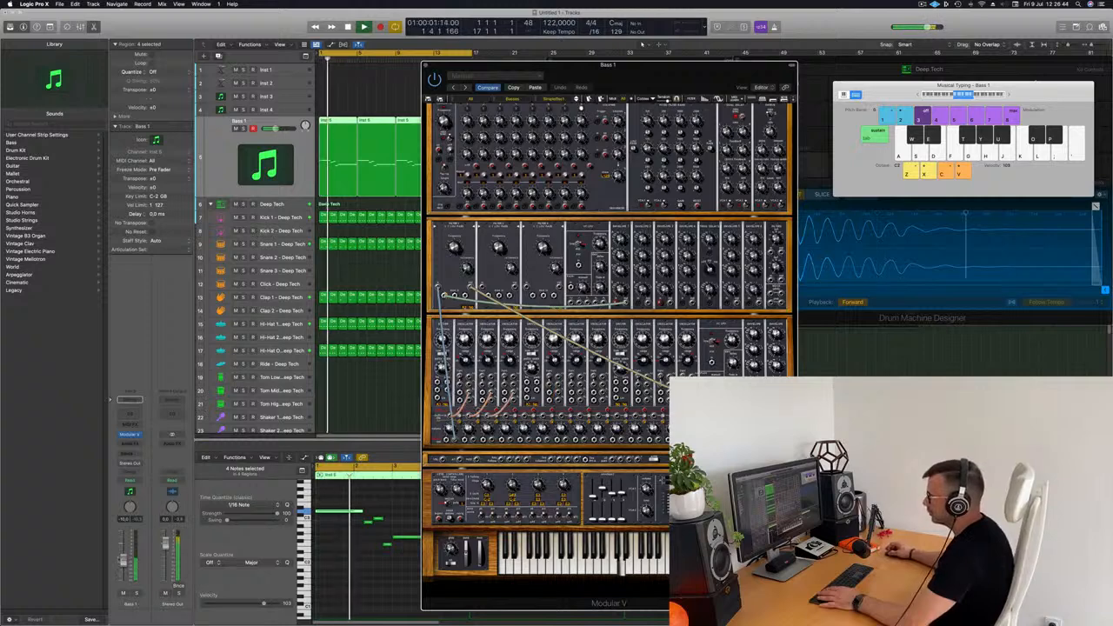
pyautogui.click(585, 56)
pyautogui.press('space')
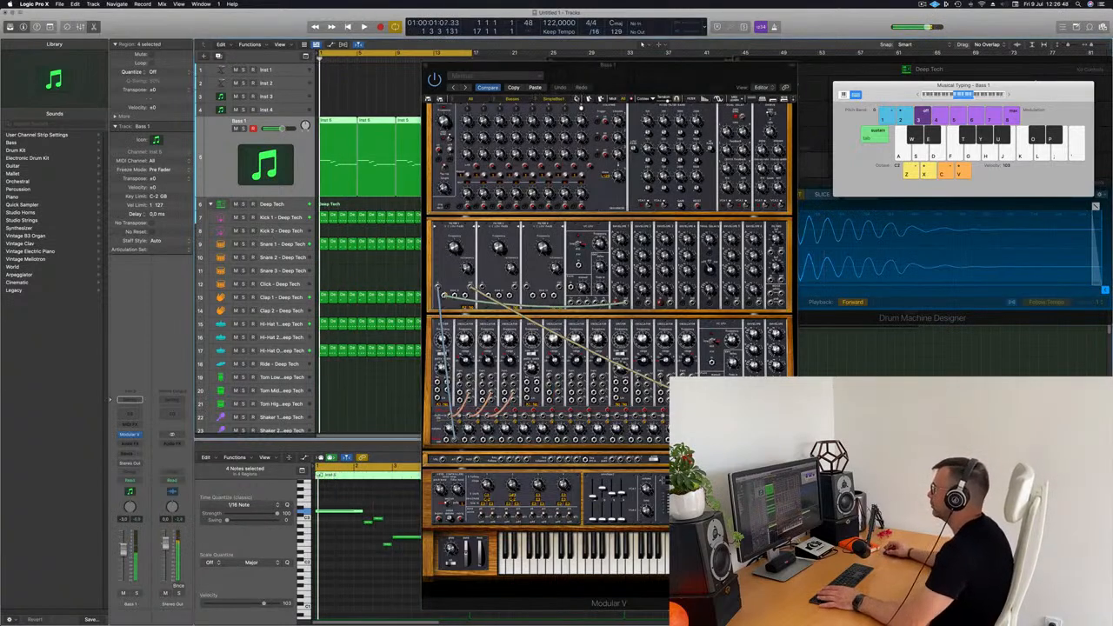
# - Audition further Basses presets in playback, keep a Taurus bass preset for Bass 1 and close Modular V
pyautogui.click(579, 101)
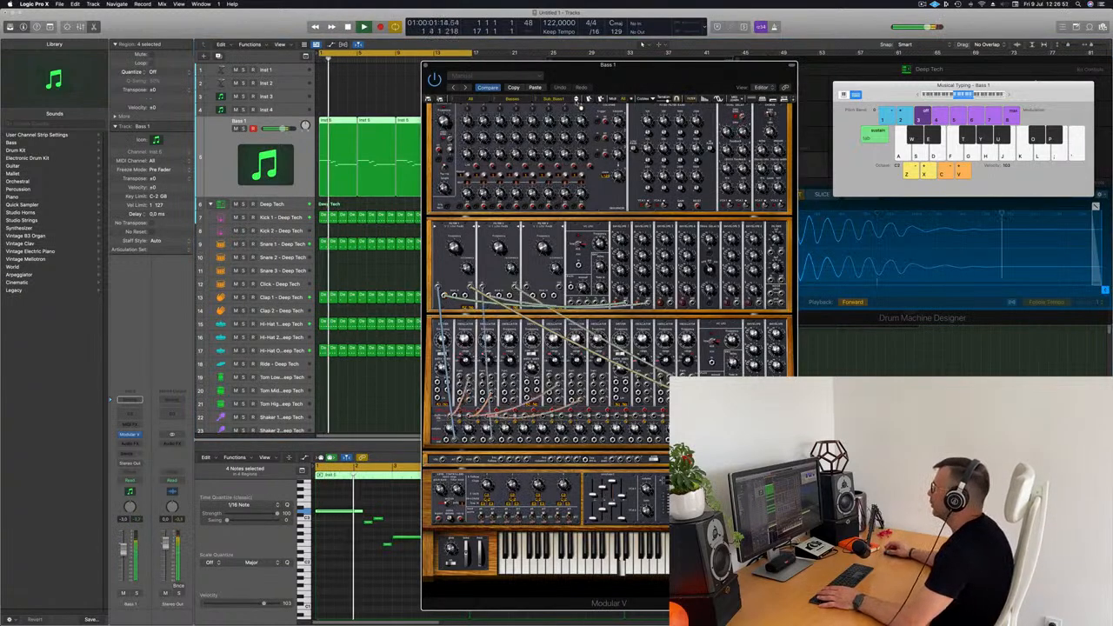
pyautogui.click(578, 102)
pyautogui.press('space')
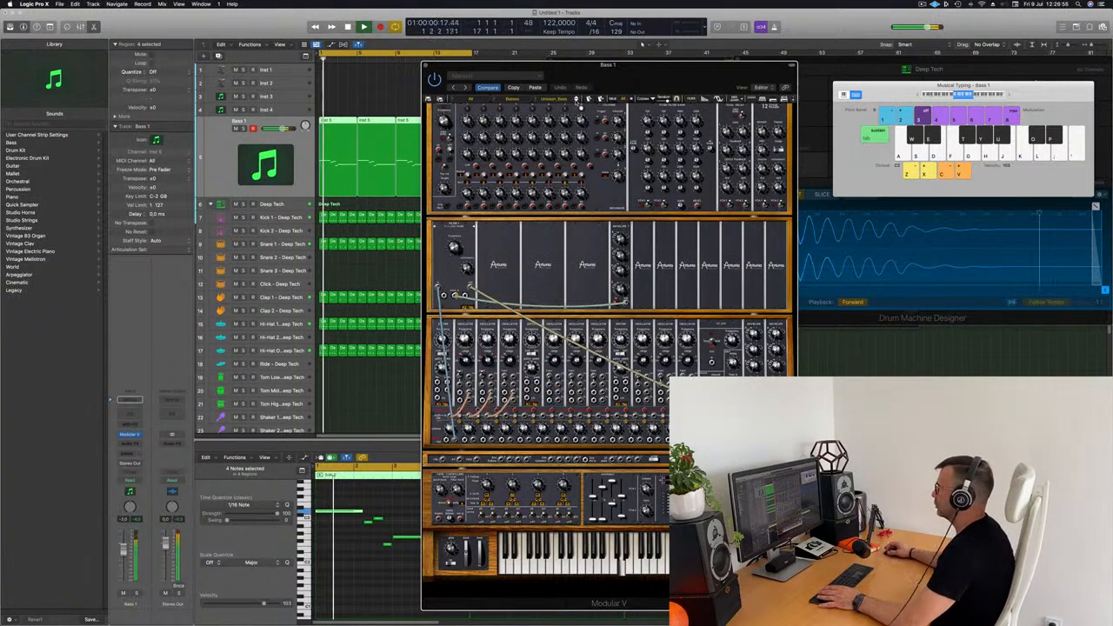
pyautogui.click(576, 101)
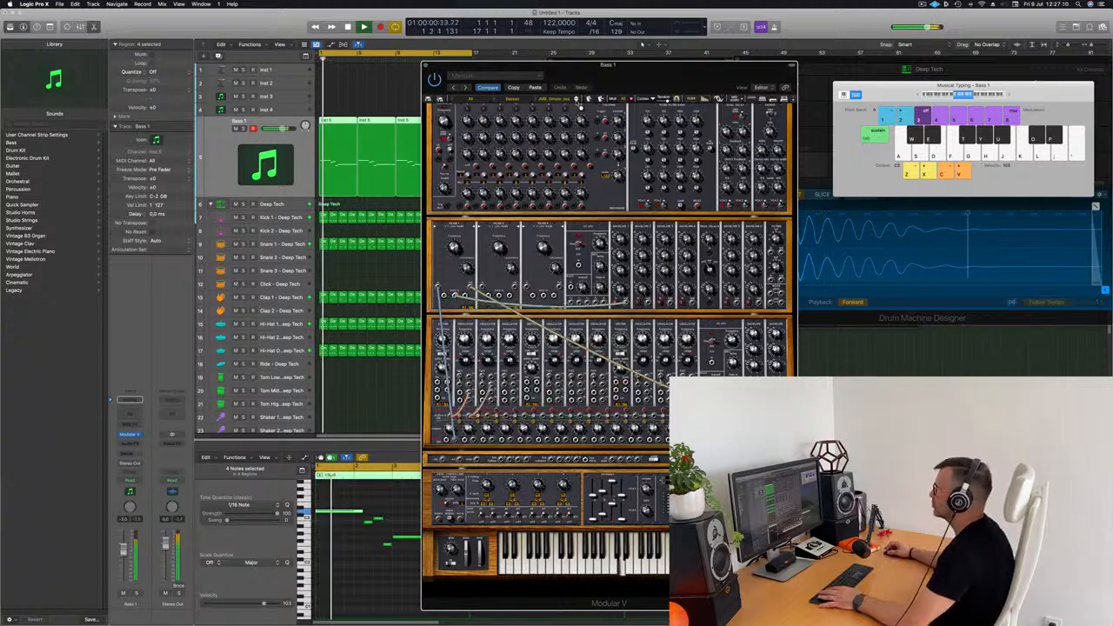
pyautogui.press('space')
pyautogui.moveTo(613, 74)
pyautogui.mouseDown()
pyautogui.moveTo(671, 67)
pyautogui.moveTo(623, 68)
pyautogui.mouseUp()
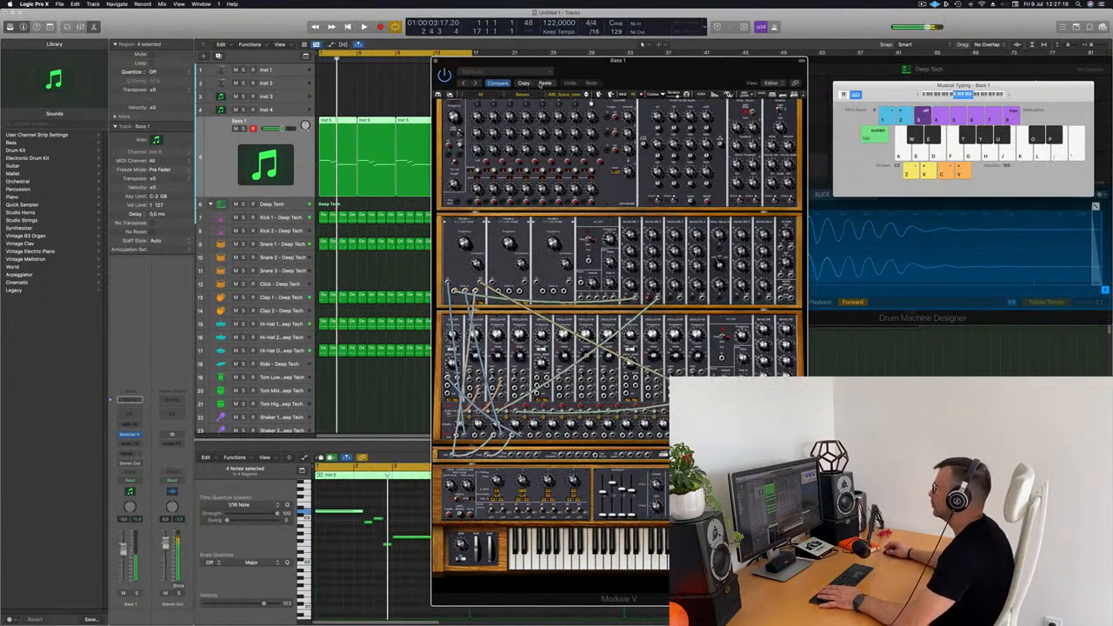
pyautogui.press('space')
pyautogui.moveTo(648, 62)
pyautogui.mouseDown()
pyautogui.moveTo(726, 27)
pyautogui.moveTo(670, 60)
pyautogui.moveTo(814, 60)
pyautogui.moveTo(642, 45)
pyautogui.mouseUp()
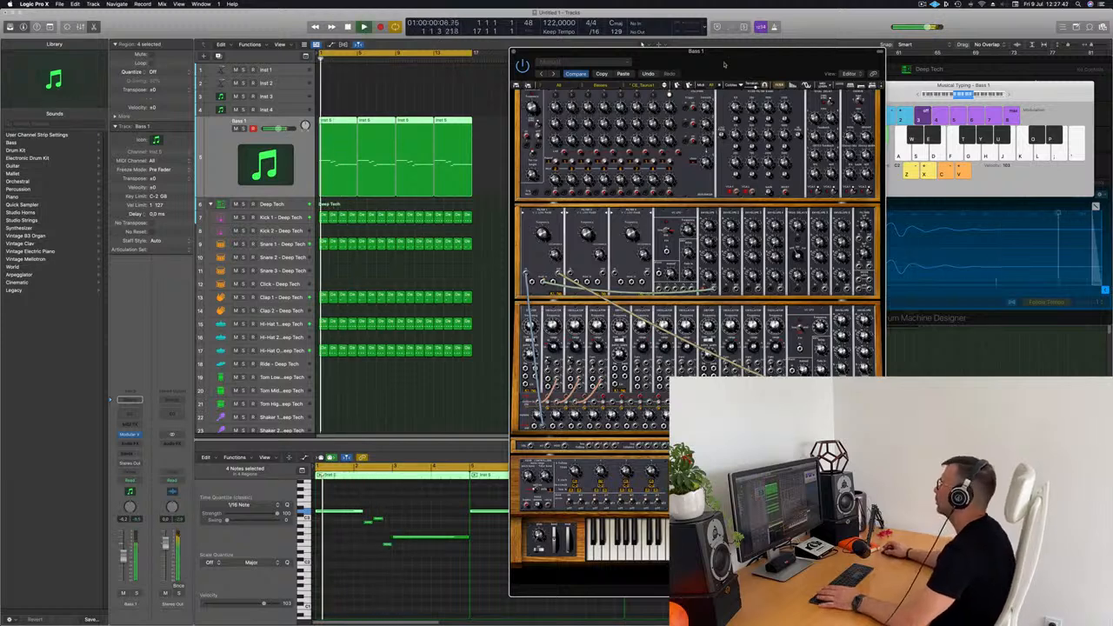
pyautogui.moveTo(773, 50); pyautogui.dragTo(819, 38)
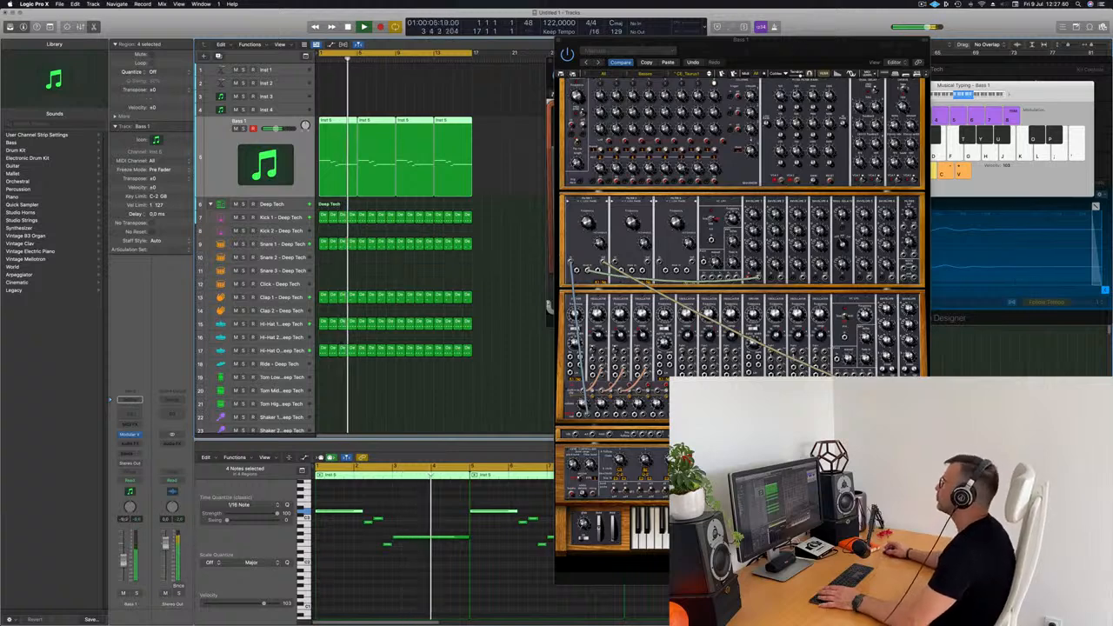
pyautogui.press('super+w')
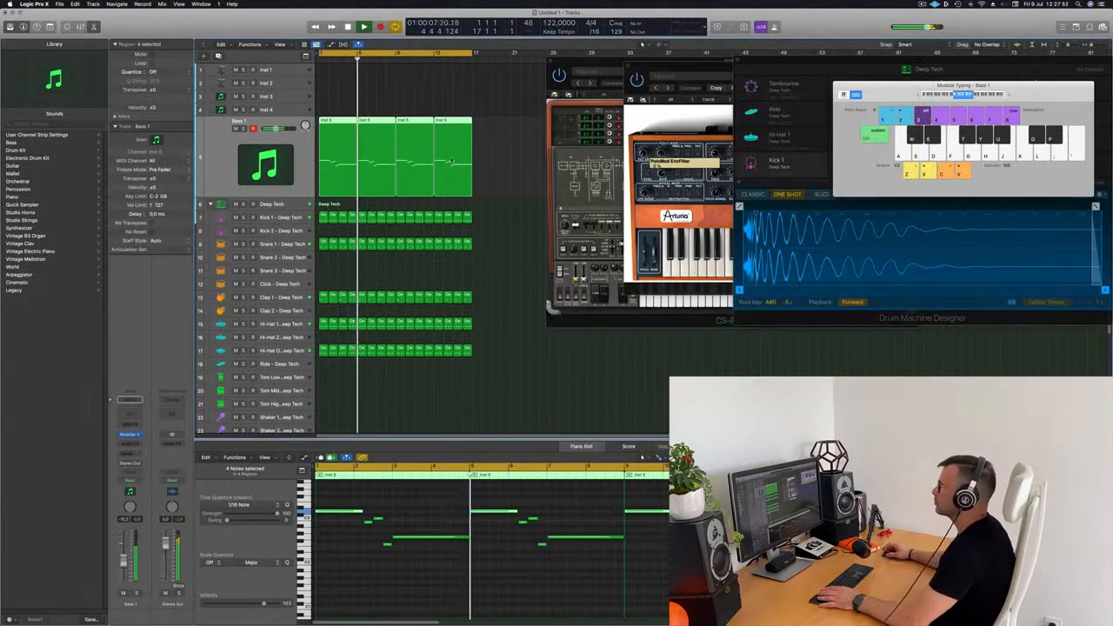
# - Select the Inst 4 track and bring its Prophet-V2 instrument window into view over the tracks
pyautogui.click(283, 111)
pyautogui.press('Return')
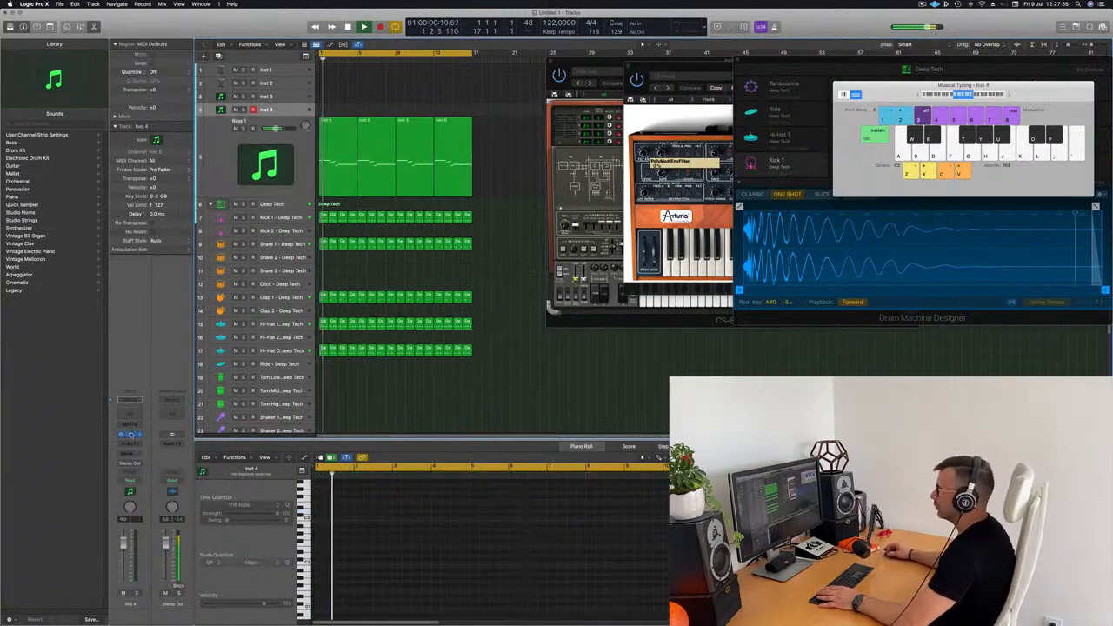
pyautogui.press('super+w')
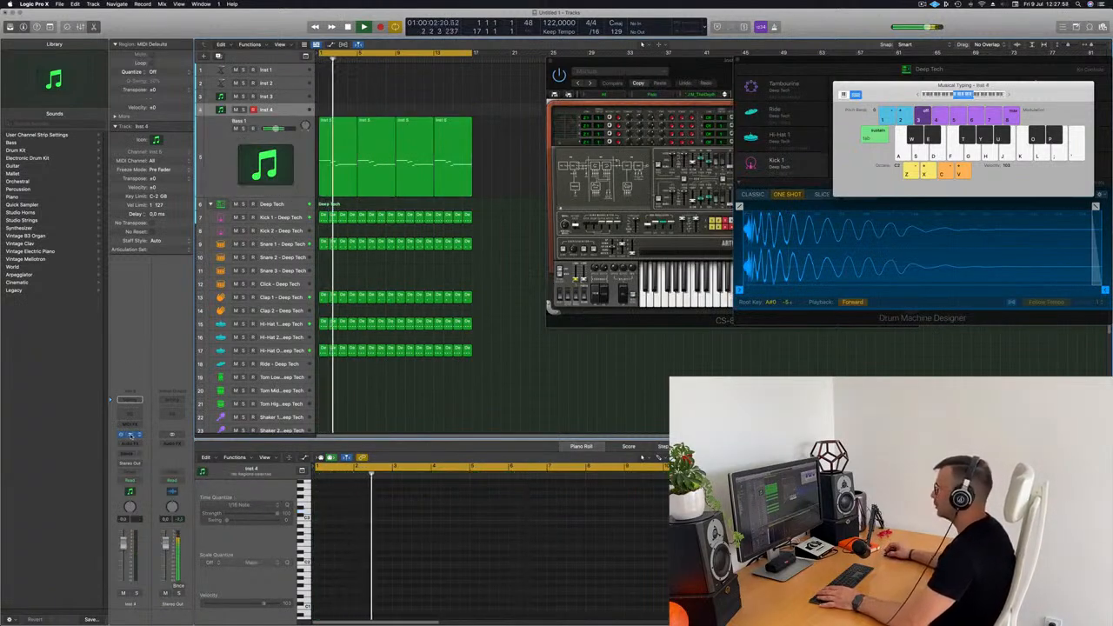
pyautogui.click(129, 434)
pyautogui.moveTo(816, 73); pyautogui.dragTo(600, 142)
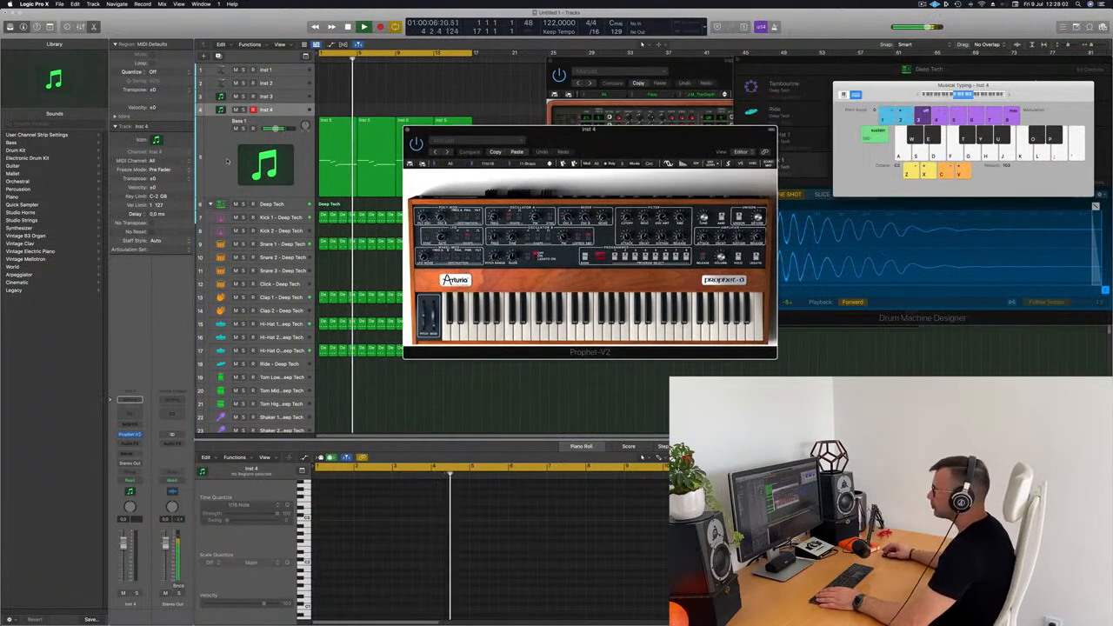
# - Add a send to Bus 5 on the Inst 4 channel strip
pyautogui.click(129, 446)
pyautogui.click(128, 445)
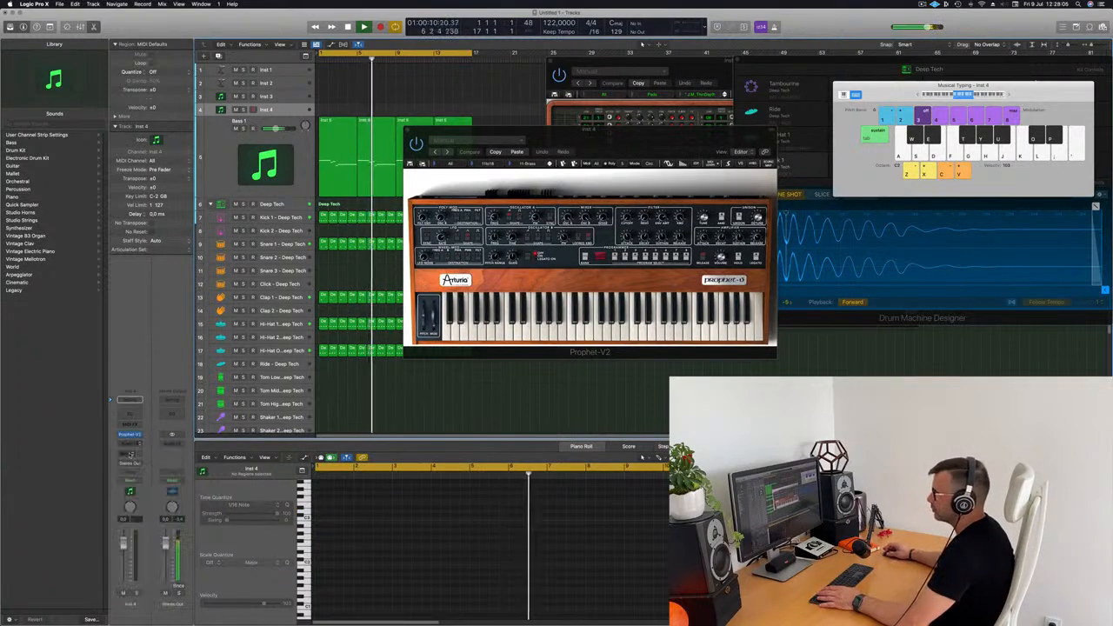
pyautogui.click(126, 454)
pyautogui.moveTo(127, 464)
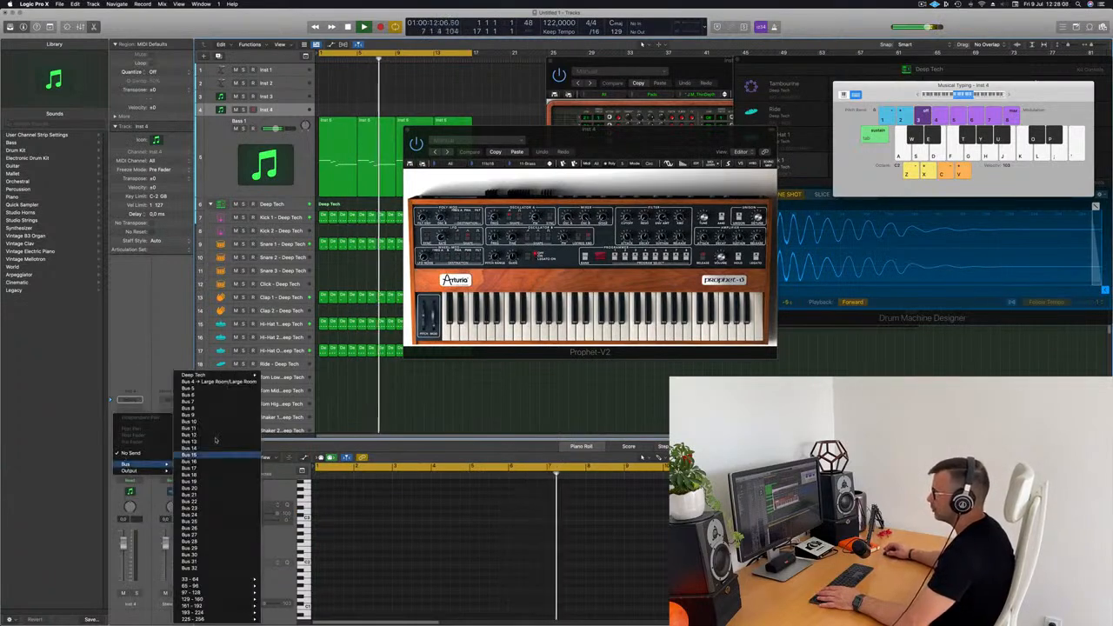
pyautogui.click(210, 392)
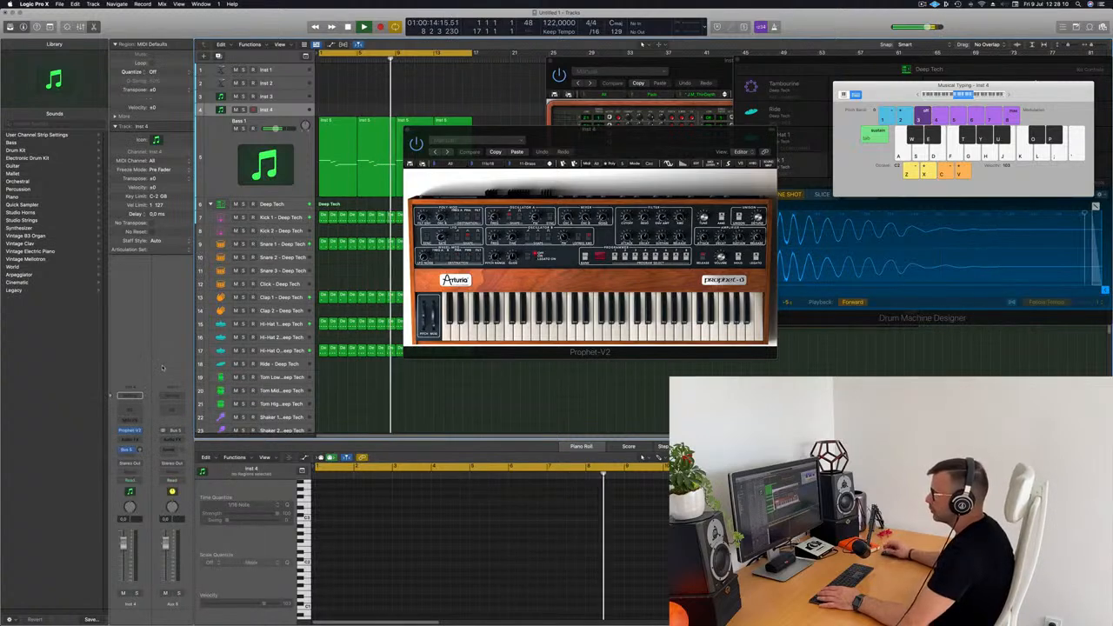
# - Insert a stereo SilverVerb on Aux 5, load its grandiose preset and move its window away from Prophet-V2
pyautogui.click(174, 450)
pyautogui.moveTo(187, 471)
pyautogui.click(236, 464)
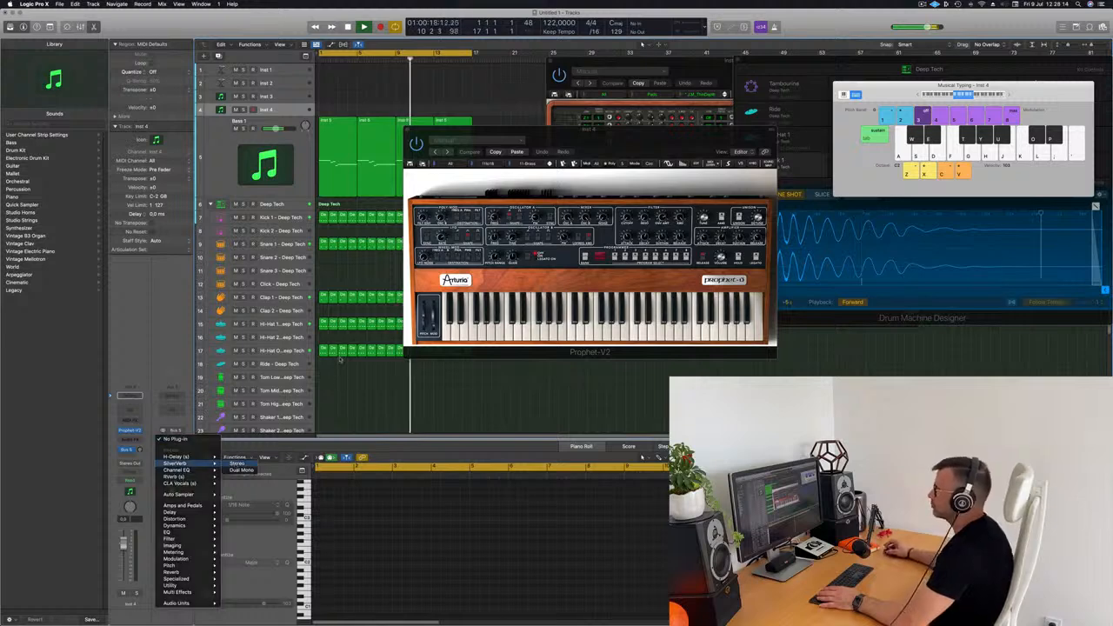
pyautogui.click(421, 114)
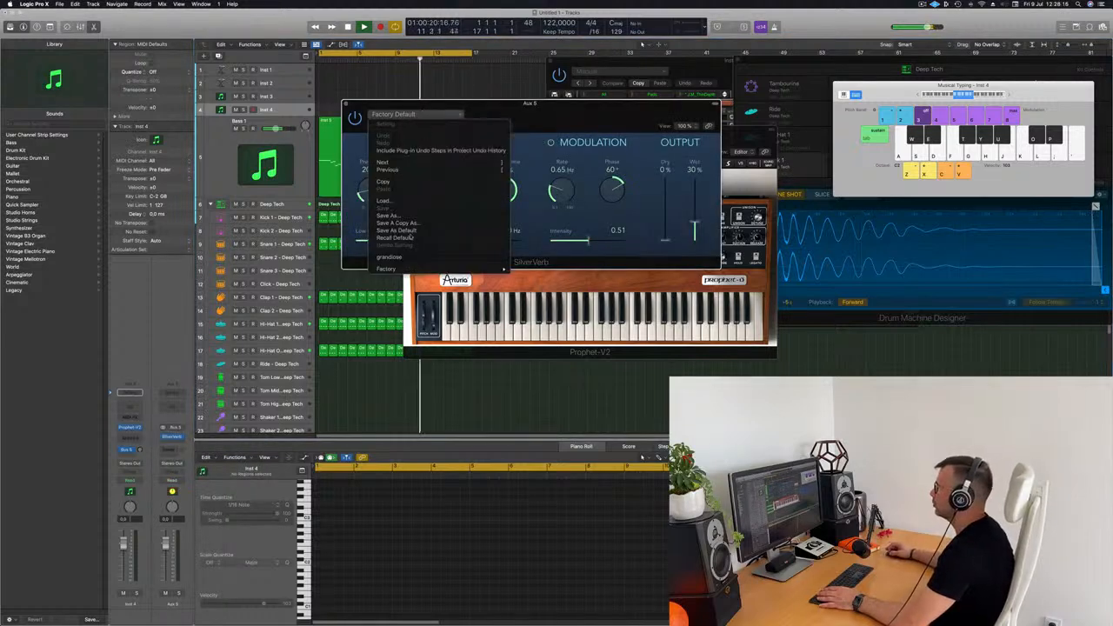
pyautogui.click(388, 258)
pyautogui.moveTo(707, 138); pyautogui.dragTo(1076, 119)
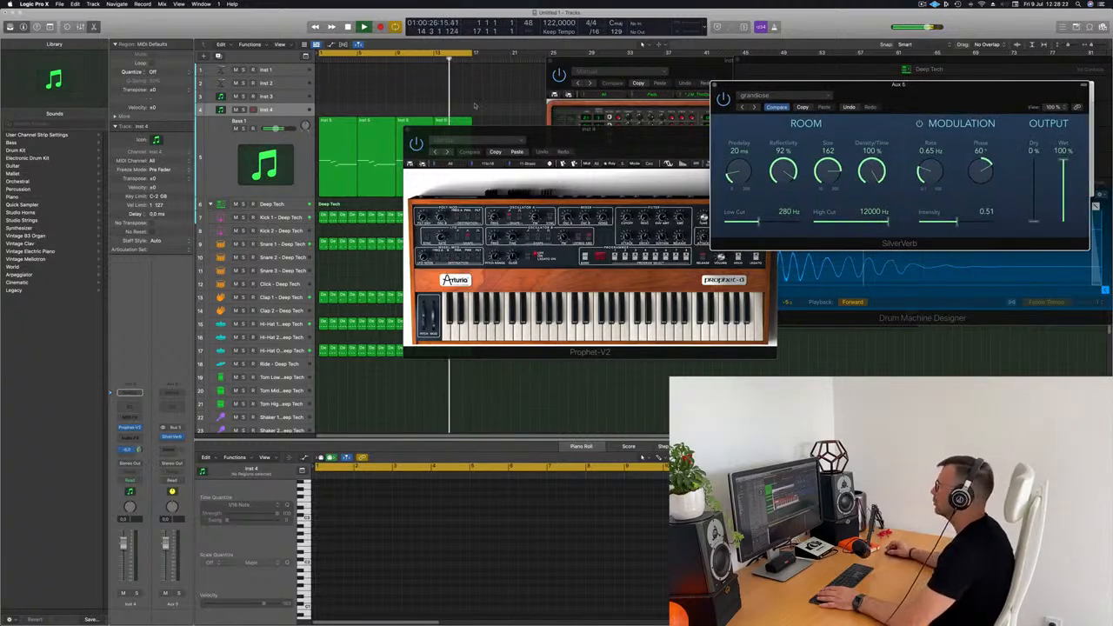
# - Record-enable the Inst 4 track and move the Prophet-V2 window clear of the SilverVerb window
pyautogui.moveTo(622, 139); pyautogui.dragTo(707, 109)
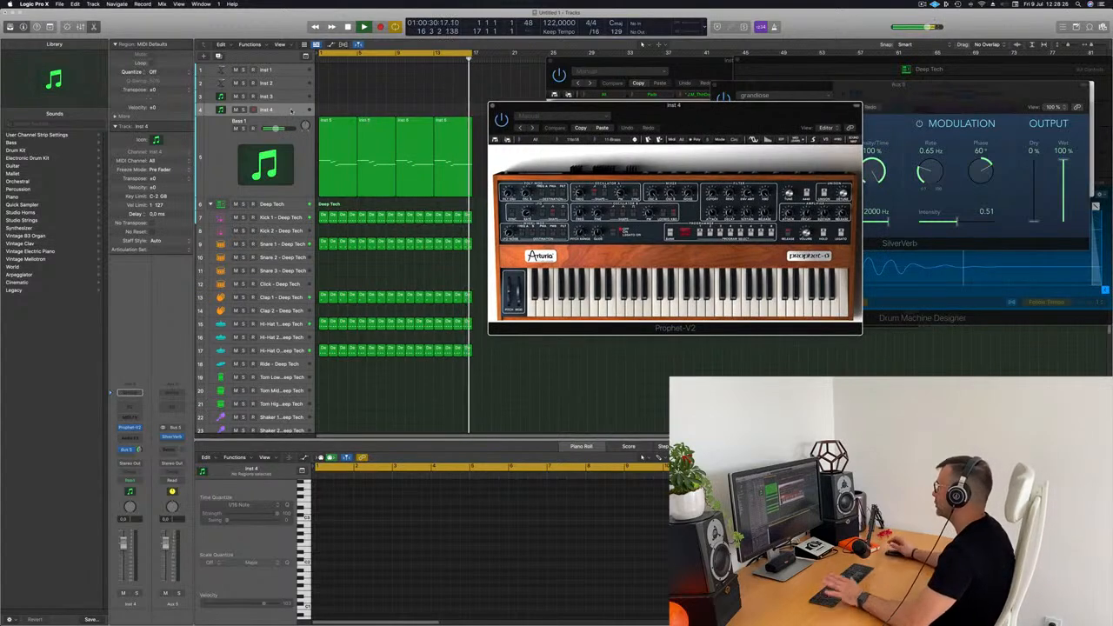
pyautogui.moveTo(735, 113); pyautogui.dragTo(703, 112)
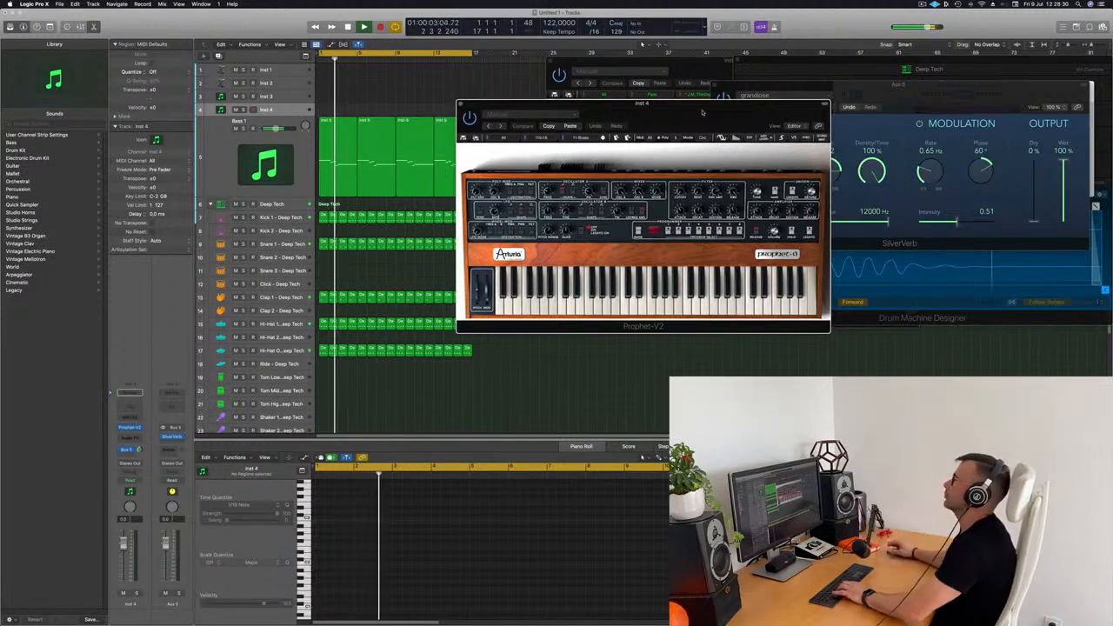
pyautogui.click(288, 111)
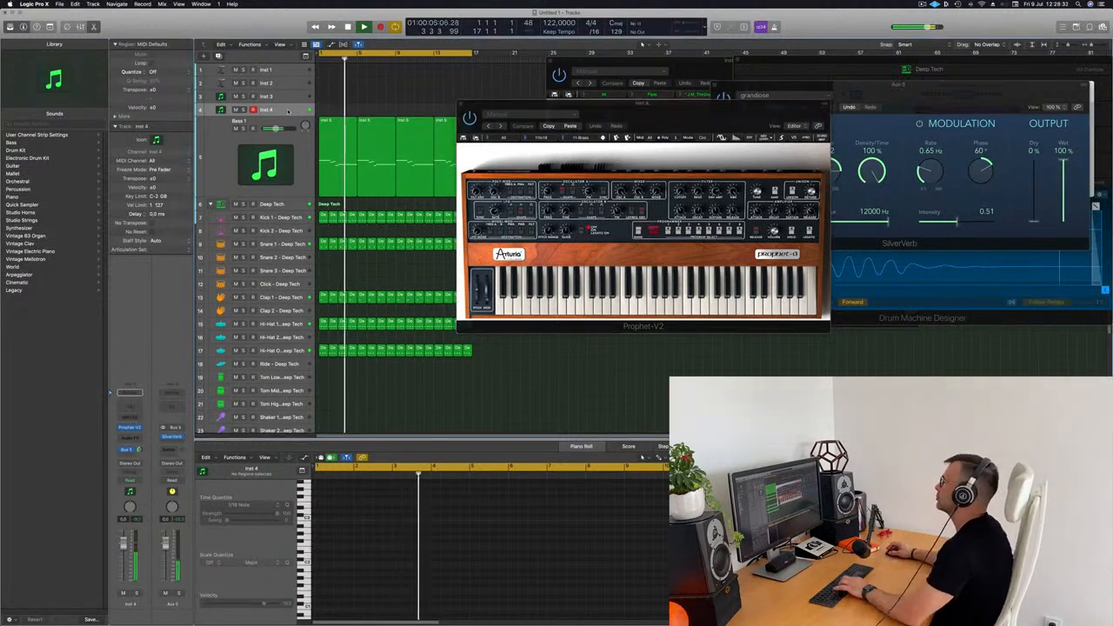
pyautogui.moveTo(713, 116); pyautogui.dragTo(574, 187)
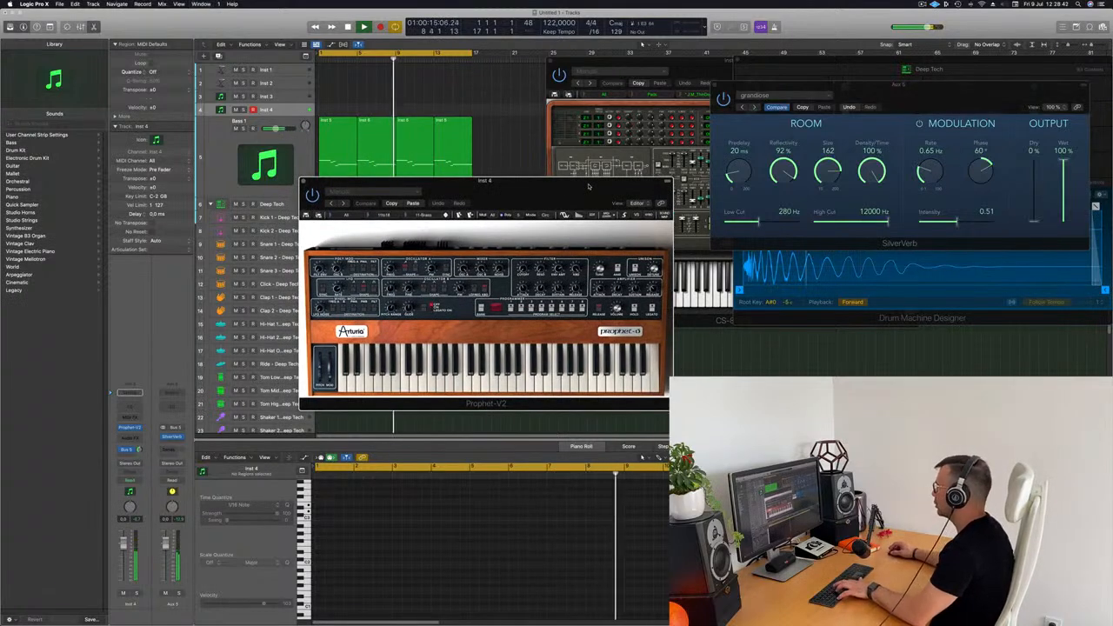
# - Show the Musical Typing keyboard and place it just above the Prophet-V2 window
pyautogui.press('super+k')
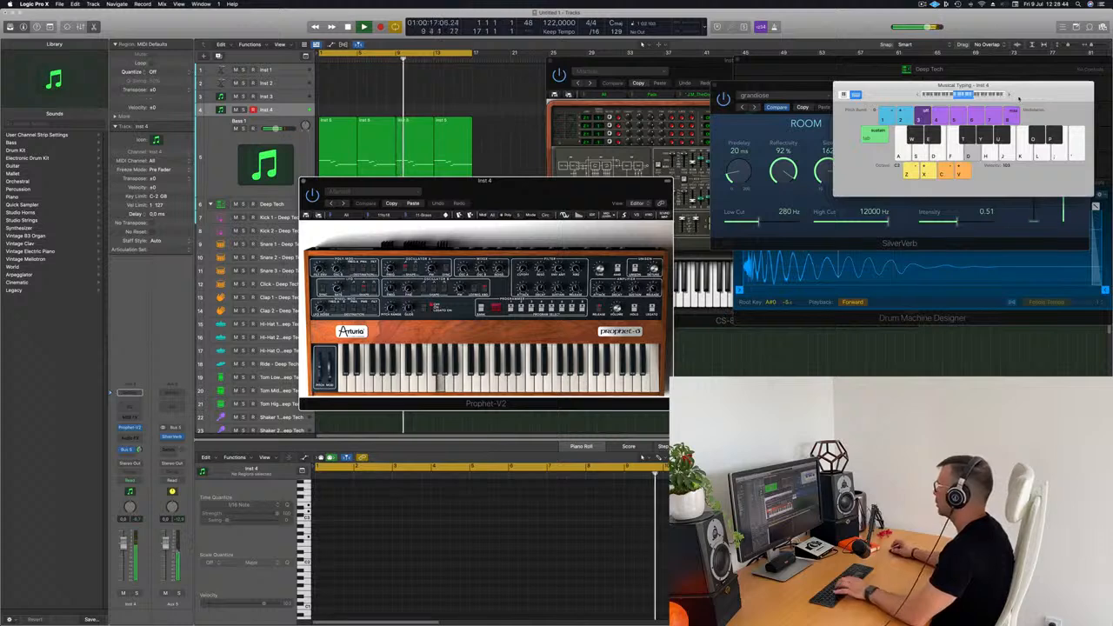
pyautogui.moveTo(1009, 98); pyautogui.dragTo(755, 101)
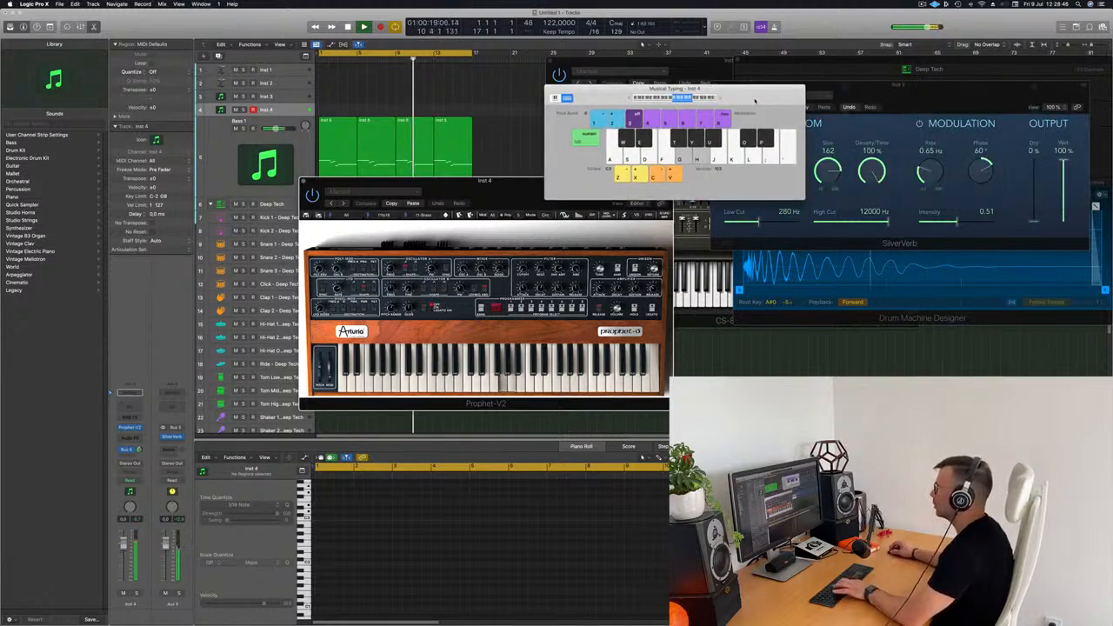
# - Reposition the Prophet-V2 window, audition its sound with a few notes and switch to another preset
pyautogui.moveTo(518, 188); pyautogui.dragTo(665, 170)
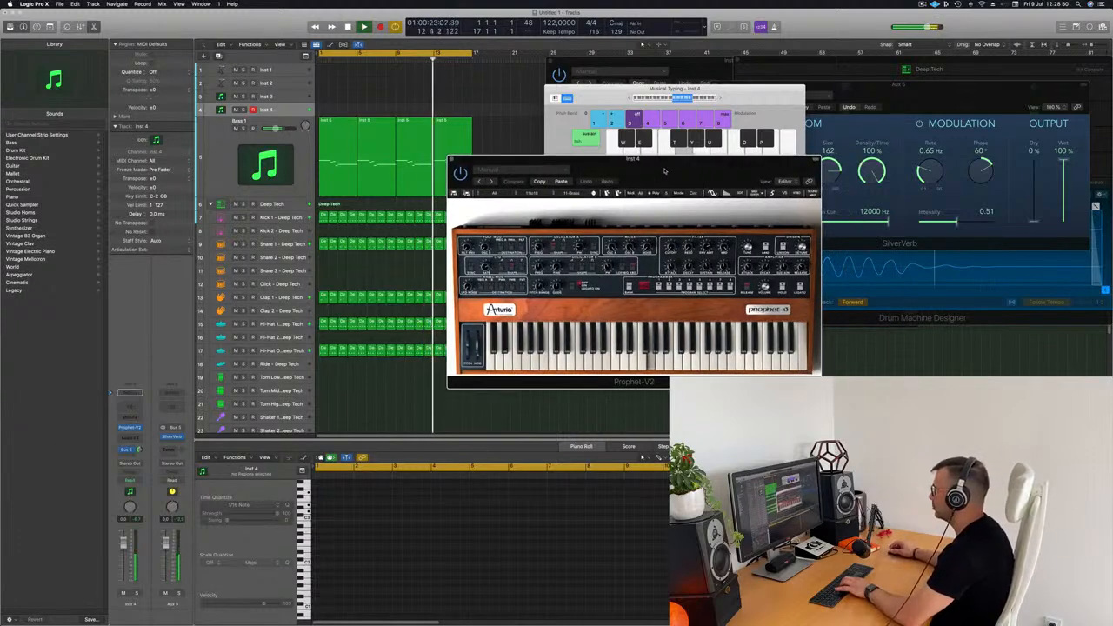
pyautogui.press('l')
pyautogui.press('k')
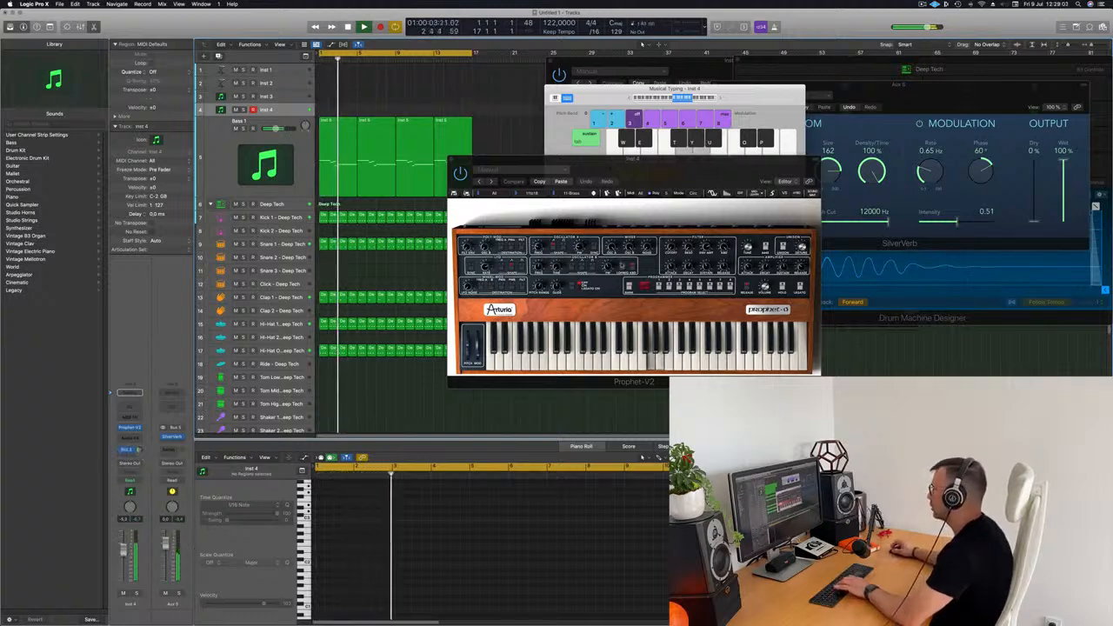
pyautogui.click(594, 195)
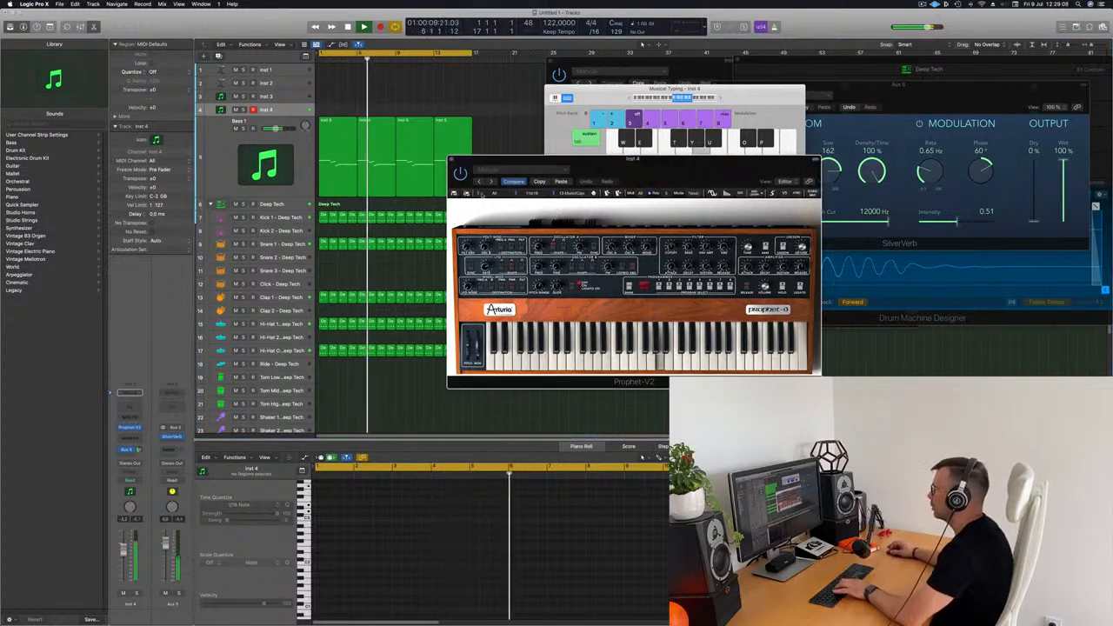
# - Load the first Brasses preset from all Prophet-V2 banks and shift the plug-in window slightly
pyautogui.click(480, 193)
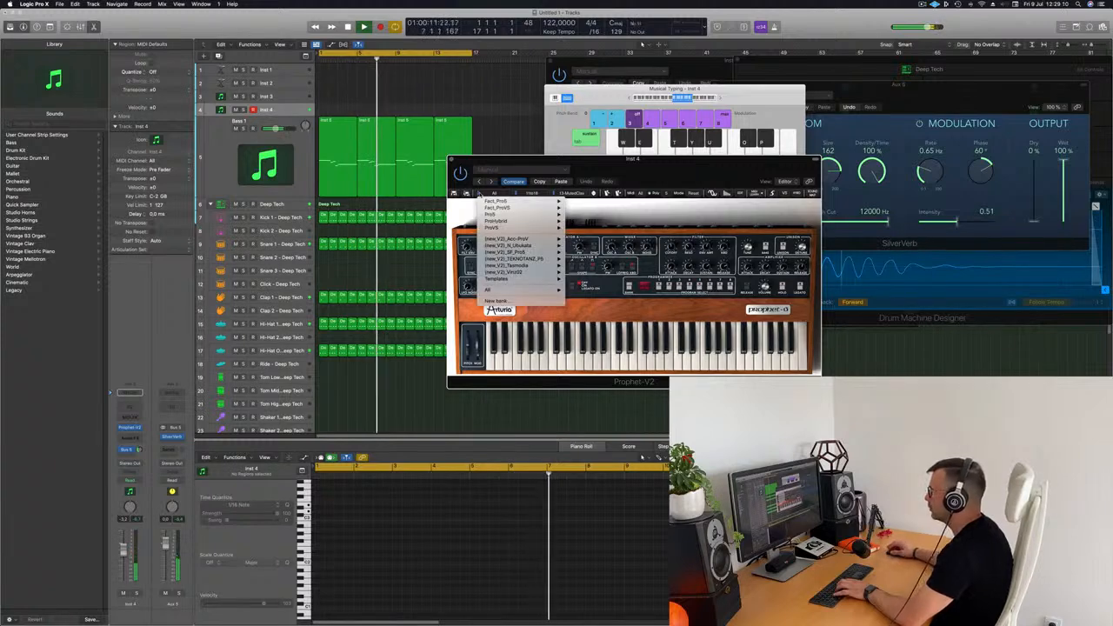
pyautogui.moveTo(492, 202)
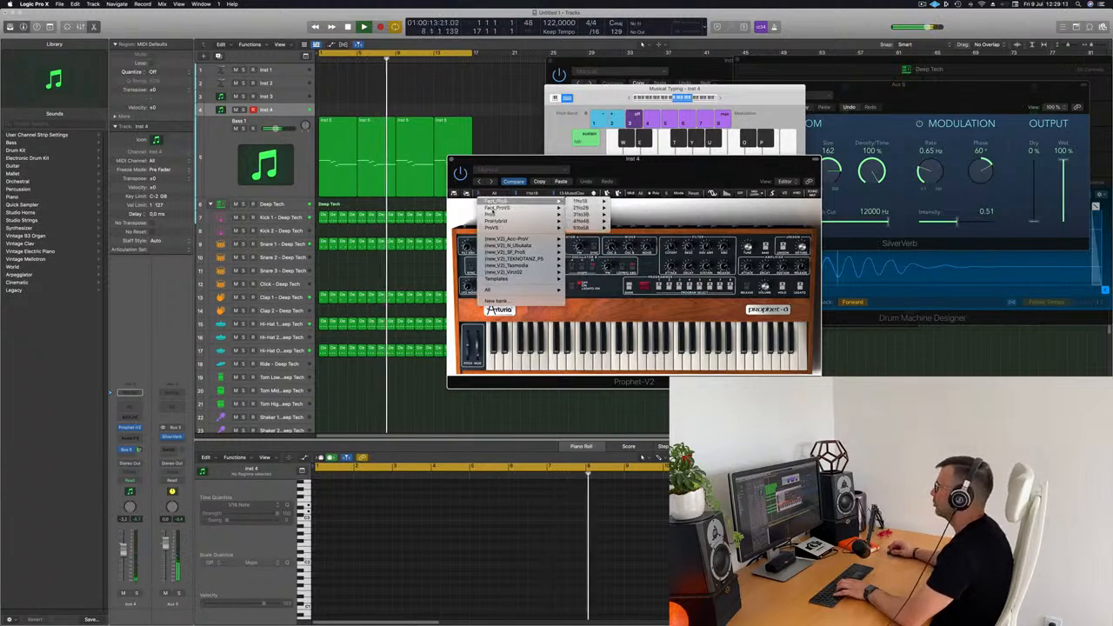
pyautogui.moveTo(501, 290)
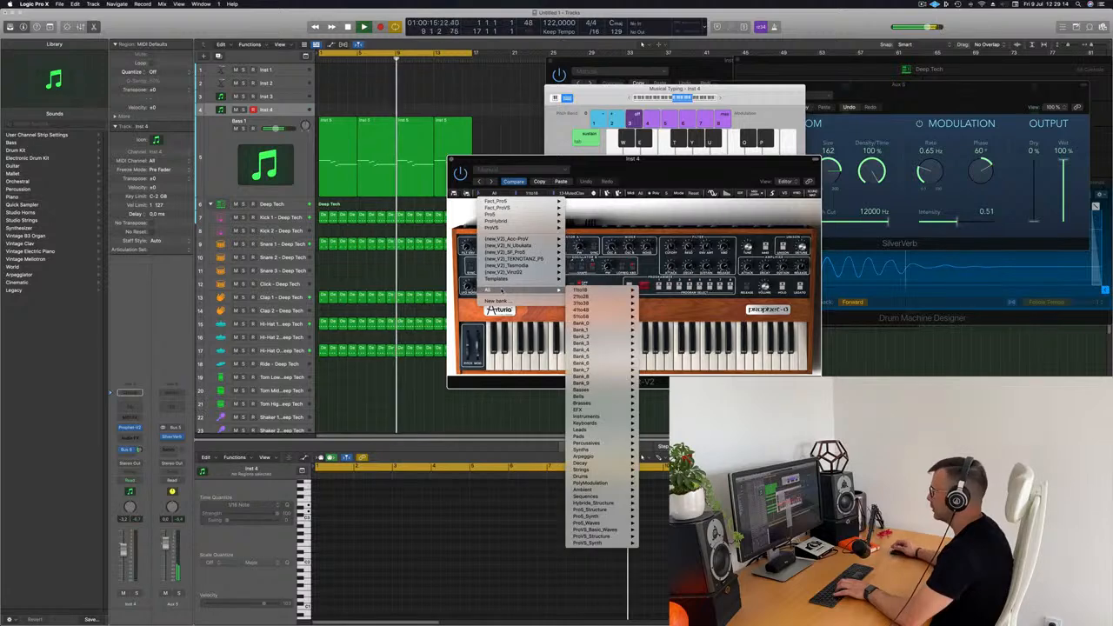
pyautogui.moveTo(622, 402)
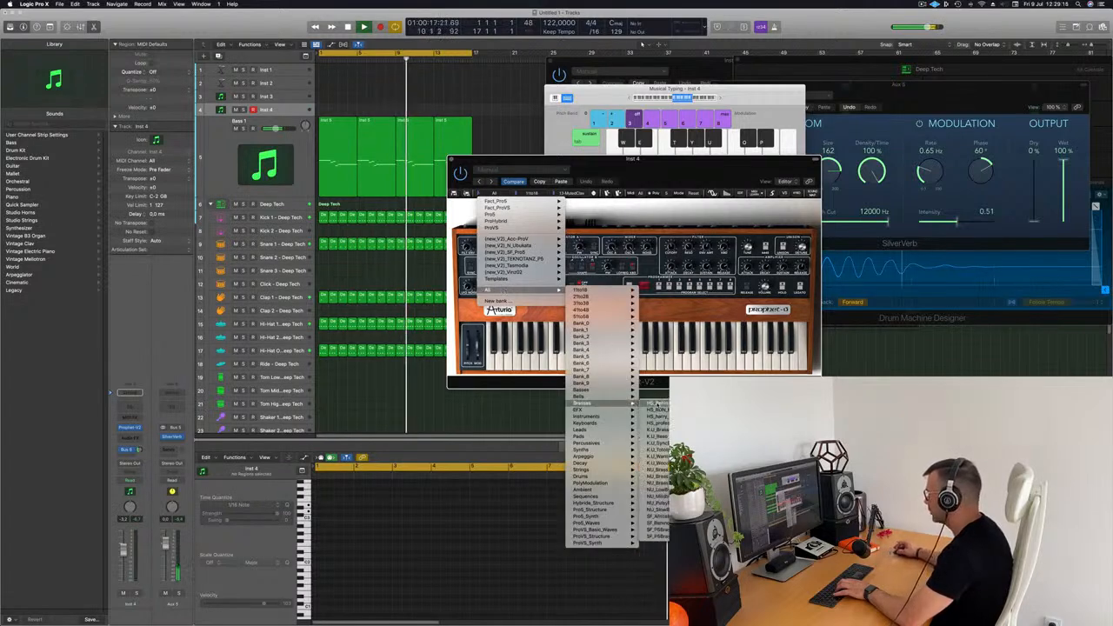
pyautogui.click(658, 404)
pyautogui.moveTo(639, 170); pyautogui.dragTo(675, 162)
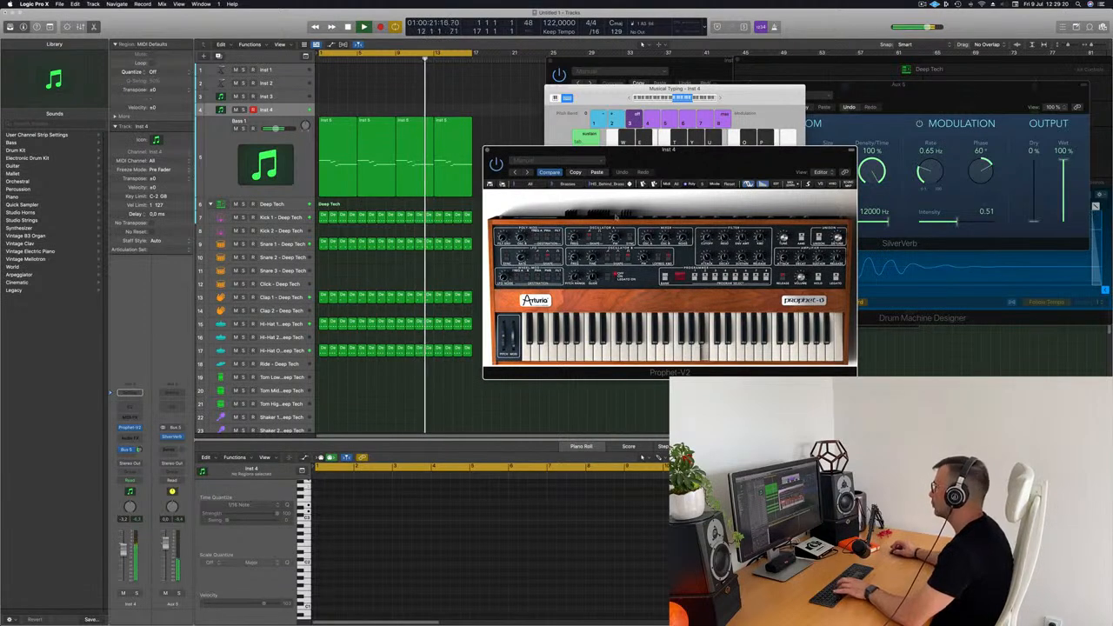
# - Step forward through the Prophet-V2 Brasses presets to the K.U_Warmy sound, auditioning each one
pyautogui.click(631, 186)
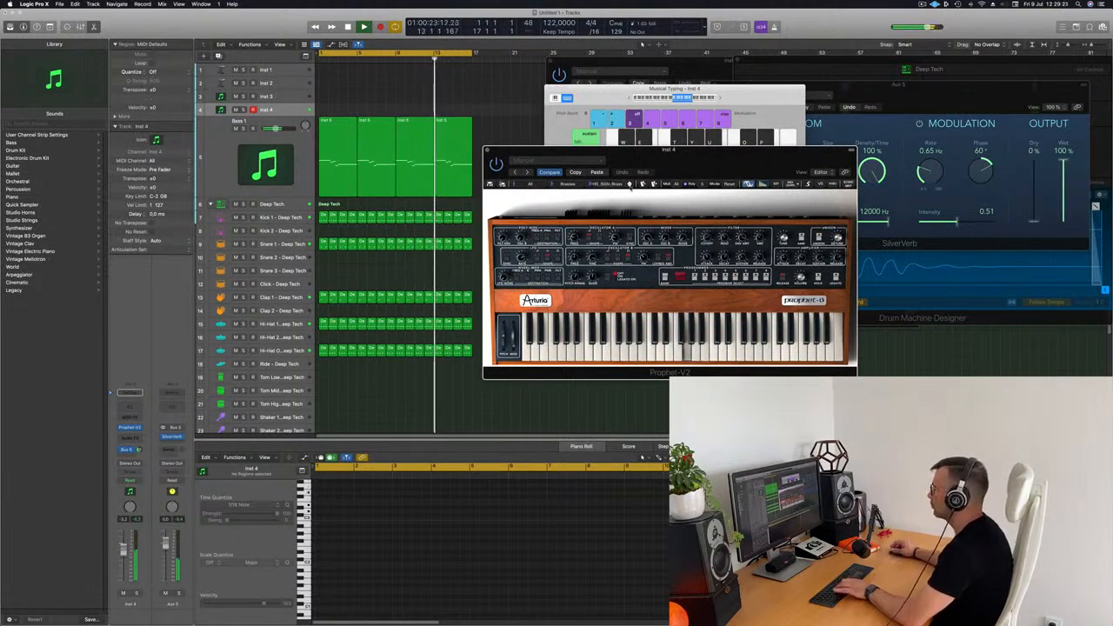
pyautogui.click(630, 186)
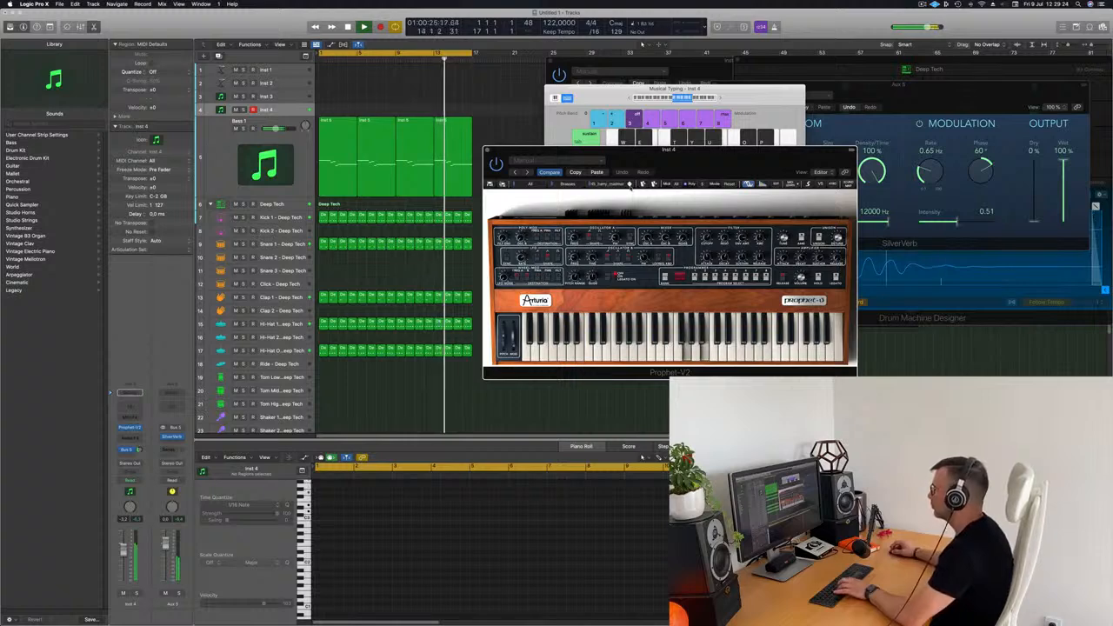
pyautogui.click(630, 186)
pyautogui.click(631, 186)
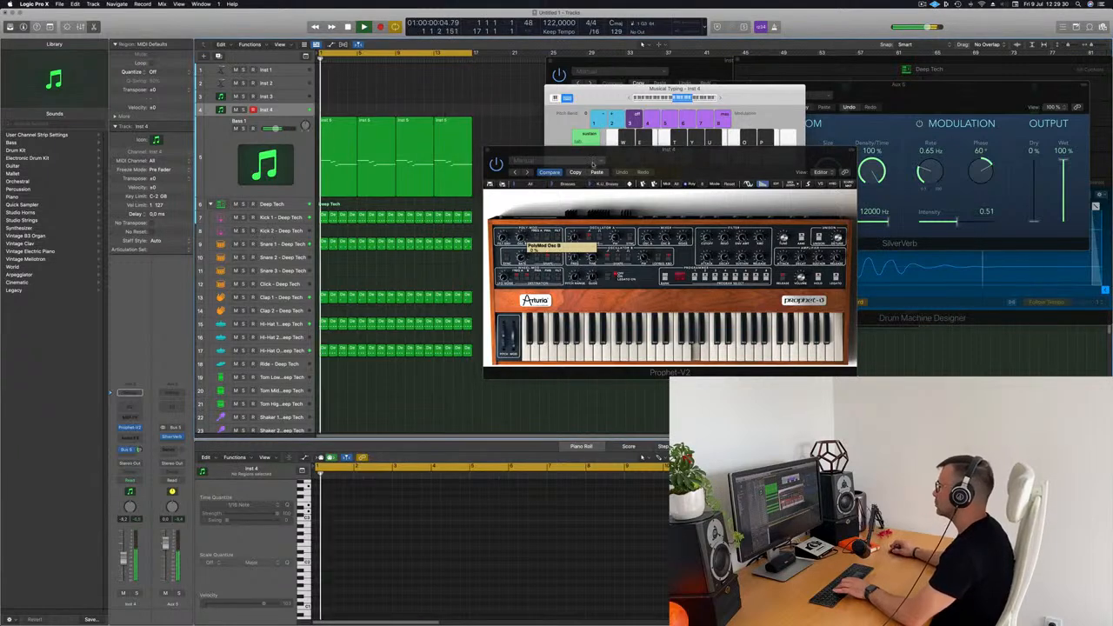
pyautogui.click(630, 185)
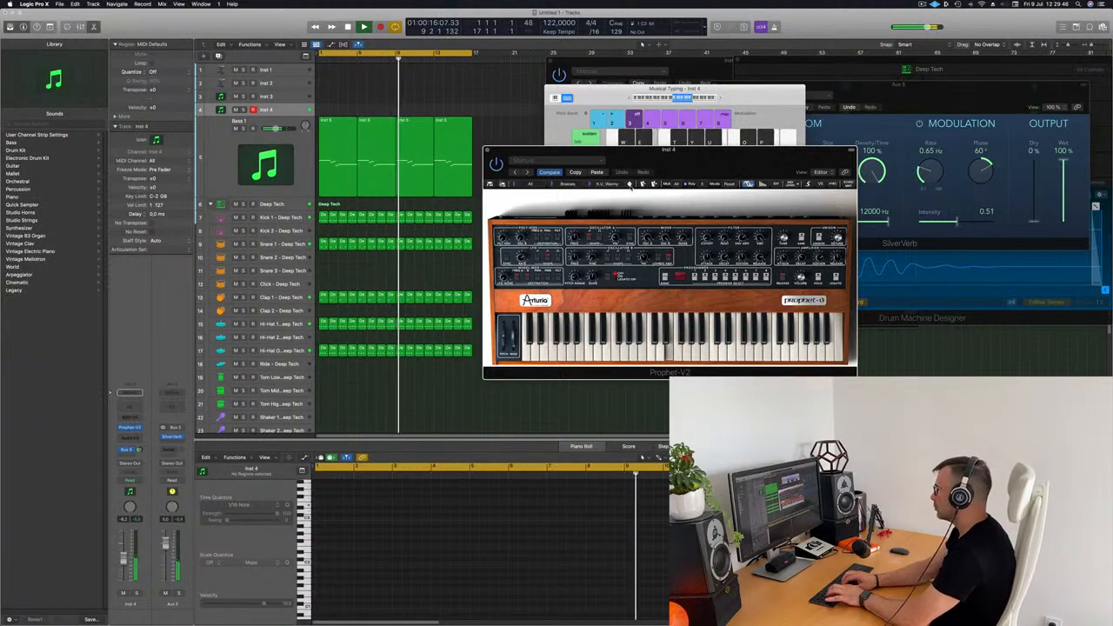
# - Record a short repeating three-note phrase on the Inst 4 track and move its region to bar 1
pyautogui.press('r')
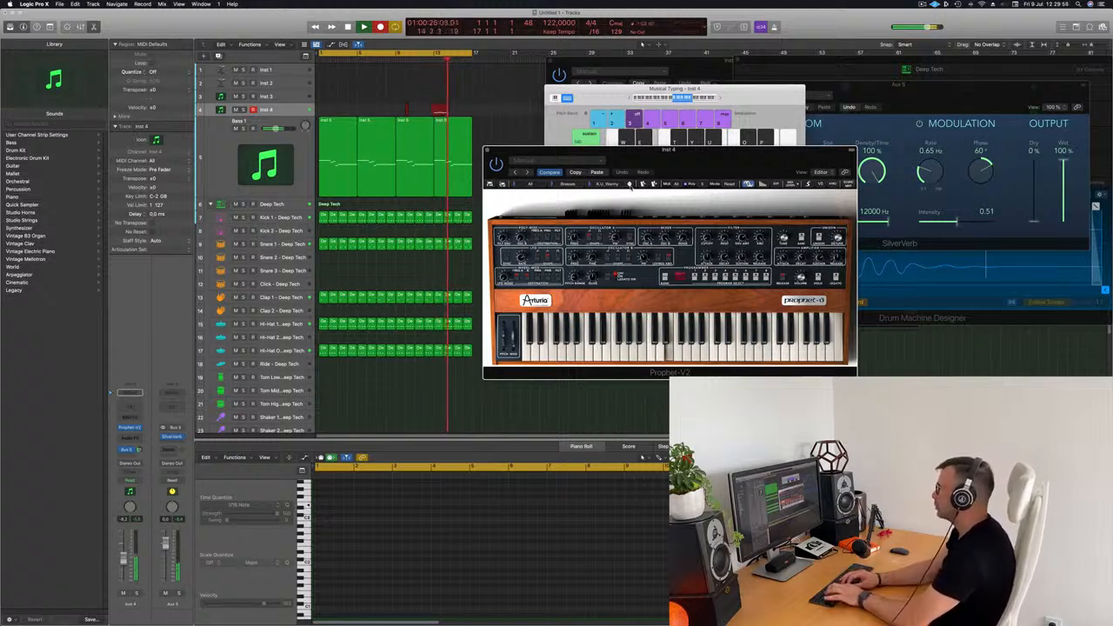
pyautogui.press('space')
pyautogui.press('Return')
pyautogui.moveTo(449, 107); pyautogui.dragTo(334, 108)
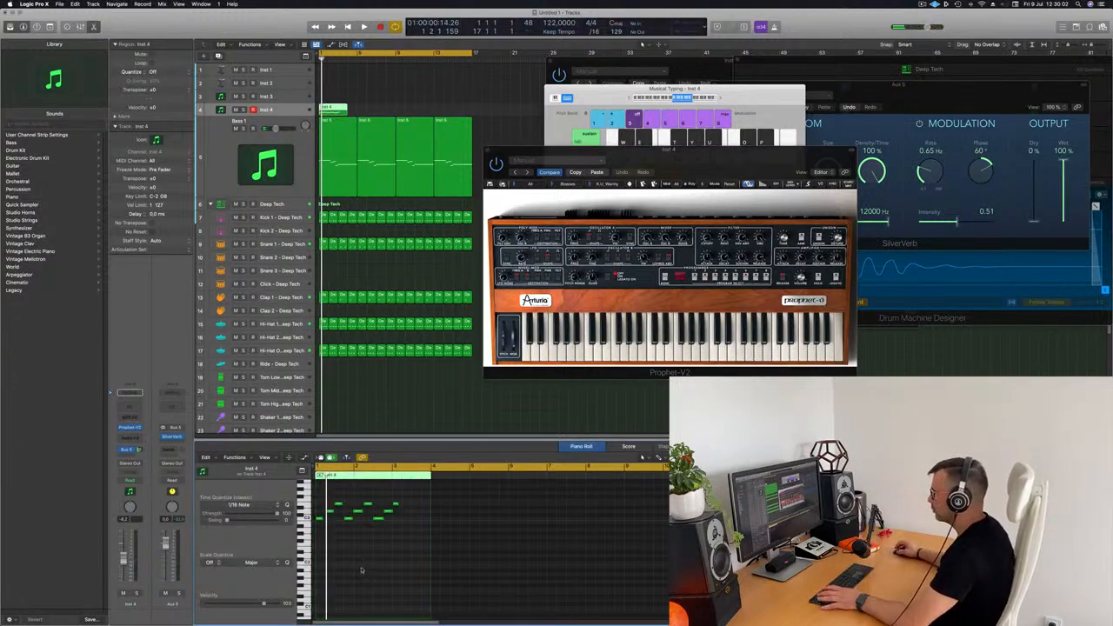
# - Trim the recorded Inst 4 phrase to its first six notes and copy those six directly after them
pyautogui.click(341, 538)
pyautogui.press('space')
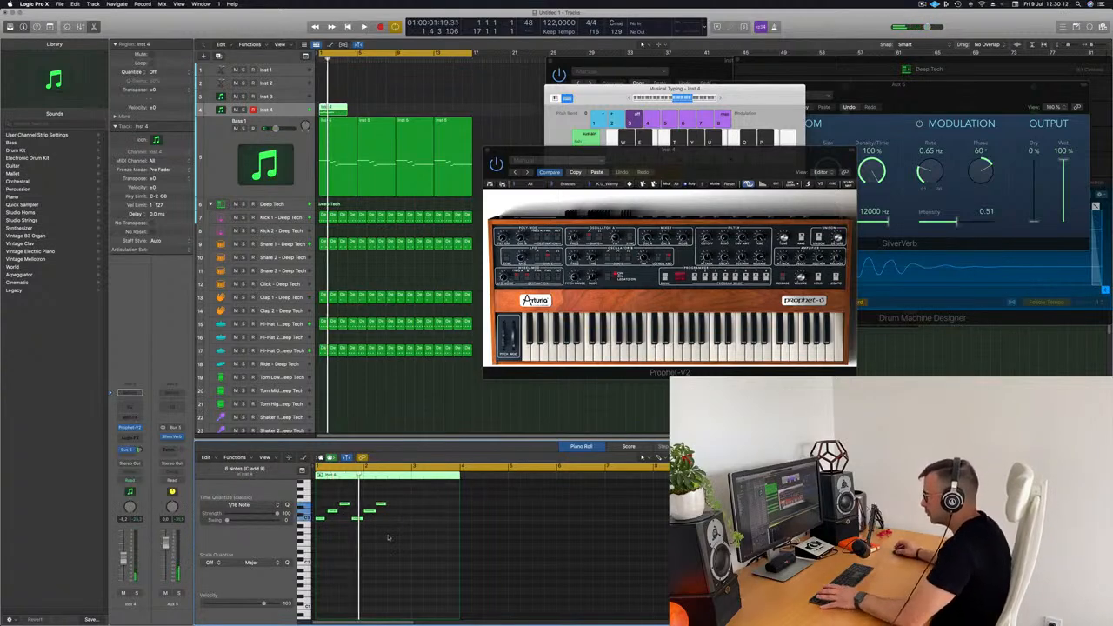
pyautogui.hscroll(-3, 400, 538)
pyautogui.press('space')
pyautogui.moveTo(388, 493); pyautogui.dragTo(373, 522)
pyautogui.press('space')
pyautogui.press('super+Right')
pyautogui.press('super+Left')
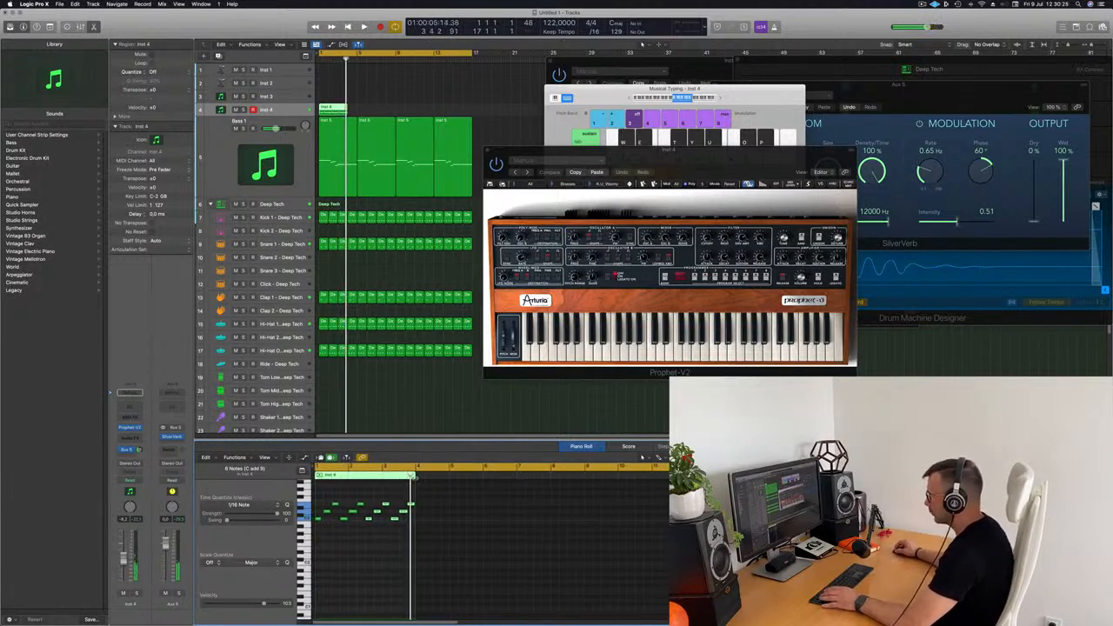
# - Extend the Inst 4 region to bar 5, copy the last four notes into bar 4 and play the pattern
pyautogui.moveTo(414, 543); pyautogui.dragTo(442, 543)
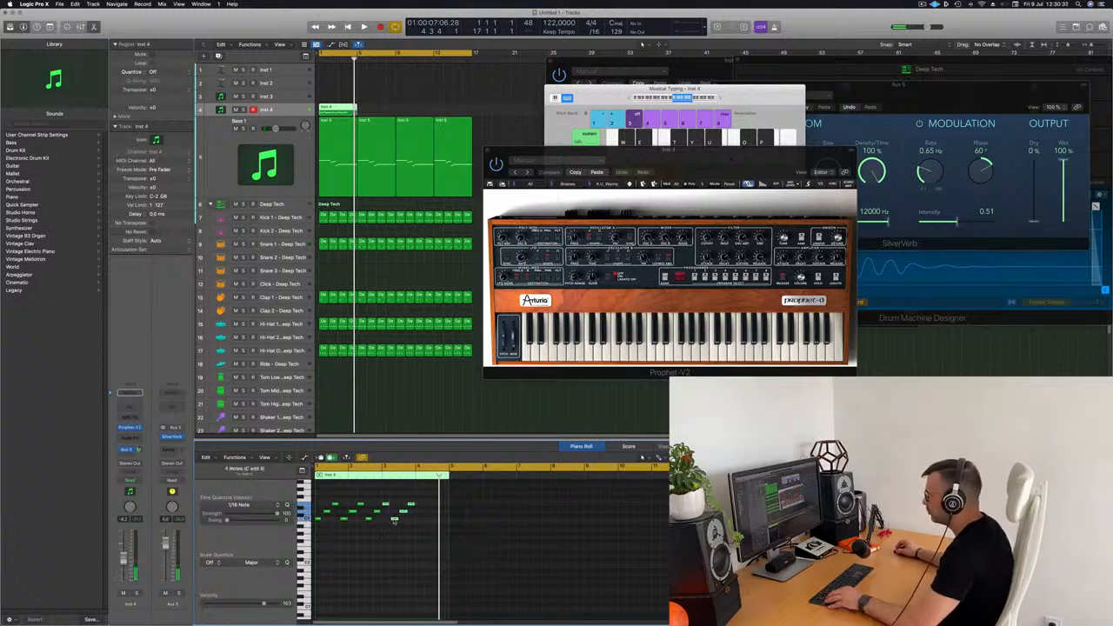
pyautogui.moveTo(394, 519); pyautogui.dragTo(411, 524)
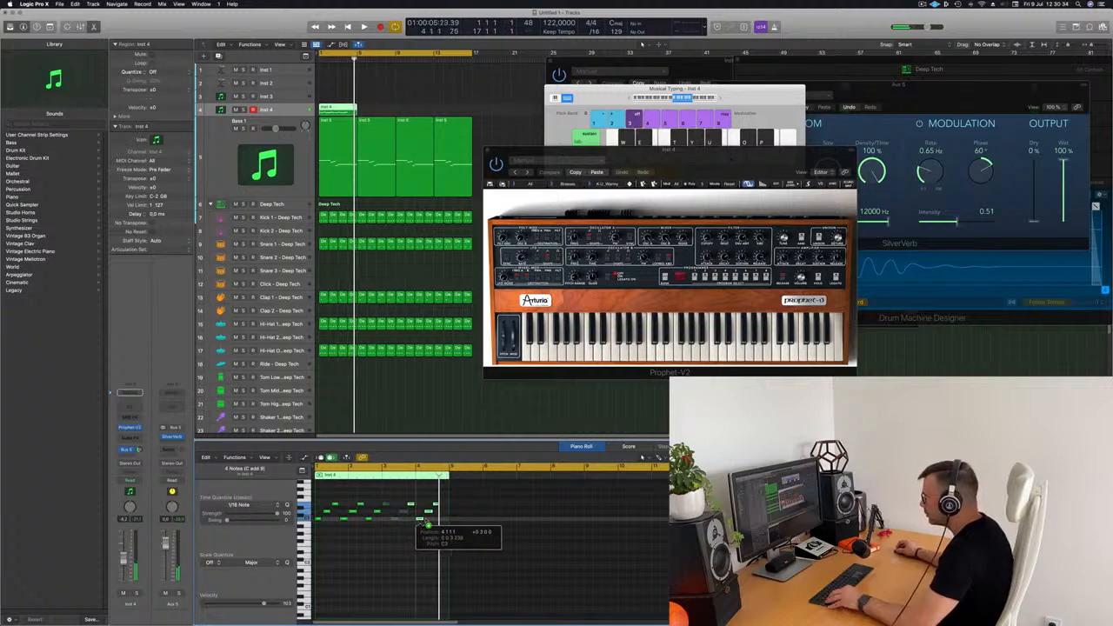
pyautogui.moveTo(429, 523); pyautogui.dragTo(426, 525)
pyautogui.press('space')
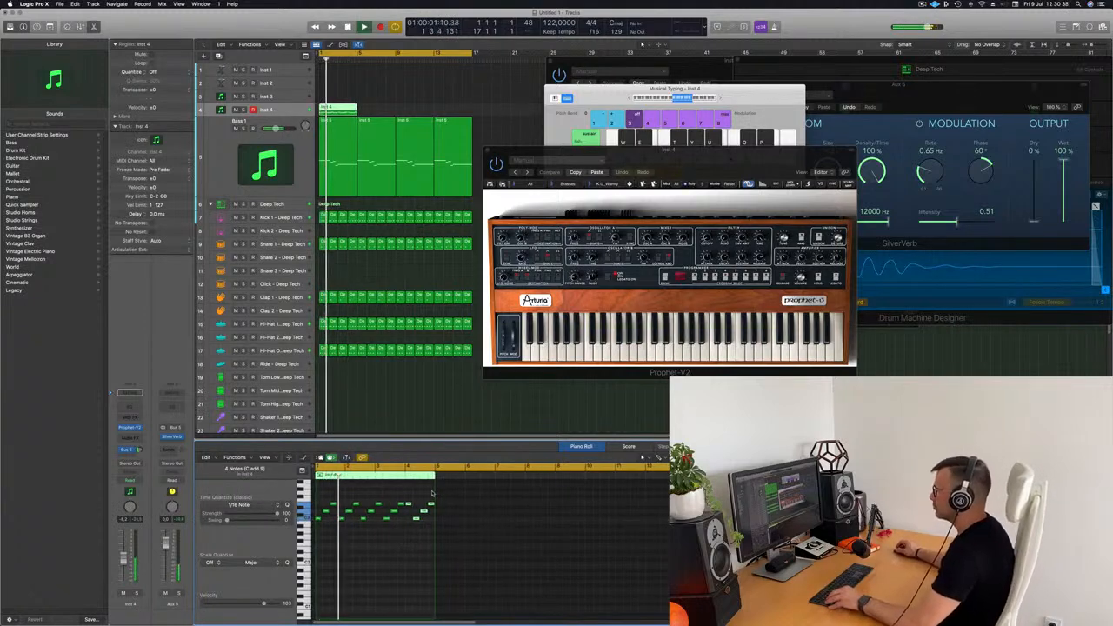
# - Adjust the timing of the middle-pitched note near the end of bar 4 while listening to the pattern
pyautogui.scroll(3, 408, 543)
pyautogui.scroll(2, 400, 546)
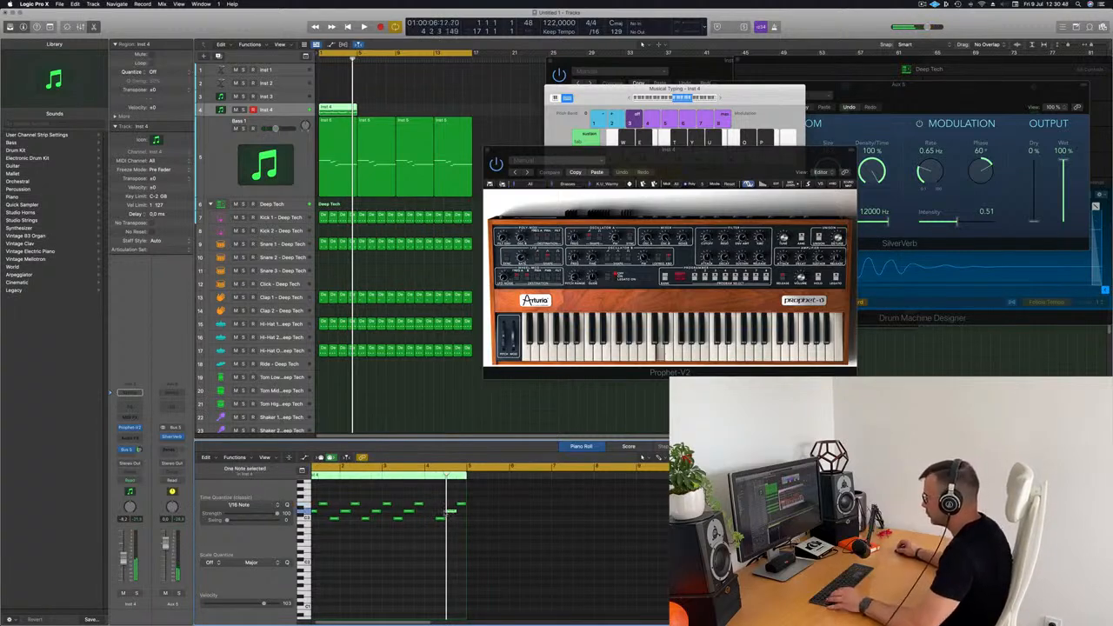
pyautogui.moveTo(449, 515); pyautogui.dragTo(437, 513)
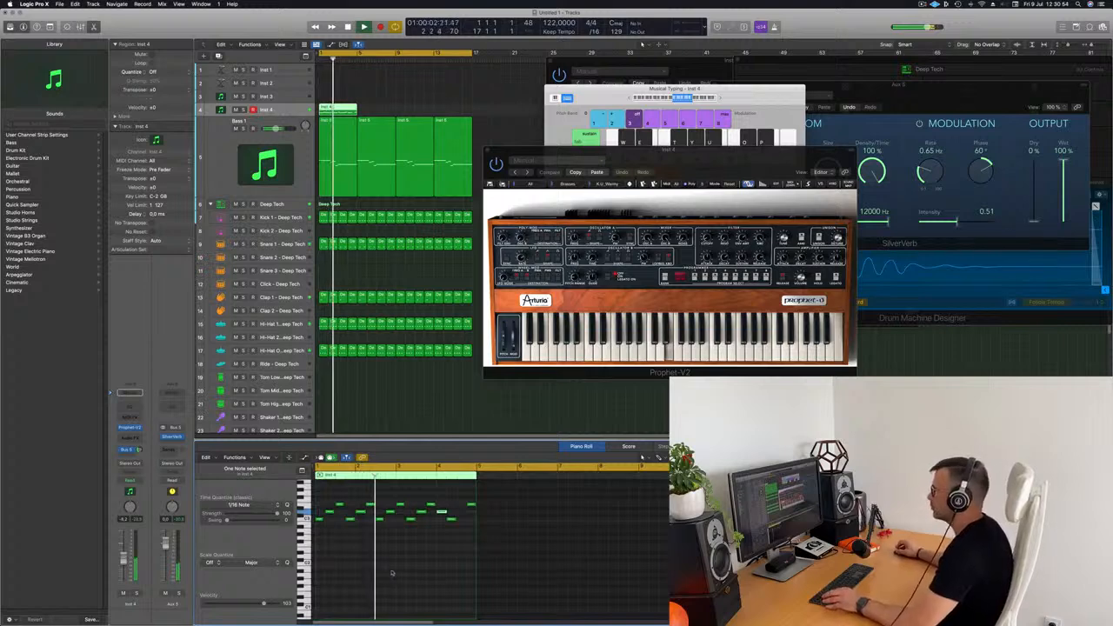
pyautogui.scroll(2, 390, 570)
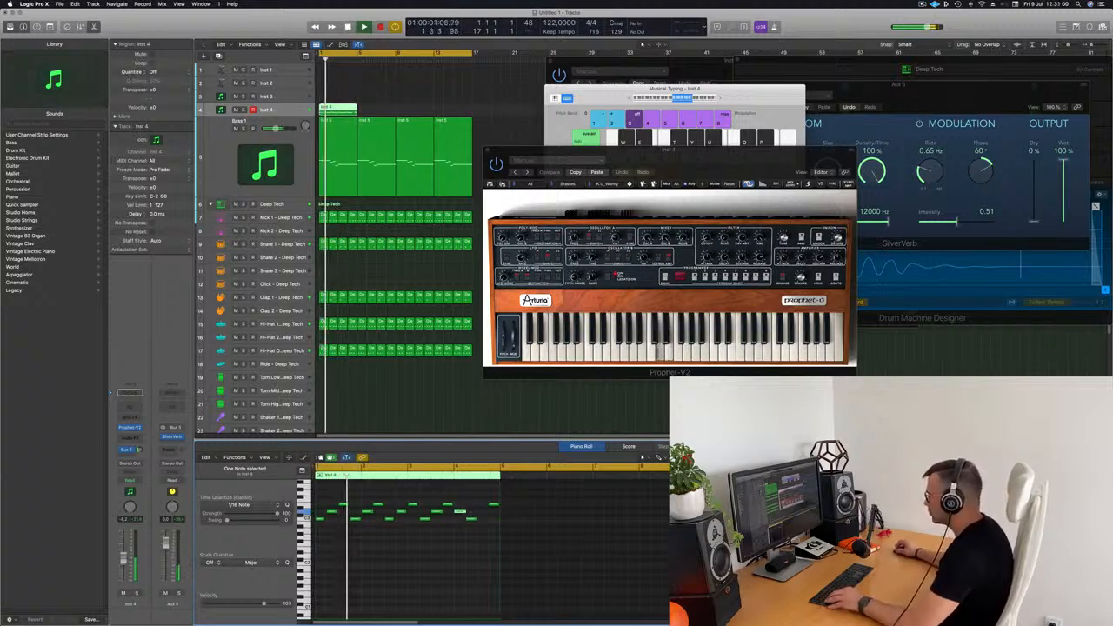
pyautogui.scroll(-2, 465, 485)
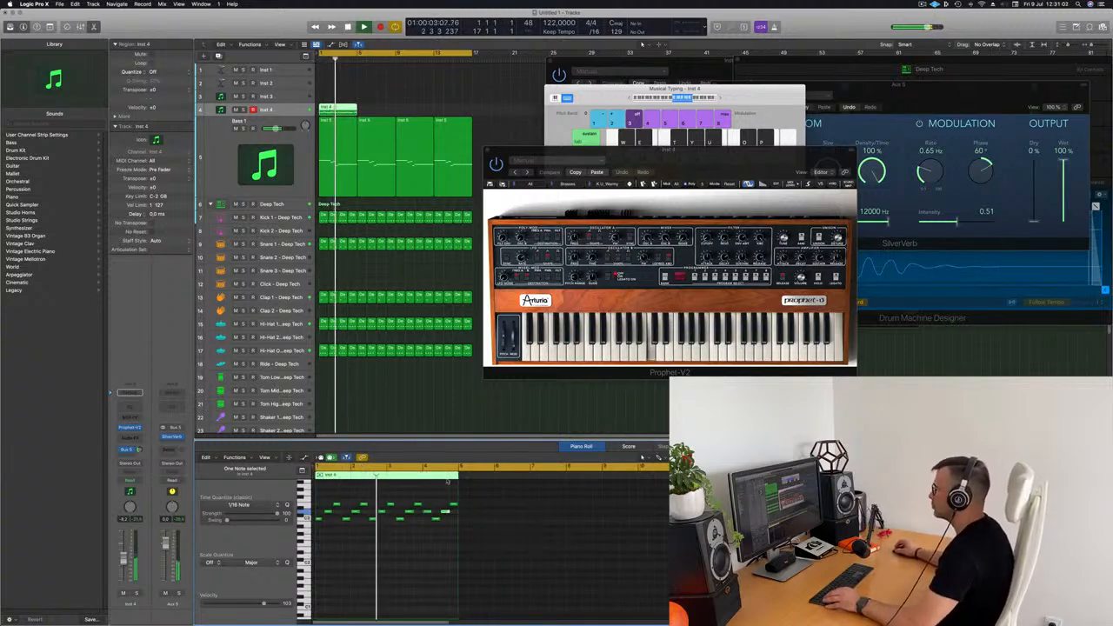
# - Repeat the four-bar Inst 4 region up to bar 17 and listen to it with the drums and bass
pyautogui.moveTo(696, 160); pyautogui.dragTo(707, 184)
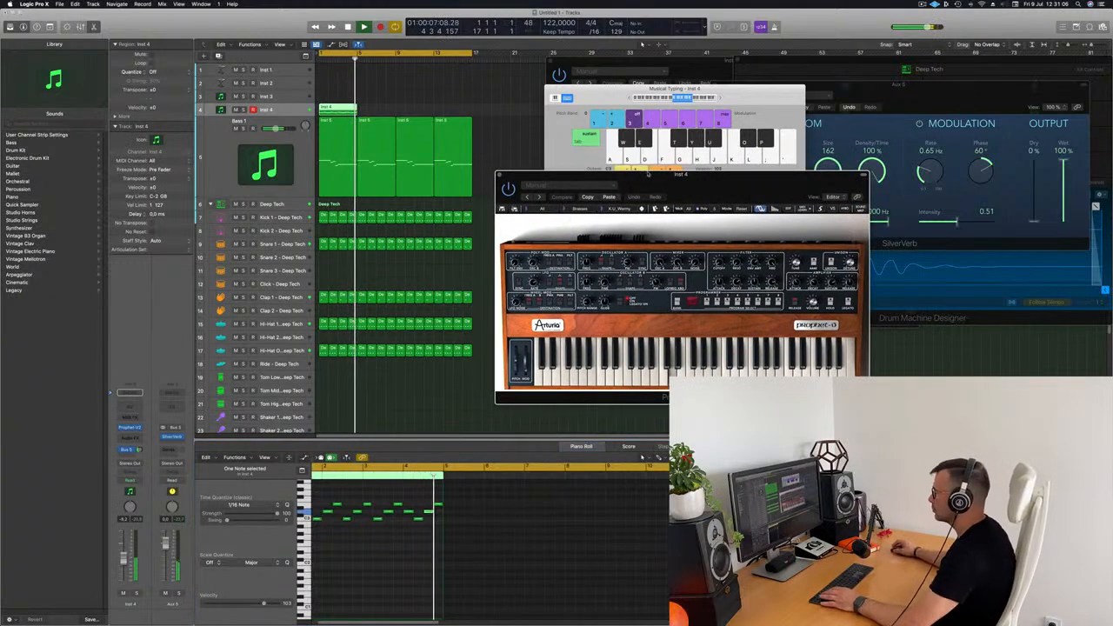
pyautogui.press('space')
pyautogui.click(338, 111)
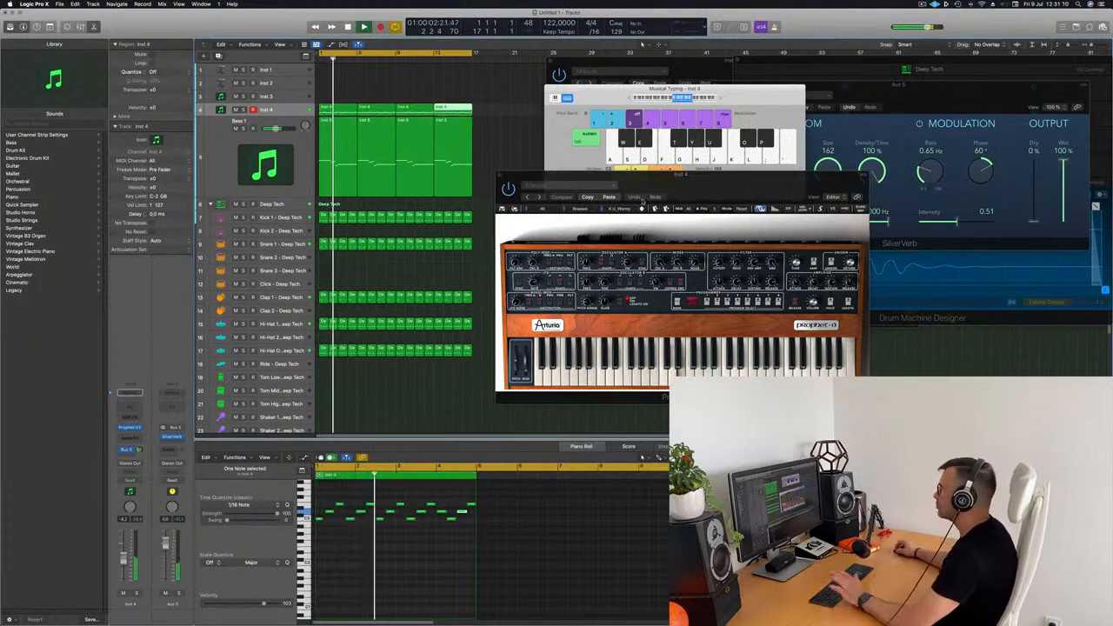
pyautogui.moveTo(712, 184); pyautogui.dragTo(688, 172)
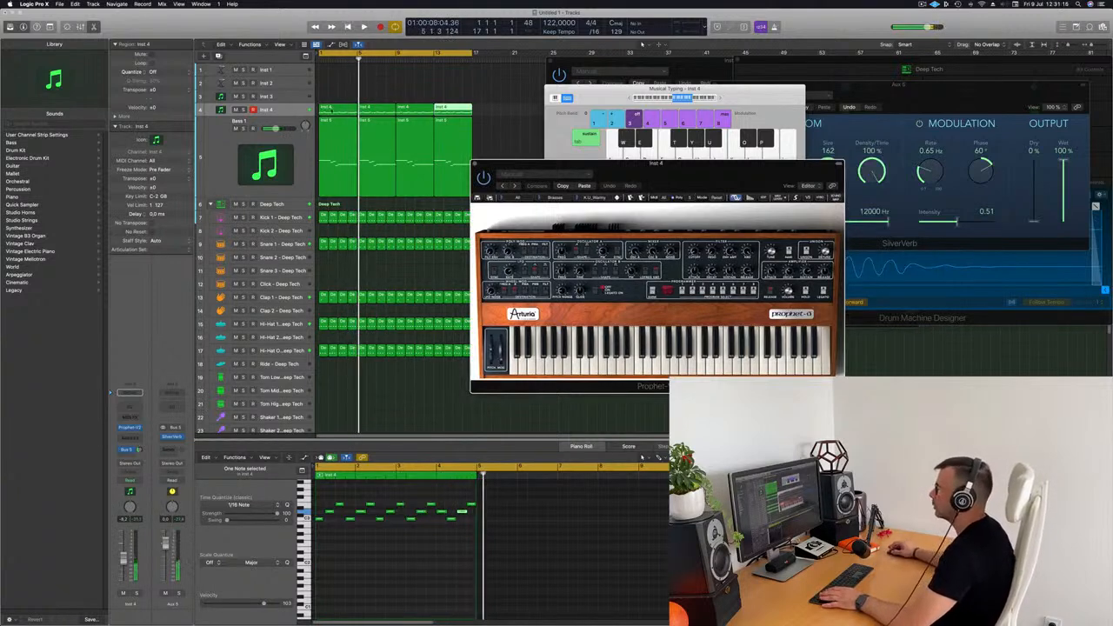
# - Replace the last notes of the first Inst 4 region with a copy of the preceding three-note group and lengthen the final note
pyautogui.click(450, 504)
pyautogui.moveTo(439, 499); pyautogui.dragTo(468, 523)
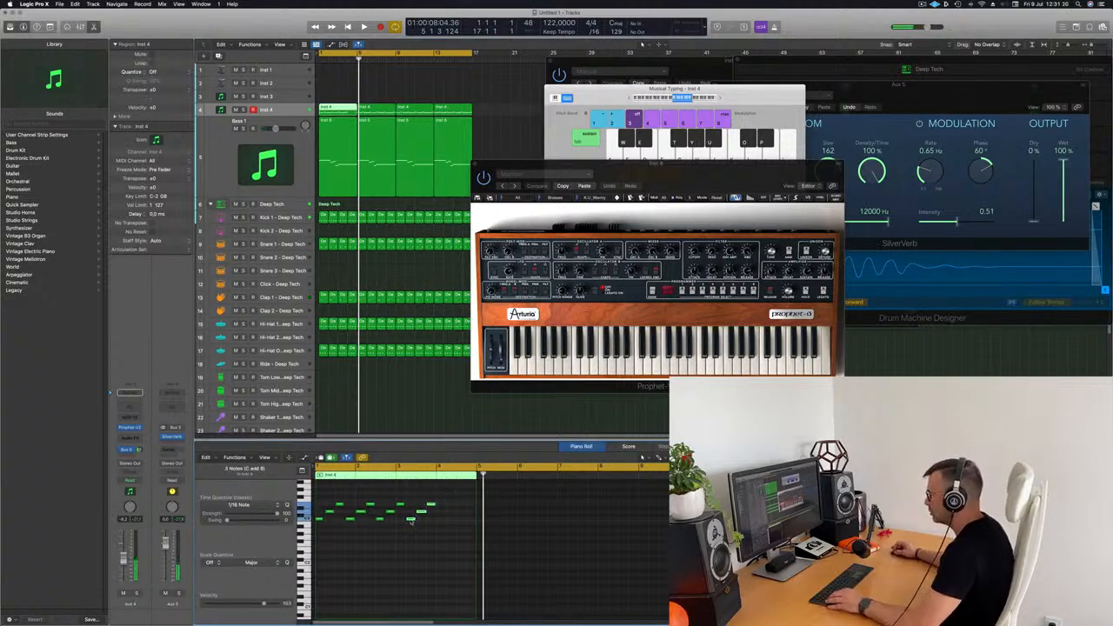
pyautogui.moveTo(432, 507); pyautogui.dragTo(473, 509)
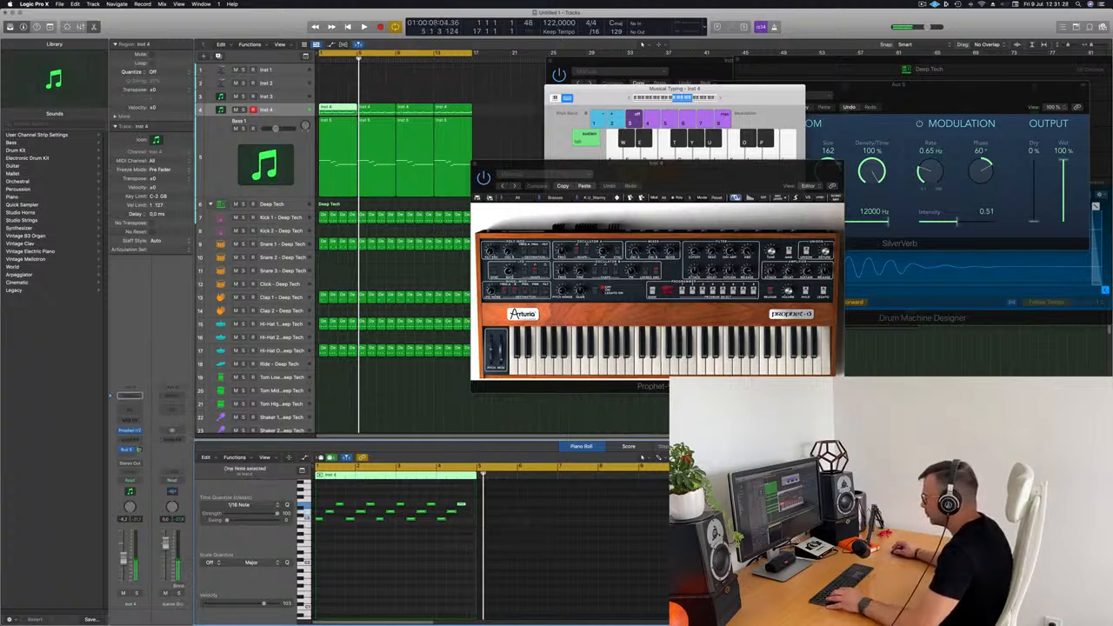
pyautogui.moveTo(464, 504); pyautogui.dragTo(473, 508)
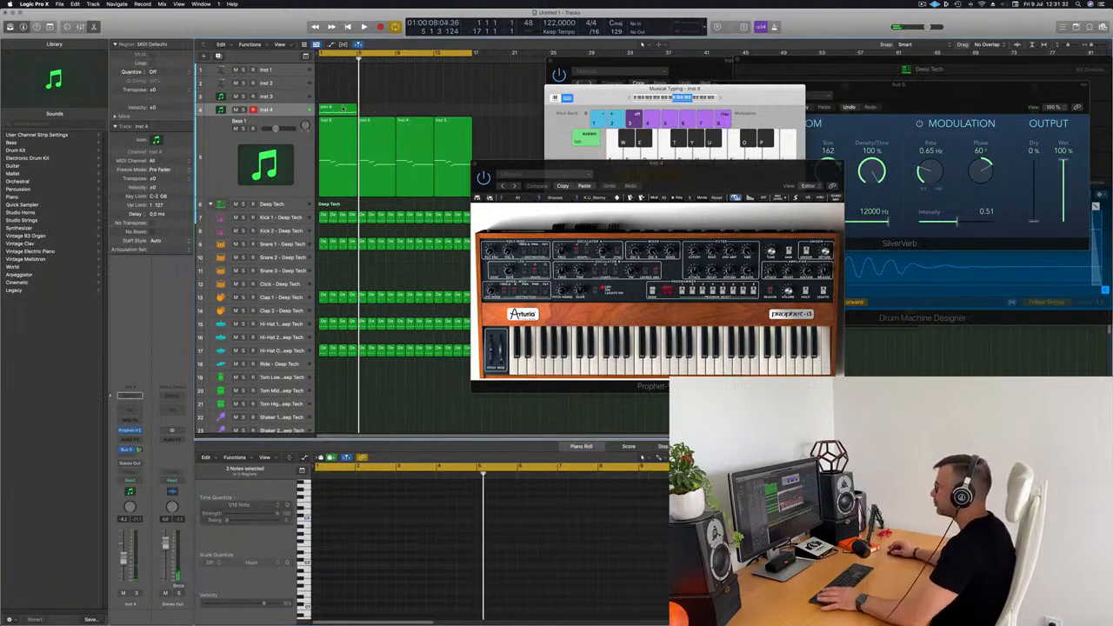
# - Repeat the edited Inst 4 region three times up to bar 17 and move the Prophet-V2 window below the Musical Typing keyboard
pyautogui.press('space')
pyautogui.press('super+r')
pyautogui.press('super+r')
pyautogui.press('super+r')
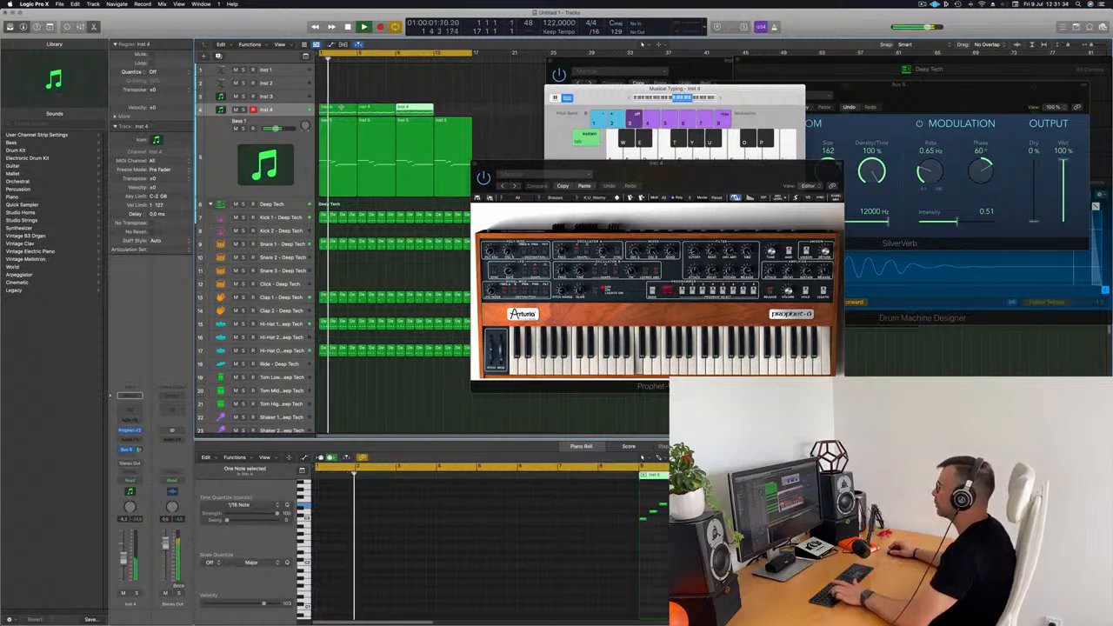
pyautogui.moveTo(519, 185); pyautogui.dragTo(485, 185)
pyautogui.moveTo(595, 204)
pyautogui.mouseDown()
pyautogui.moveTo(548, 223)
pyautogui.moveTo(585, 222)
pyautogui.mouseUp()
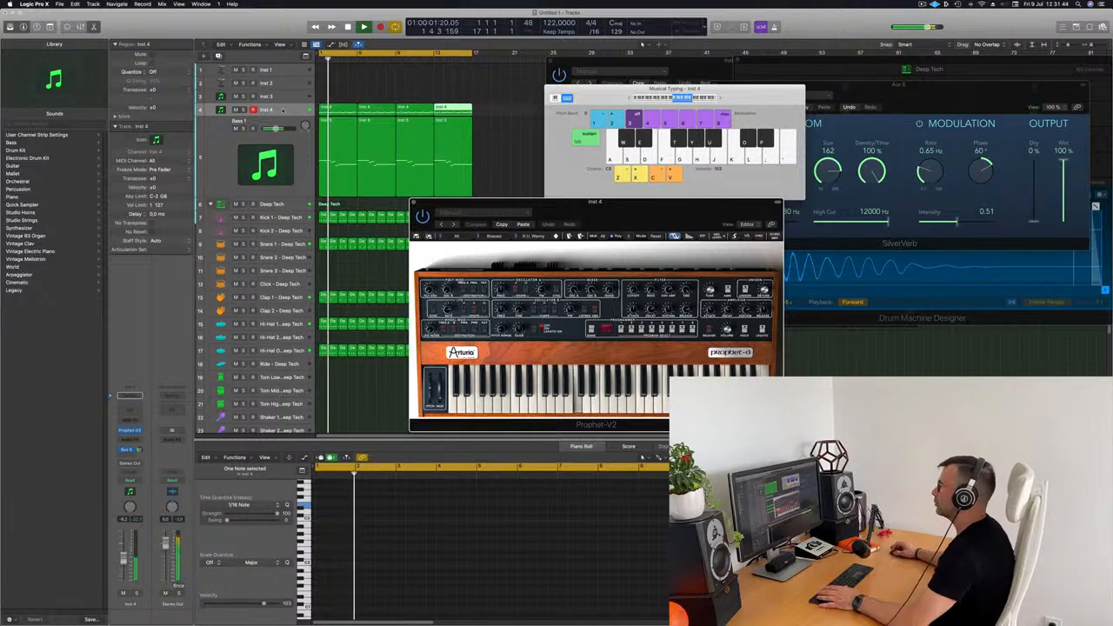
# - Duplicate the Inst 4 track with its settings and place the new track above Inst 4
pyautogui.click(283, 110)
pyautogui.click(218, 56)
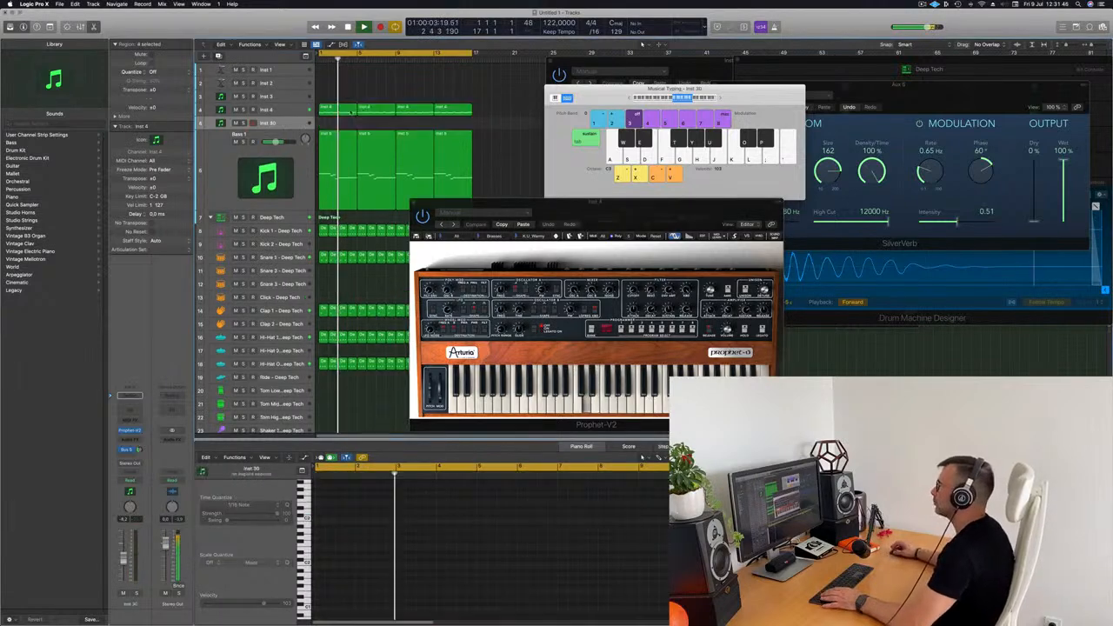
pyautogui.moveTo(284, 123); pyautogui.dragTo(292, 102)
# - Adjust the Bus 5 send level on the Inst 4 channel strip during playback
pyautogui.click(276, 123)
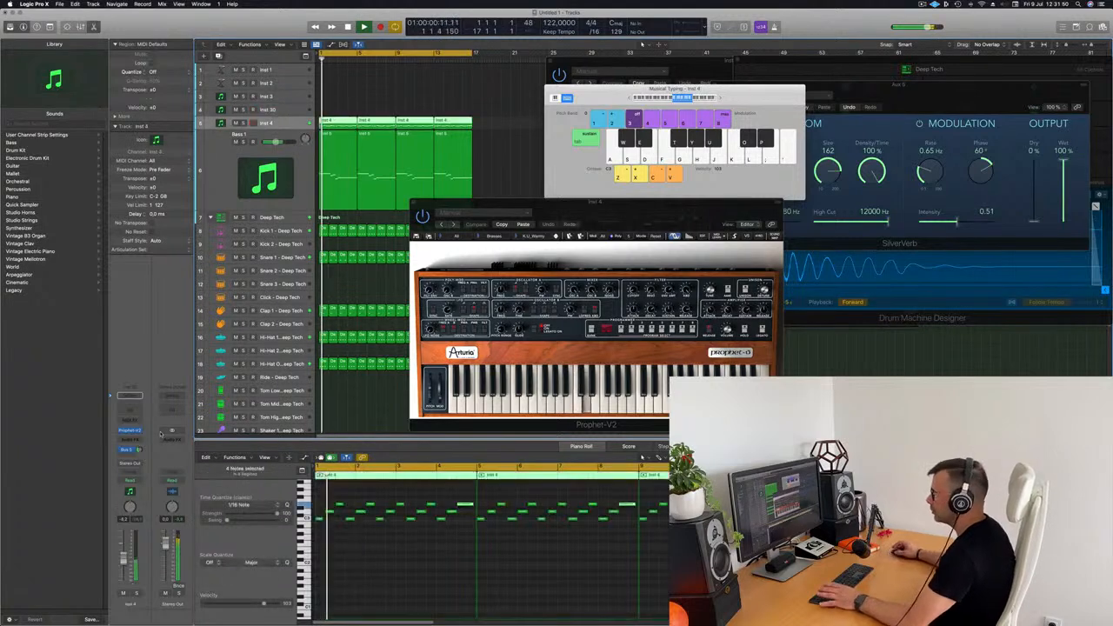
pyautogui.click(130, 450)
pyautogui.click(136, 450)
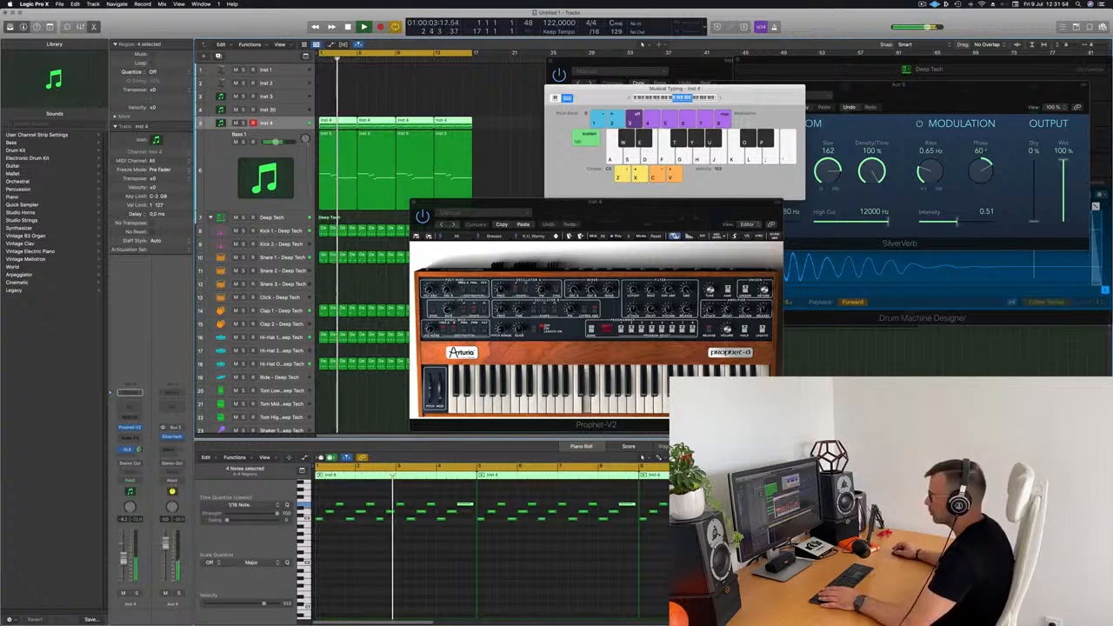
pyautogui.press('space')
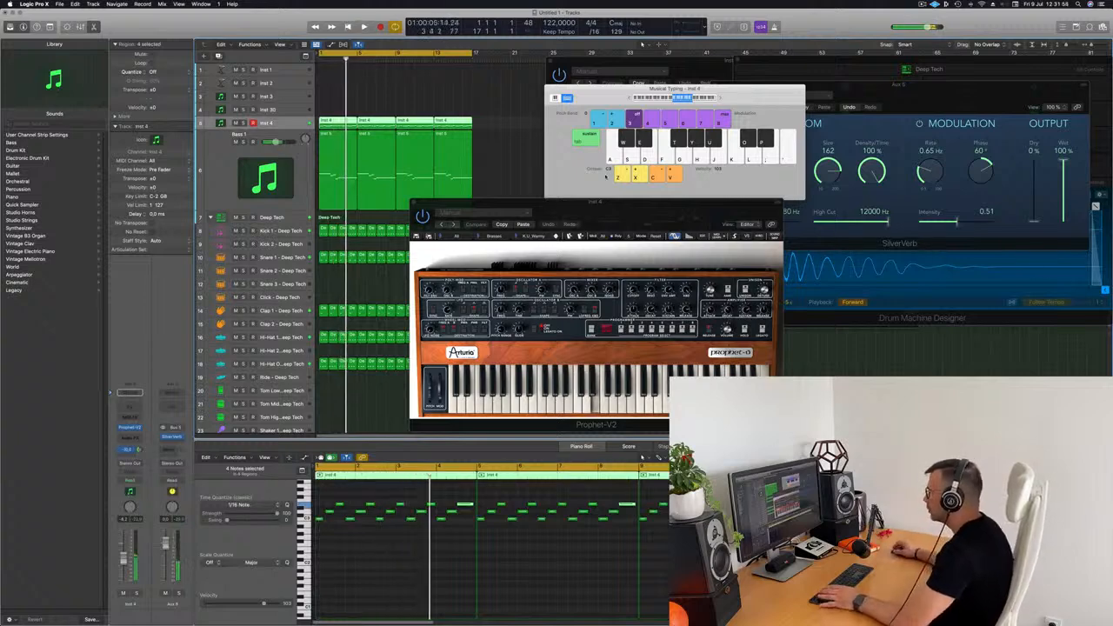
# - Adjust the filter cutoff of the Inst 4 Prophet-V2 during playback, then the Inst 4 volume, moving the synth window clear of the regions
pyautogui.moveTo(647, 213); pyautogui.dragTo(564, 132)
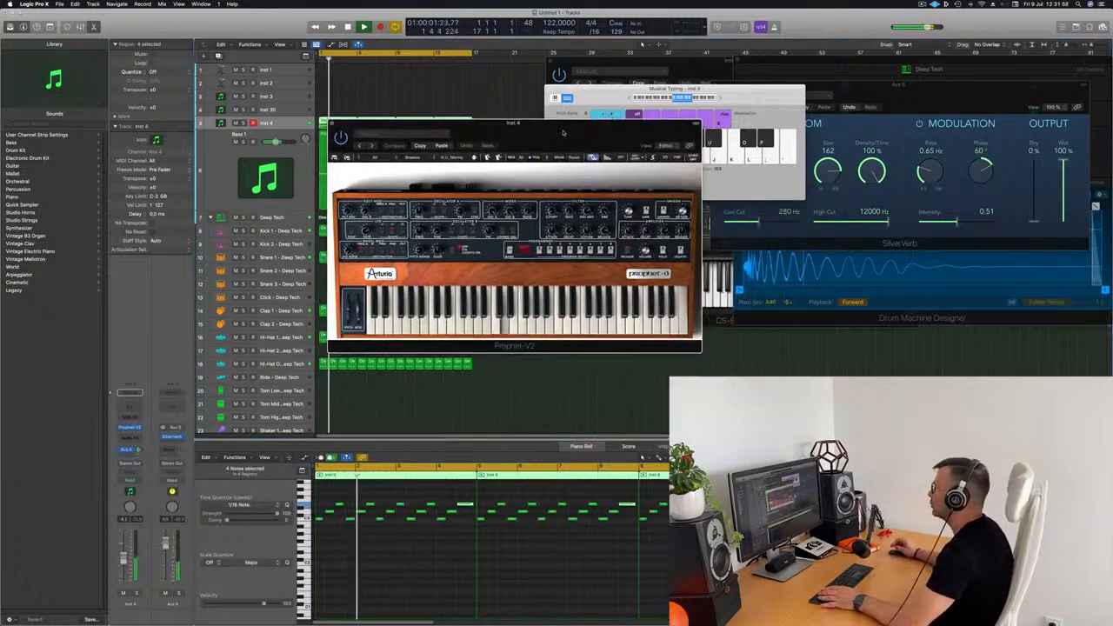
pyautogui.moveTo(551, 211); pyautogui.dragTo(552, 208)
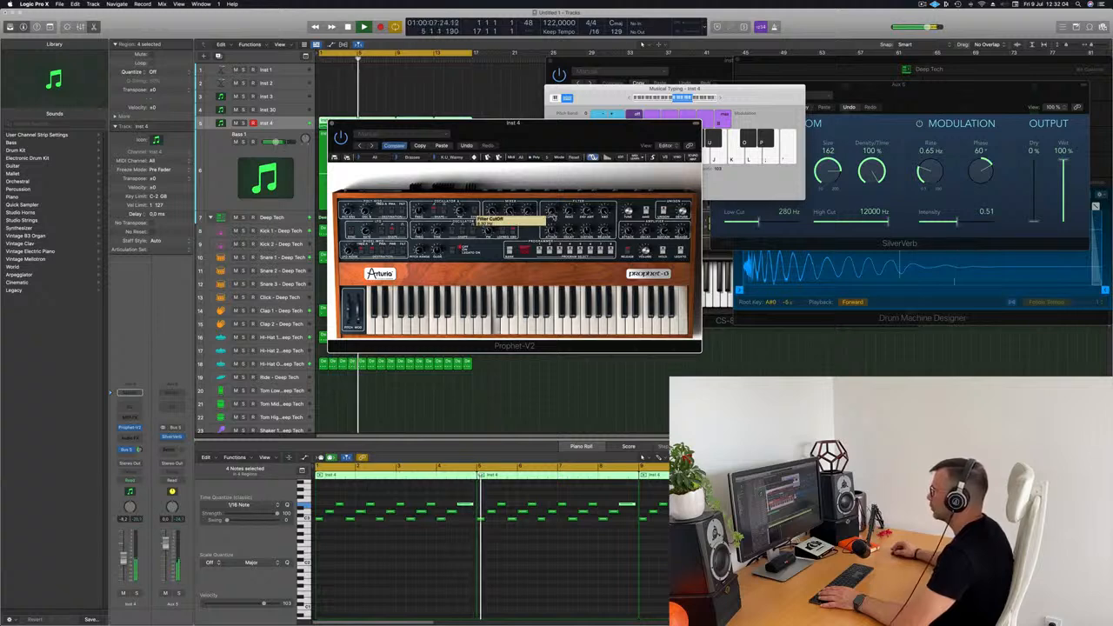
pyautogui.moveTo(567, 130); pyautogui.dragTo(590, 133)
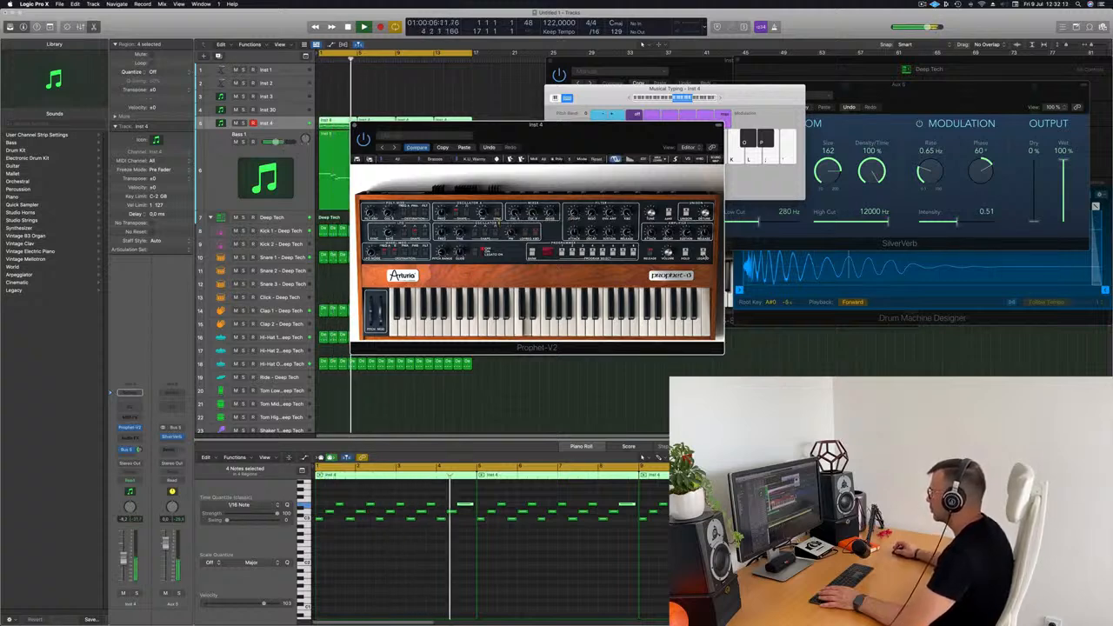
pyautogui.moveTo(553, 131); pyautogui.dragTo(720, 102)
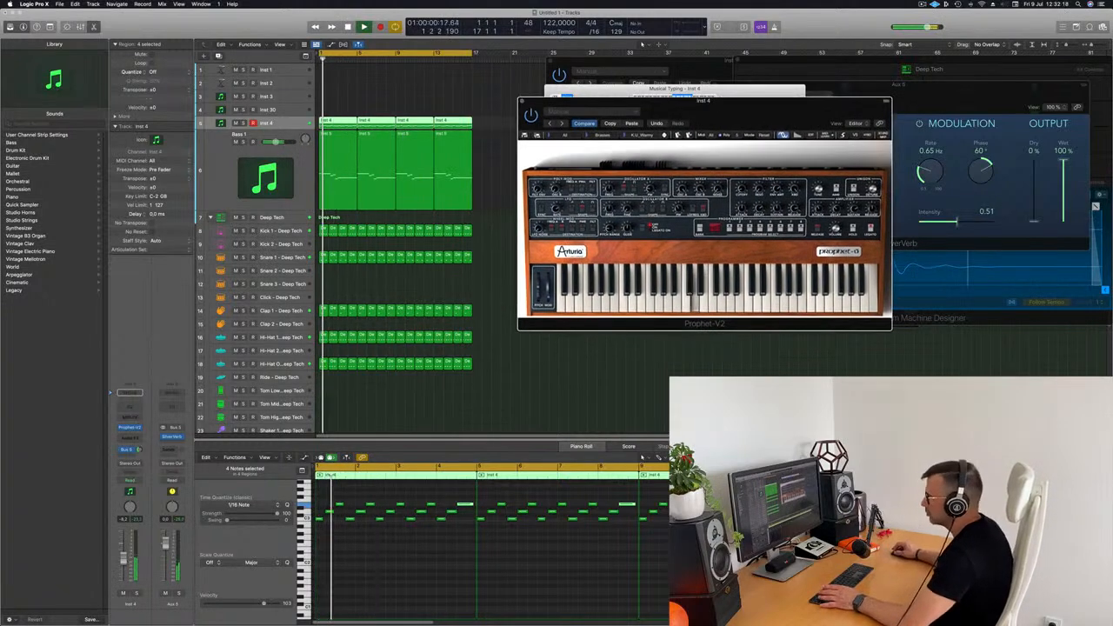
pyautogui.click(123, 561)
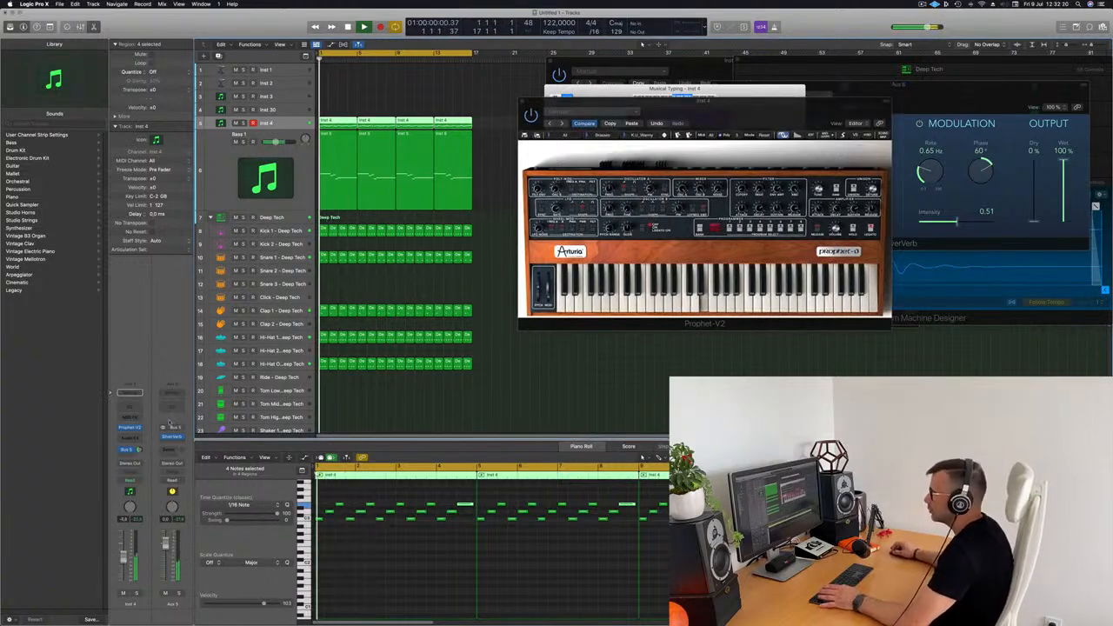
# - Insert a stereo Compressor on the Inst 4 channel strip
pyautogui.click(129, 435)
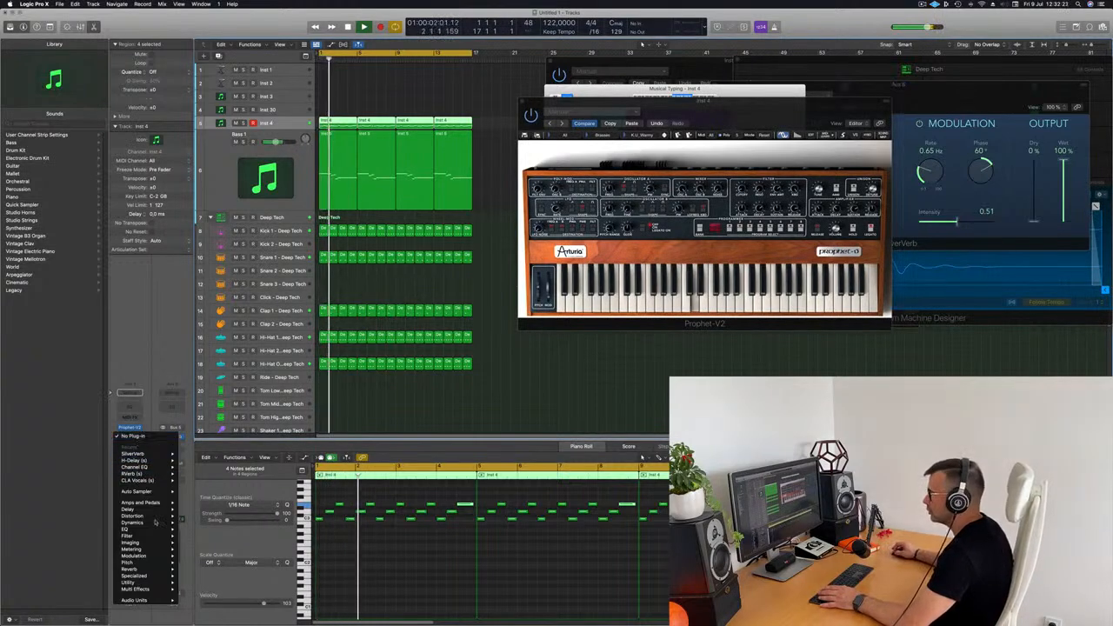
pyautogui.moveTo(158, 526)
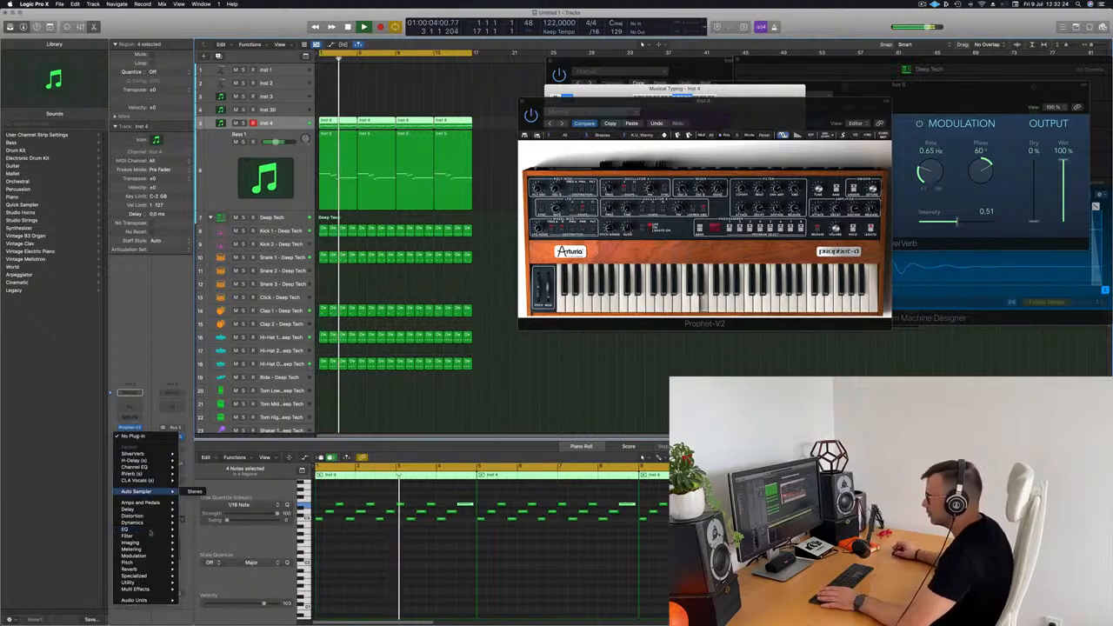
pyautogui.moveTo(157, 553)
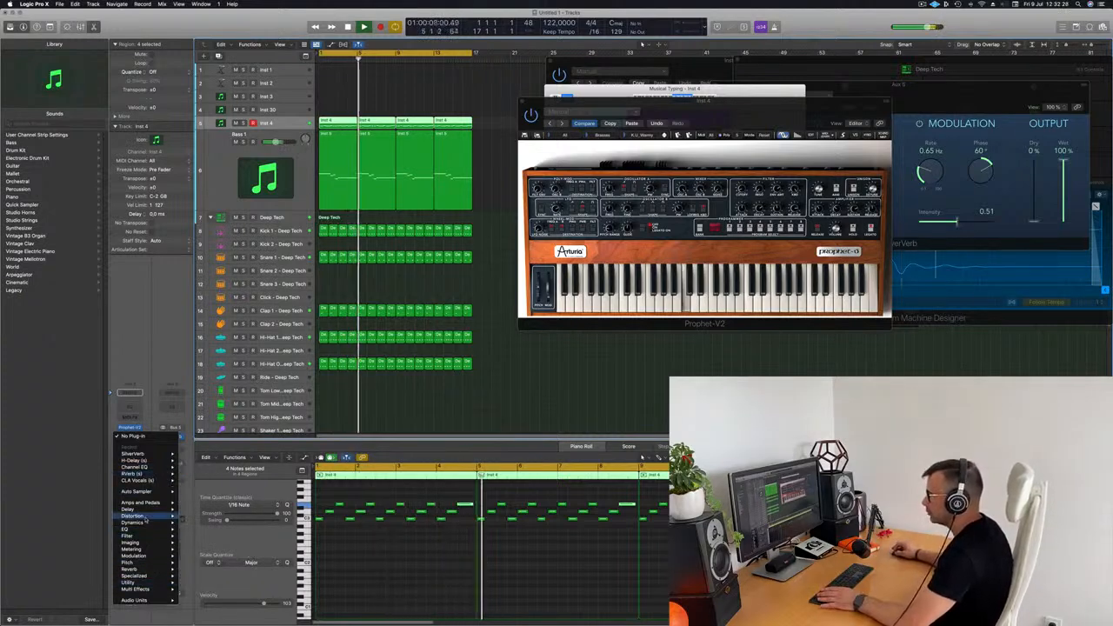
pyautogui.moveTo(202, 530)
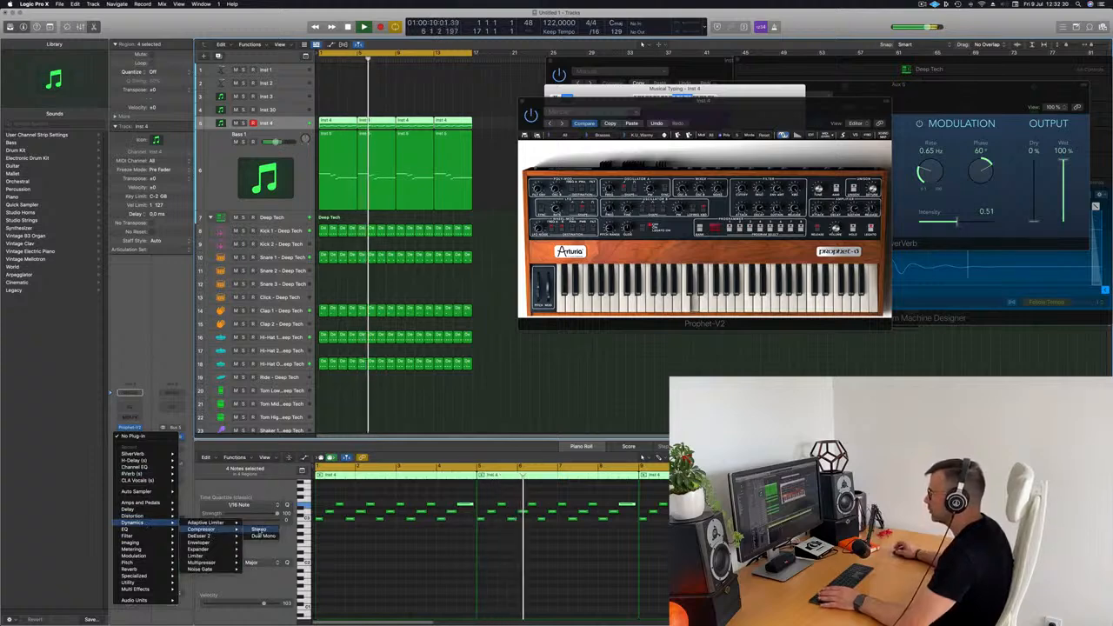
pyautogui.click(259, 529)
# - Set the Compressor's side chain to Kick 1 - Deep Tech (Inst 6) and move its window clear of the regions
pyautogui.moveTo(626, 117); pyautogui.dragTo(618, 118)
pyautogui.click(753, 113)
pyautogui.moveTo(757, 132)
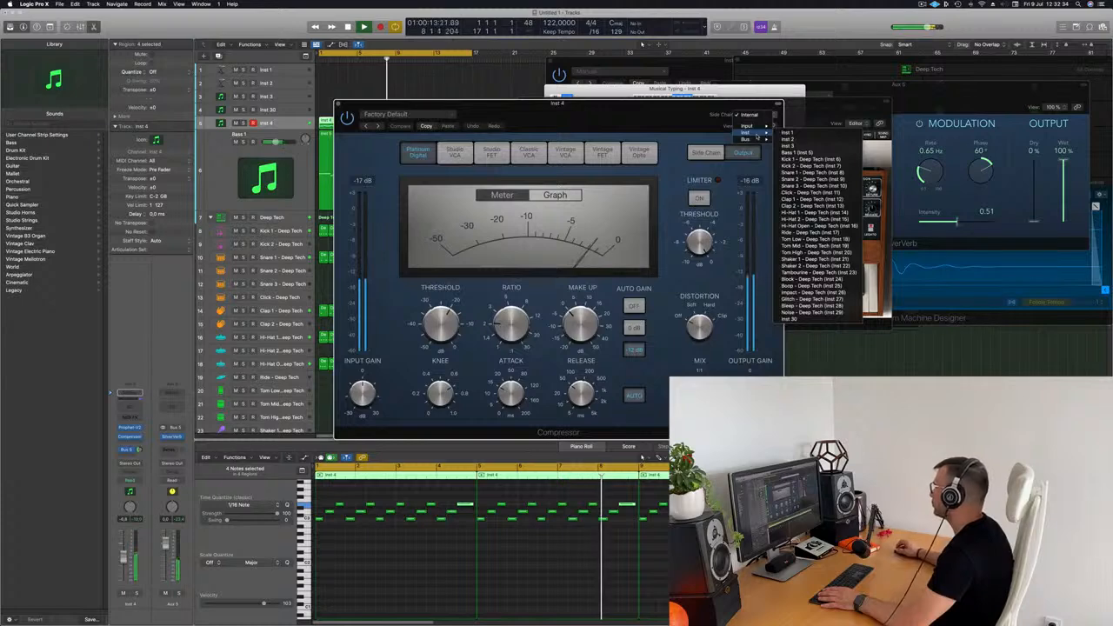
pyautogui.moveTo(664, 127); pyautogui.dragTo(760, 130)
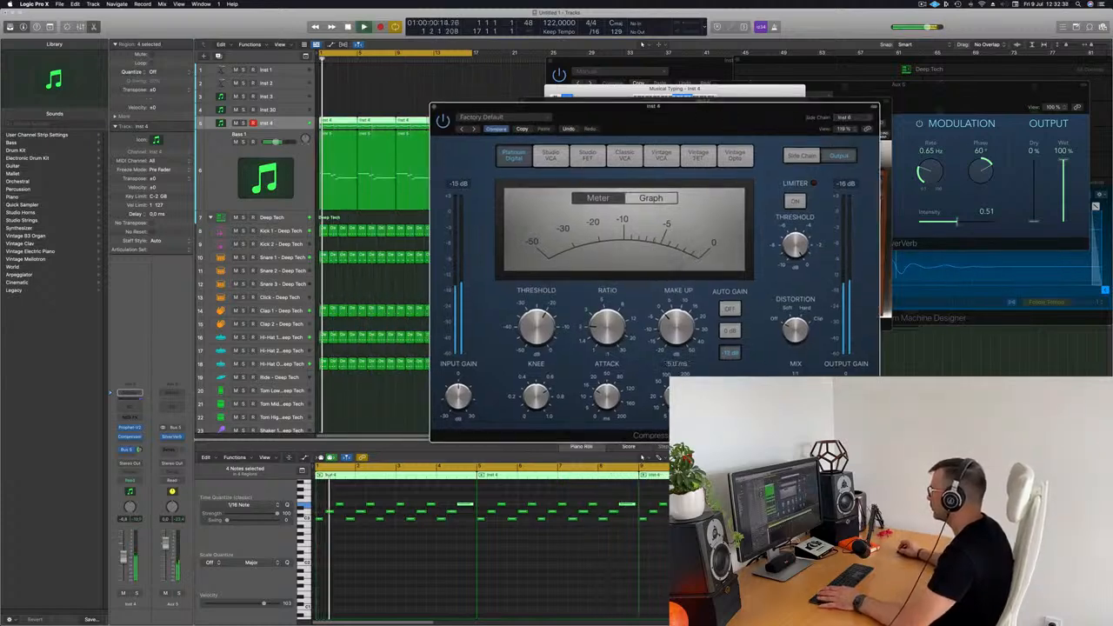
# - Raise the Compressor's ratio, play from the start, close the Compressor and move the Prophet-V2 window aside
pyautogui.moveTo(602, 302); pyautogui.dragTo(606, 302)
pyautogui.press('Return')
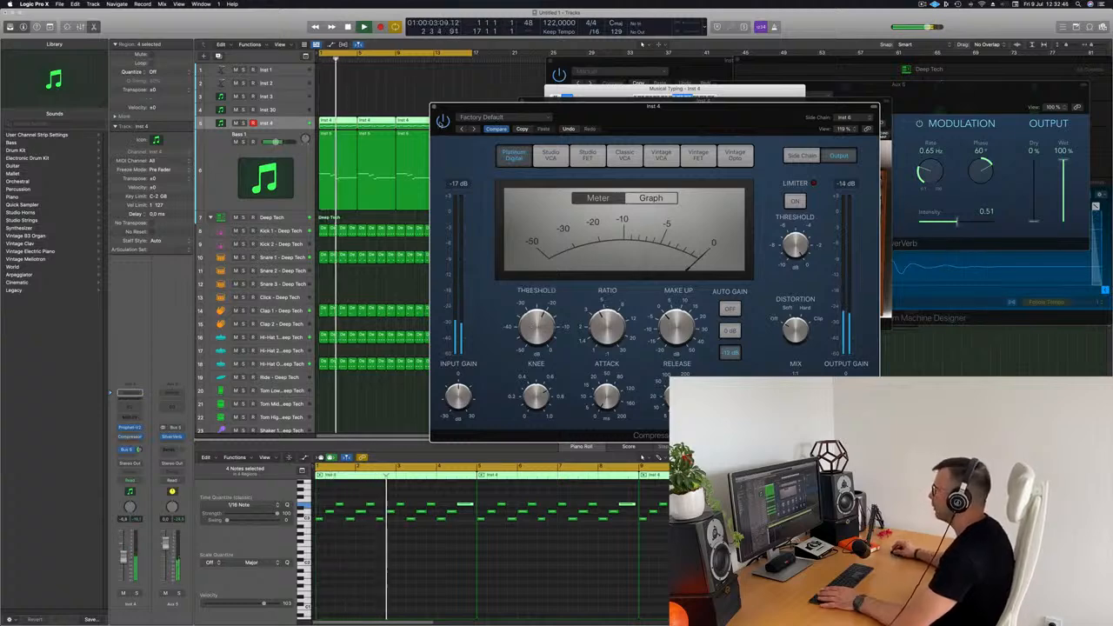
pyautogui.moveTo(639, 113); pyautogui.dragTo(446, 129)
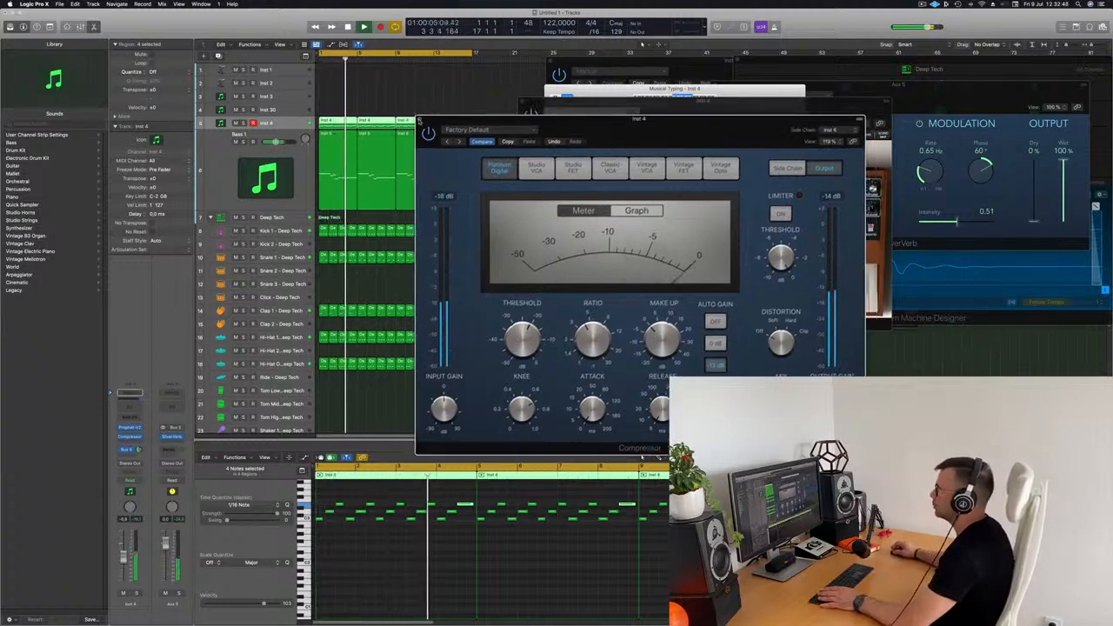
pyautogui.click(420, 119)
pyautogui.moveTo(641, 104)
pyautogui.mouseDown()
pyautogui.moveTo(572, 128)
pyautogui.moveTo(655, 119)
pyautogui.mouseUp()
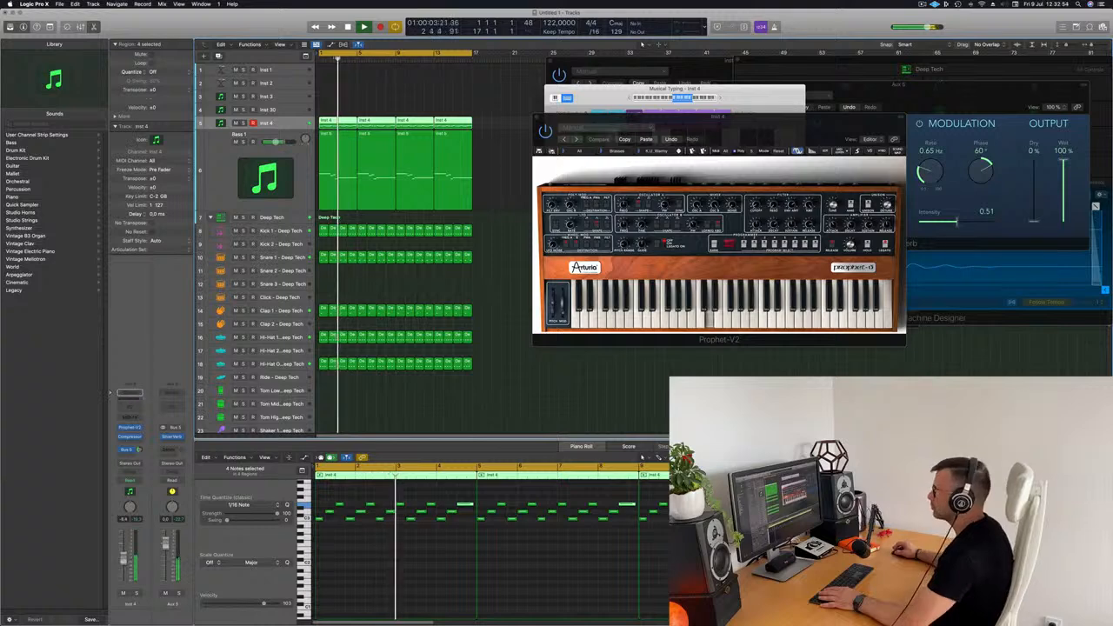
pyautogui.moveTo(809, 117); pyautogui.dragTo(872, 170)
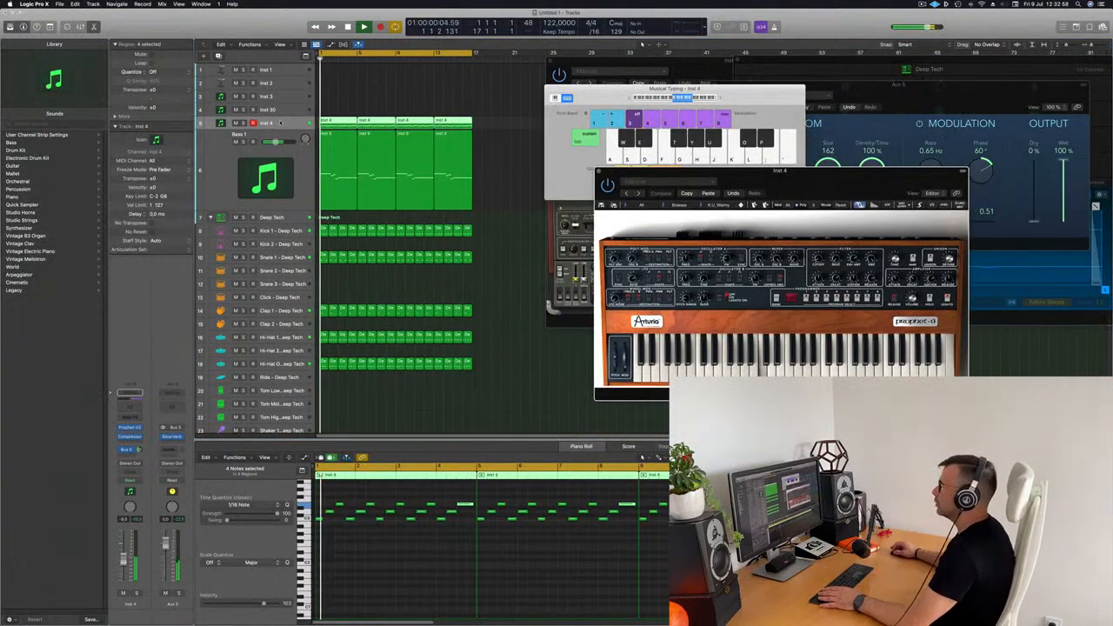
# - Move the first Inst 4 region to the Inst 30 track, keeping only its last note, and fill its old place with a copy of the next region
pyautogui.click(341, 126)
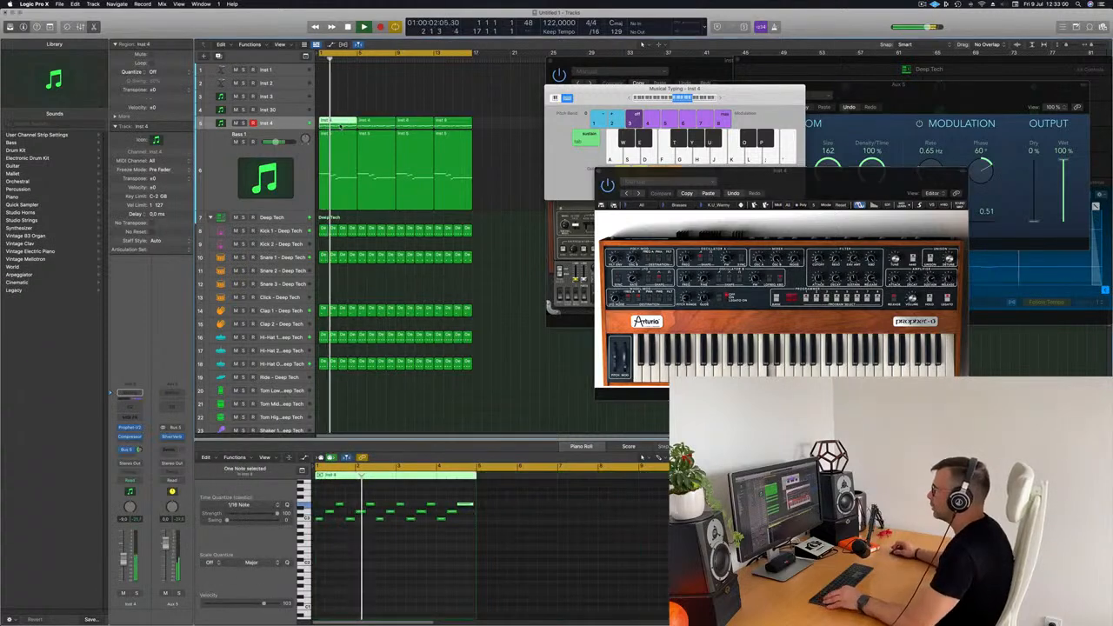
pyautogui.moveTo(341, 127); pyautogui.dragTo(341, 113)
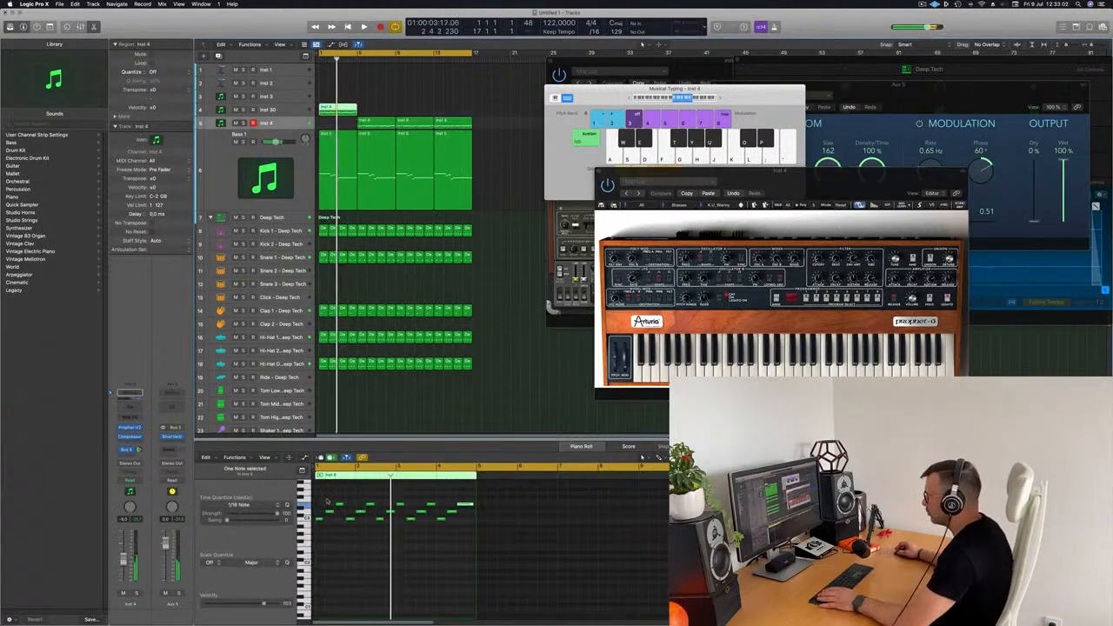
pyautogui.moveTo(321, 502); pyautogui.dragTo(452, 545)
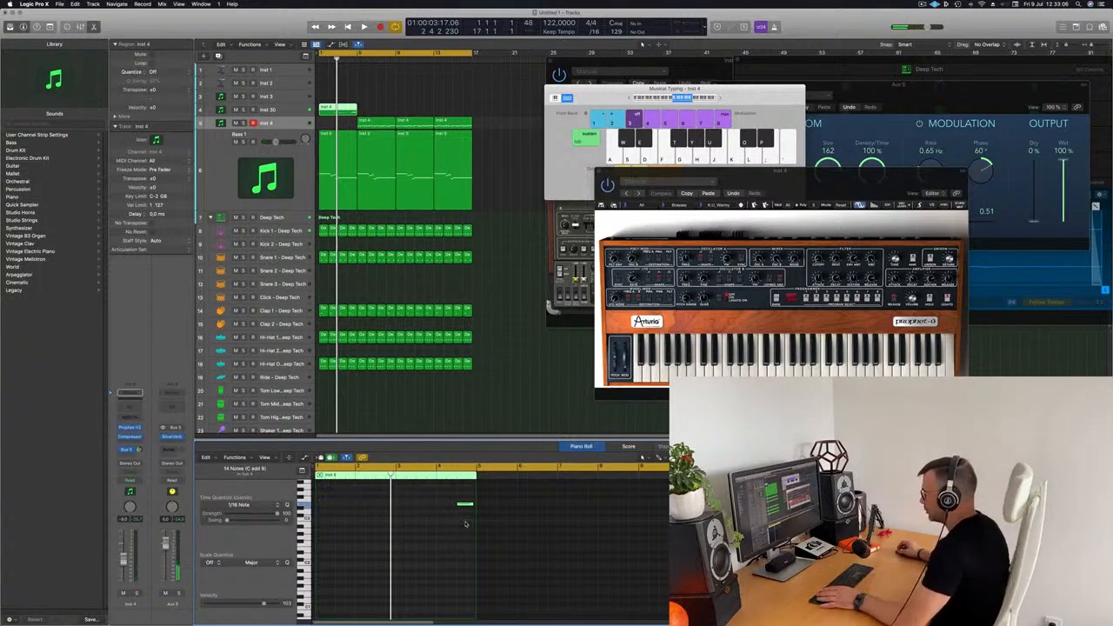
pyautogui.moveTo(383, 120)
pyautogui.mouseDown()
pyautogui.moveTo(344, 122)
pyautogui.moveTo(347, 111)
pyautogui.moveTo(385, 128)
pyautogui.moveTo(362, 127)
pyautogui.mouseUp()
# - Play from the start with the Inst 30 track selected and open that track's Prophet-V2
pyautogui.click(295, 112)
pyautogui.press('Return')
pyautogui.press('space')
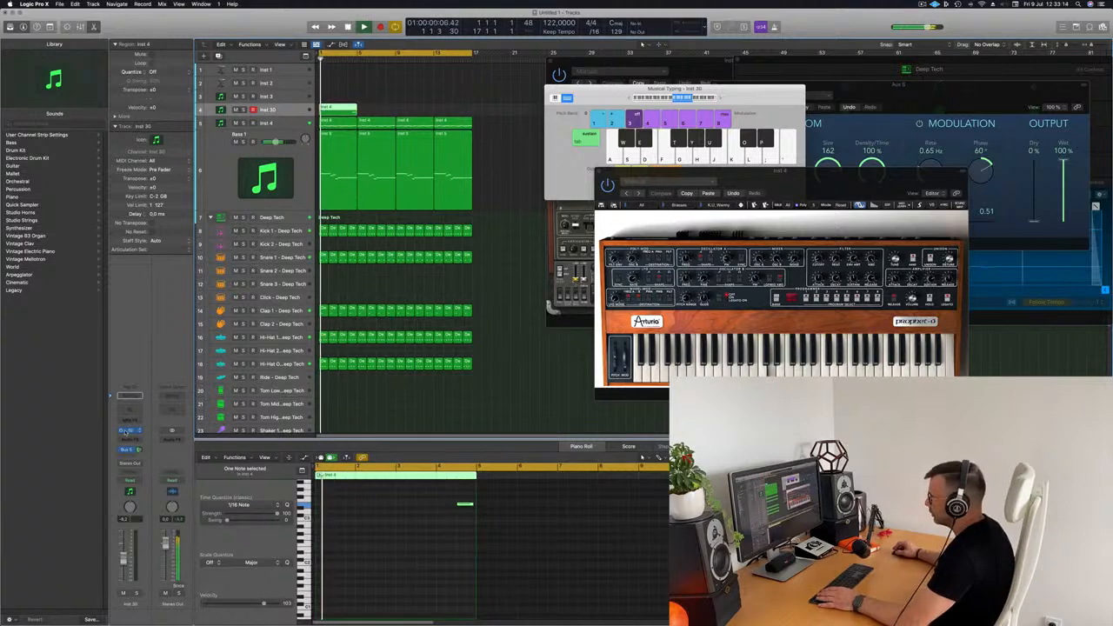
pyautogui.click(131, 431)
pyautogui.moveTo(492, 106); pyautogui.dragTo(580, 202)
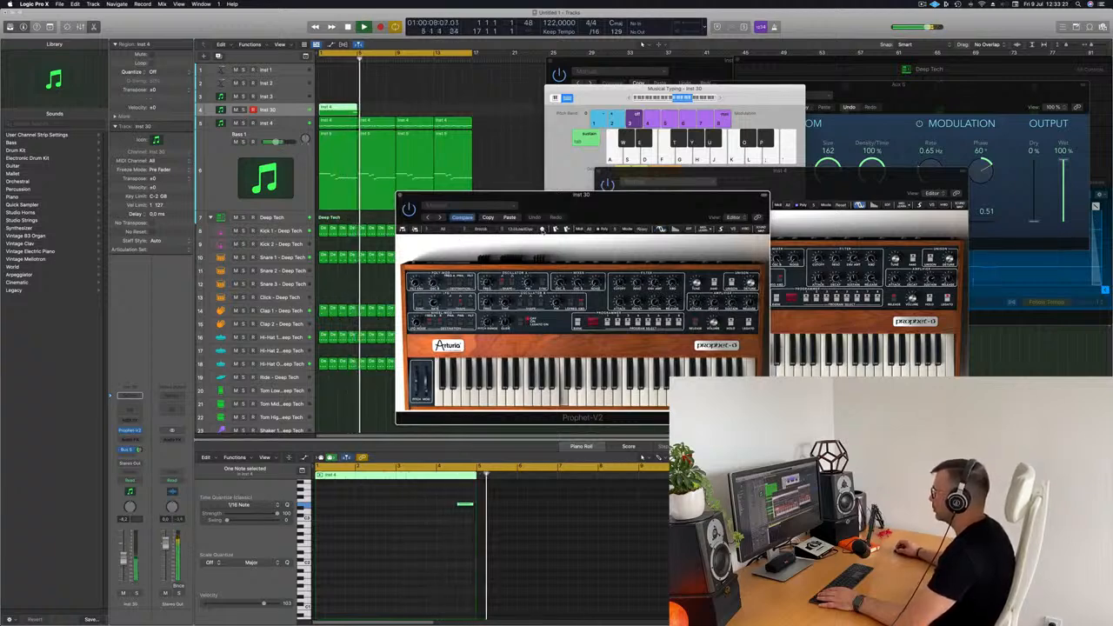
# - Audition the Inst 30 Prophet-V2 presets from MutedClav to Harpsichord, replaying the region's final note for each
pyautogui.click(351, 61)
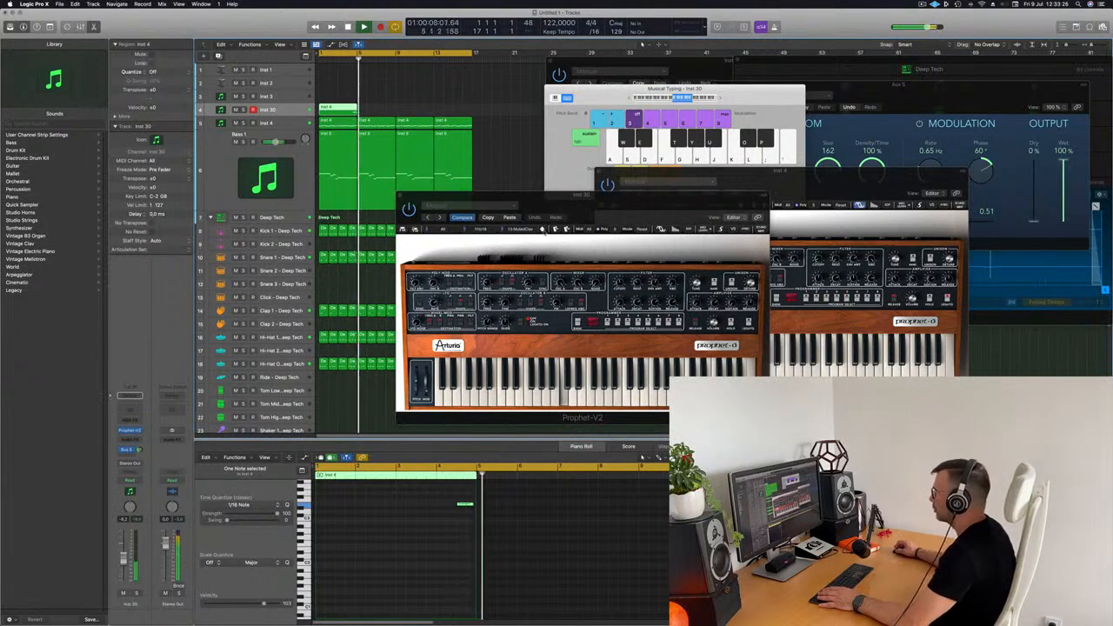
pyautogui.click(542, 229)
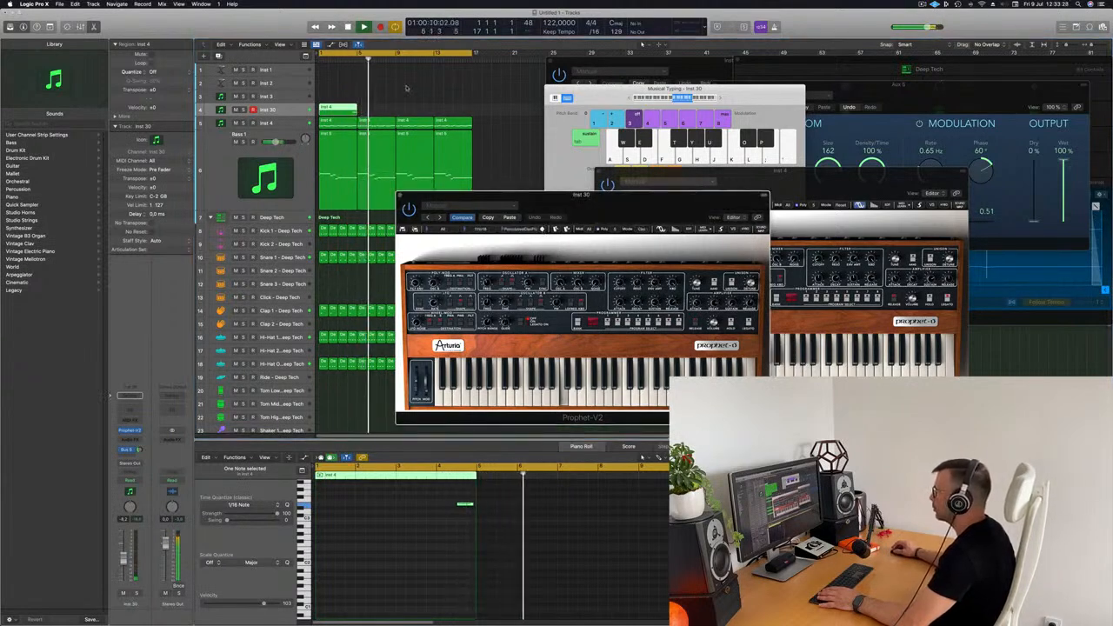
pyautogui.click(350, 61)
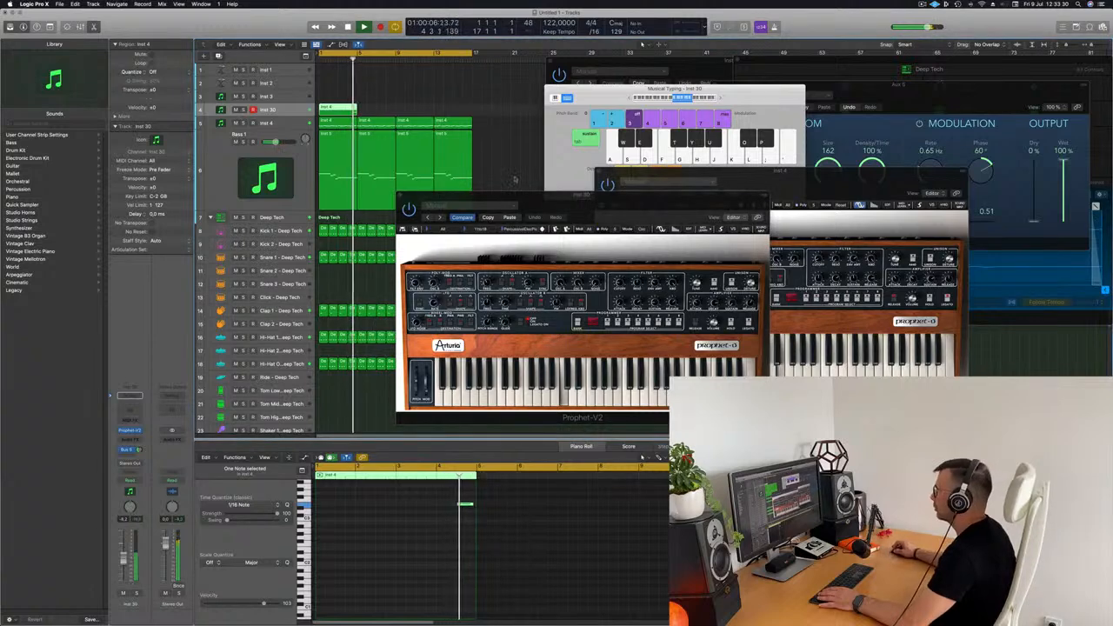
pyautogui.moveTo(597, 198); pyautogui.dragTo(576, 170)
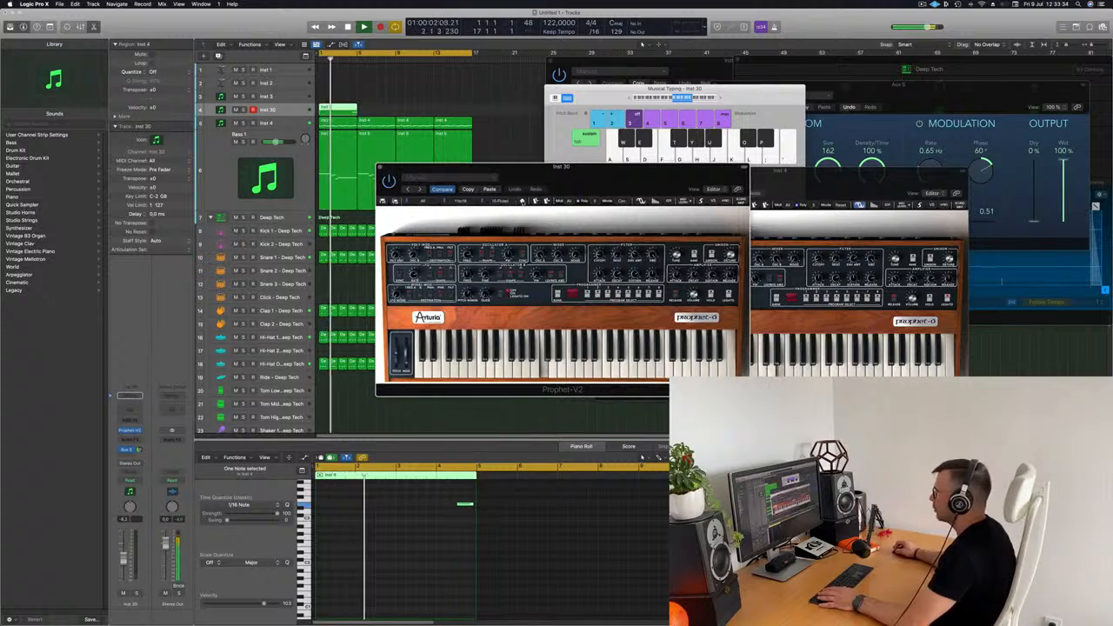
pyautogui.click(350, 58)
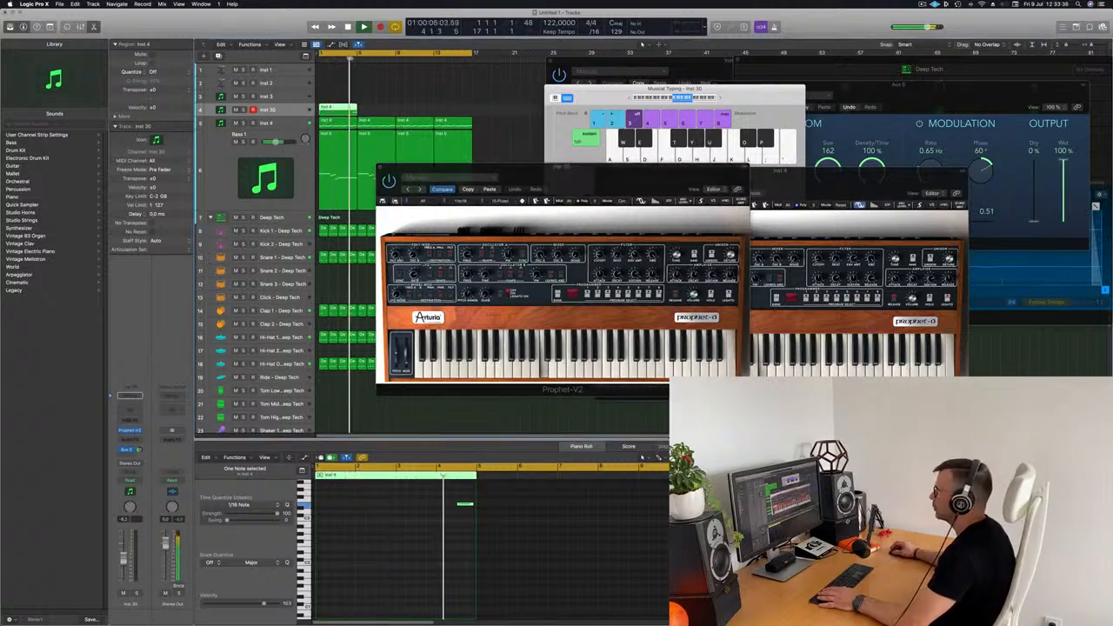
pyautogui.moveTo(510, 184); pyautogui.dragTo(418, 161)
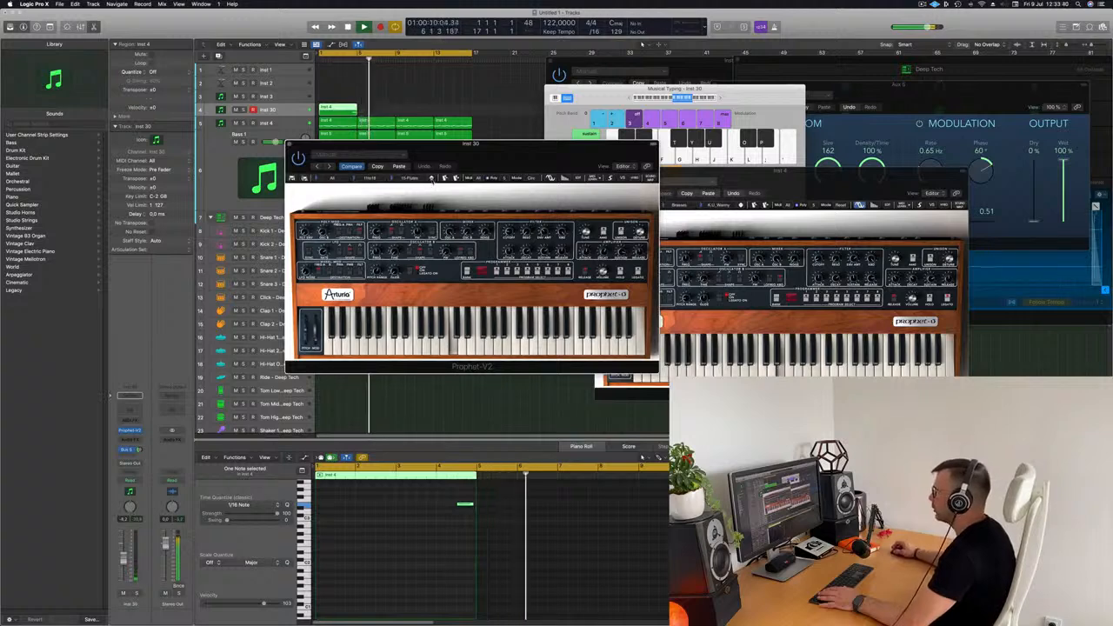
pyautogui.moveTo(481, 154); pyautogui.dragTo(615, 152)
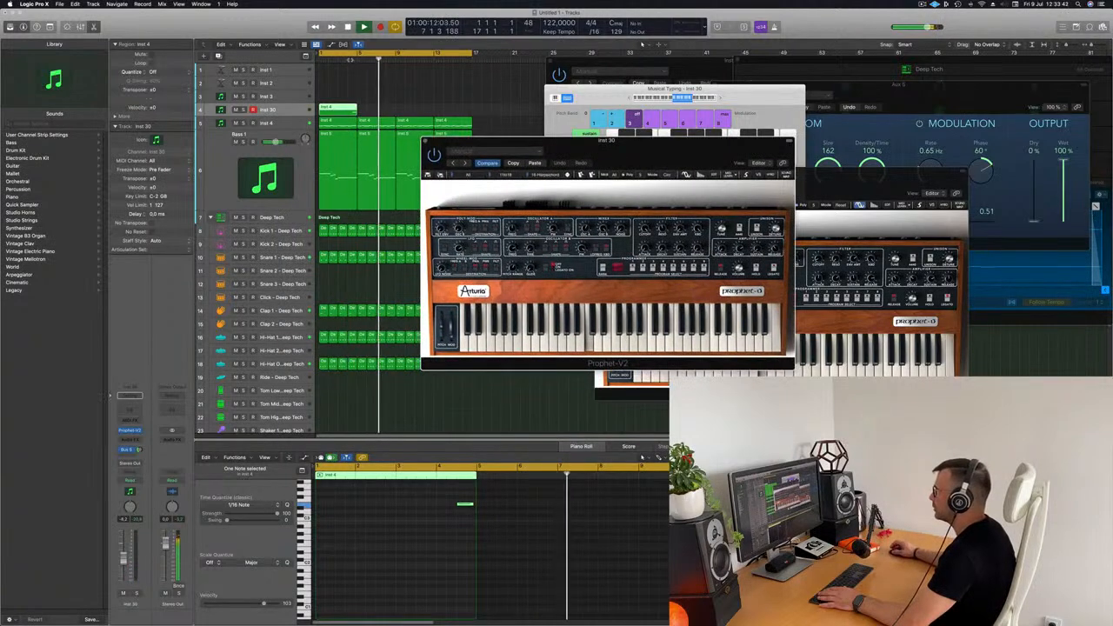
pyautogui.click(350, 58)
pyautogui.moveTo(620, 163); pyautogui.dragTo(571, 208)
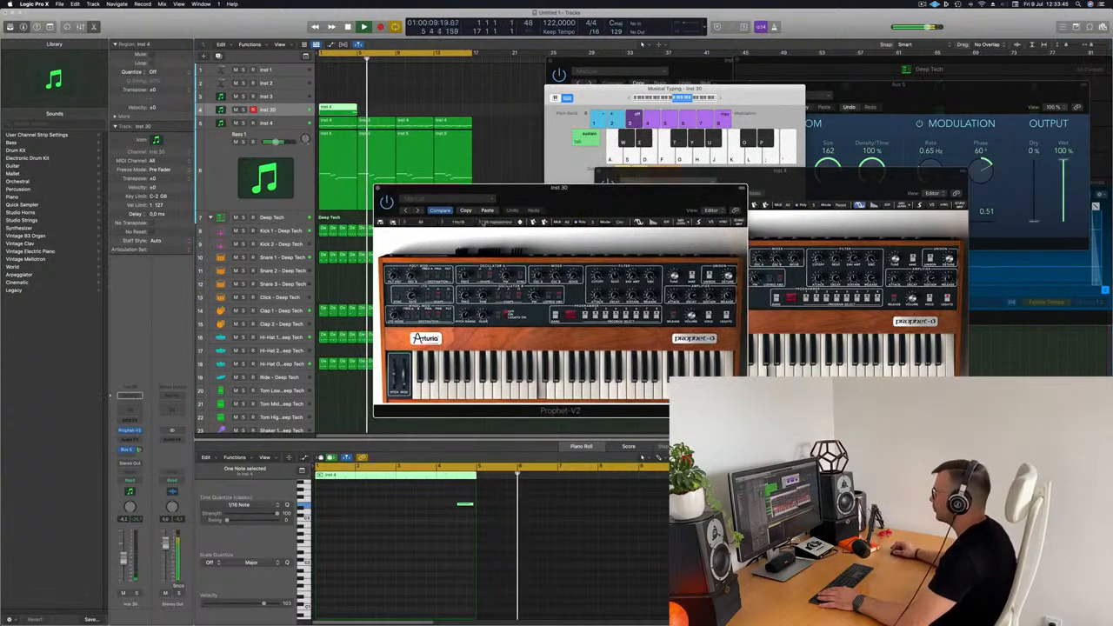
# - Load the PercussiveOrgan preset in the Inst 30 Prophet-V2 and restart playback
pyautogui.click(500, 222)
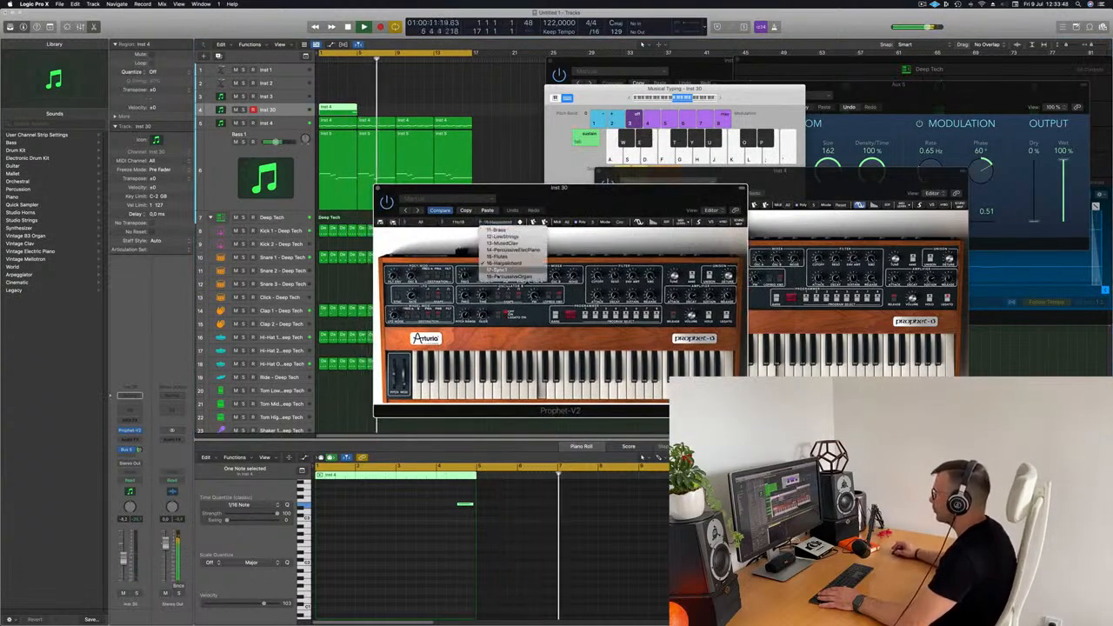
pyautogui.click(513, 250)
pyautogui.press('space')
pyautogui.press('space')
# - Repeat the single-note region on the Inst 30 track three times up to bar 17 and move the Prophet-V2 window lower
pyautogui.click(338, 111)
pyautogui.press('super+r')
pyautogui.press('super+r')
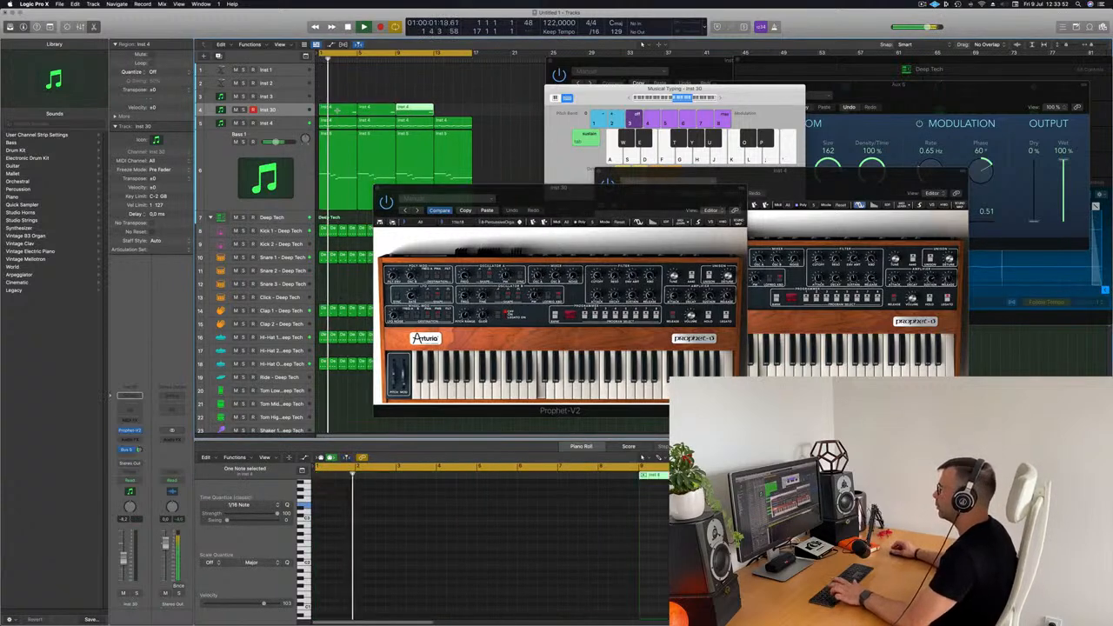
pyautogui.press('super+r')
pyautogui.moveTo(598, 209); pyautogui.dragTo(662, 240)
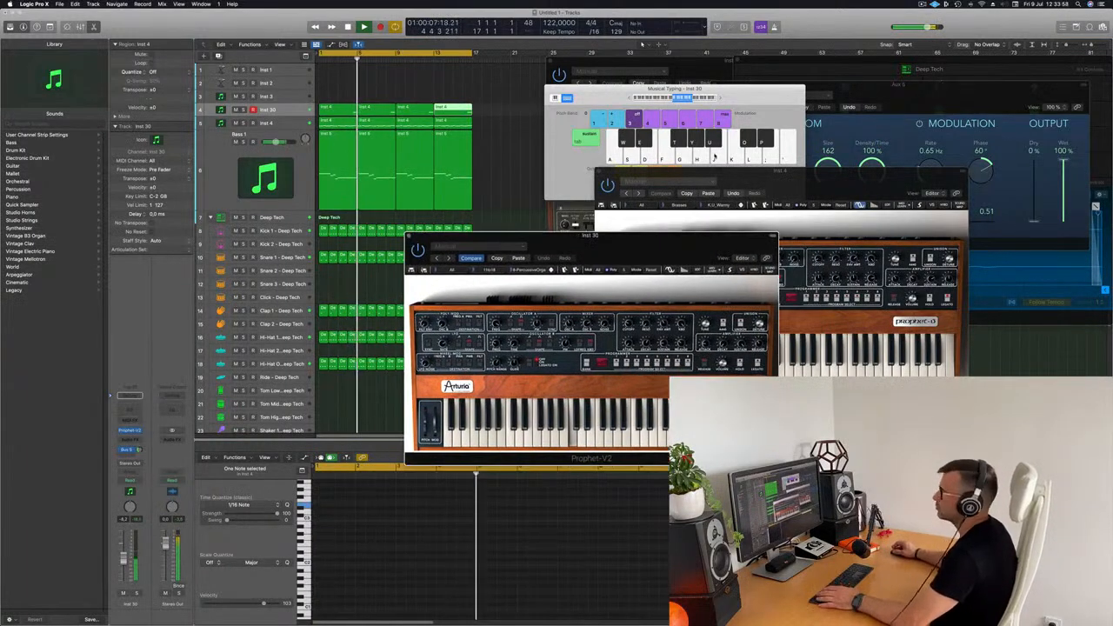
pyautogui.click(131, 430)
pyautogui.moveTo(141, 430)
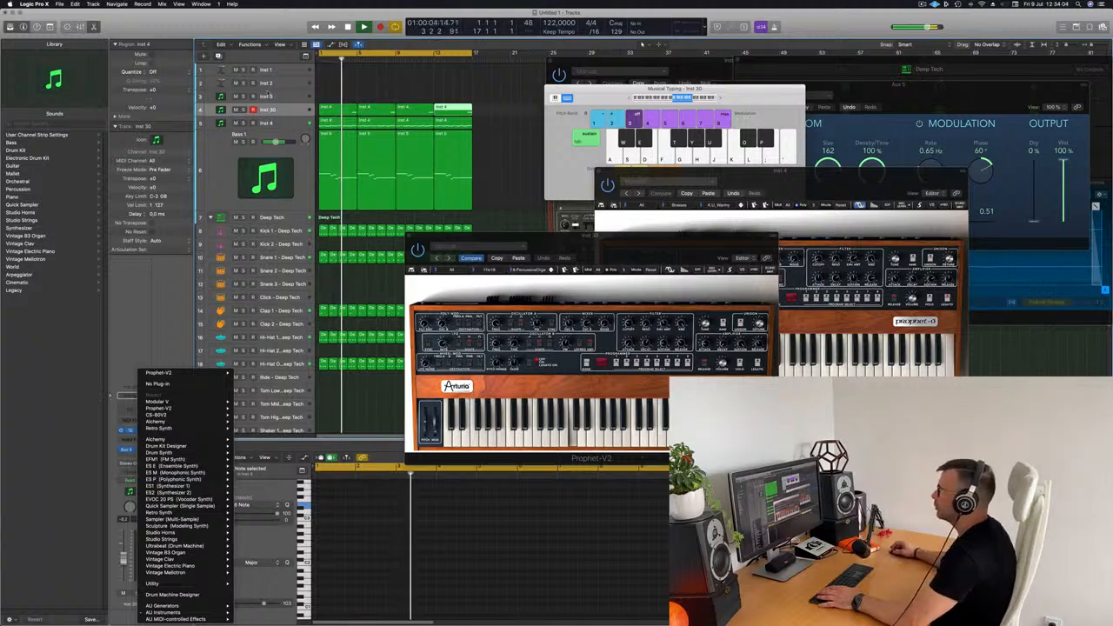
pyautogui.click(276, 97)
# - Move all four single-note regions from the Inst 30 track up to the Inst 3 track
pyautogui.click(279, 97)
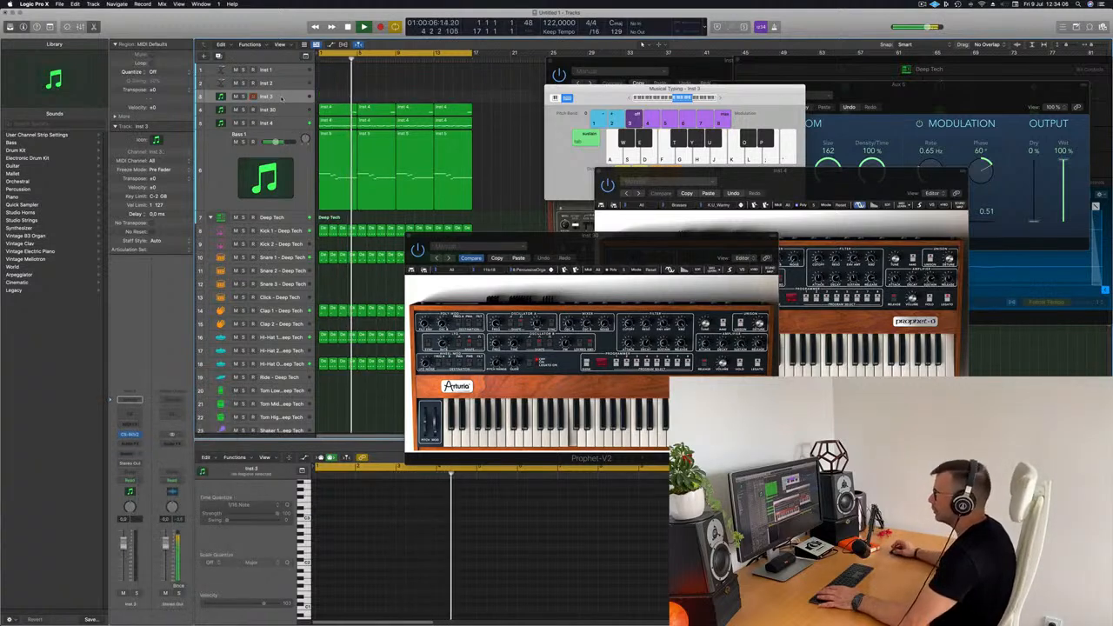
pyautogui.moveTo(468, 106); pyautogui.dragTo(467, 104)
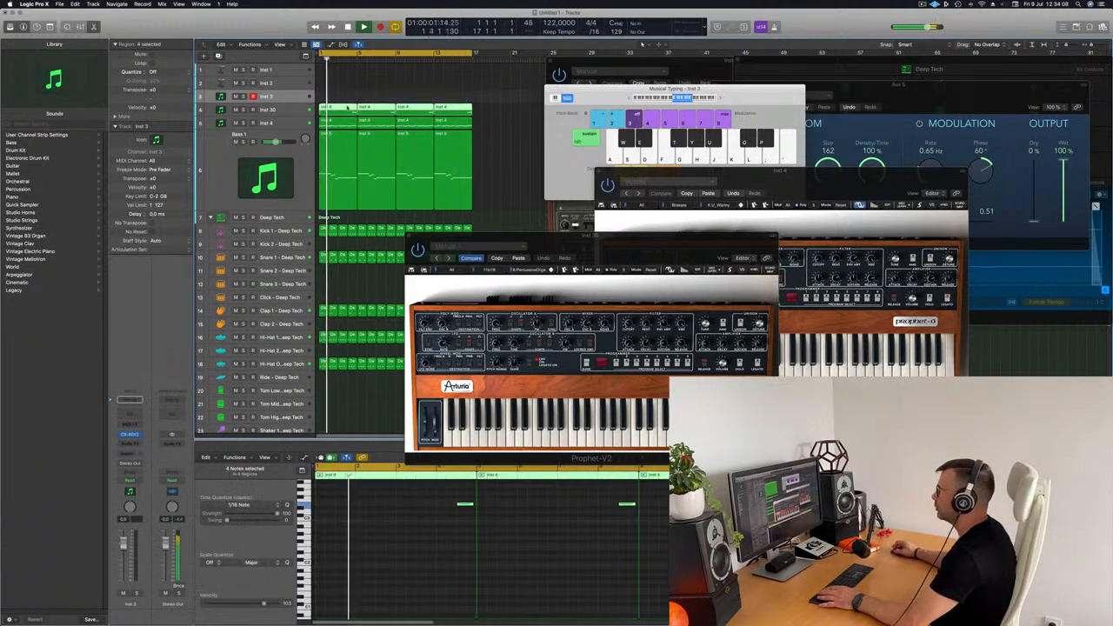
pyautogui.moveTo(349, 103); pyautogui.dragTo(349, 91)
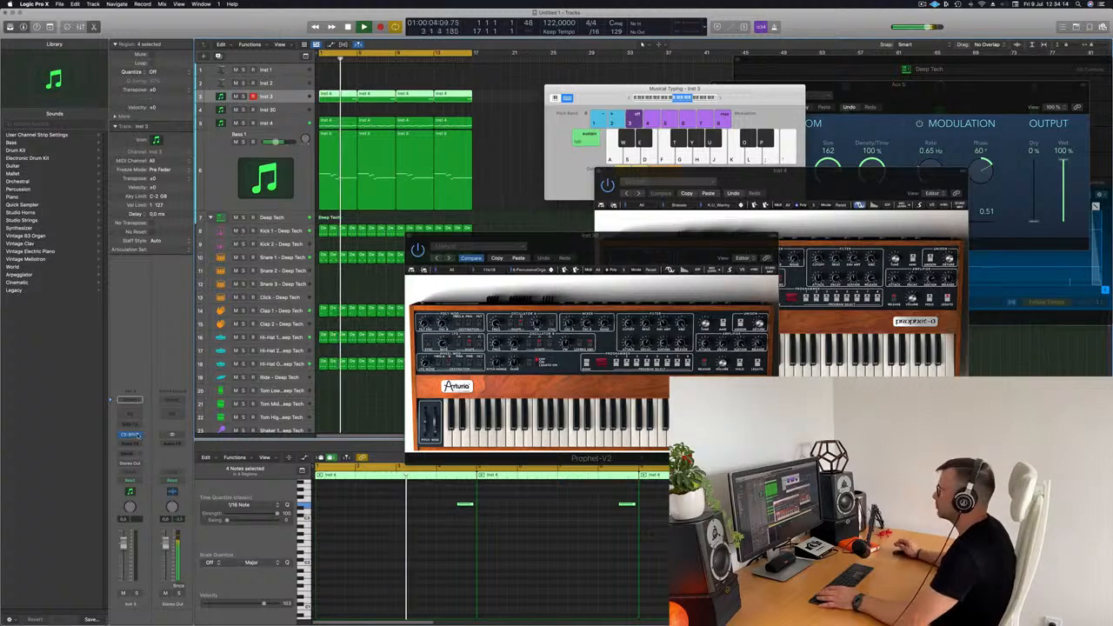
# - Open the CS-80V2 on the Inst 3 track, reposition its window, and audition the next Pads preset with playback restarted
pyautogui.click(137, 436)
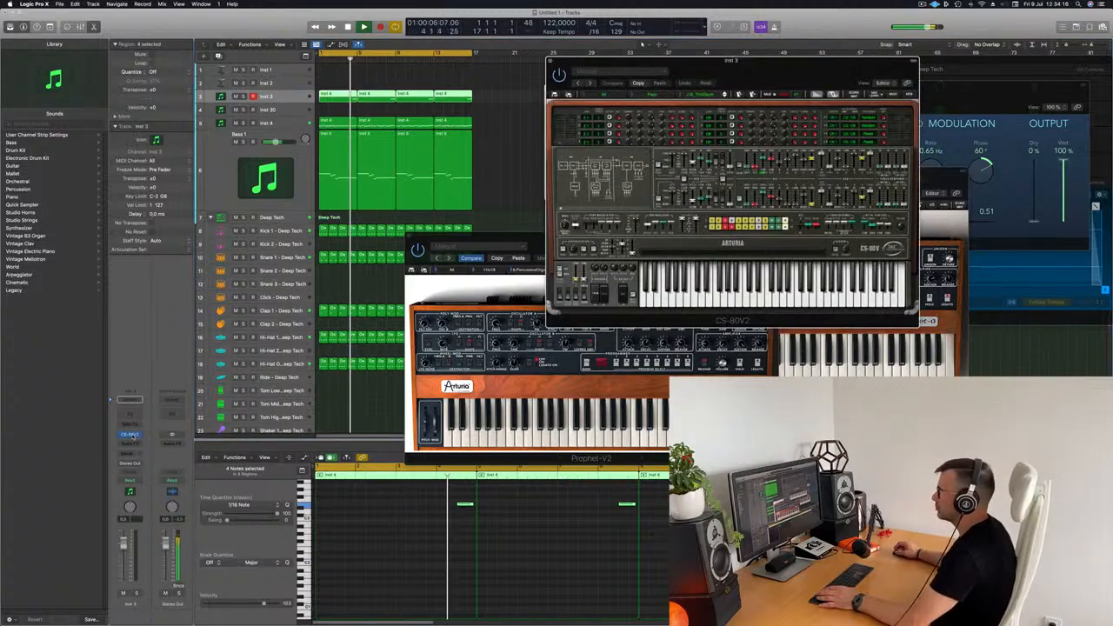
pyautogui.moveTo(780, 82); pyautogui.dragTo(712, 196)
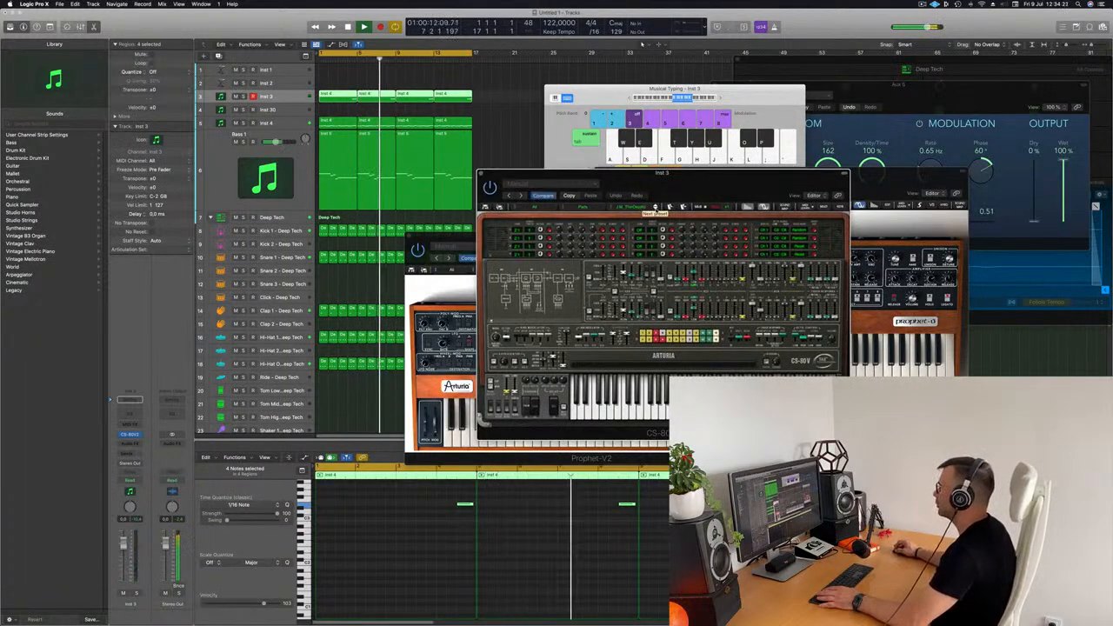
pyautogui.click(655, 207)
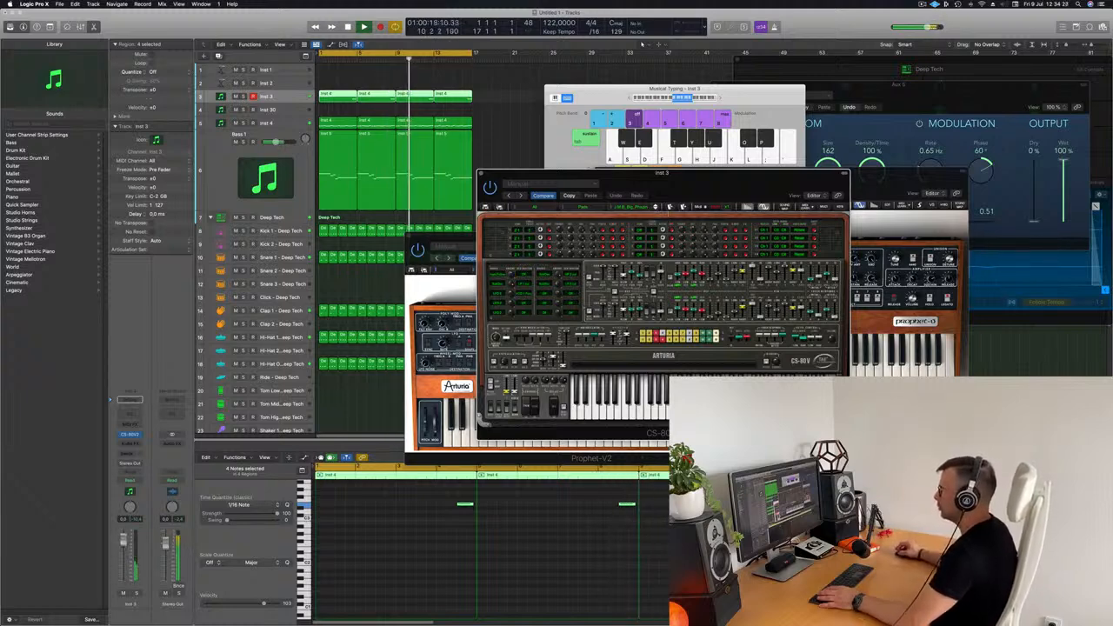
pyautogui.click(406, 565)
pyautogui.press('Return')
pyautogui.click(406, 565)
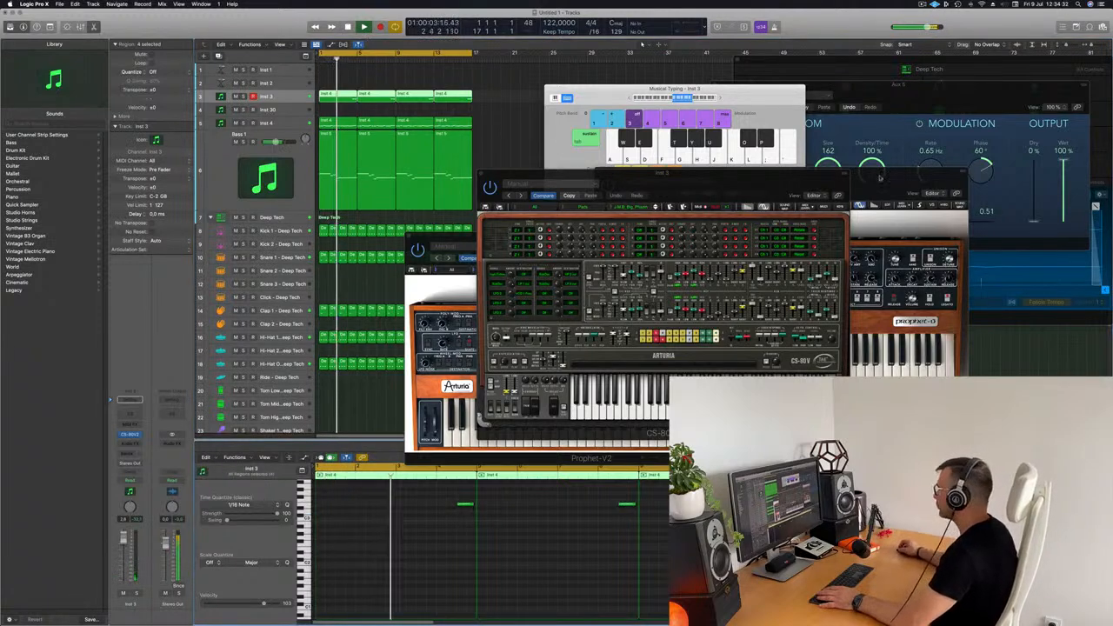
# - Audition further CS-80V2 Pads presets on the Inst 3 track during playback, repositioning the synth window
pyautogui.moveTo(778, 177); pyautogui.dragTo(661, 250)
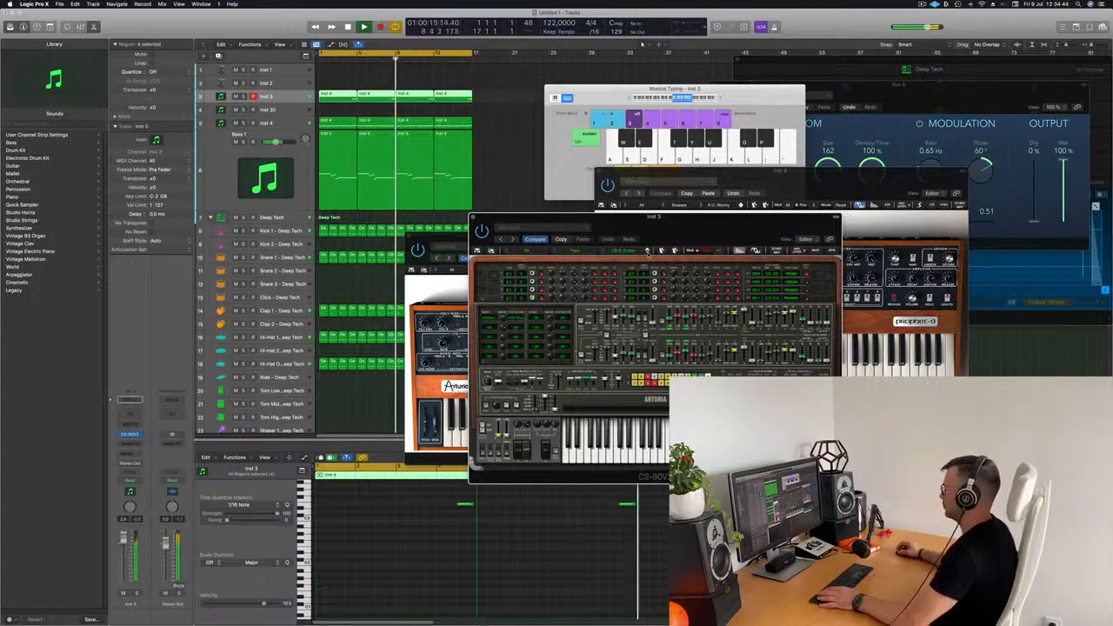
pyautogui.click(647, 252)
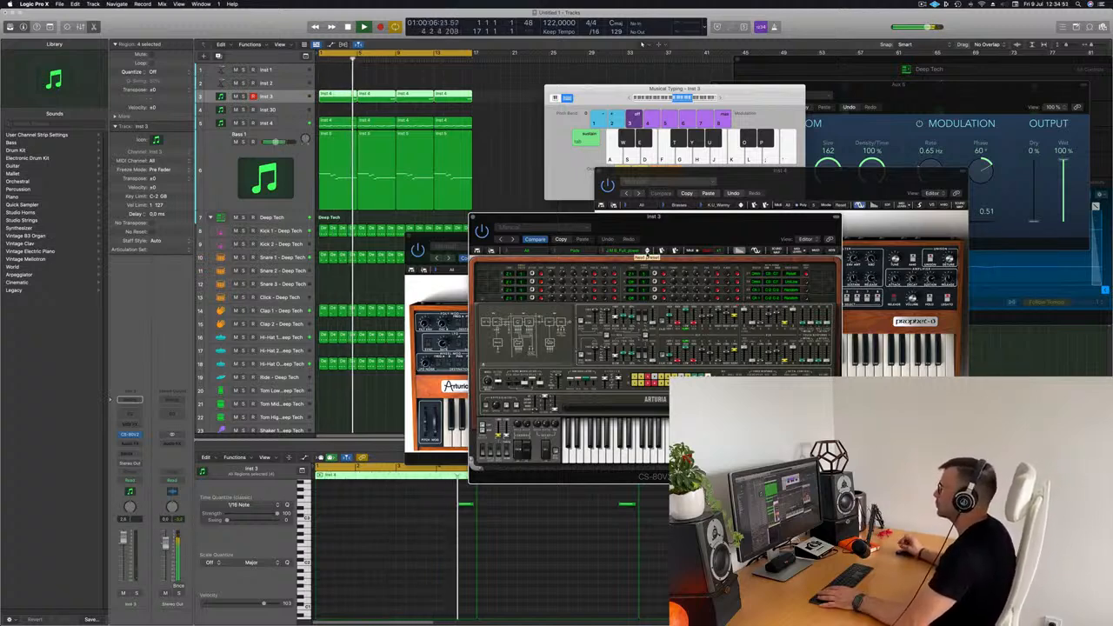
pyautogui.click(648, 252)
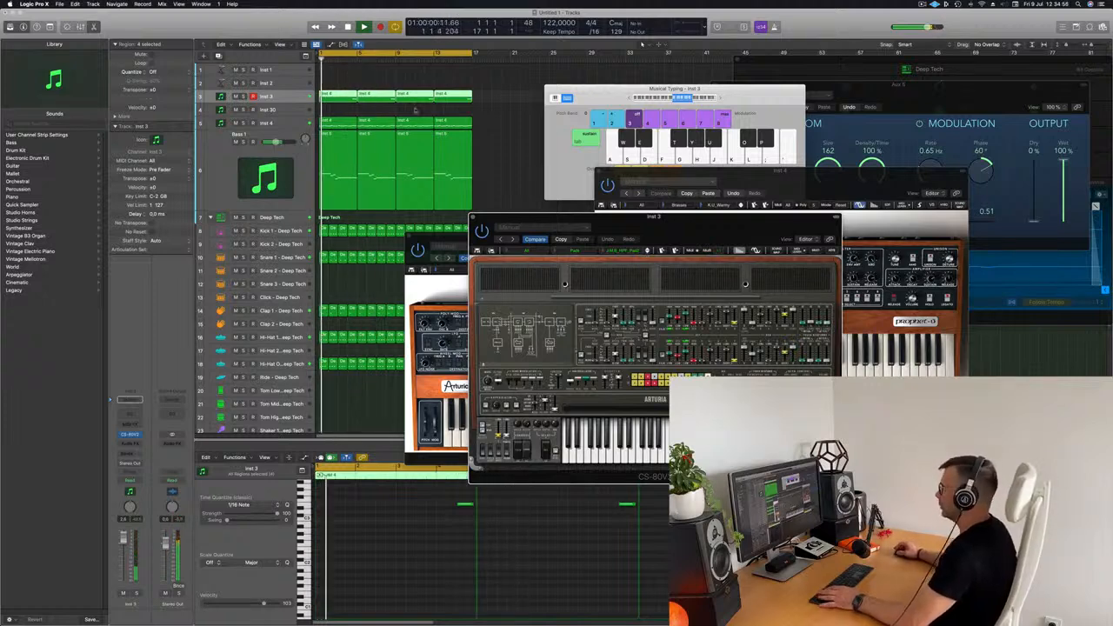
pyautogui.moveTo(683, 224); pyautogui.dragTo(706, 143)
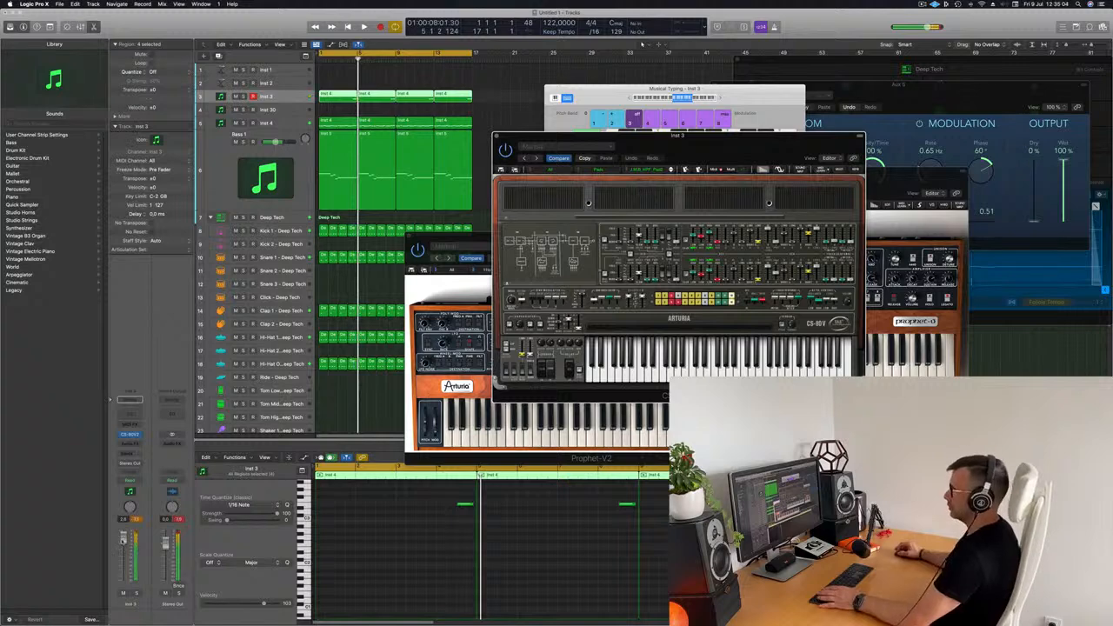
# - Lower the Inst 3 channel volume to roughly -14 dB and continue auditioning CS-80V2 Pads presets during playback
pyautogui.moveTo(124, 562); pyautogui.dragTo(123, 560)
pyautogui.press('space')
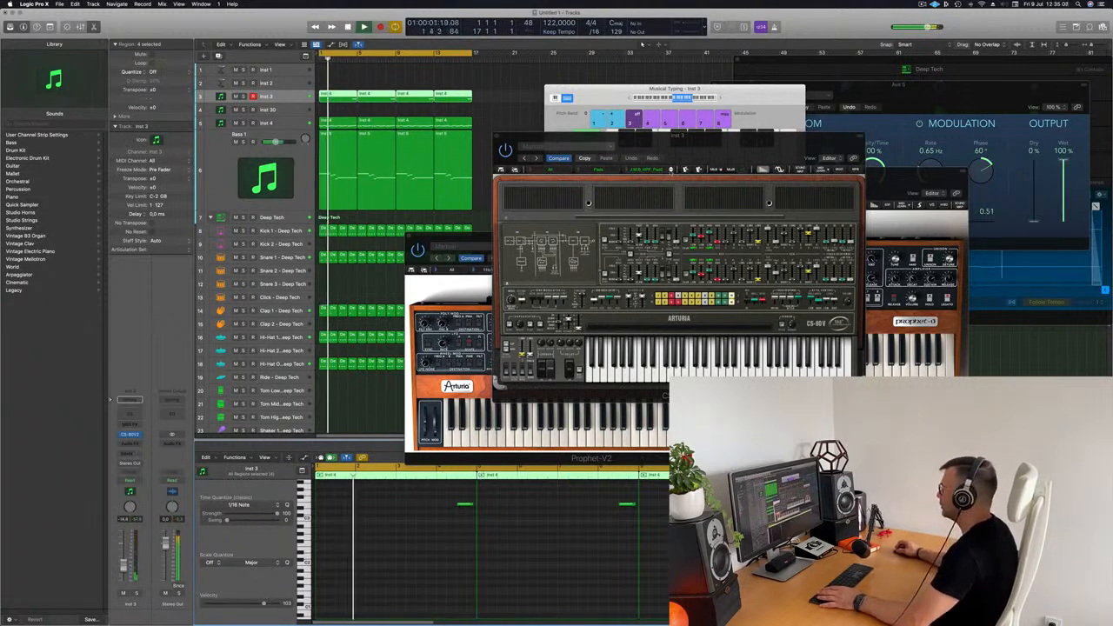
pyautogui.click(647, 144)
pyautogui.moveTo(647, 143); pyautogui.dragTo(624, 127)
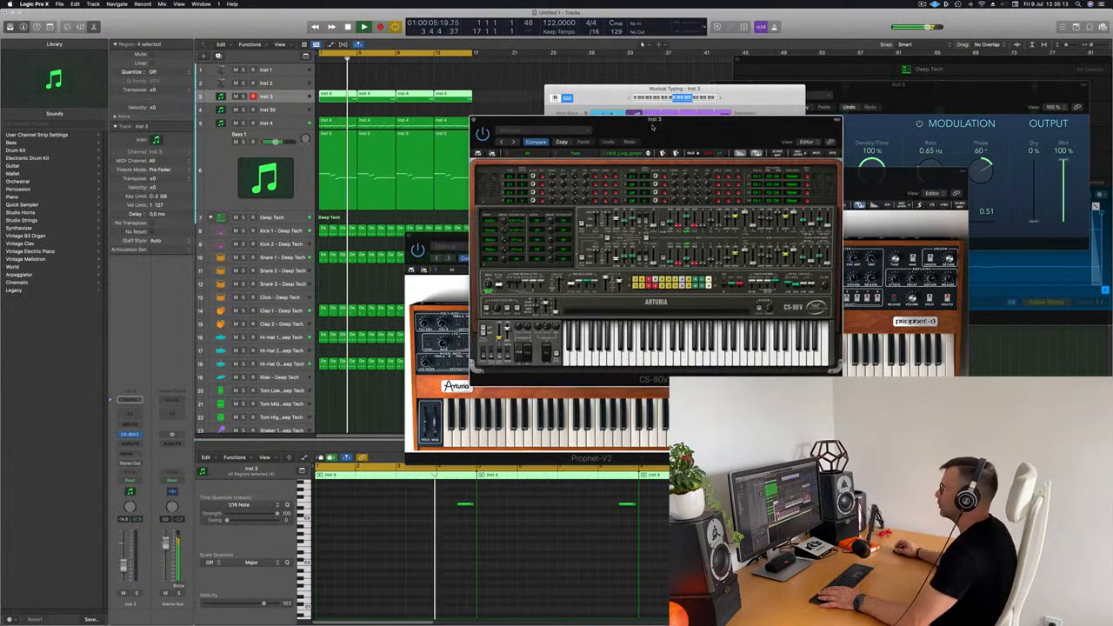
pyautogui.moveTo(658, 127); pyautogui.dragTo(637, 147)
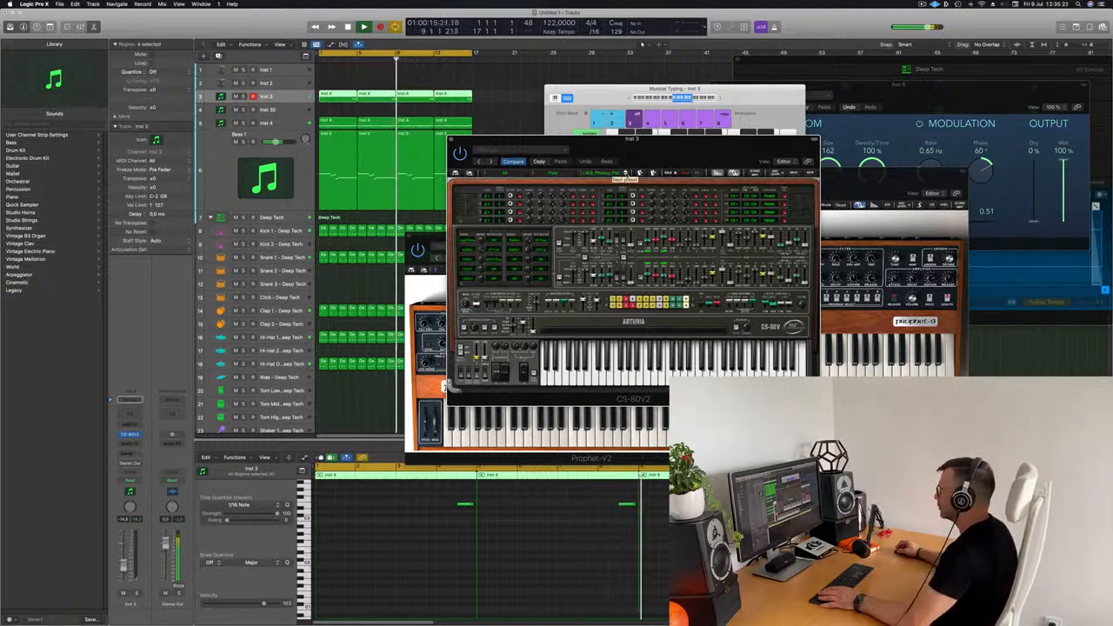
pyautogui.click(626, 173)
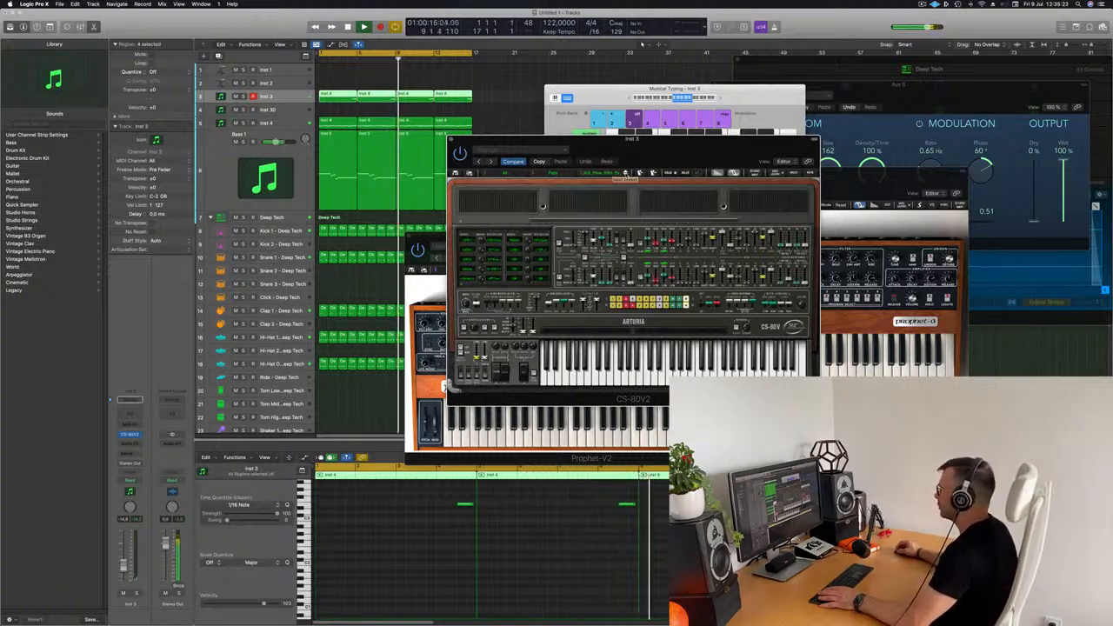
# - Switch the CS-80V2 to its Keyboard presets and audition from the first one through to allDead, restarting playback
pyautogui.click(533, 173)
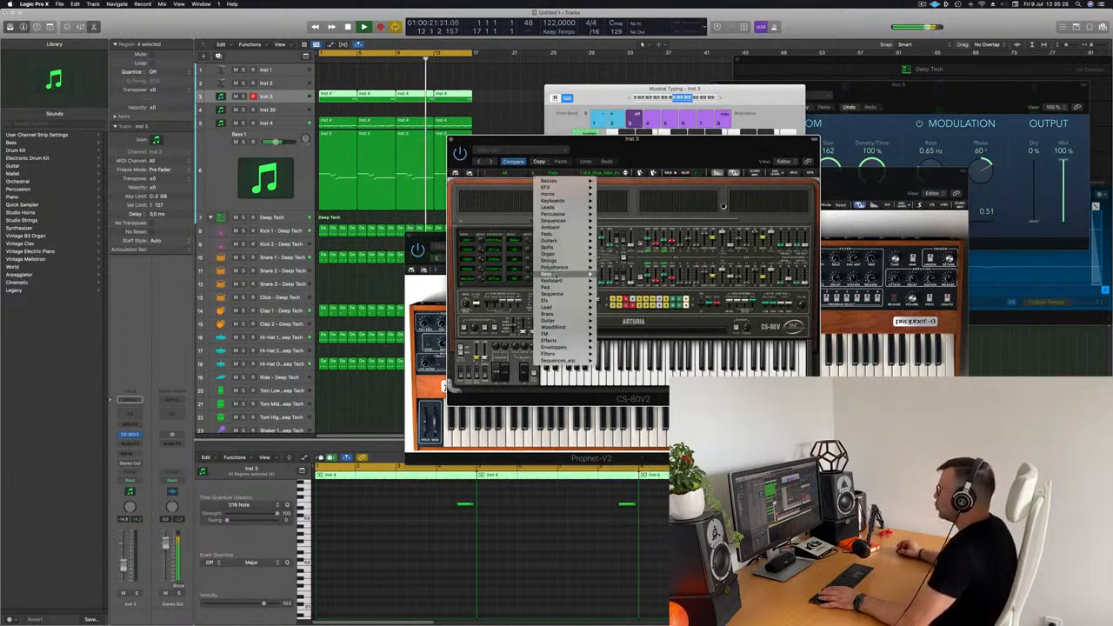
pyautogui.moveTo(556, 281)
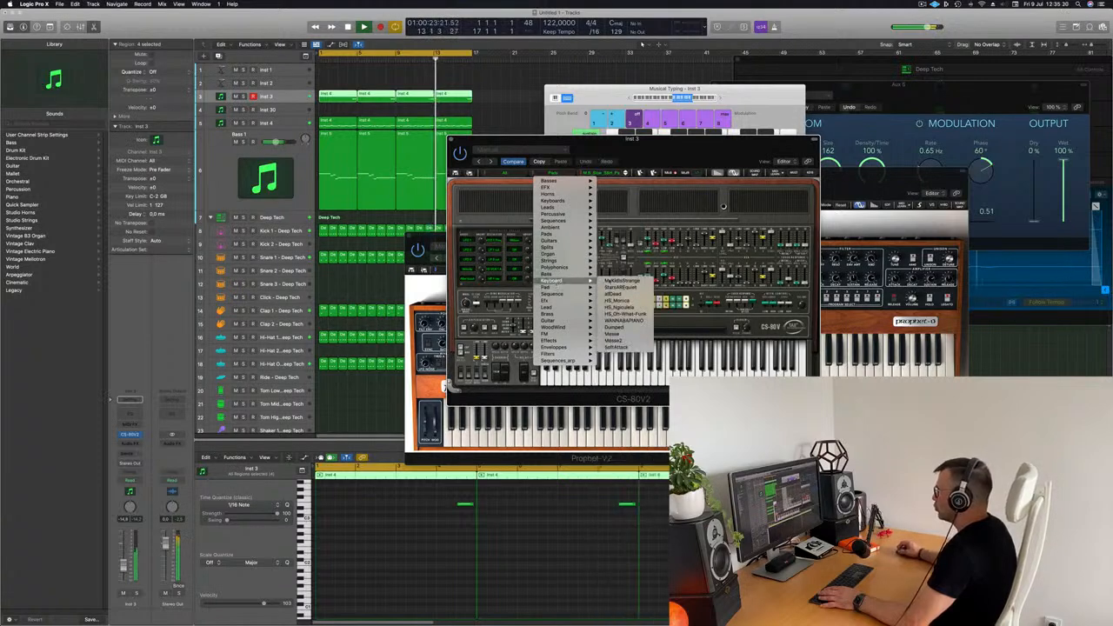
pyautogui.click(619, 281)
pyautogui.press('space')
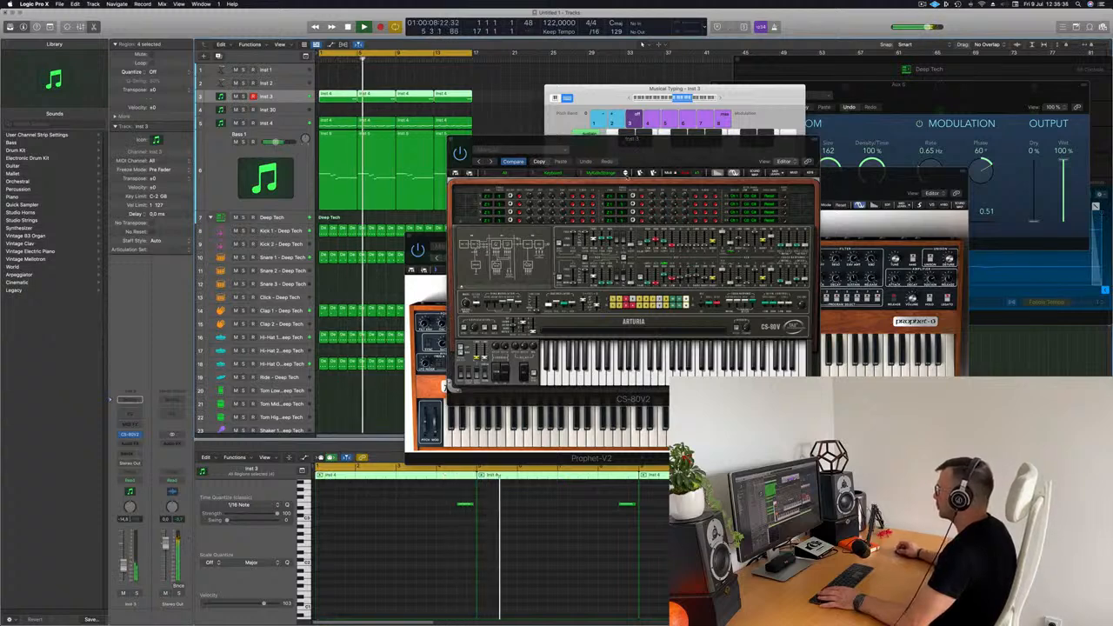
pyautogui.click(625, 172)
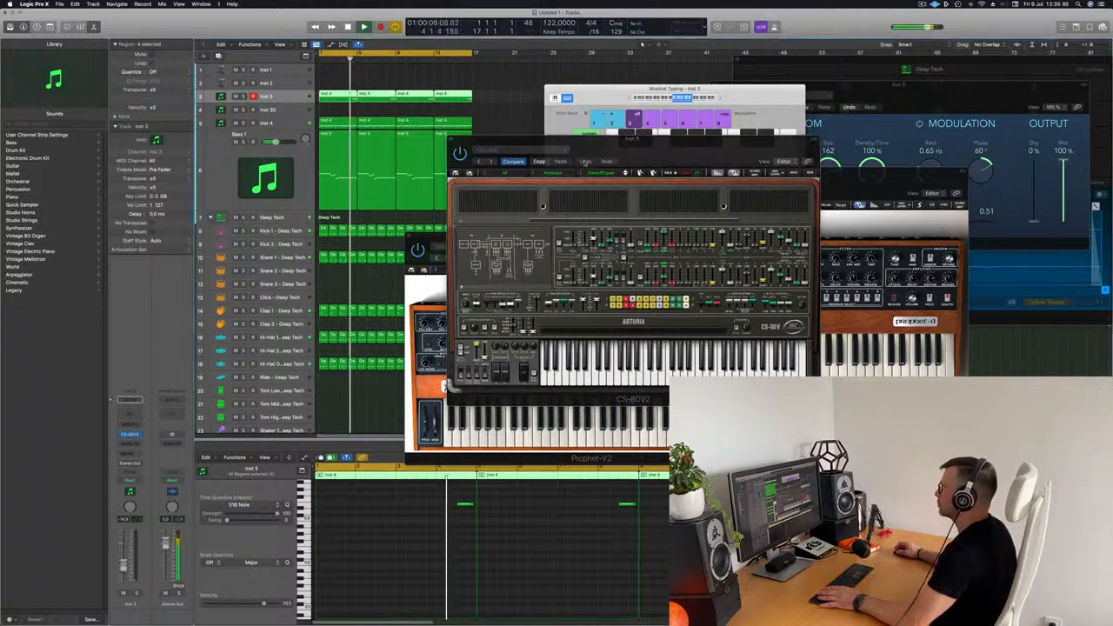
pyautogui.click(624, 172)
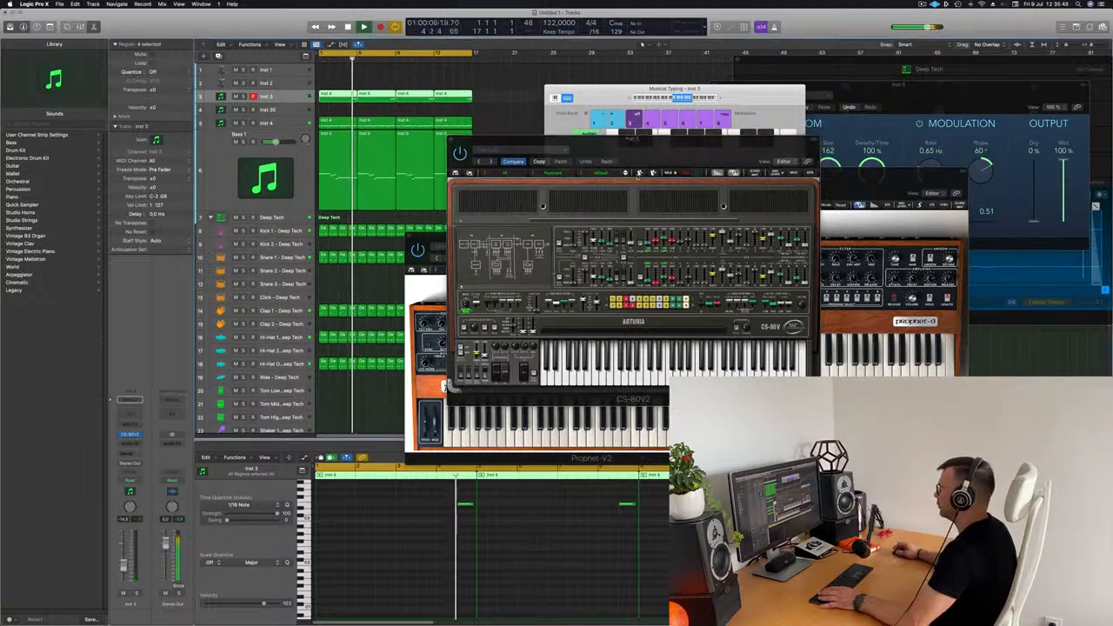
# - Close the CS-80V2 window and transpose the notes in all four Inst 3 regions down one octave
pyautogui.moveTo(657, 151)
pyautogui.mouseDown()
pyautogui.moveTo(701, 153)
pyautogui.moveTo(662, 157)
pyautogui.mouseUp()
pyautogui.click(454, 146)
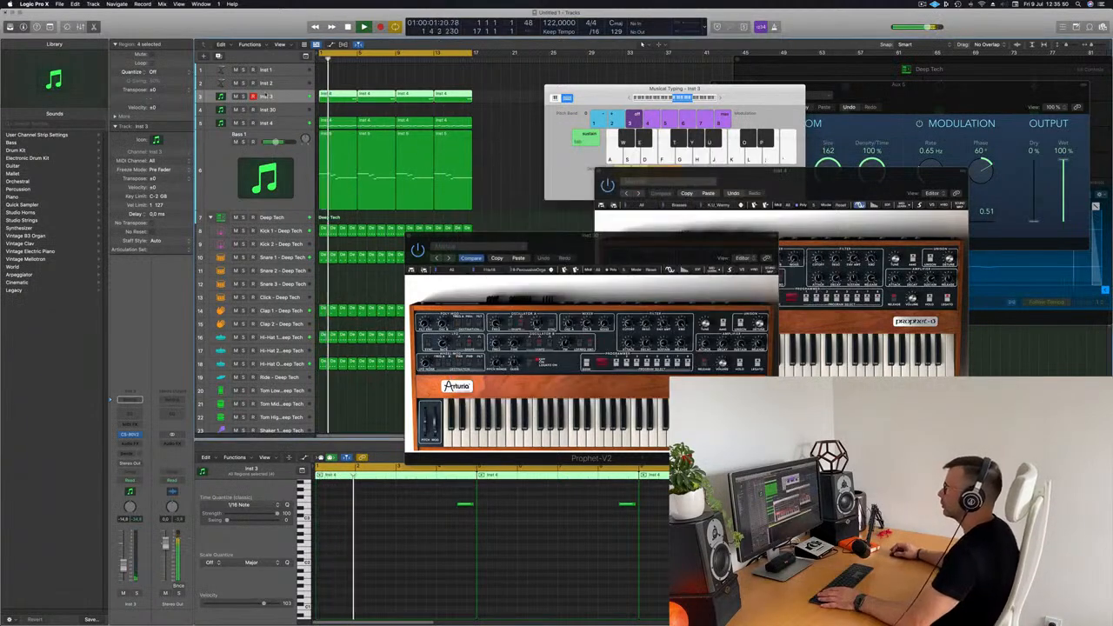
pyautogui.press('super+a')
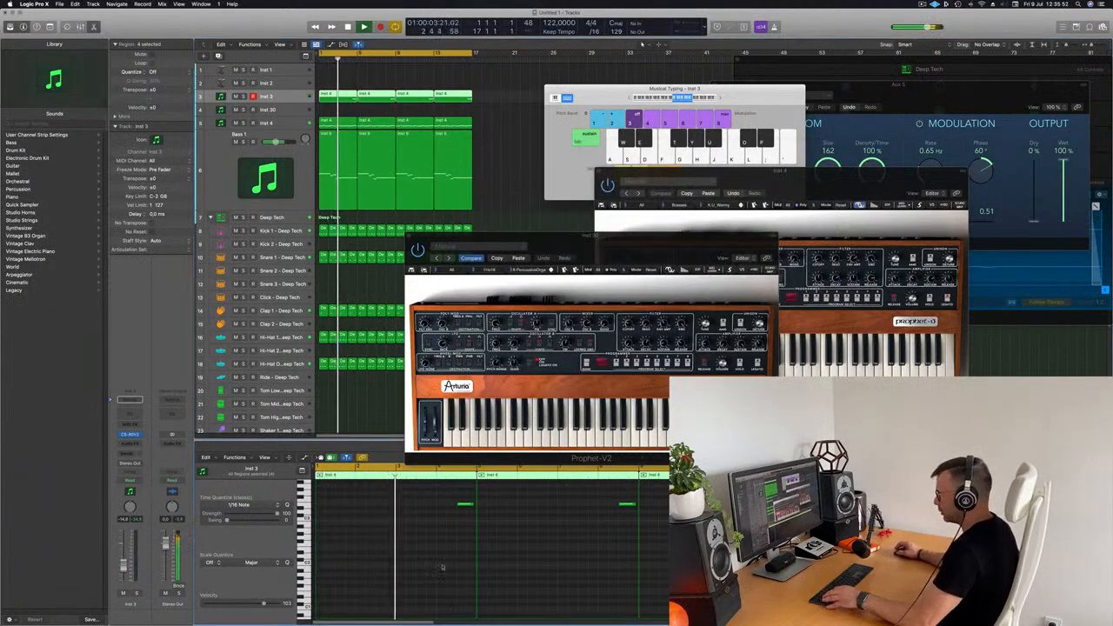
pyautogui.hotkey('alt', 'shift', 'Down')
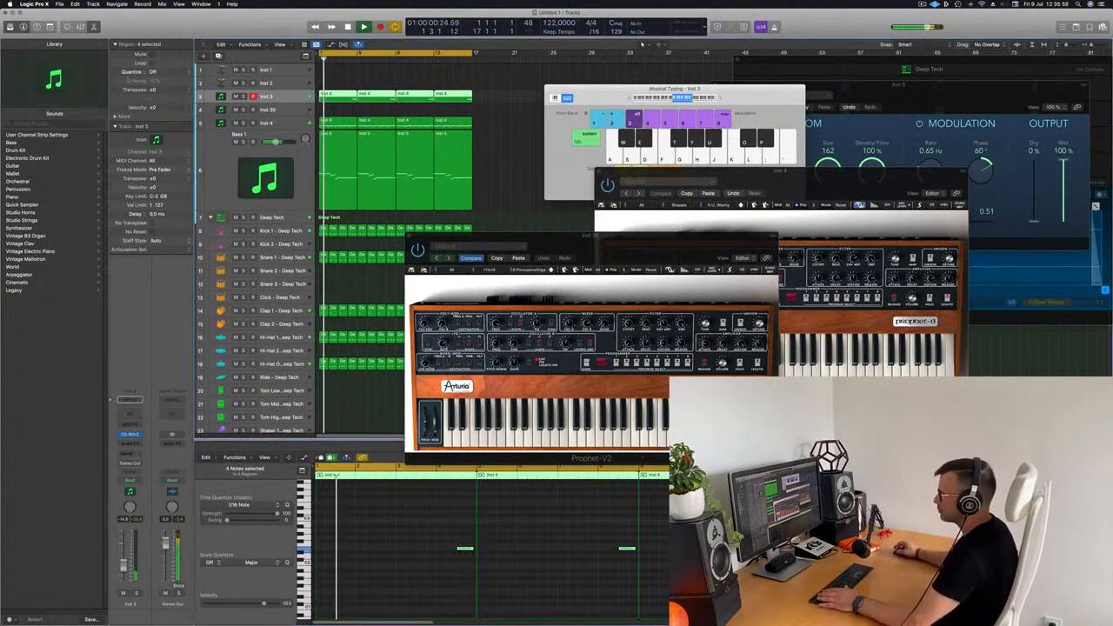
# - Close the Inst 30 Prophet-V2 window, move the Inst 4 Prophet-V2 window, and bring Musical Typing to the front
pyautogui.moveTo(664, 245); pyautogui.dragTo(641, 247)
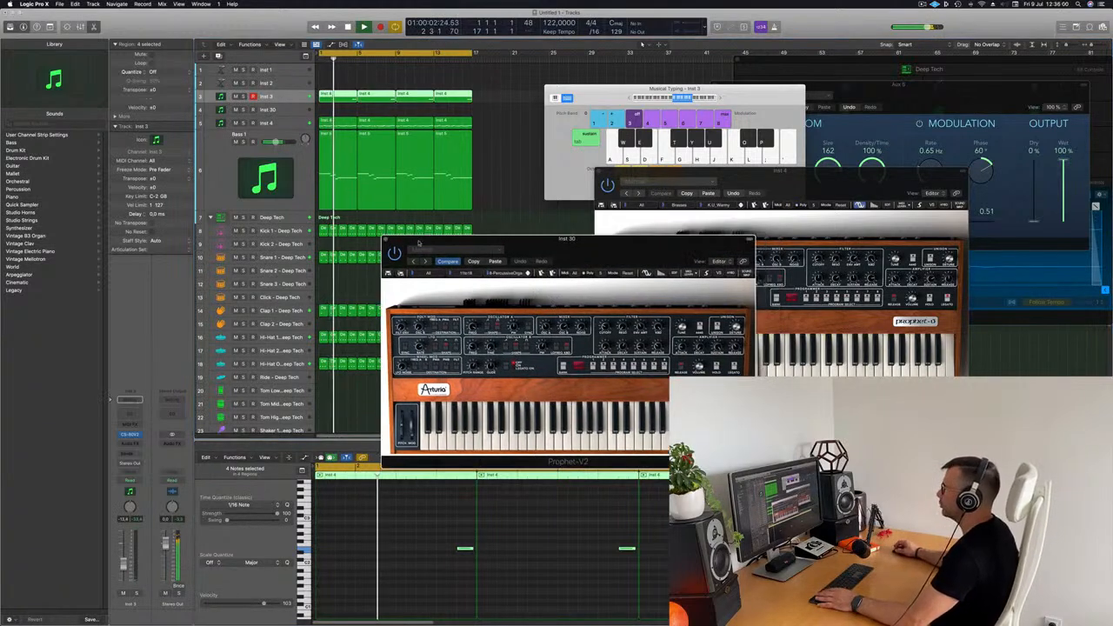
pyautogui.click(386, 240)
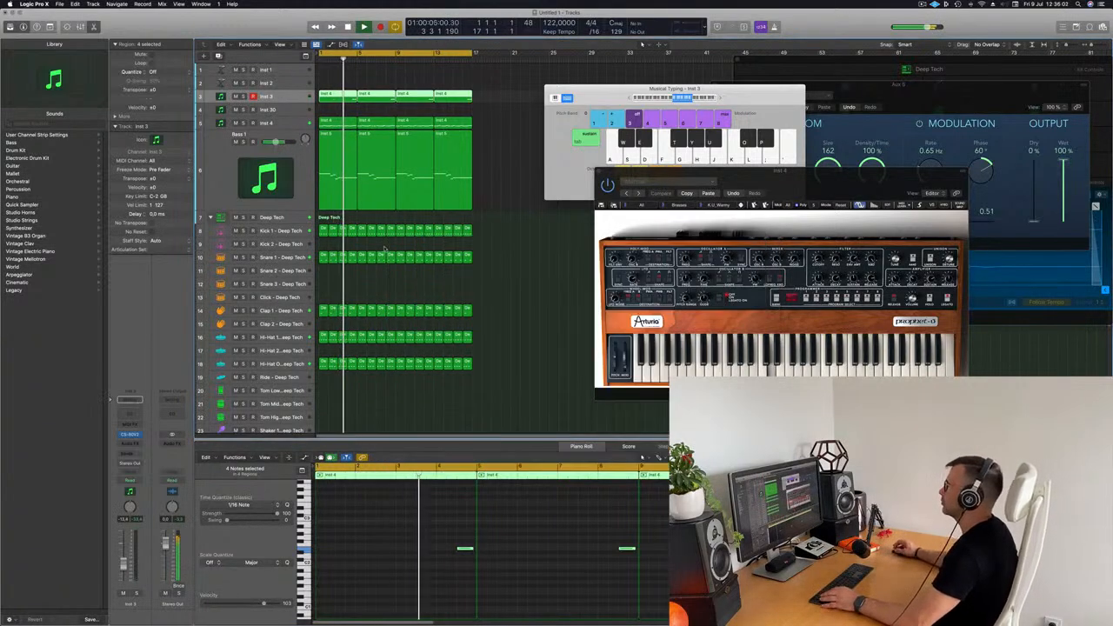
pyautogui.moveTo(780, 174); pyautogui.dragTo(685, 193)
pyautogui.click(616, 105)
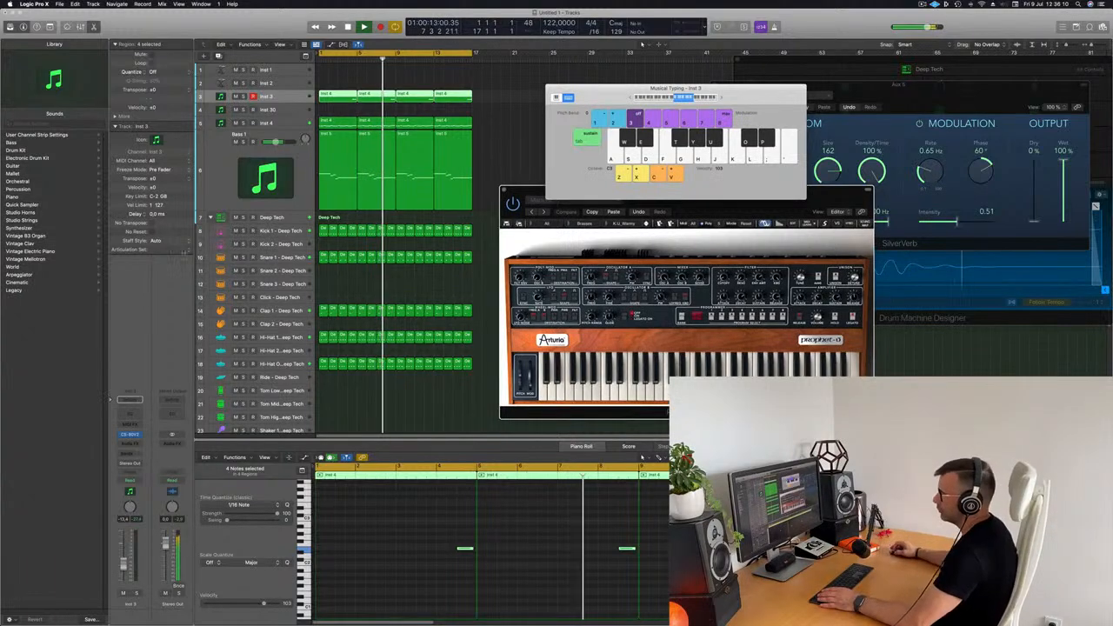
# - Add a send from the Inst 3 channel to Bus 5 (Aux 5) and deselect the regions
pyautogui.click(130, 454)
pyautogui.moveTo(130, 464)
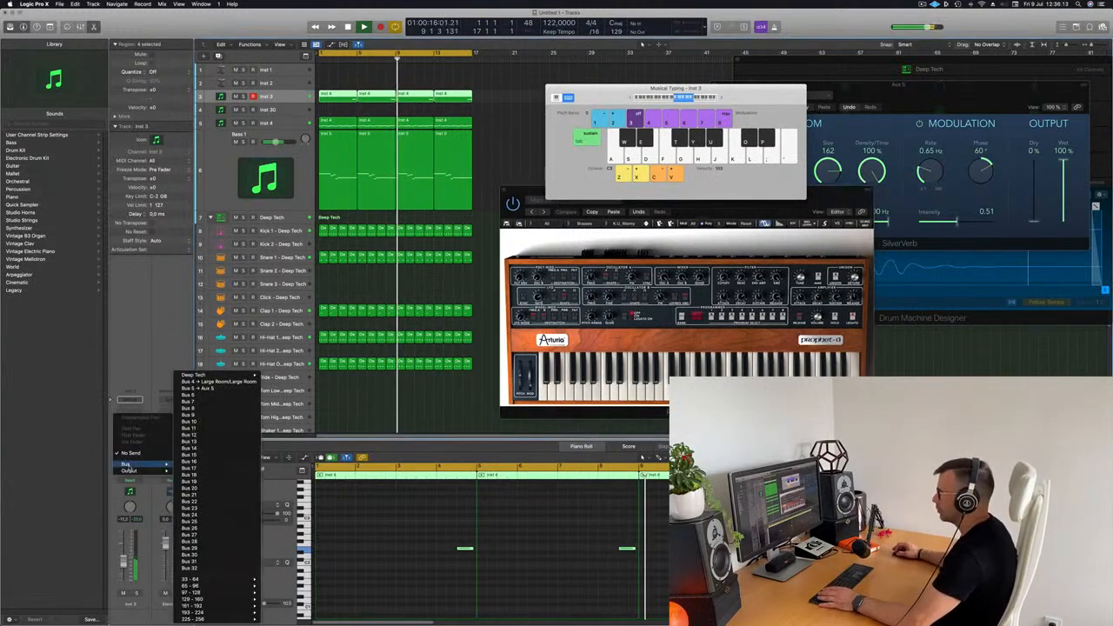
pyautogui.click(207, 388)
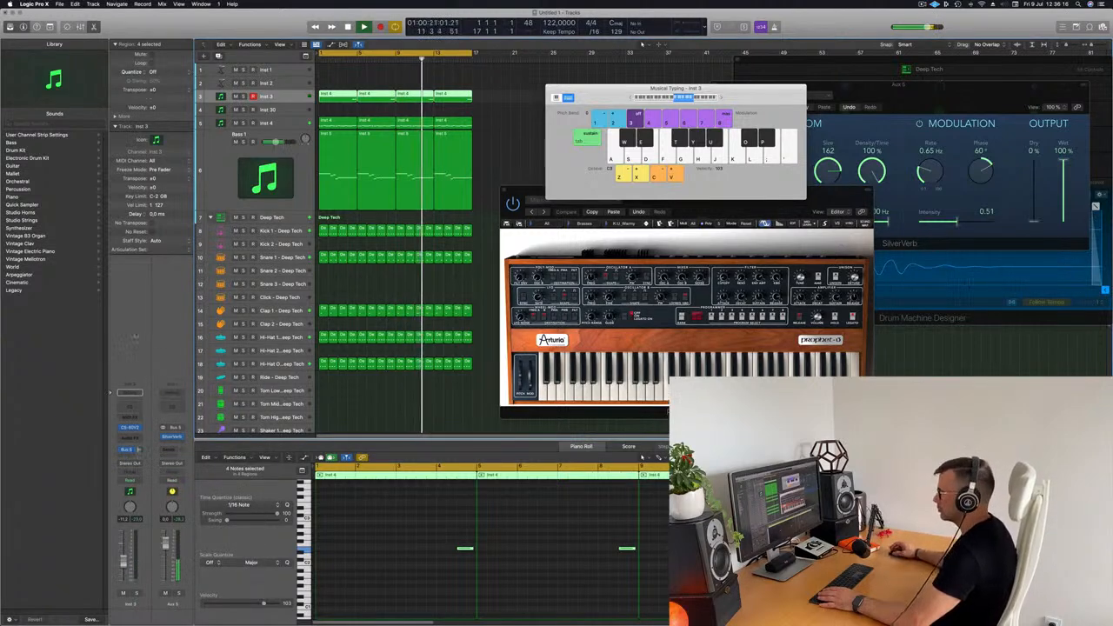
pyautogui.click(389, 399)
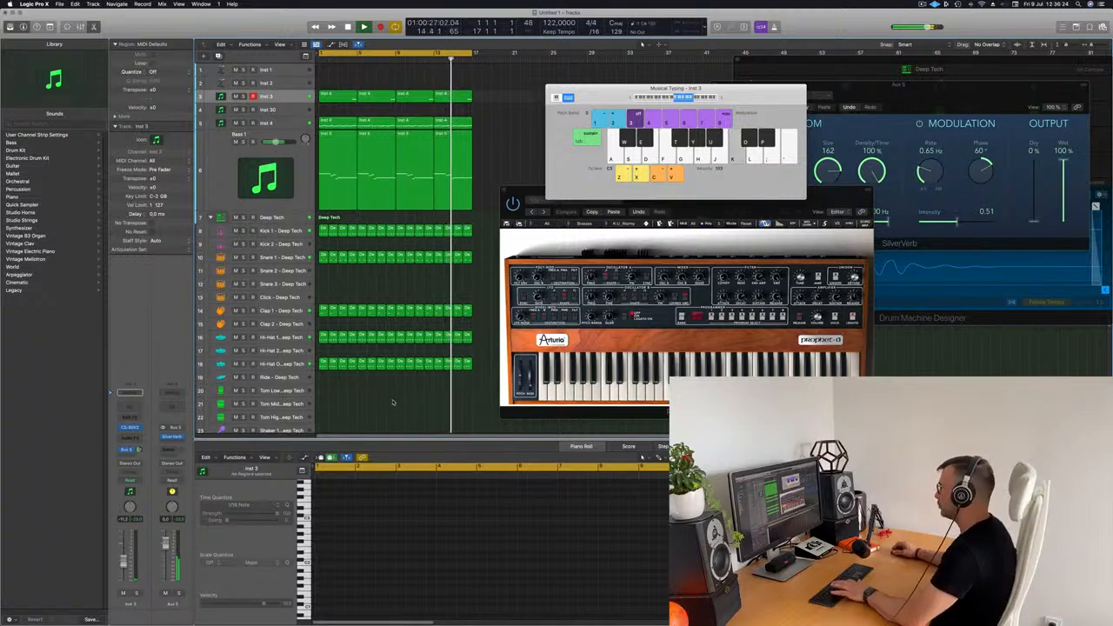
# - Close Musical Typing, show the mixer with the Inst 4 Prophet-V2 window moved off it, and restart playback
pyautogui.press('super+k')
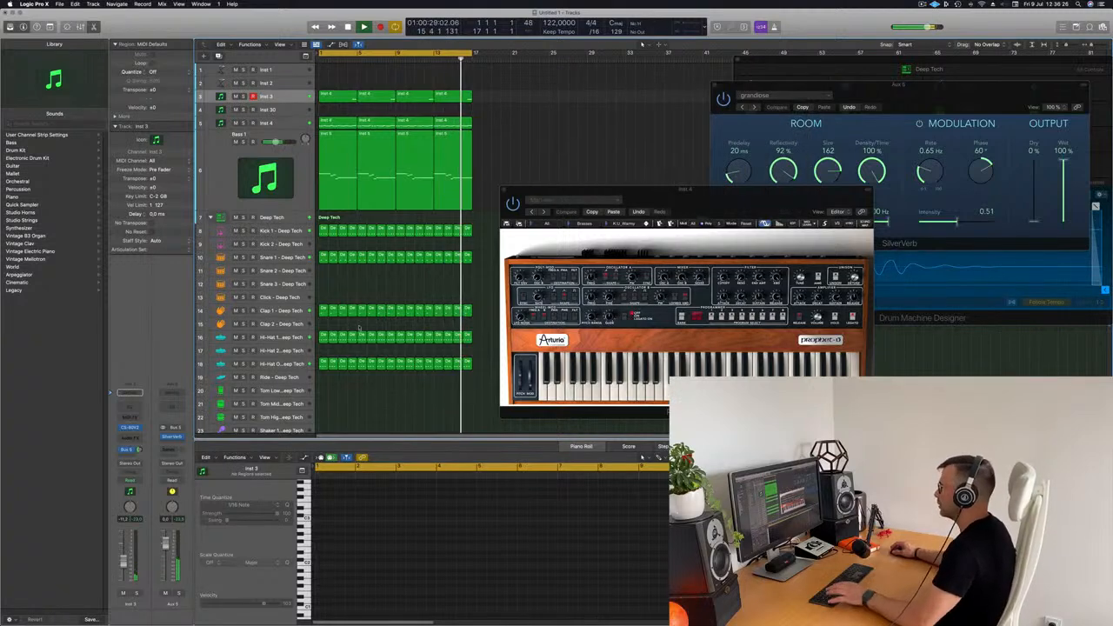
pyautogui.press('x')
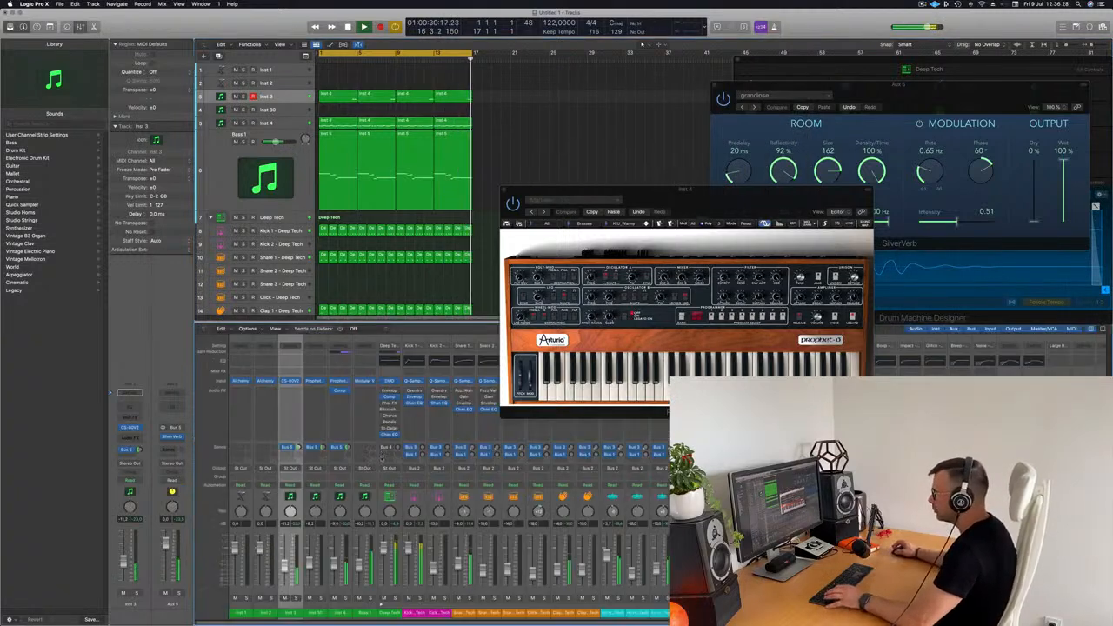
pyautogui.moveTo(657, 201); pyautogui.dragTo(957, 196)
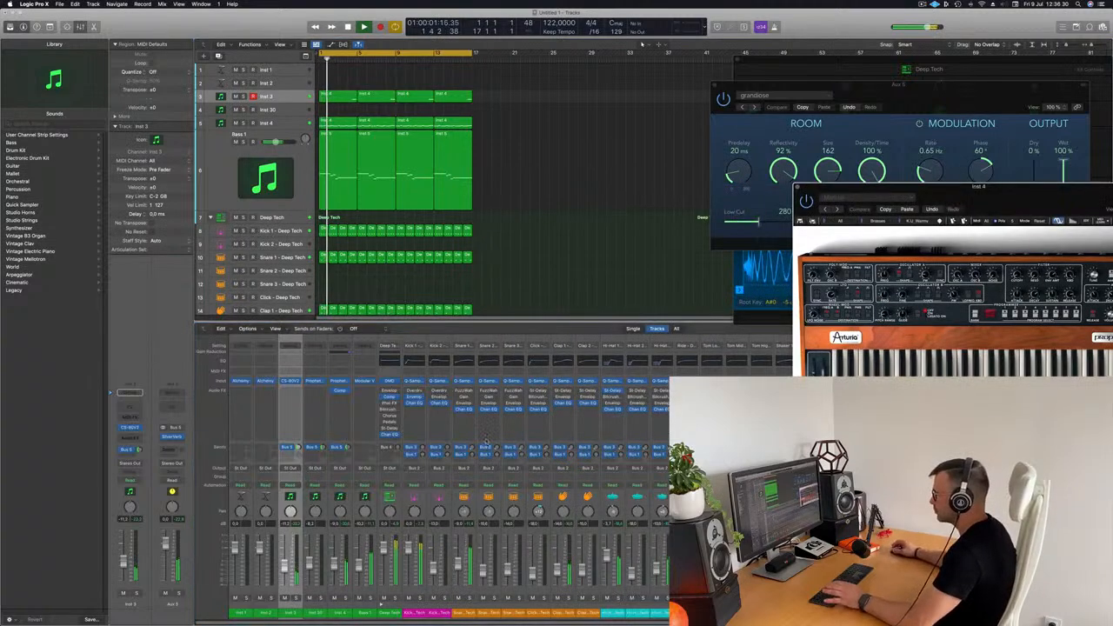
pyautogui.press('Return')
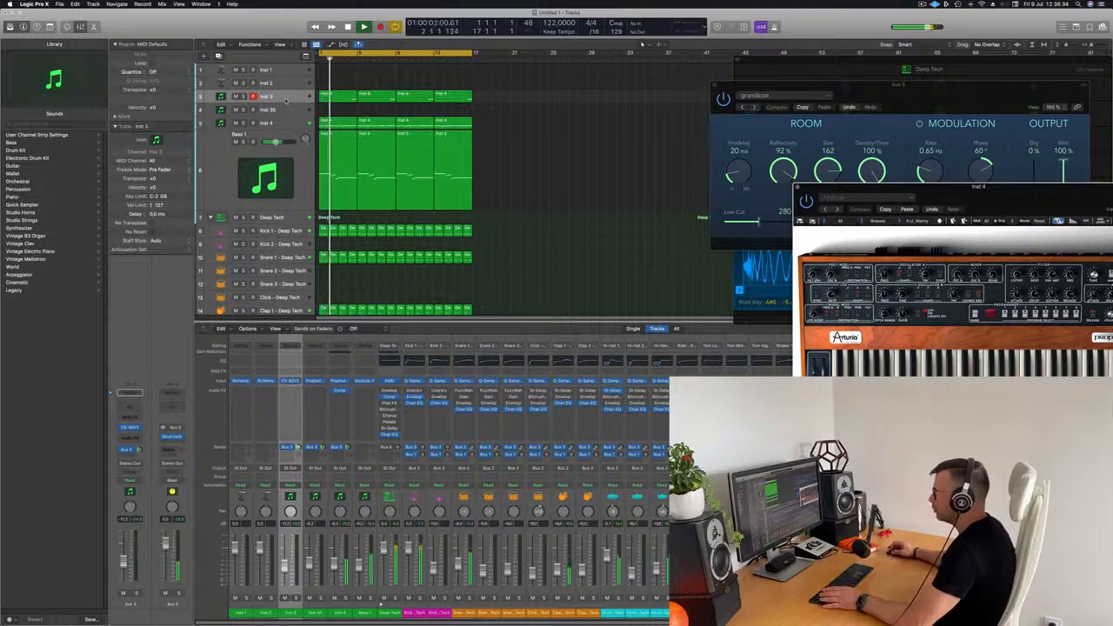
# - Enlarge the Inst 3 track's height and show the Piano Roll in place of the mixer
pyautogui.moveTo(285, 103); pyautogui.dragTo(285, 137)
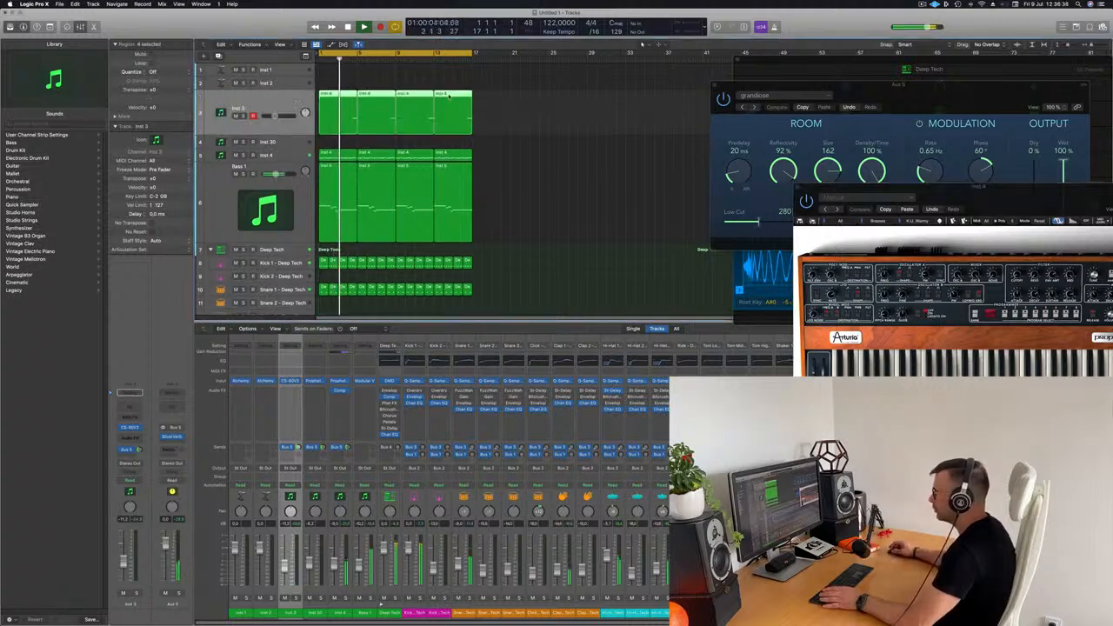
pyautogui.press('p')
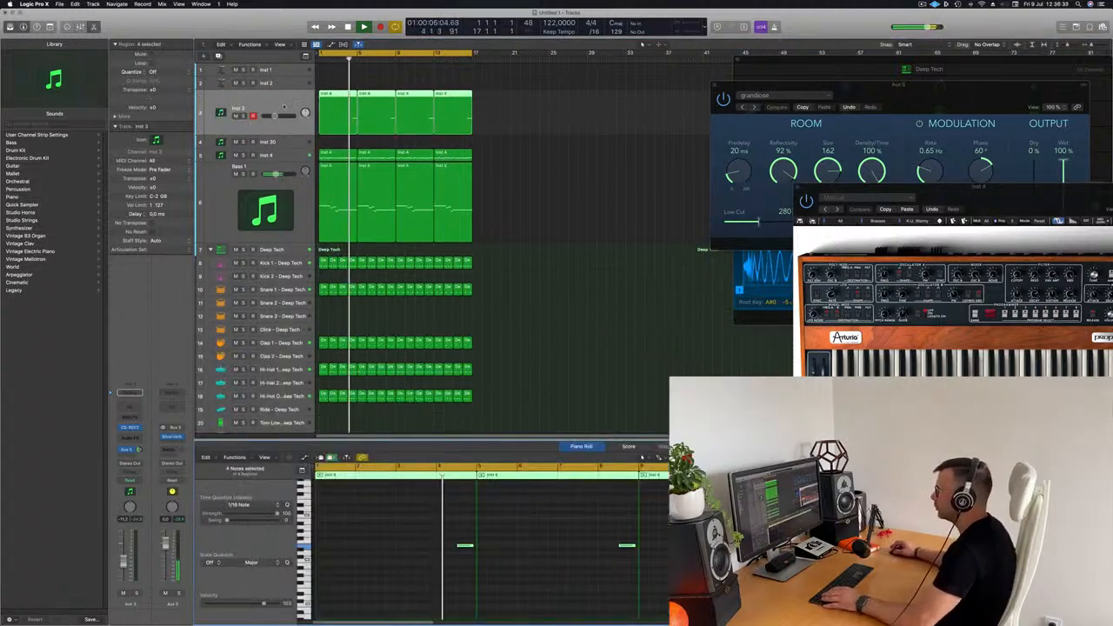
pyautogui.click(610, 179)
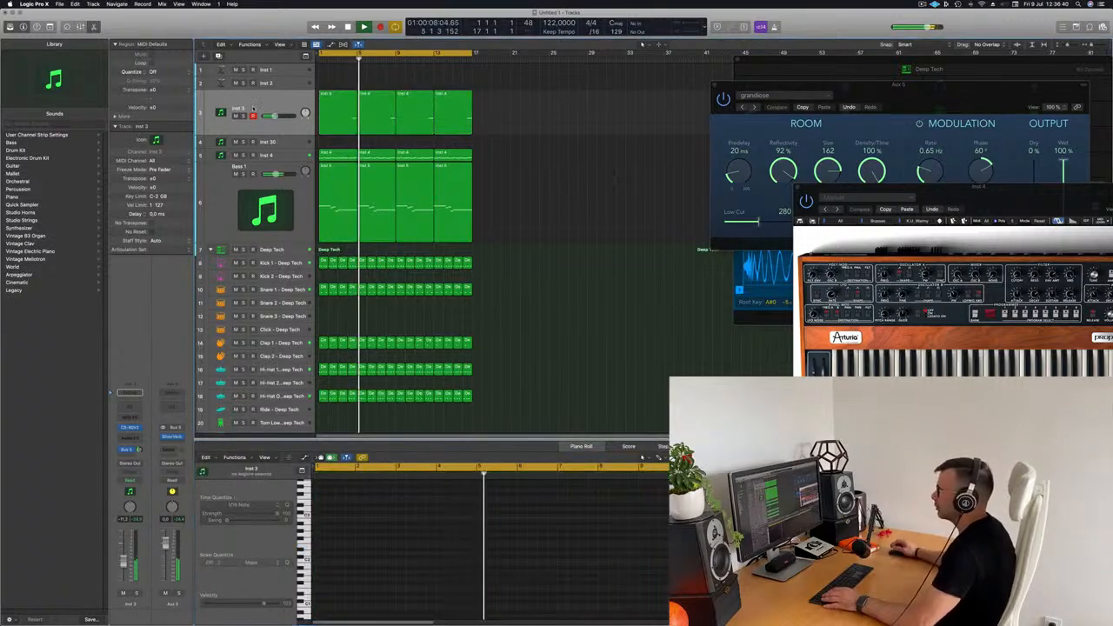
# - Select all the notes in the four Inst 3 regions and transpose them down another octave
pyautogui.click(257, 109)
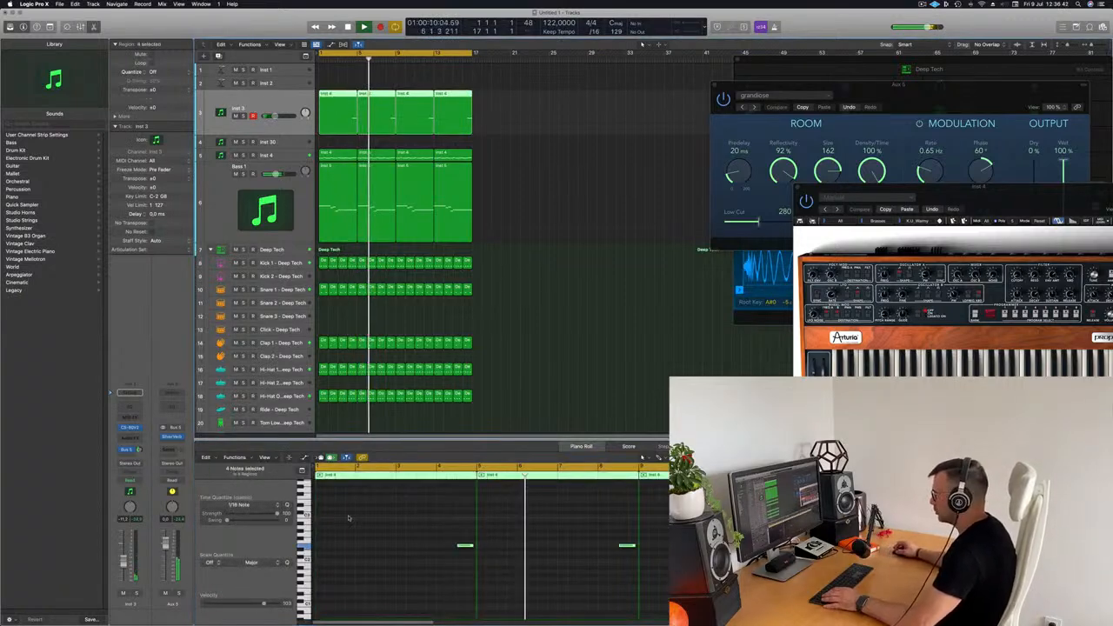
pyautogui.press('super+a')
pyautogui.hotkey('alt', 'shift', 'Down')
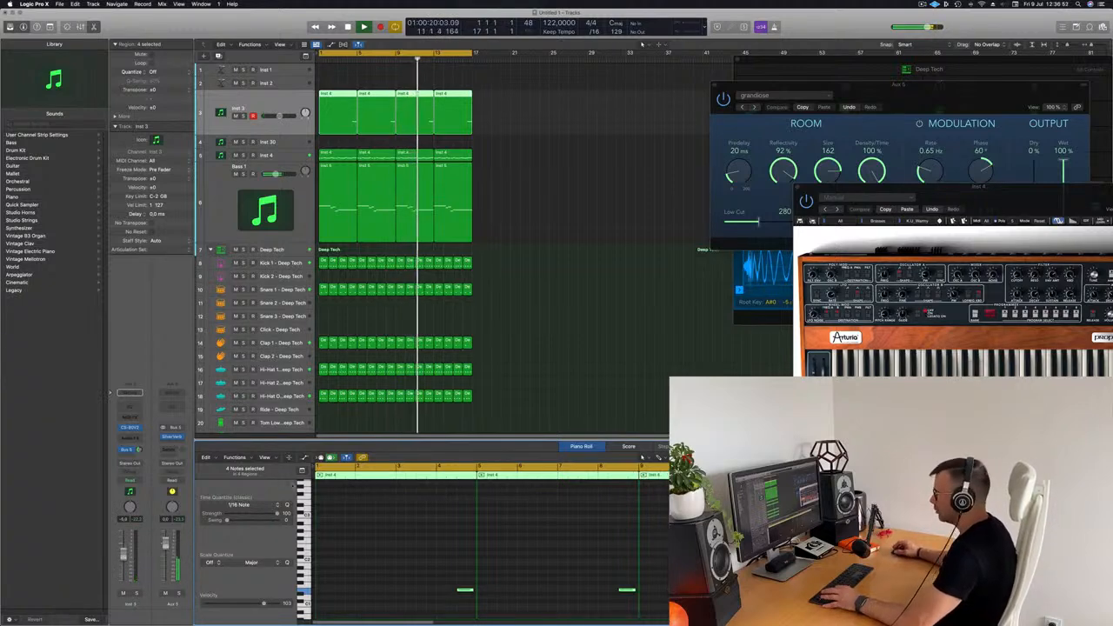
# - Show the mixer in place of the Piano Roll and copy the Compressor from the Inst 4 channel to Inst 3
pyautogui.press('x')
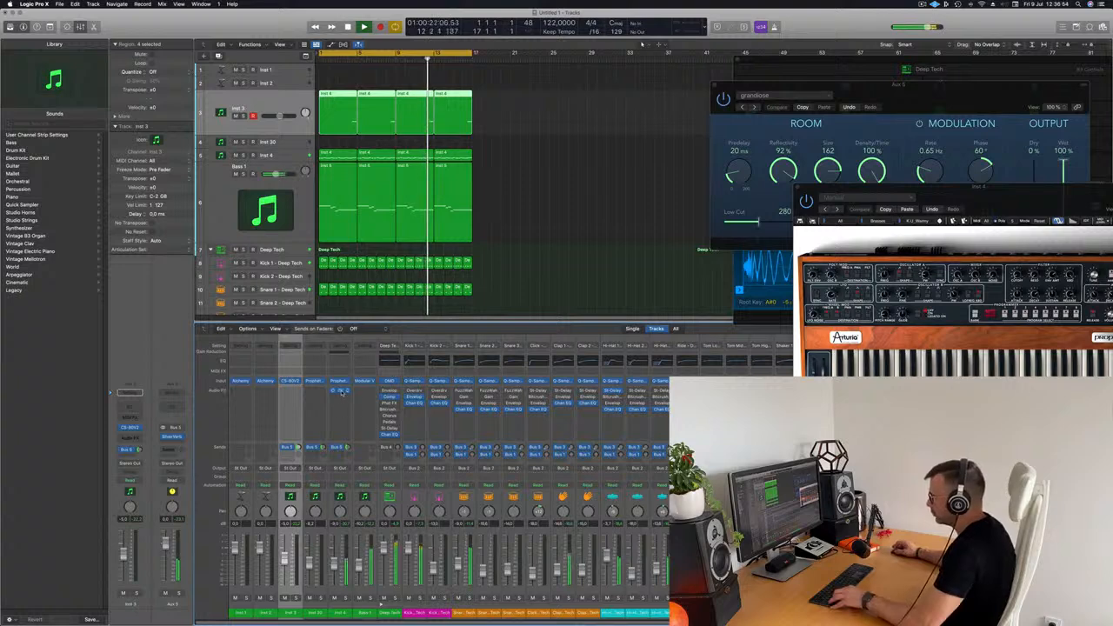
pyautogui.moveTo(311, 396); pyautogui.dragTo(294, 394)
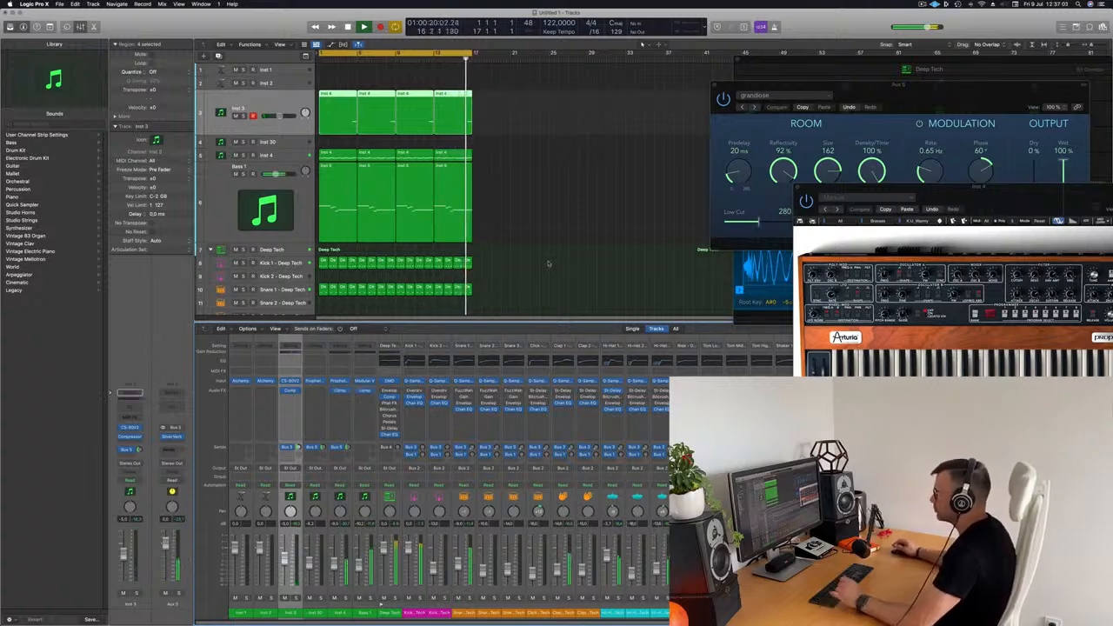
# - Copy the first Clap 1 region to bar 1 of the Shaker 1 track and play the loop from the start
pyautogui.scroll(-3, 532, 254)
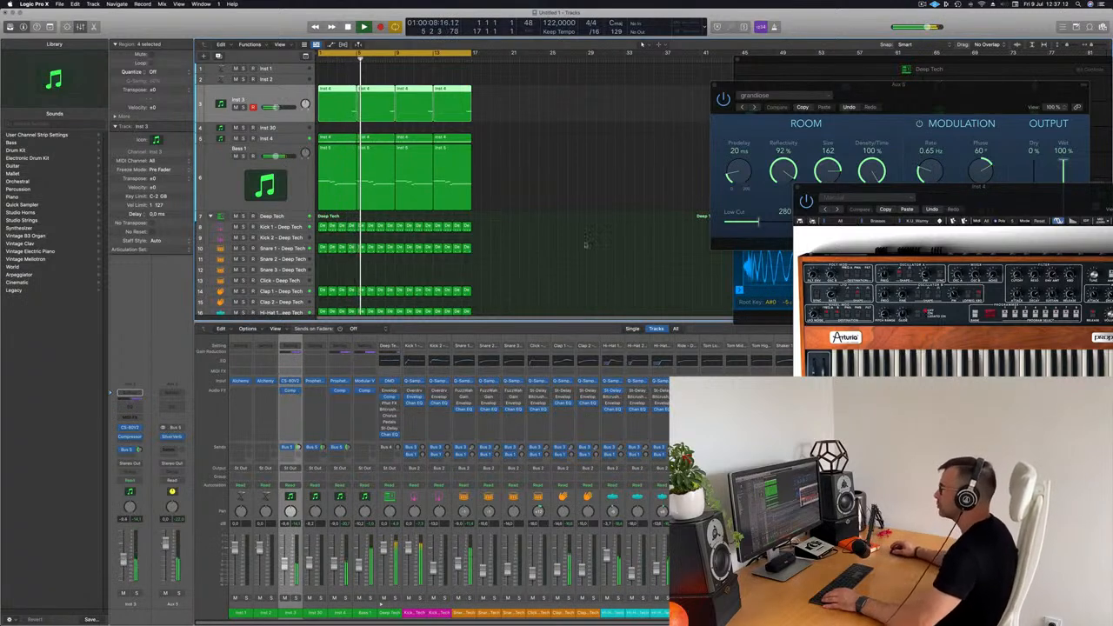
pyautogui.scroll(-3, 552, 222)
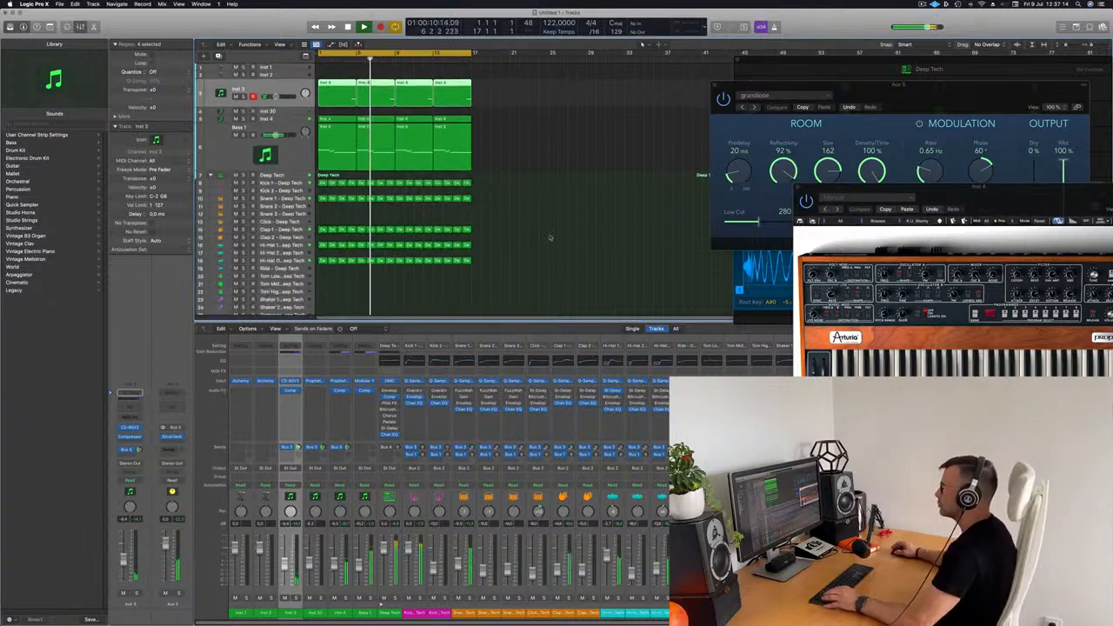
pyautogui.scroll(-3, 549, 236)
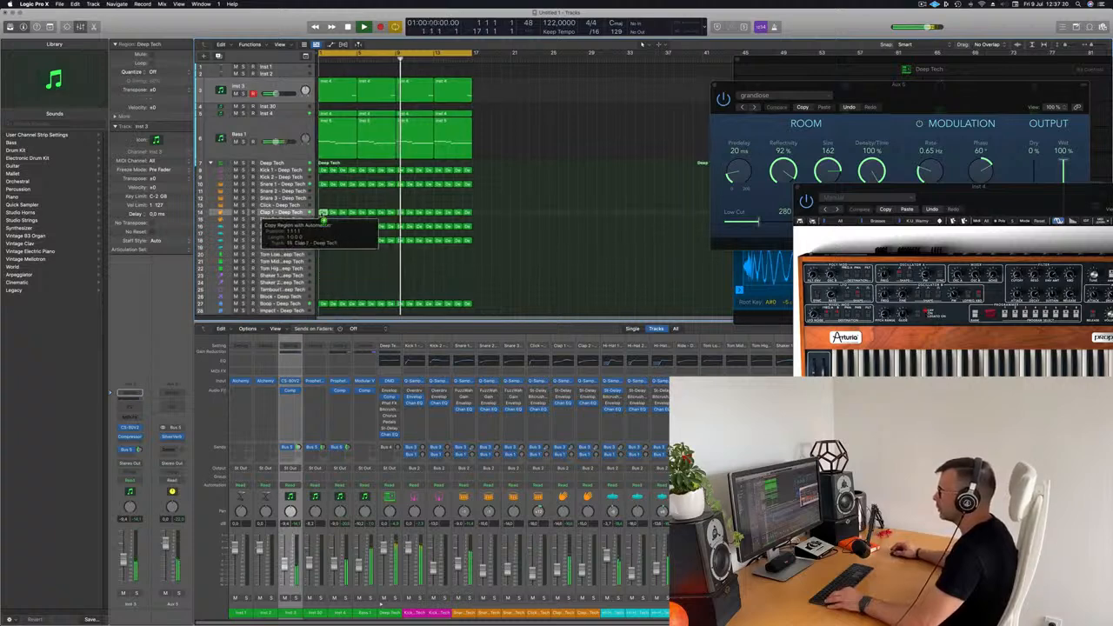
pyautogui.moveTo(327, 219); pyautogui.dragTo(331, 277)
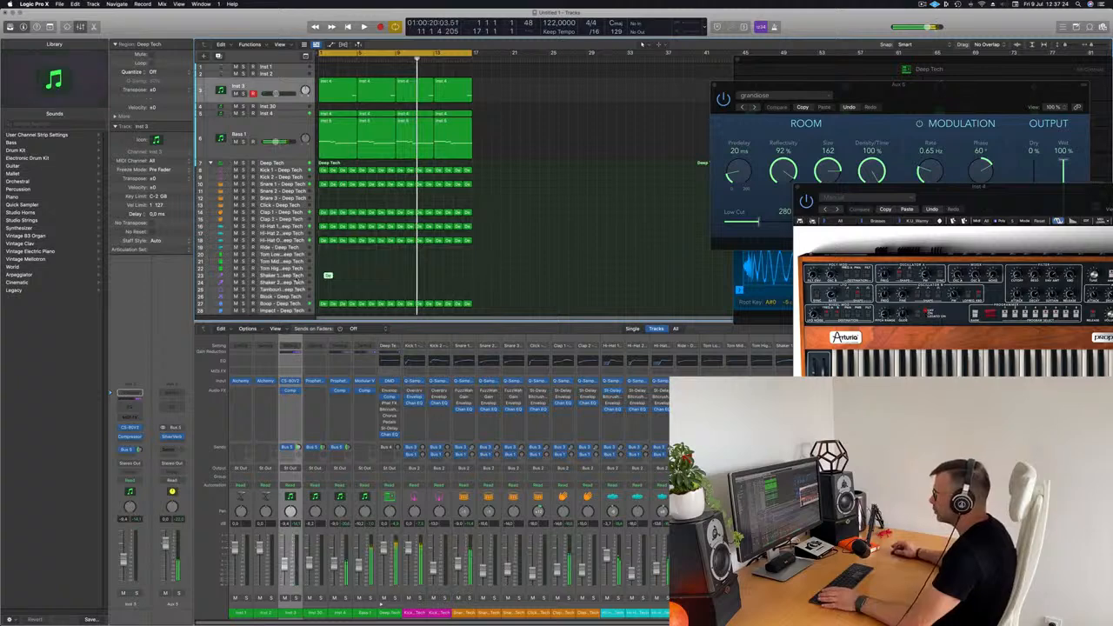
pyautogui.click(328, 276)
pyautogui.press('Return')
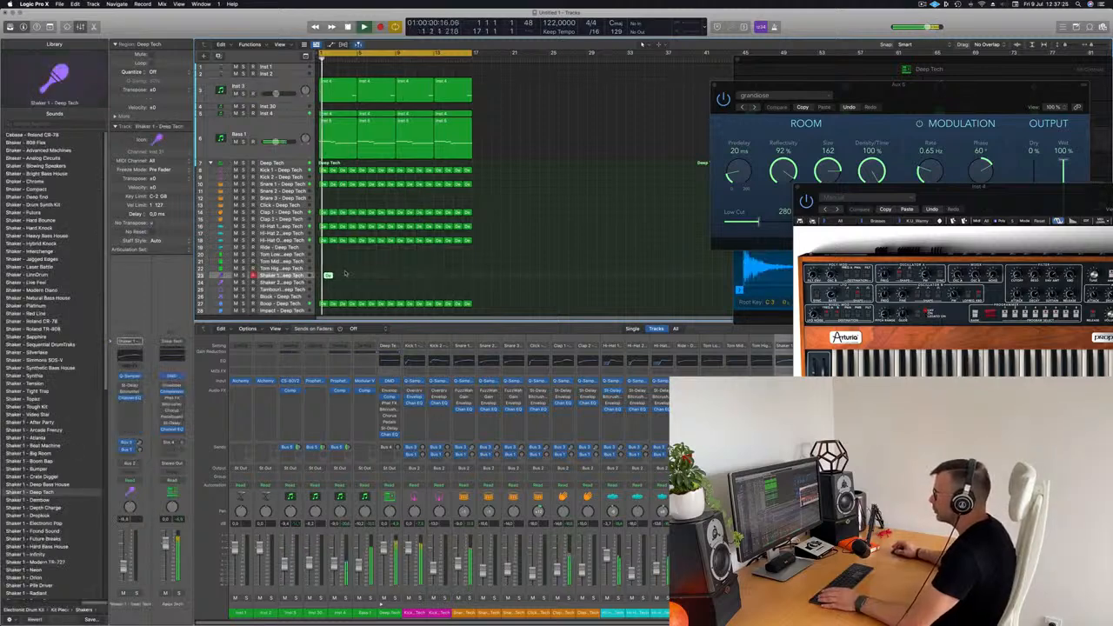
# - Move the copied region from Shaker 1 down to the Shaker 2 track at bar 1 and audition it from the start
pyautogui.press('super+Right')
pyautogui.press('super+Right')
pyautogui.press('super+Right')
pyautogui.press('super+Right')
pyautogui.moveTo(336, 276); pyautogui.dragTo(327, 284)
pyautogui.hscroll(-2, 333, 284)
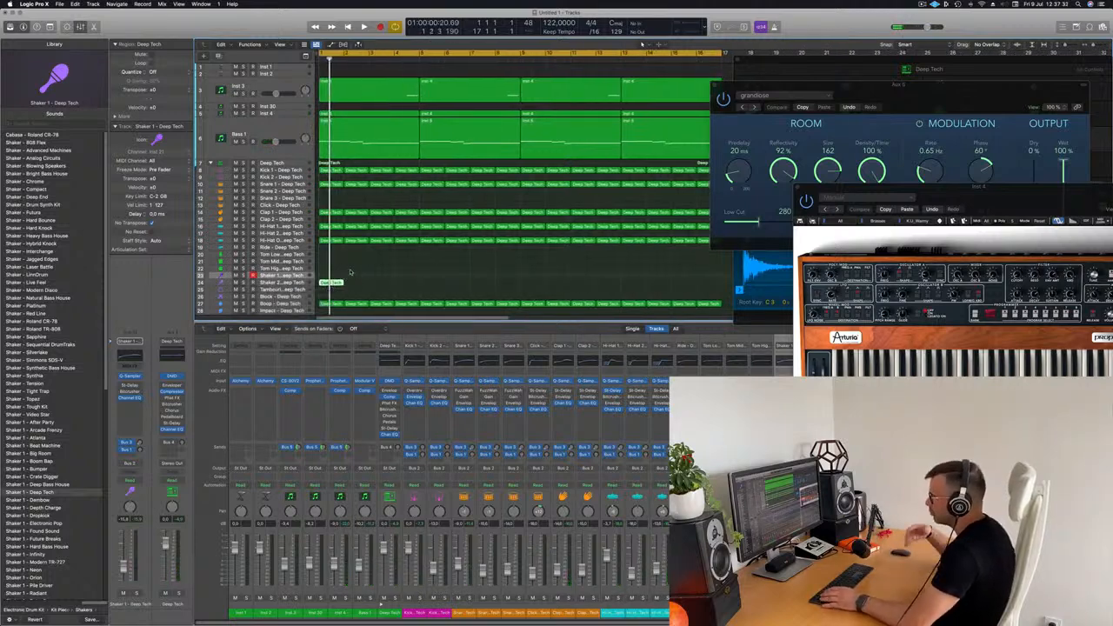
pyautogui.press('Return')
pyautogui.press('space')
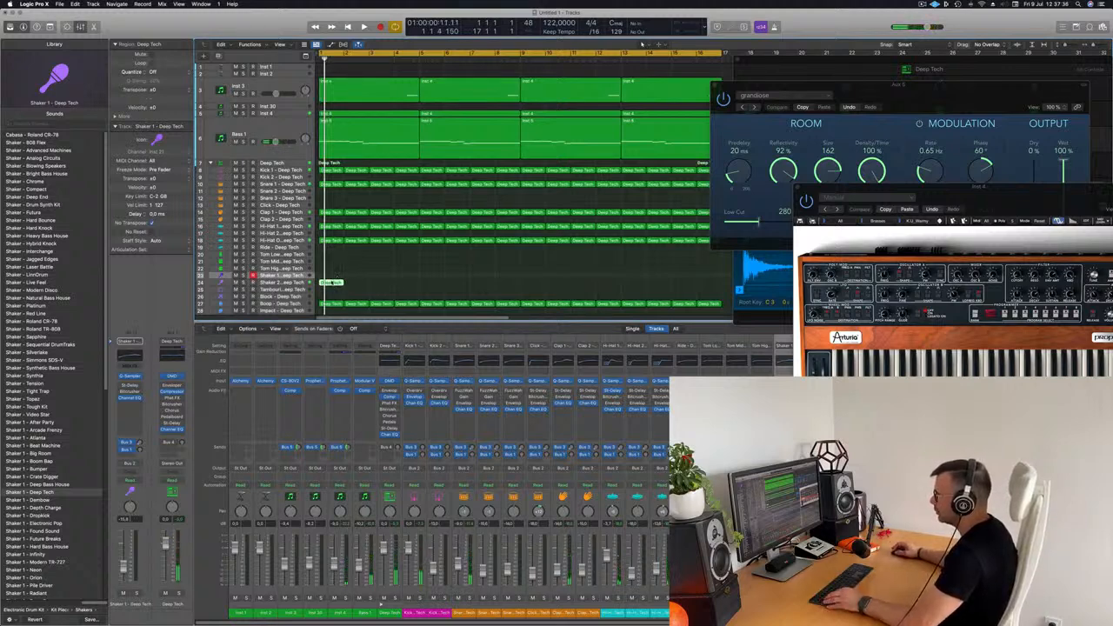
# - In the Shaker 2 region, duplicate the four notes onto all sixteenth steps of the bar and transpose the 16 notes up an octave
pyautogui.doubleClick(331, 283)
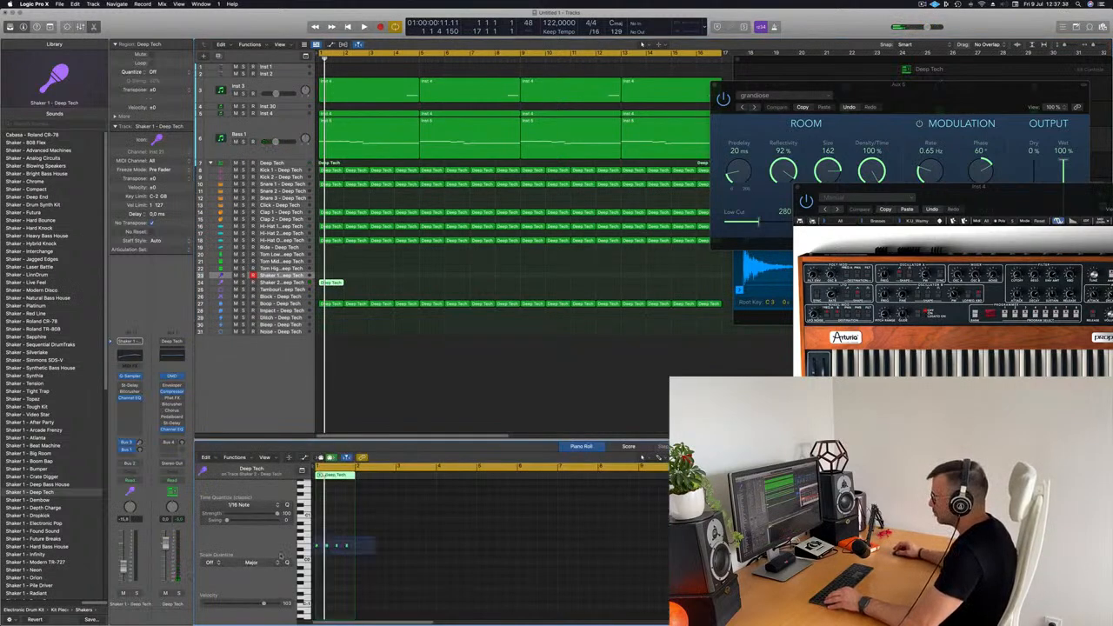
pyautogui.scroll(5, 360, 567)
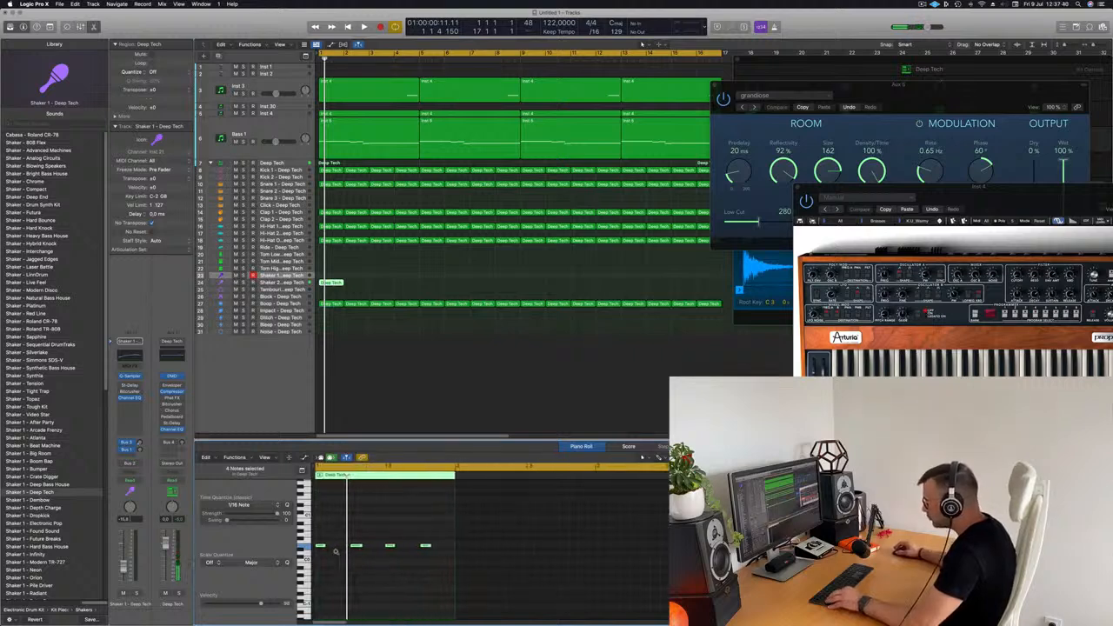
pyautogui.scroll(5, 331, 542)
pyautogui.moveTo(338, 546)
pyautogui.mouseDown()
pyautogui.moveTo(326, 549)
pyautogui.moveTo(343, 553)
pyautogui.mouseUp()
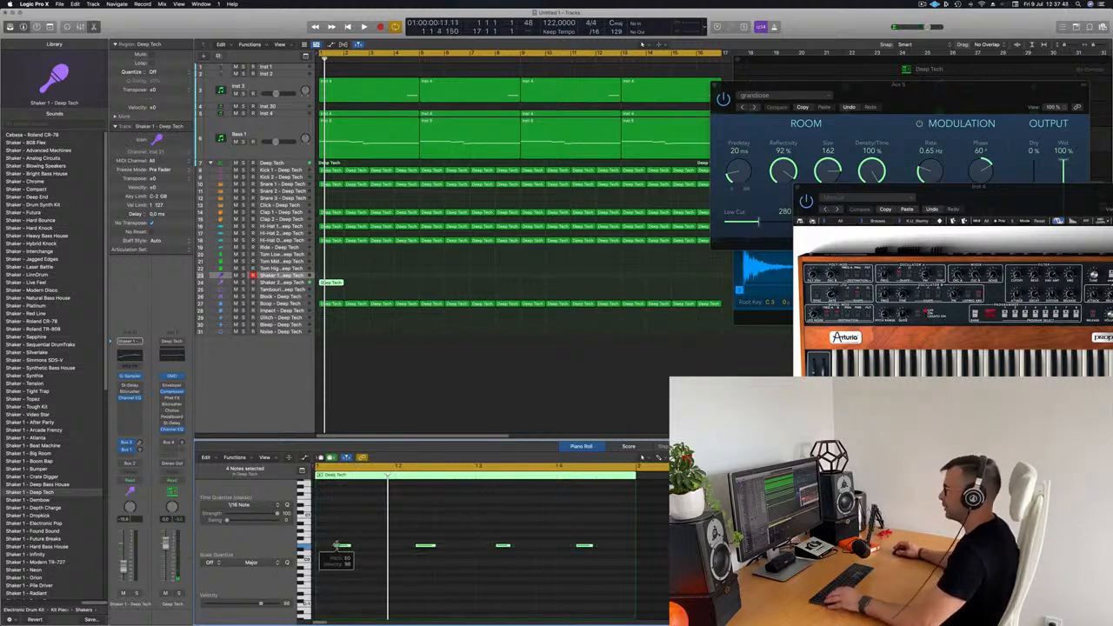
pyautogui.moveTo(341, 549); pyautogui.dragTo(328, 552)
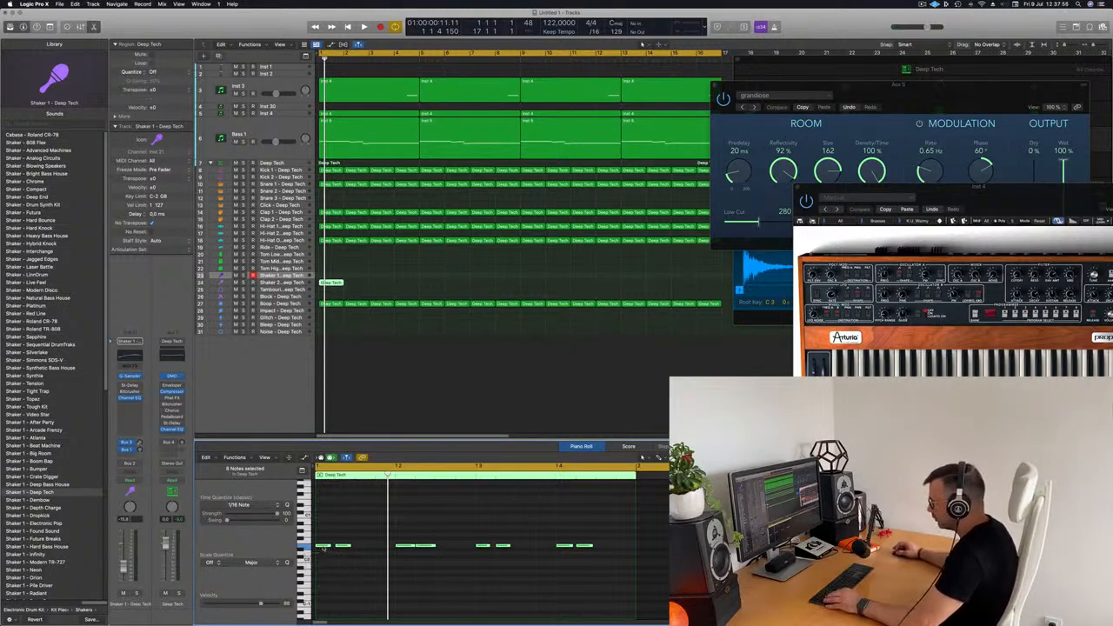
pyautogui.moveTo(331, 553); pyautogui.dragTo(357, 578)
pyautogui.hotkey('alt', 'shift', 'Up')
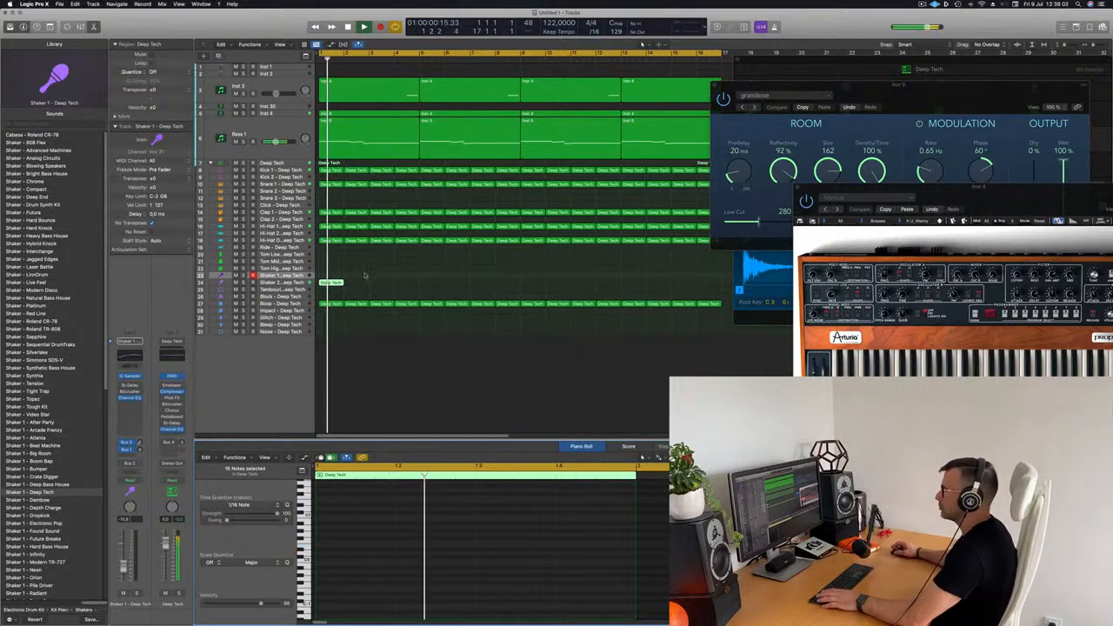
# - Repeat the one-bar Shaker 2 region through bar 16 and start playback
pyautogui.click(296, 283)
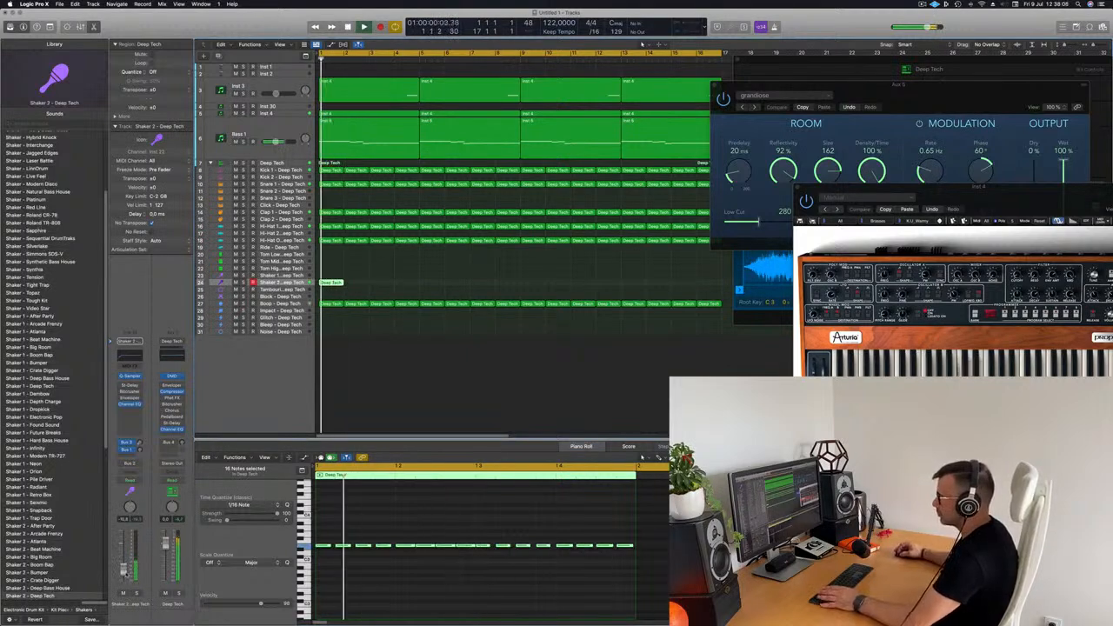
pyautogui.click(338, 285)
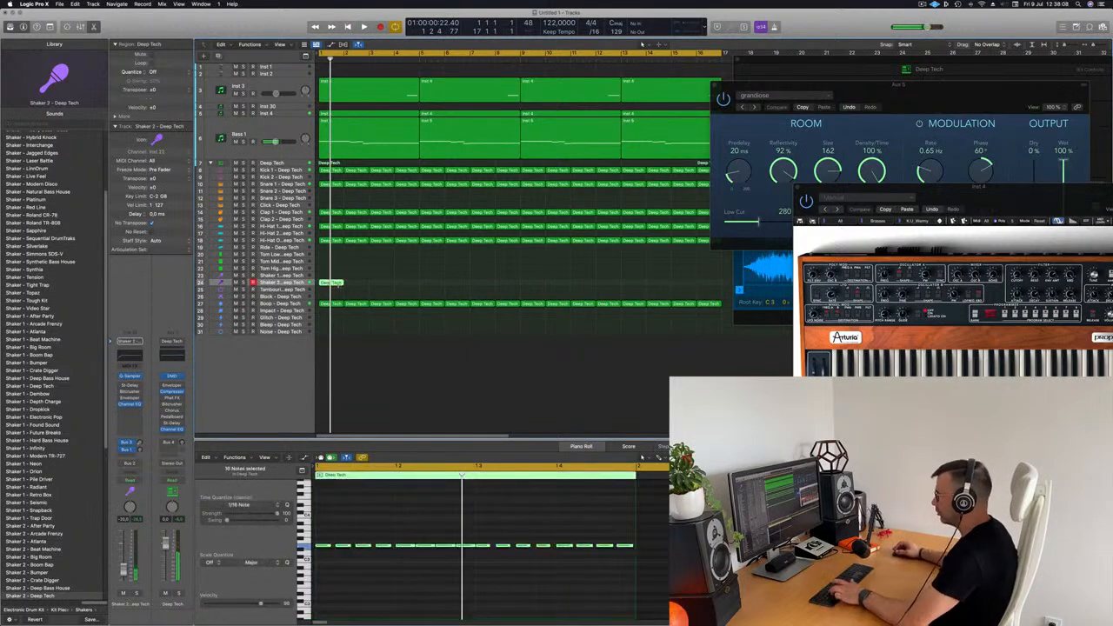
pyautogui.press('super+r')
pyautogui.press('super+r')
pyautogui.press('super+r')
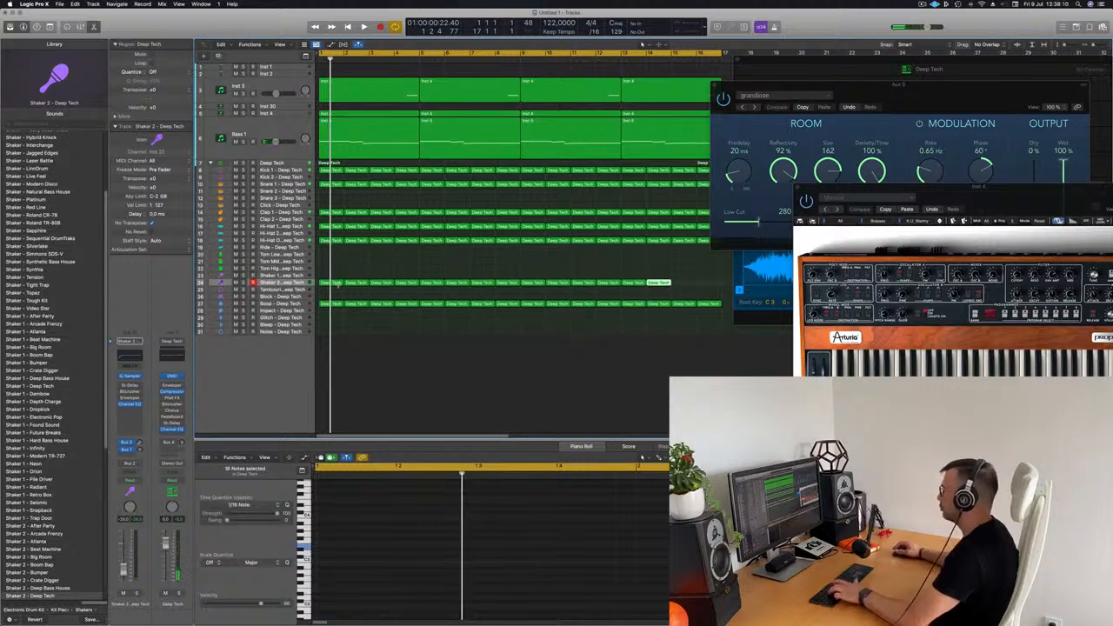
pyautogui.press('space')
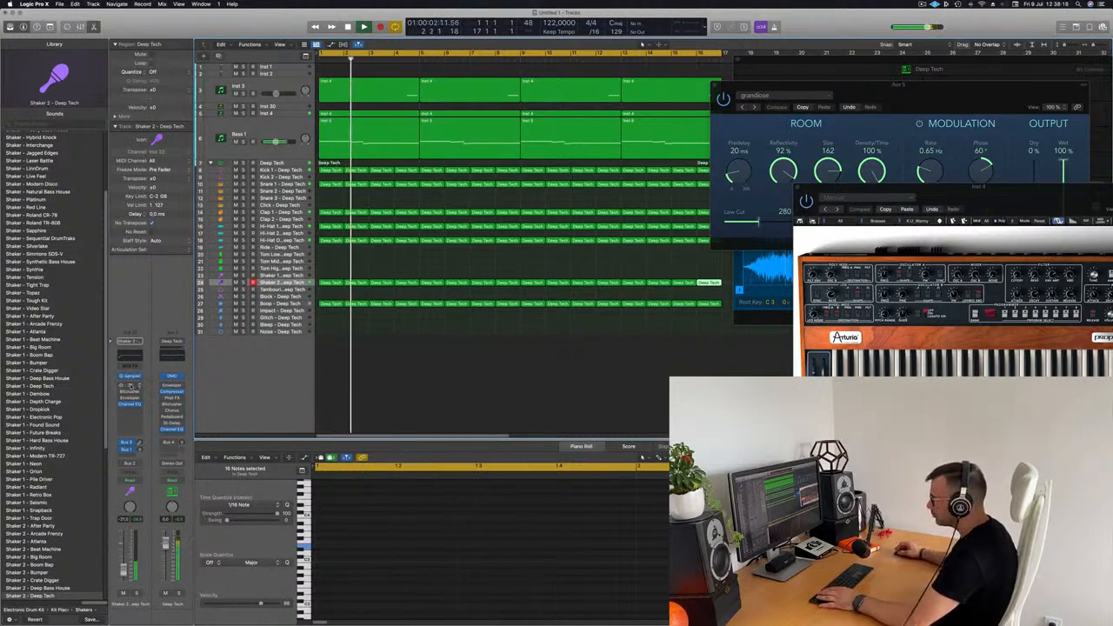
# - Set the Shaker 2 Stereo Delay's output mix to 36% left and 32% right, and lower the track's volume slightly
pyautogui.click(129, 386)
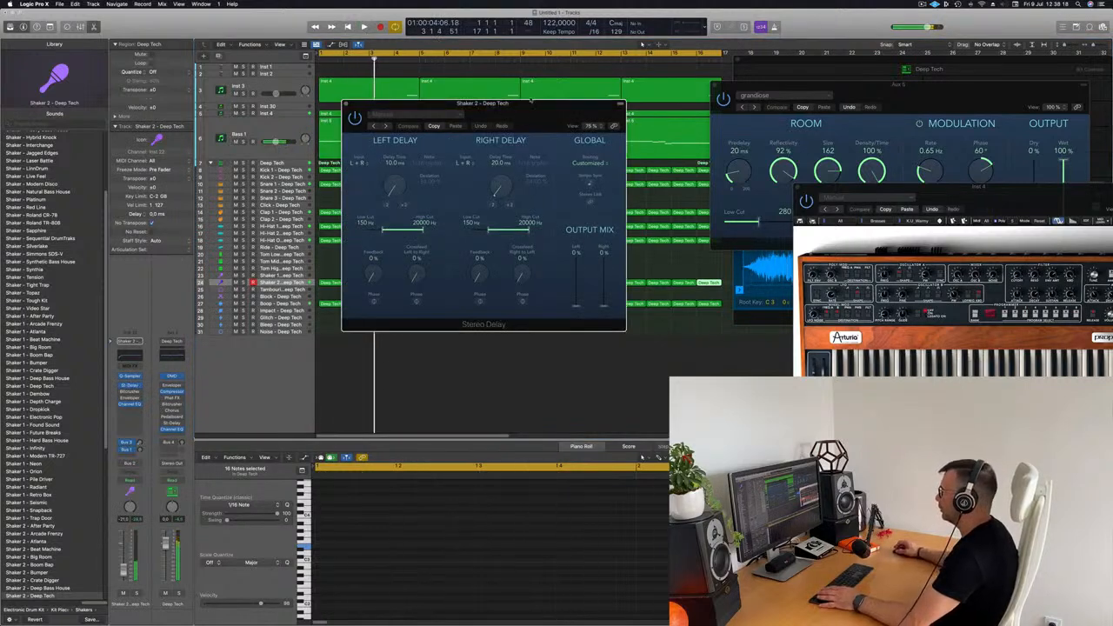
pyautogui.moveTo(528, 103); pyautogui.dragTo(515, 105)
pyautogui.moveTo(588, 306); pyautogui.dragTo(589, 298)
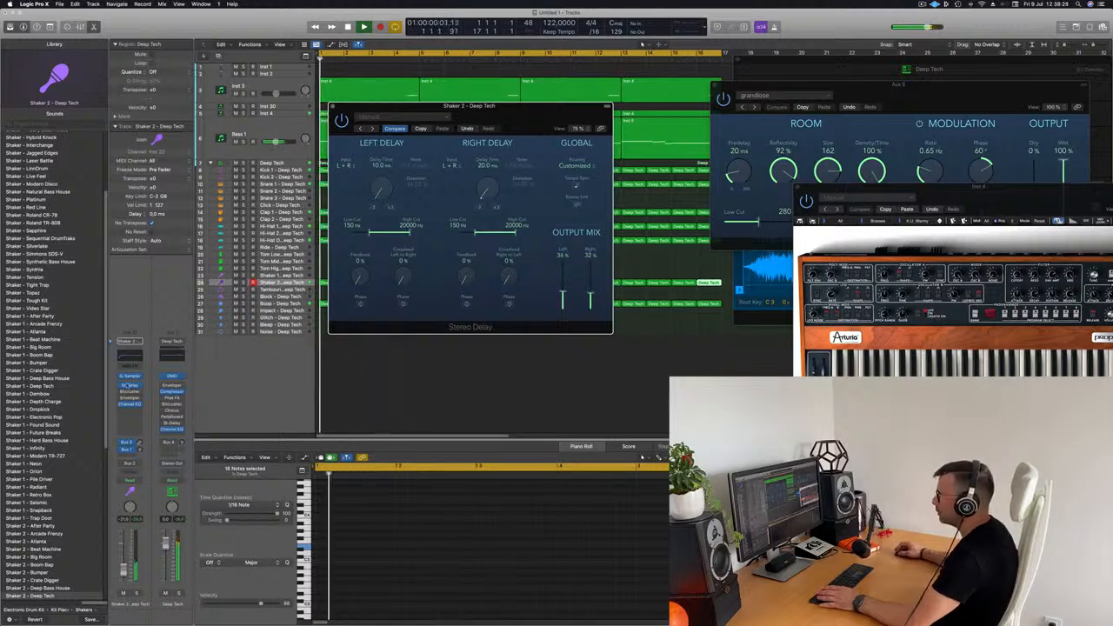
pyautogui.moveTo(123, 571); pyautogui.dragTo(123, 574)
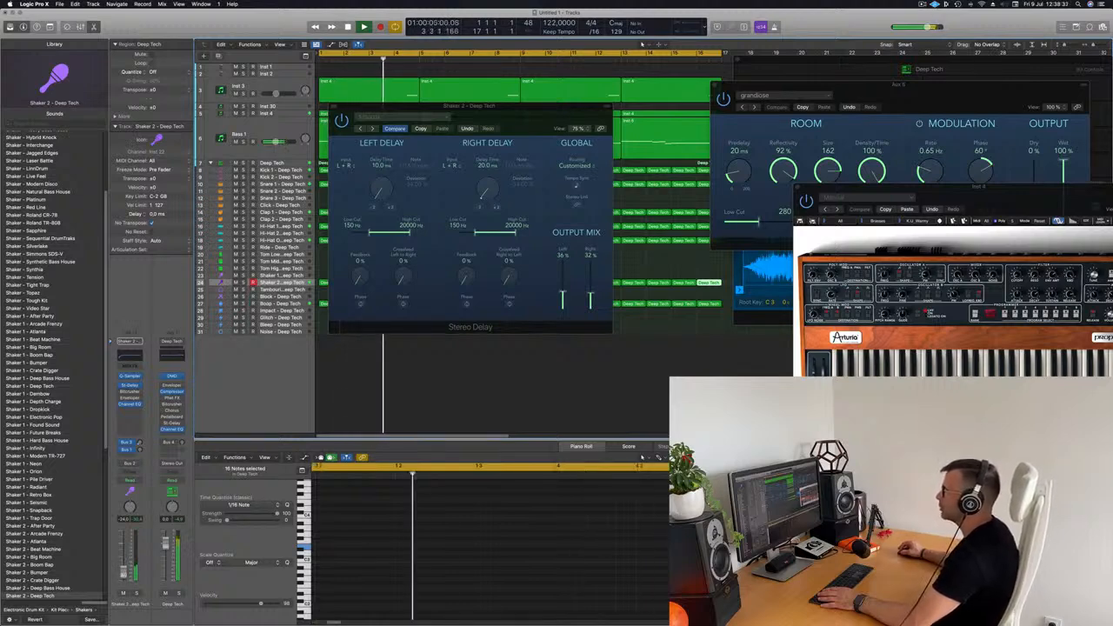
pyautogui.press('super+w')
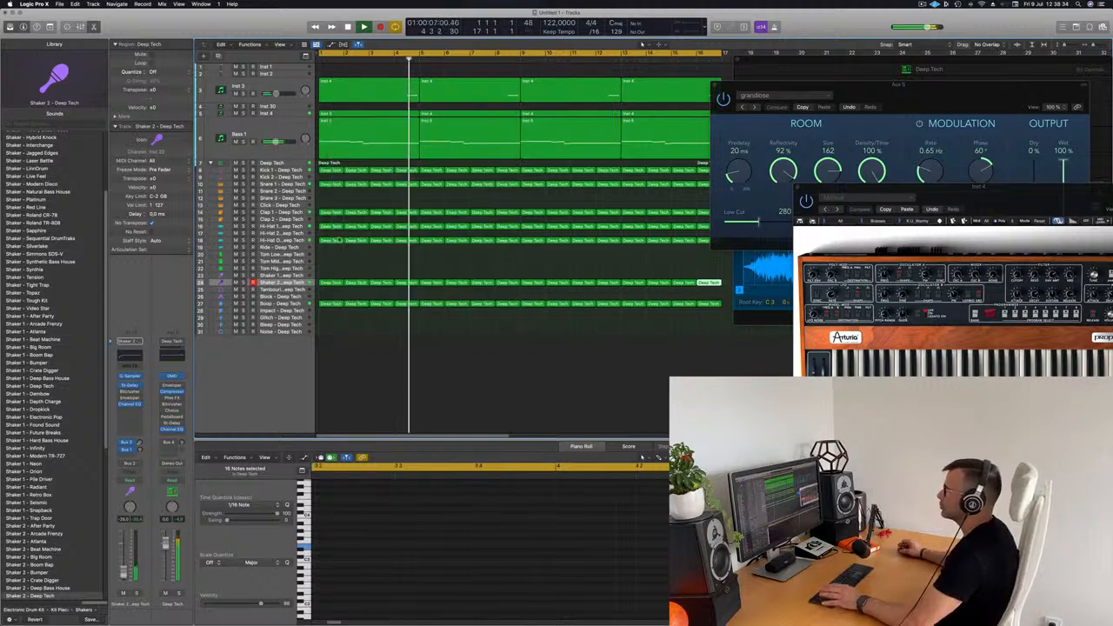
# - Copy the first Boop region onto the Block track at bar 1
pyautogui.press('Return')
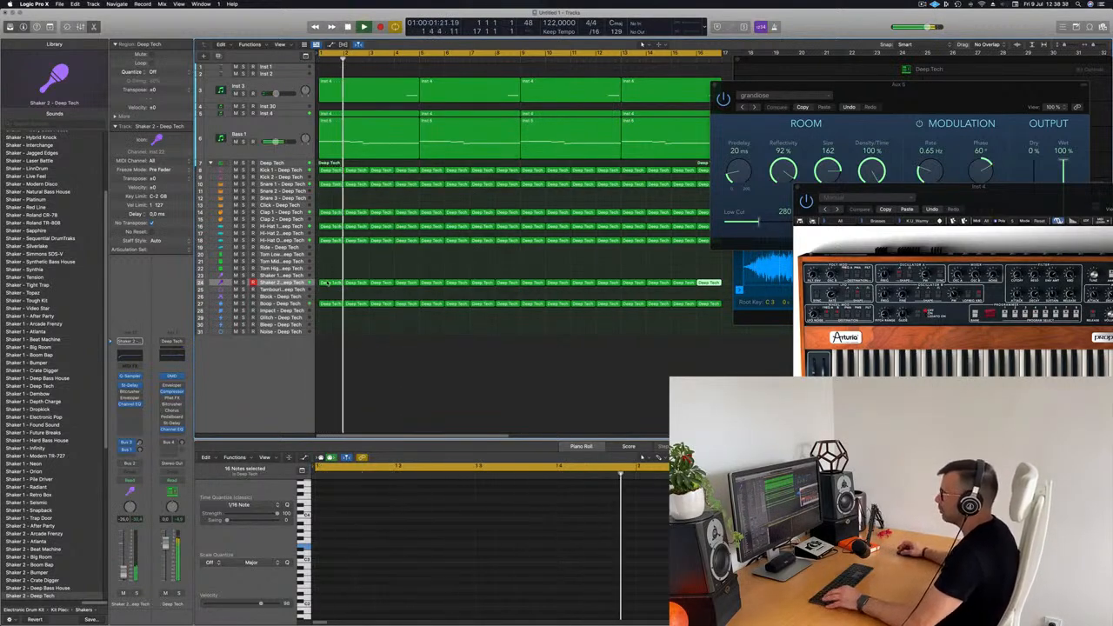
pyautogui.click(330, 305)
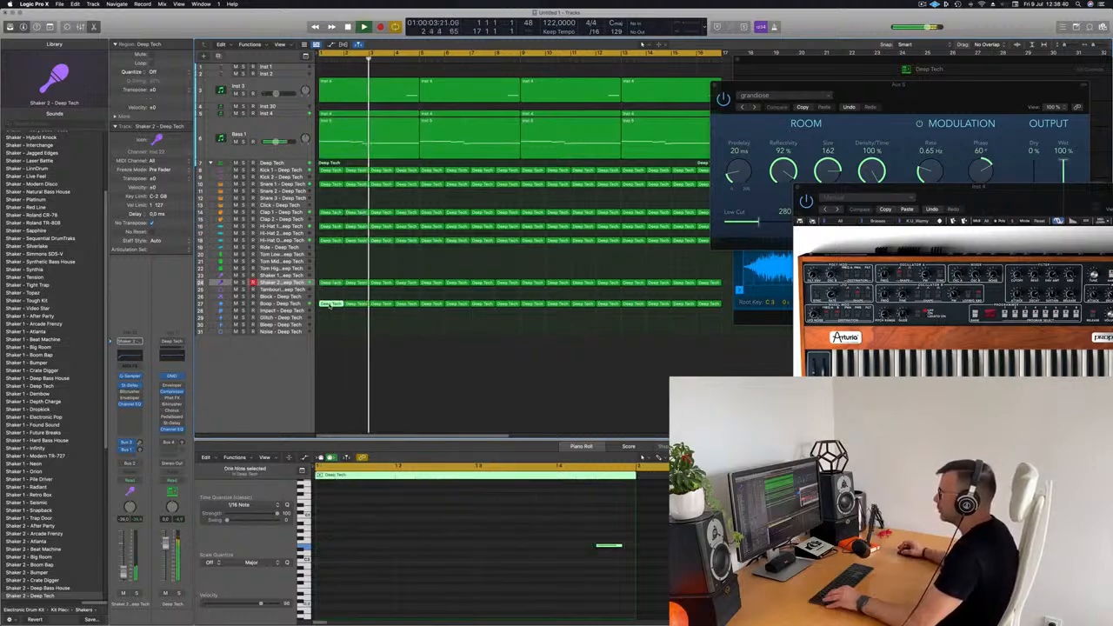
pyautogui.moveTo(330, 305); pyautogui.dragTo(331, 298)
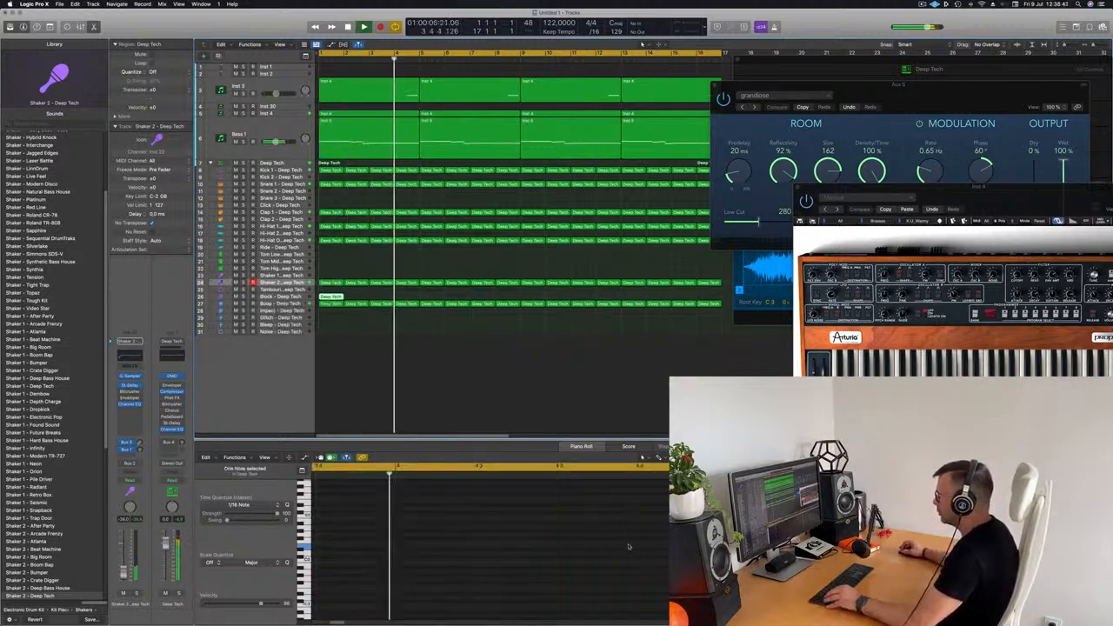
# - Place the Block region's note on beat 2 and copy it to beat 3 and the last sixteenth of beat 3
pyautogui.doubleClick(337, 298)
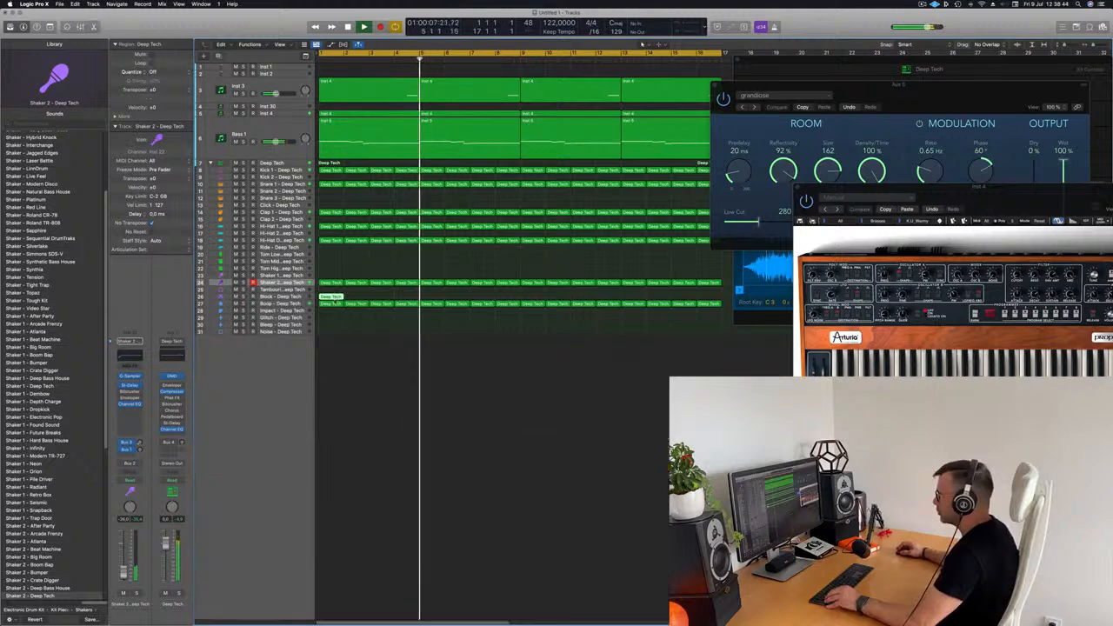
pyautogui.doubleClick(337, 298)
pyautogui.moveTo(358, 519); pyautogui.dragTo(389, 586)
pyautogui.hotkey('alt', 'shift', 'Up')
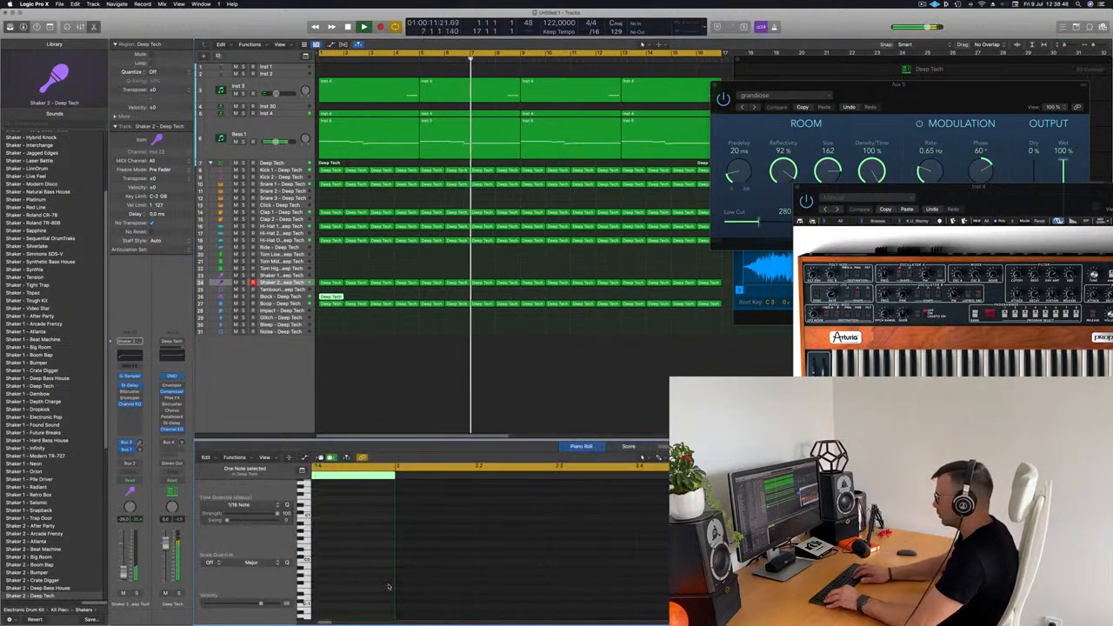
pyautogui.press('Return')
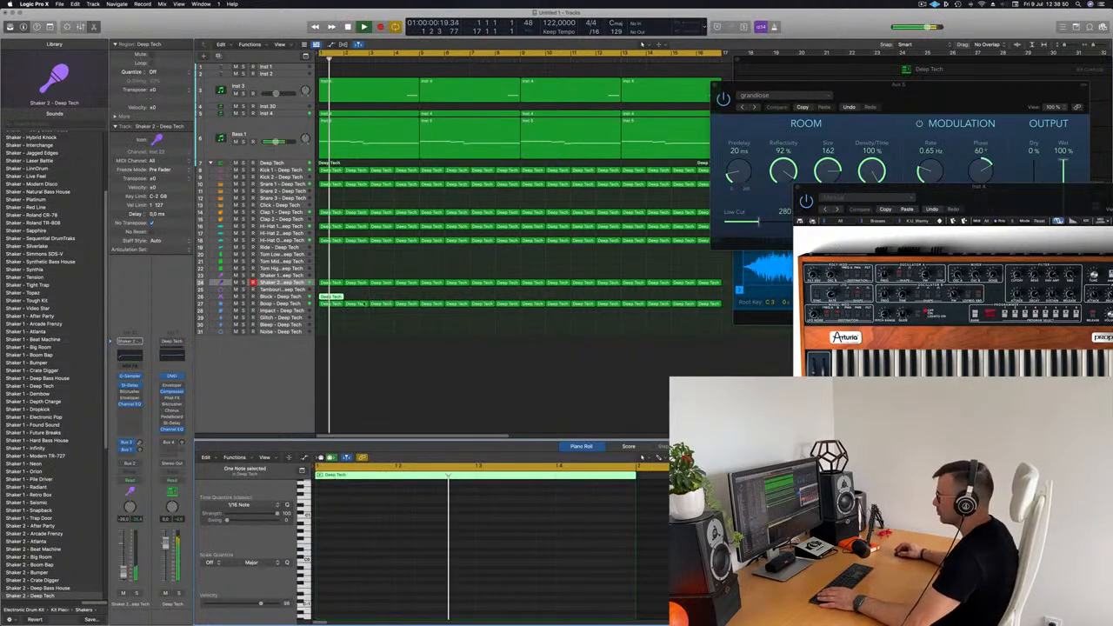
pyautogui.click(333, 297)
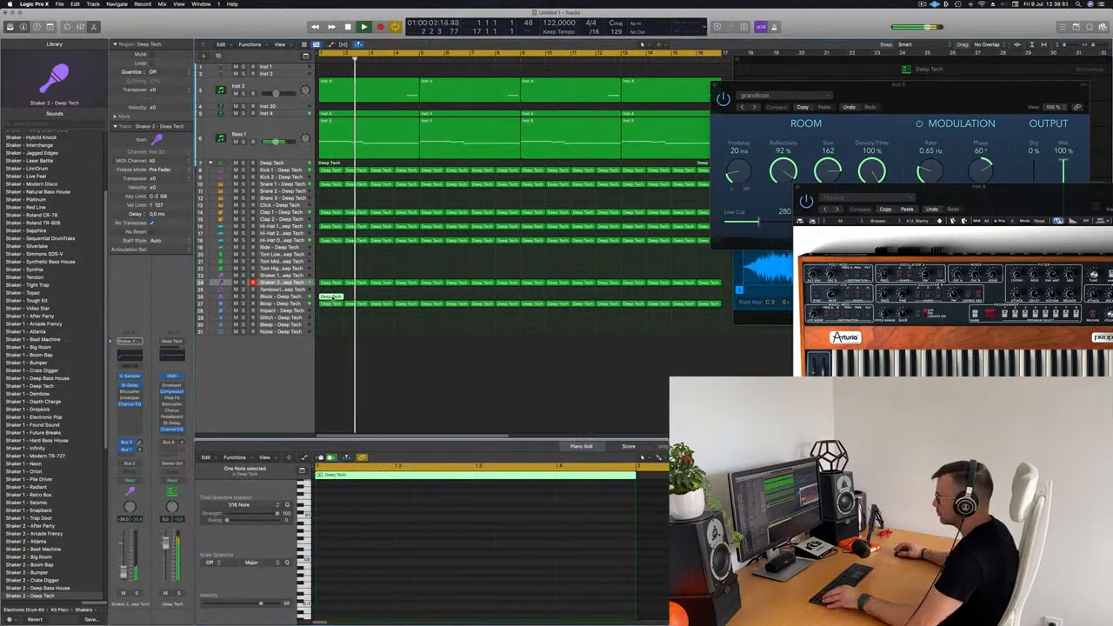
pyautogui.doubleClick(333, 297)
pyautogui.doubleClick(333, 298)
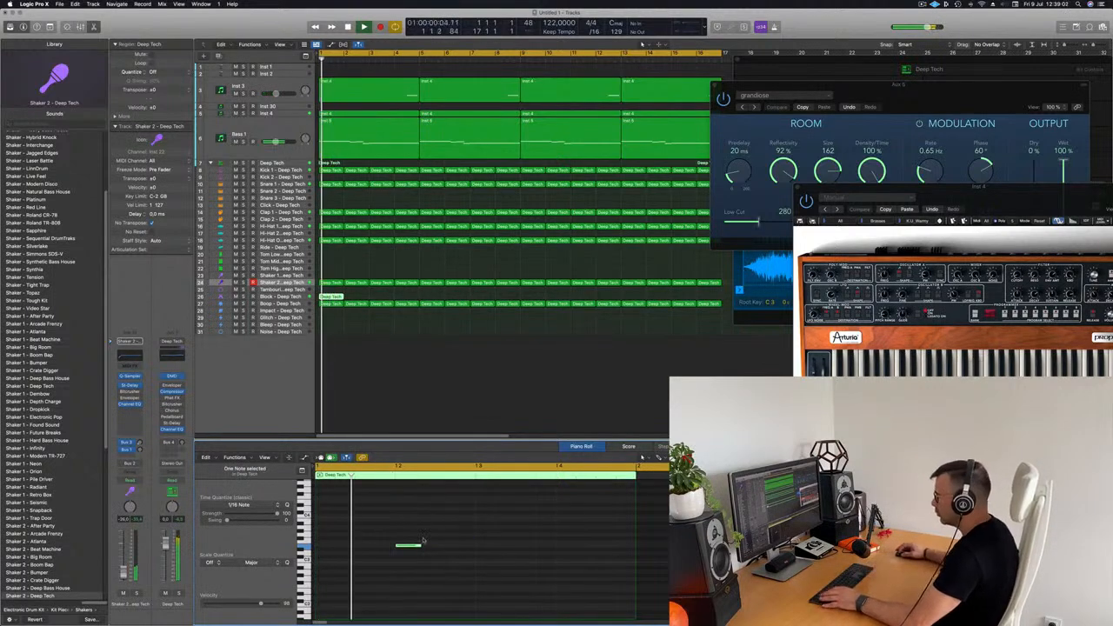
pyautogui.moveTo(409, 546); pyautogui.dragTo(549, 553)
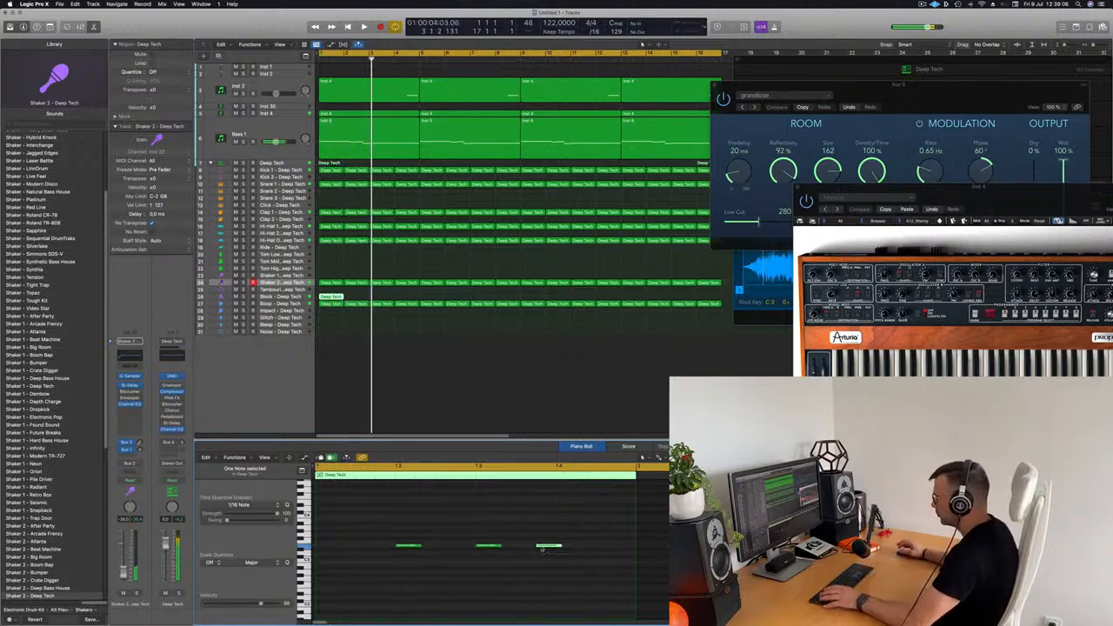
pyautogui.scroll(-2, 442, 521)
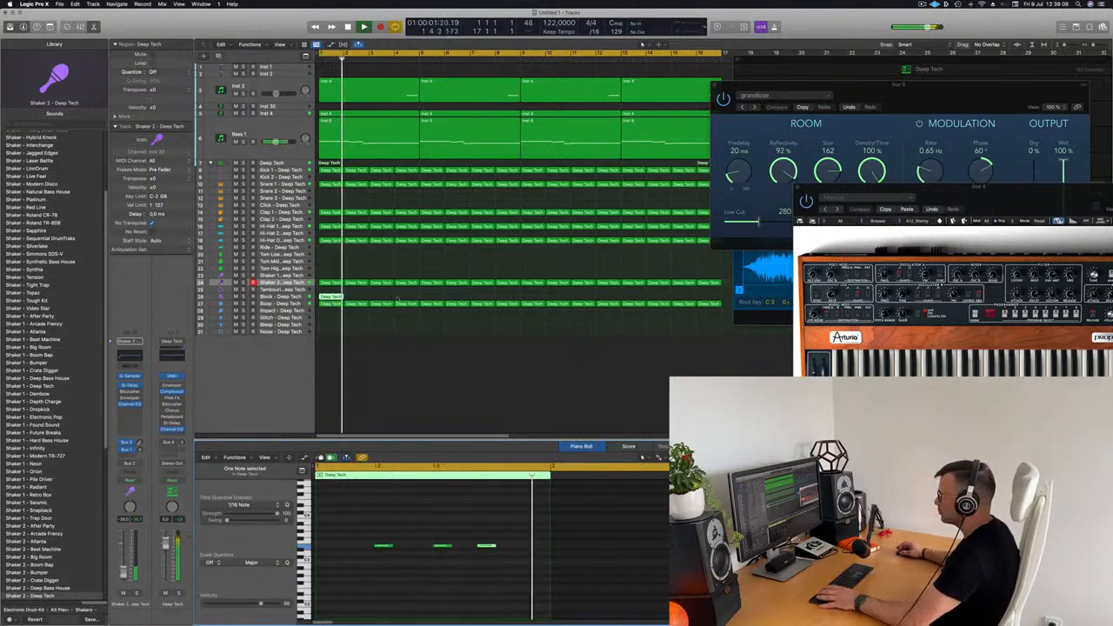
# - Repeat the one-bar Block region through bar 16 and play the arrangement from the start
pyautogui.click(278, 297)
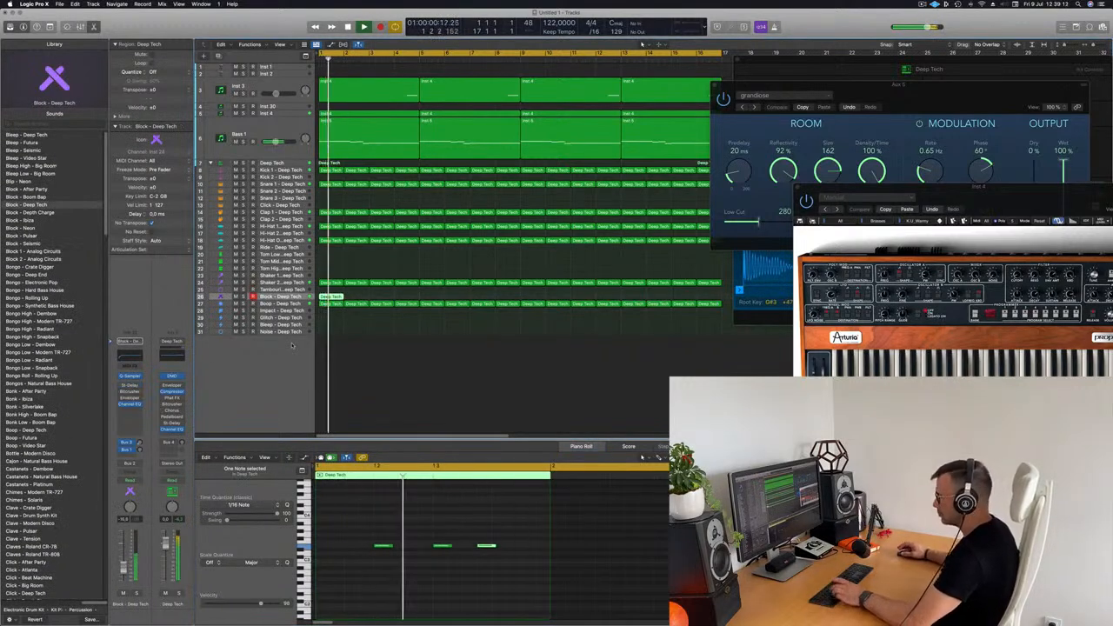
pyautogui.press('super+r')
pyautogui.press('super+r')
pyautogui.press('super+r')
pyautogui.press('super+r')
pyautogui.press('super+r')
pyautogui.press('super+r')
pyautogui.press('super+r')
pyautogui.press('super+r')
pyautogui.press('super+r')
pyautogui.press('super+r')
pyautogui.press('super+r')
pyautogui.press('super+r')
pyautogui.press('super+r')
pyautogui.press('super+r')
pyautogui.press('super+r')
pyautogui.press('Return')
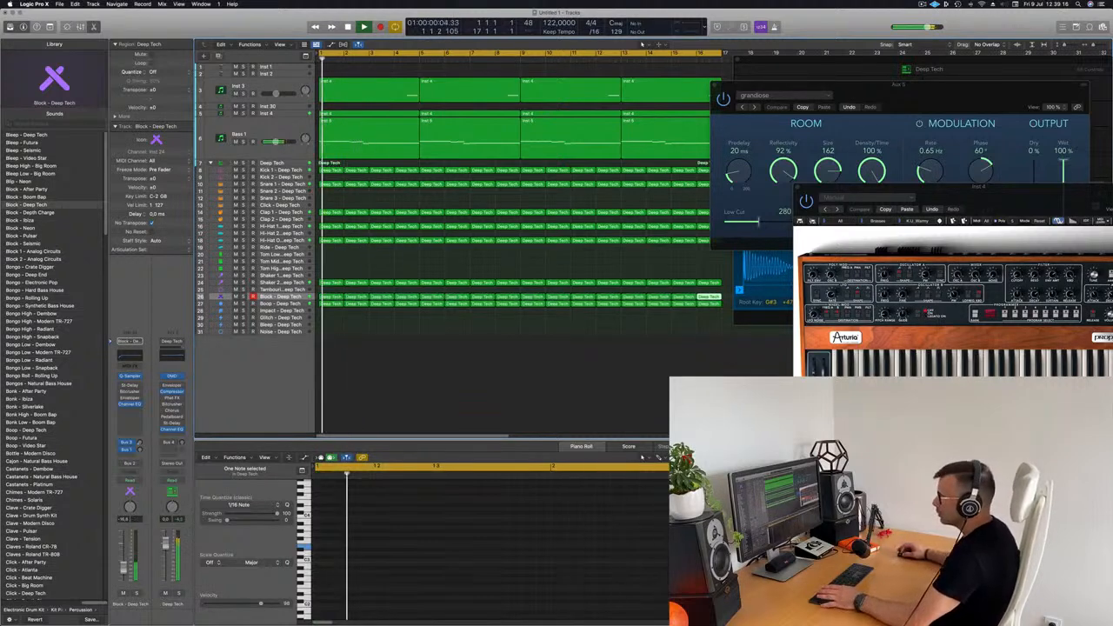
# - Load the 1/8 Note Dotted preset in the Block track's Stereo Delay and lower the track's volume slightly
pyautogui.click(128, 386)
pyautogui.moveTo(565, 278)
pyautogui.mouseDown()
pyautogui.moveTo(552, 281)
pyautogui.moveTo(562, 299)
pyautogui.mouseUp()
pyautogui.press('Return')
pyautogui.click(373, 128)
pyautogui.click(373, 129)
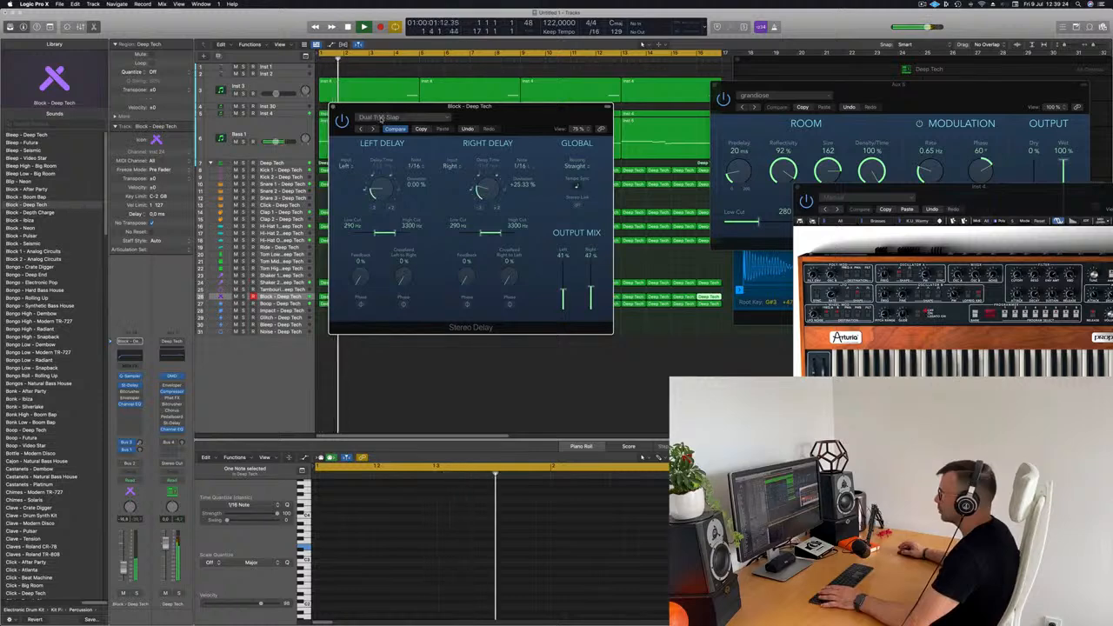
pyautogui.click(380, 118)
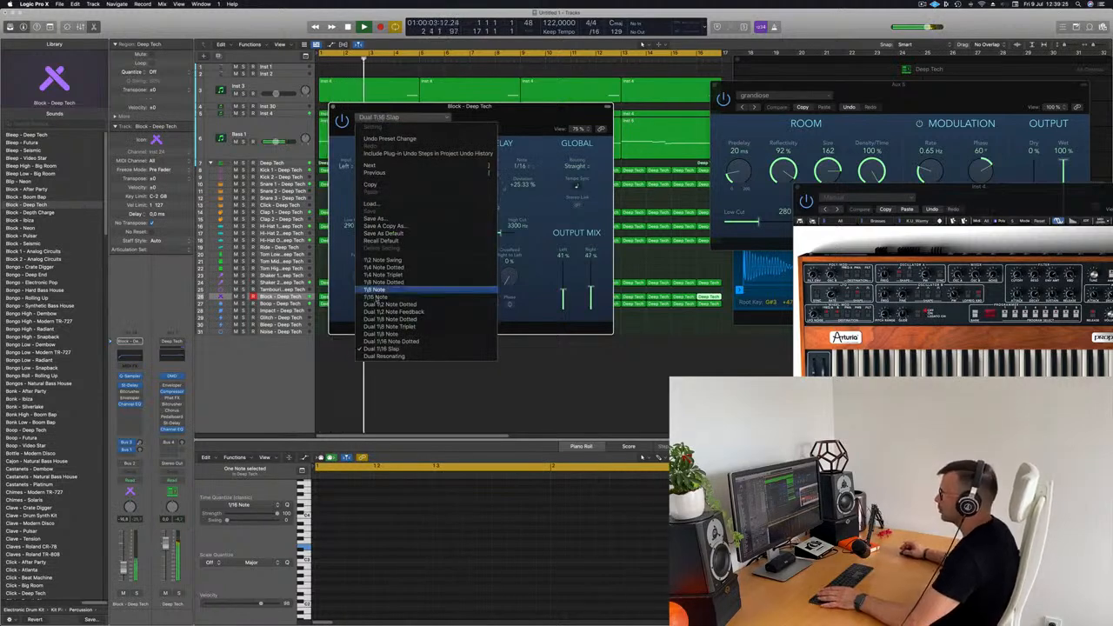
pyautogui.click(387, 282)
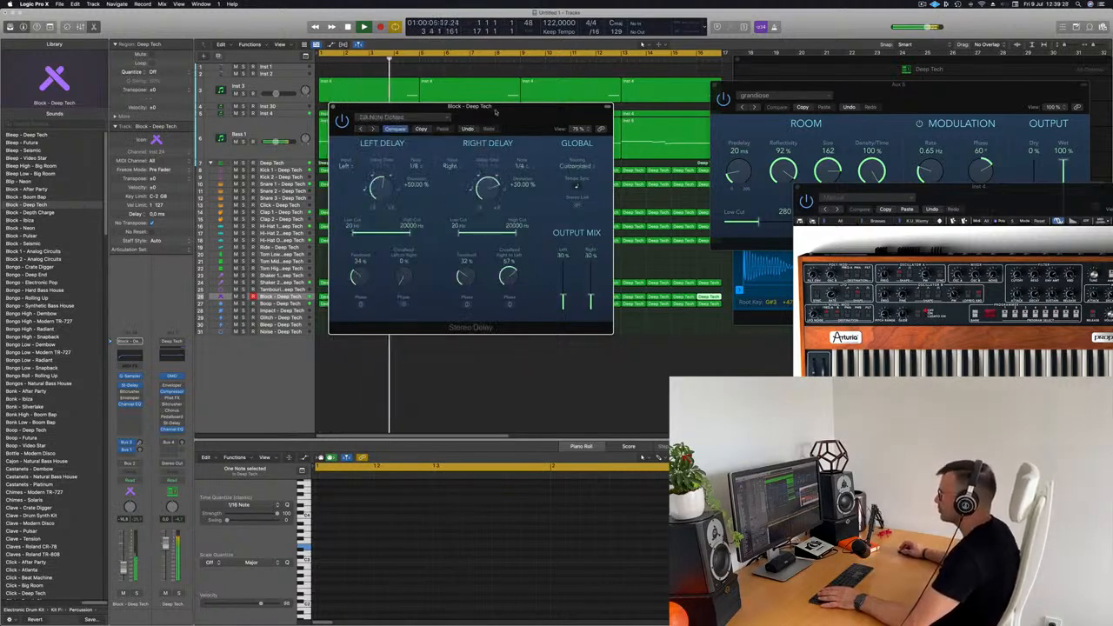
pyautogui.click(616, 301)
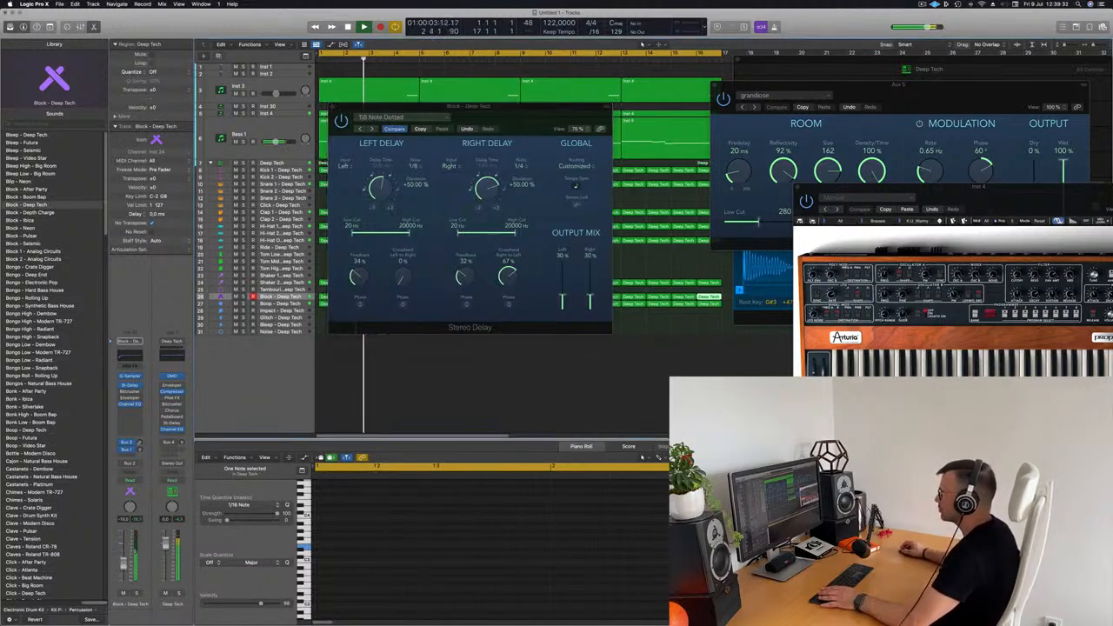
pyautogui.moveTo(504, 114); pyautogui.dragTo(510, 175)
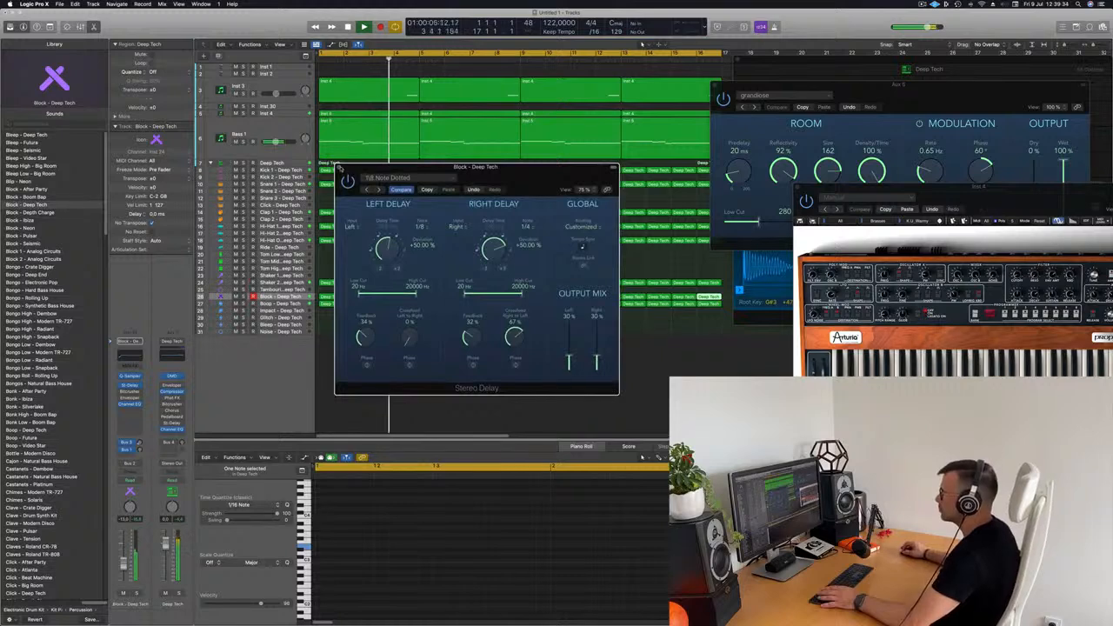
pyautogui.press('super+w')
pyautogui.moveTo(123, 566); pyautogui.dragTo(124, 569)
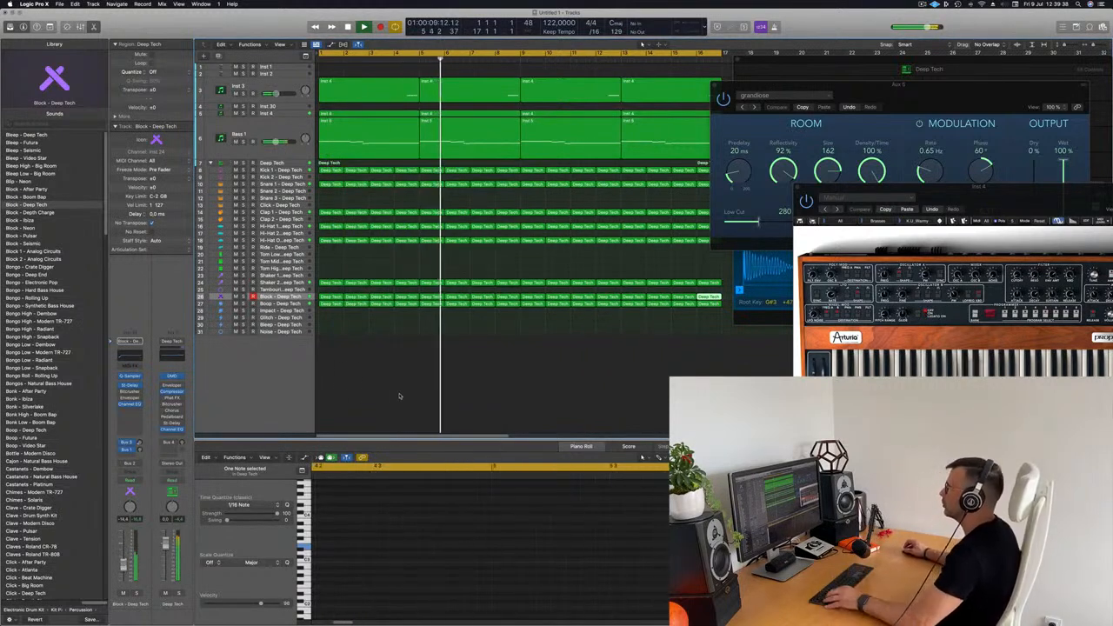
# - Insert a Compressor on the Shaker 2 track with the Mixer open and the plug-in windows moved clear
pyautogui.press('z')
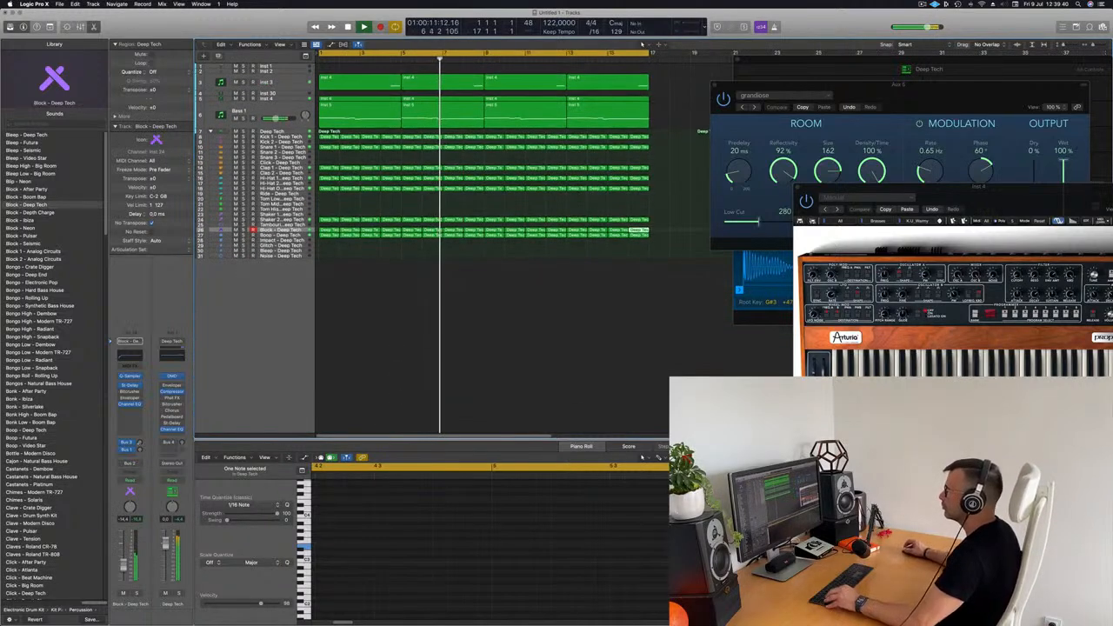
pyautogui.press('Return')
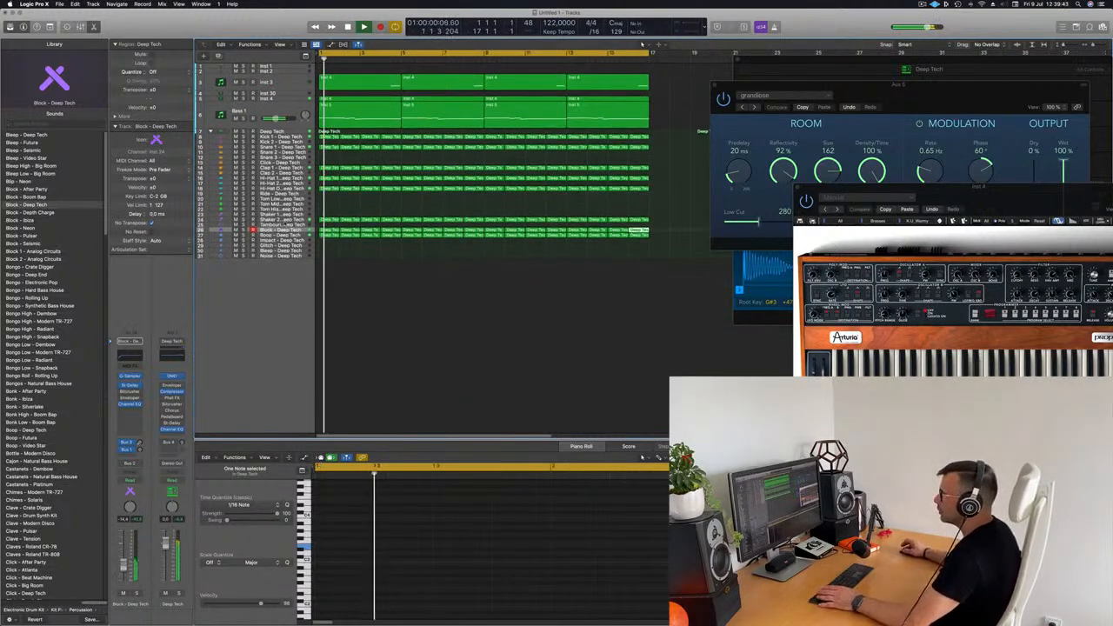
pyautogui.click(291, 219)
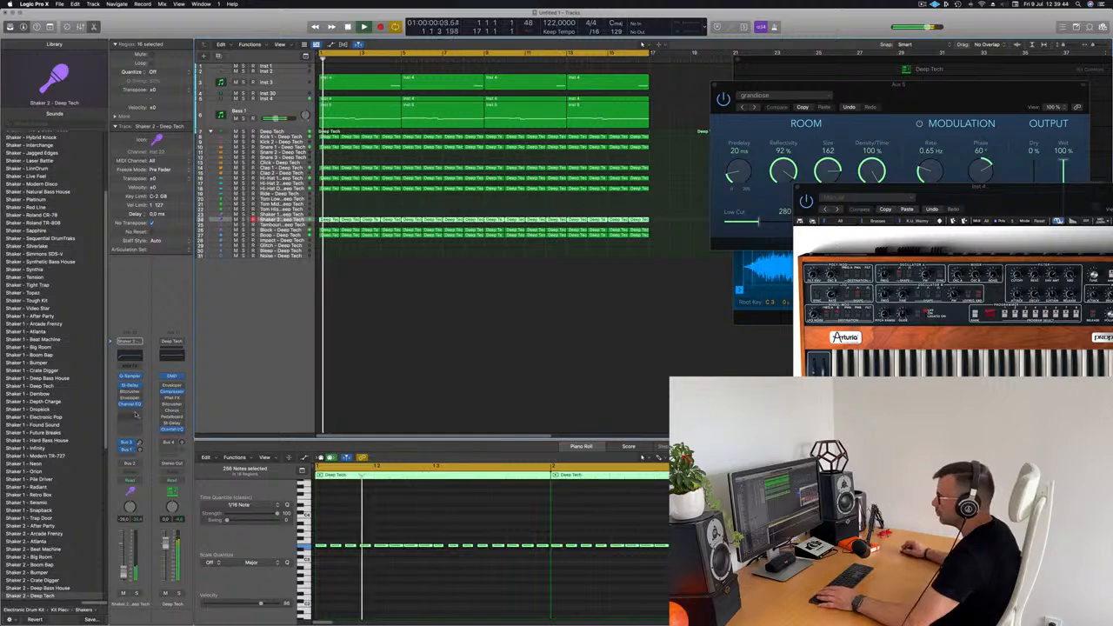
pyautogui.click(133, 412)
pyautogui.click(353, 367)
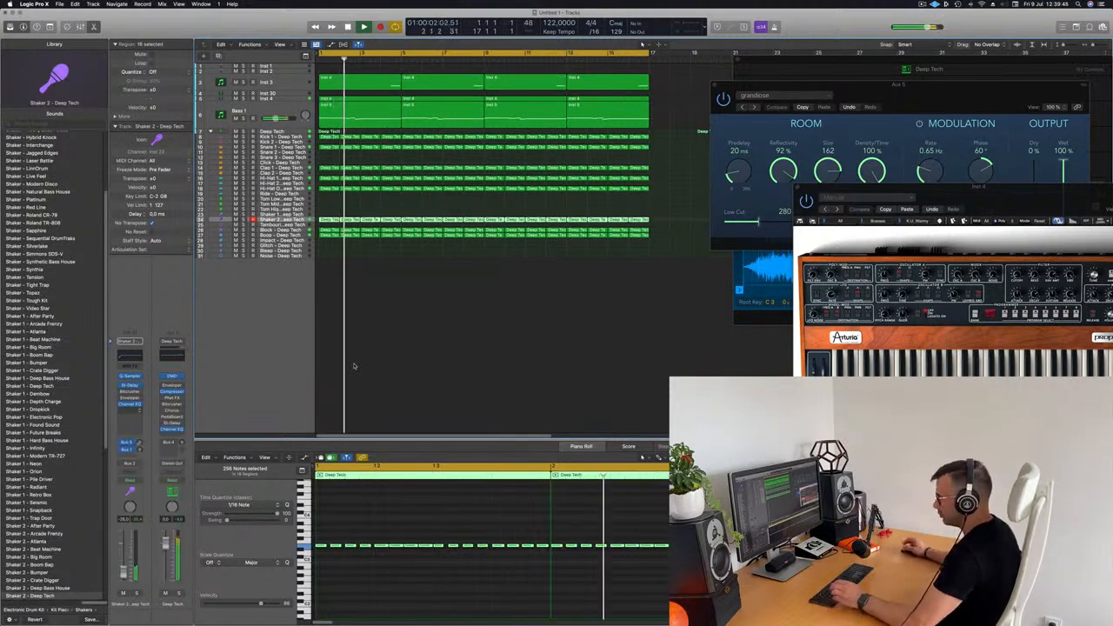
pyautogui.press('x')
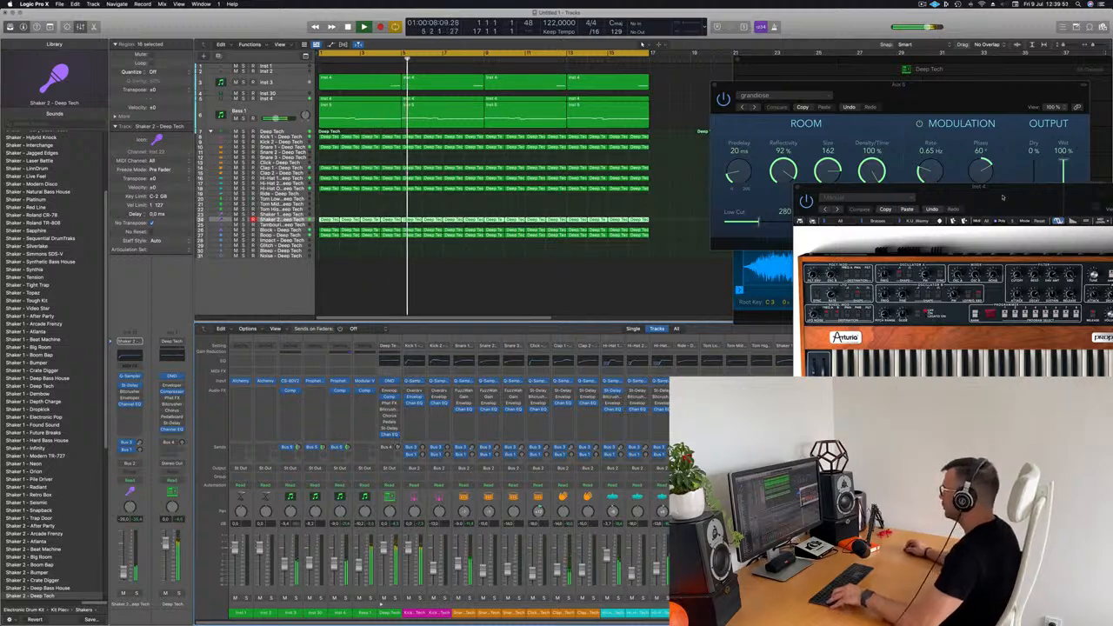
pyautogui.moveTo(1003, 194); pyautogui.dragTo(847, 62)
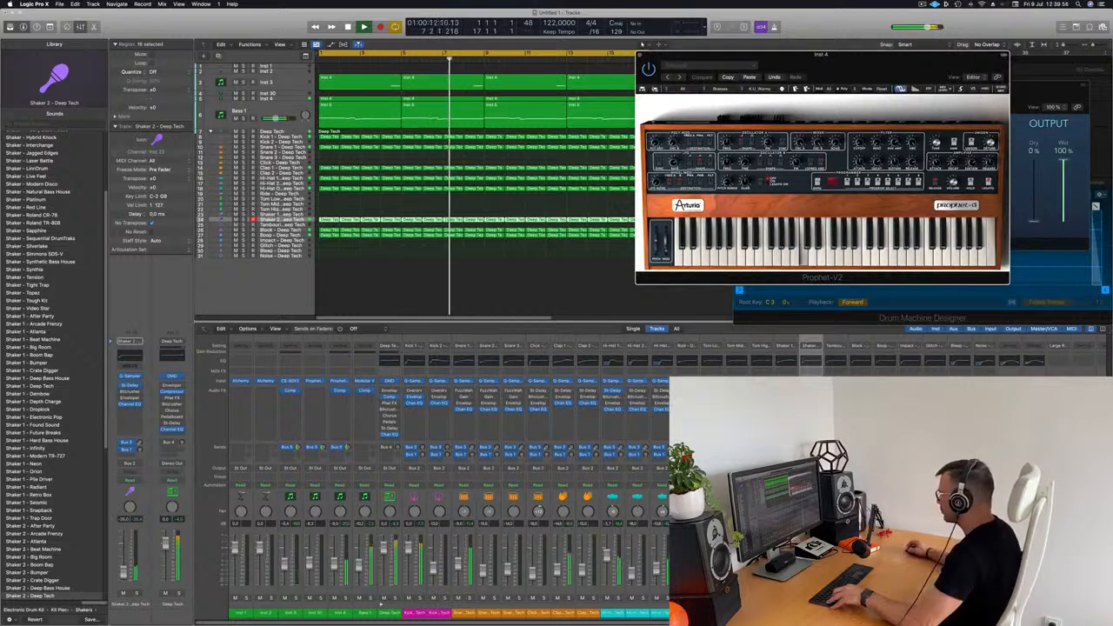
pyautogui.click(129, 411)
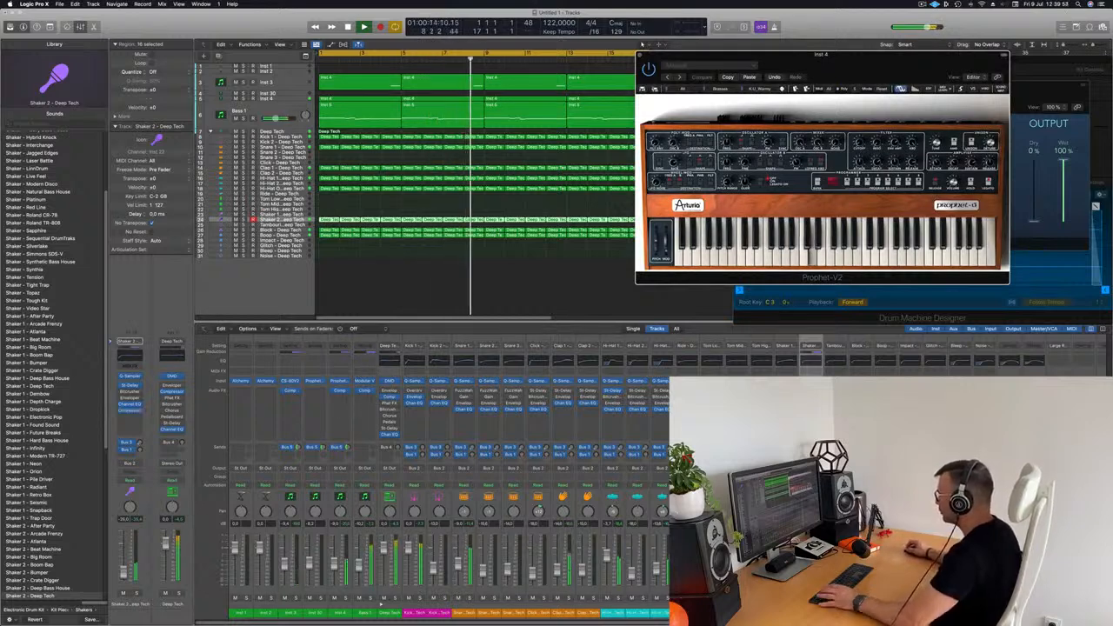
pyautogui.moveTo(605, 113); pyautogui.dragTo(710, 124)
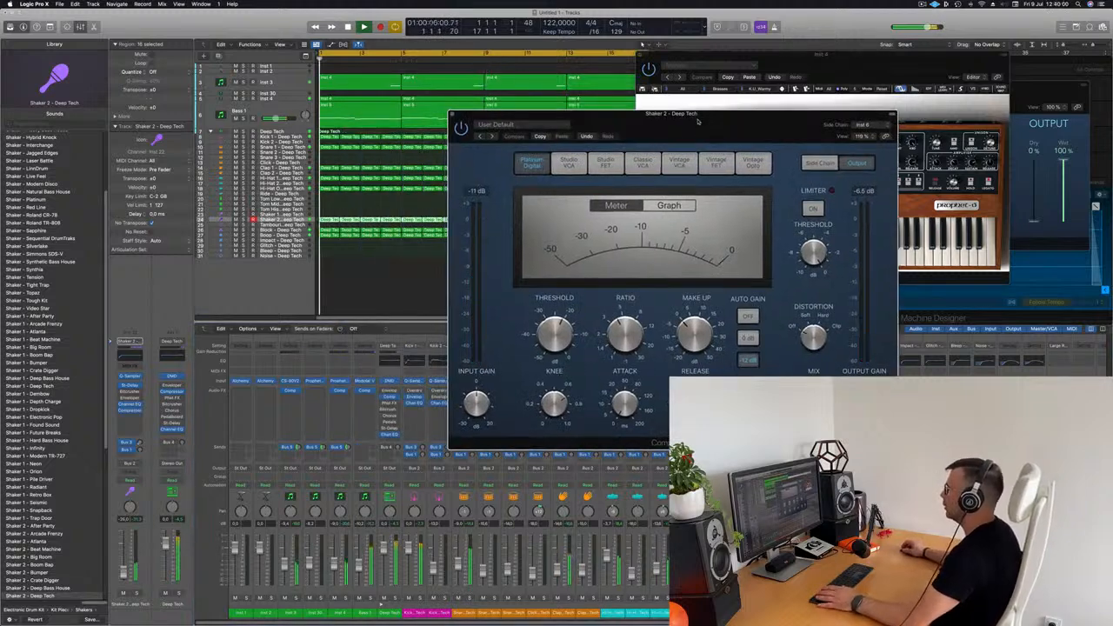
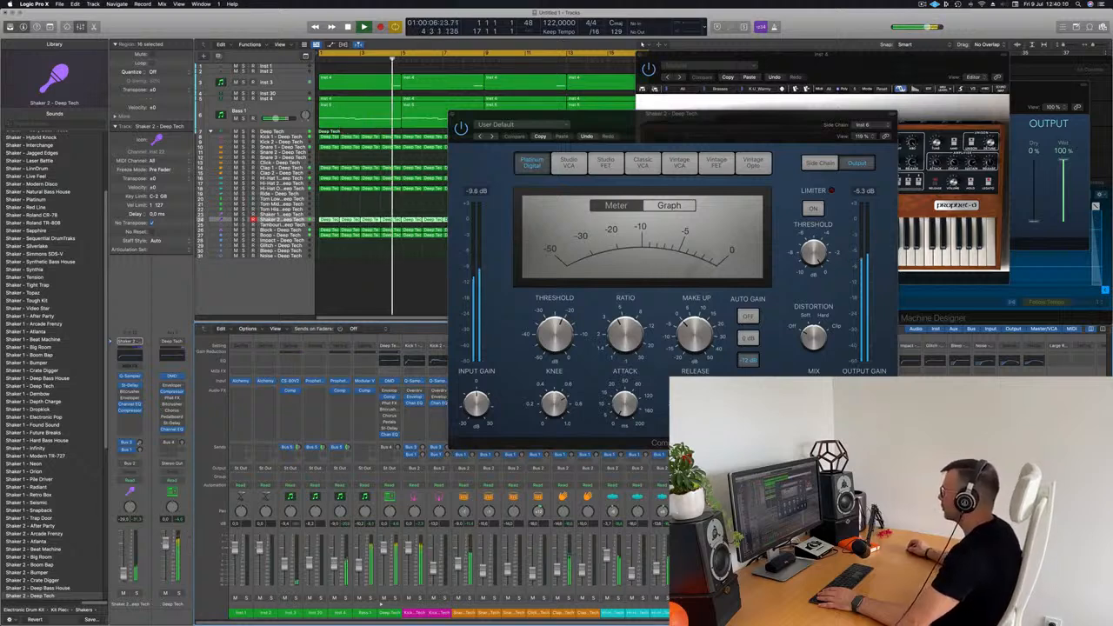
# - Close the Compressor and Prophet-V2 plug-in windows and select the Inst 2 track
pyautogui.press('super+w')
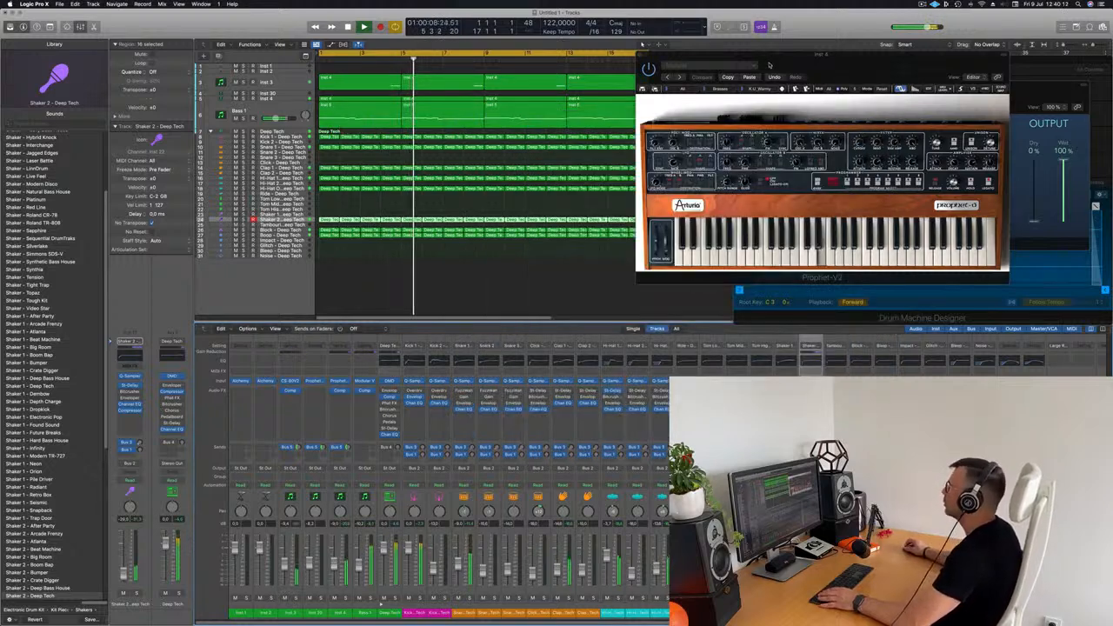
pyautogui.click(643, 57)
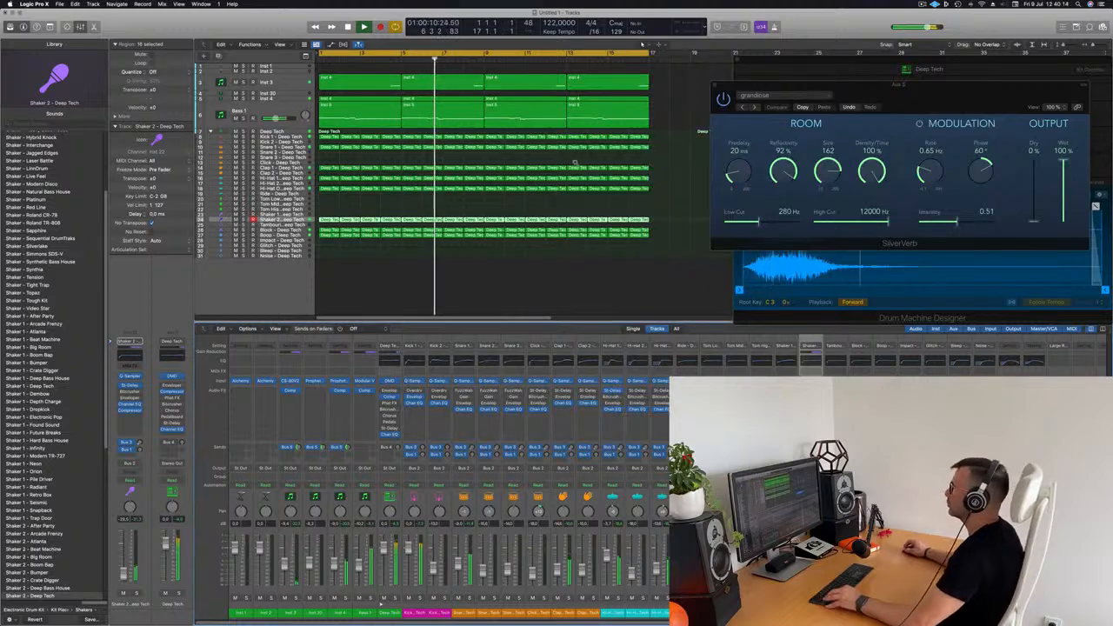
pyautogui.click(294, 82)
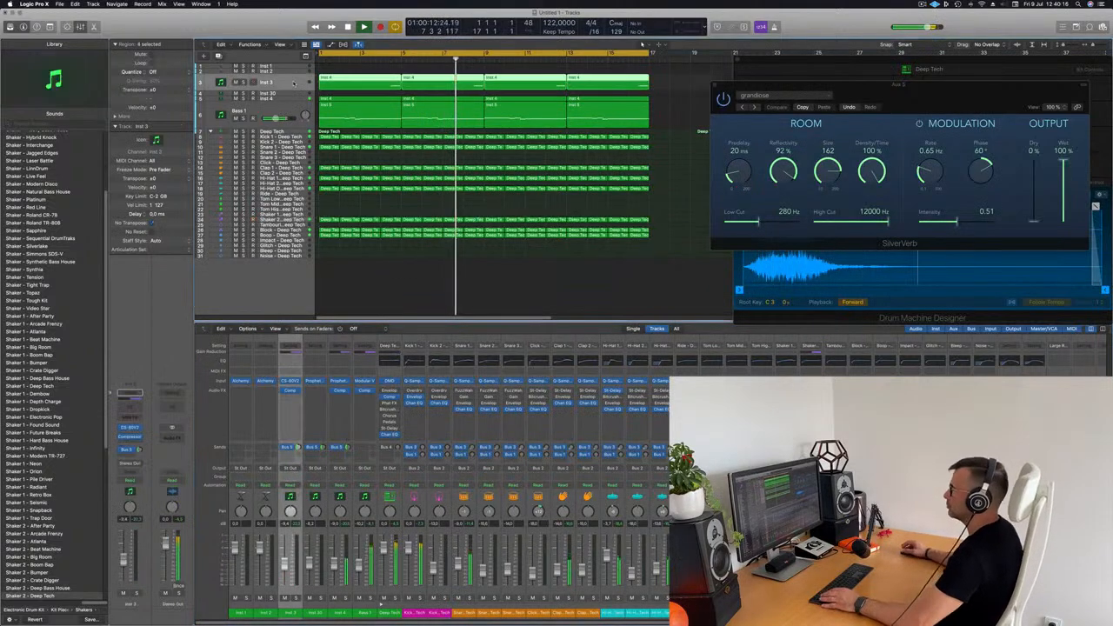
pyautogui.click(293, 93)
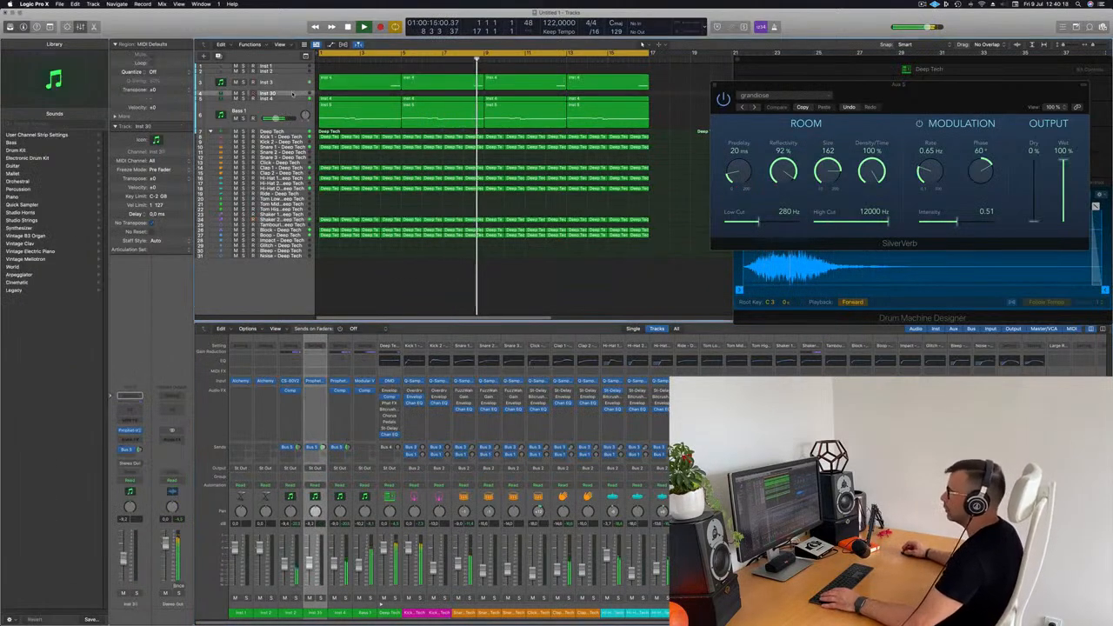
pyautogui.click(296, 70)
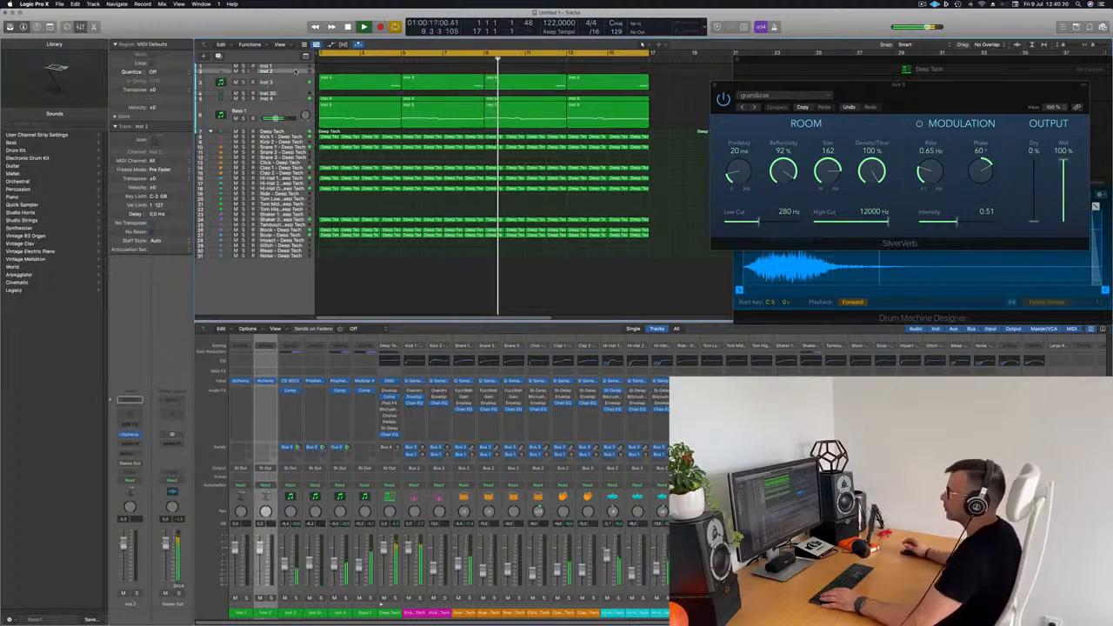
pyautogui.click(297, 79)
pyautogui.click(298, 72)
# - Show the toolbar, zoom the Inst 2 track to a taller height, and restart playback from the beginning
pyautogui.press('ctrl+alt+super+t')
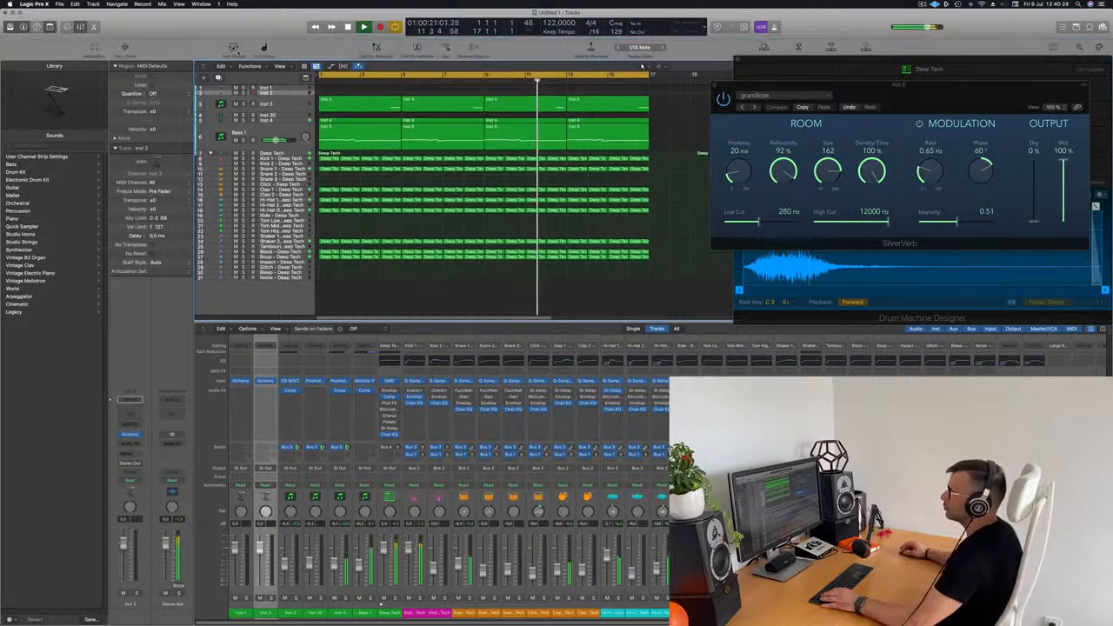
pyautogui.hotkey('ctrl', 'z')
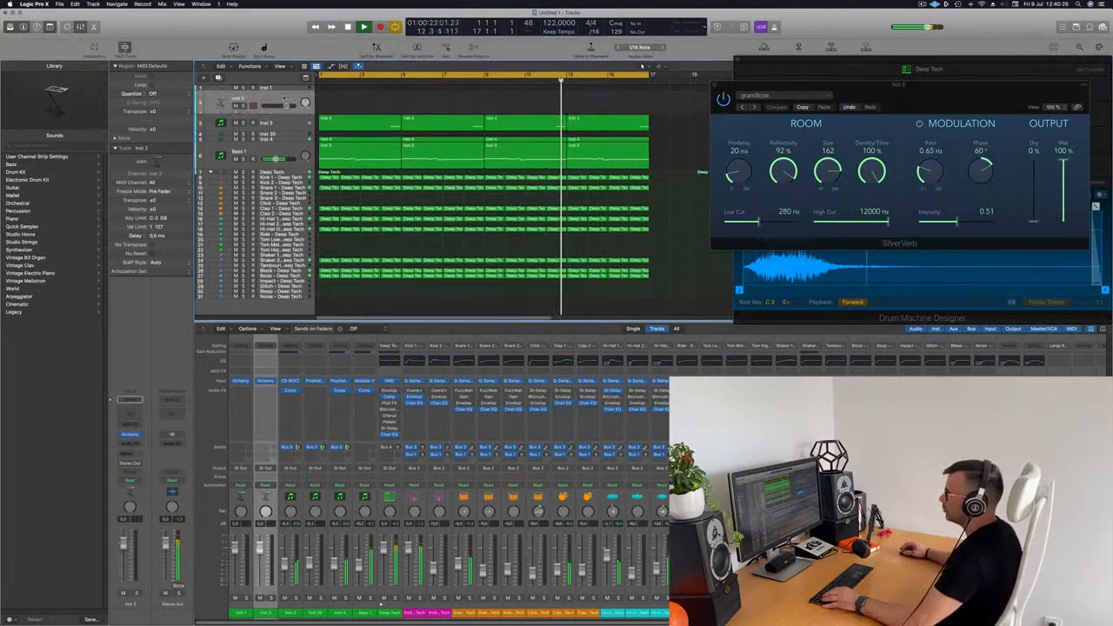
pyautogui.moveTo(287, 112); pyautogui.dragTo(287, 160)
pyautogui.press('Return')
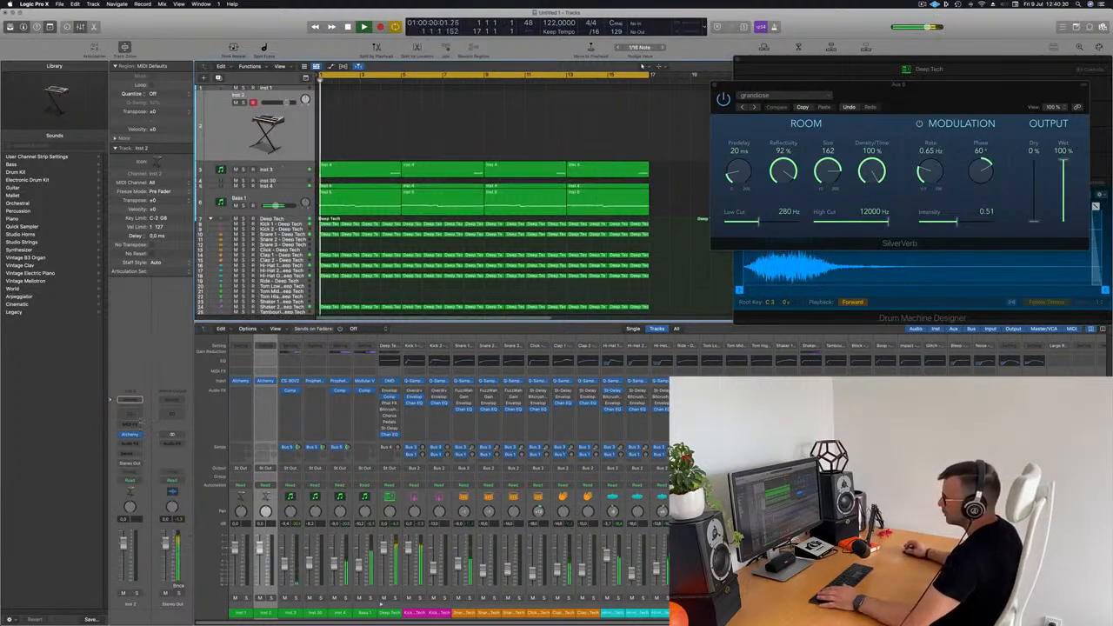
# - Replace Alchemy on the Inst 2 track with the stereo Arturia CS-80V2 instrument and shift its window slightly
pyautogui.click(129, 434)
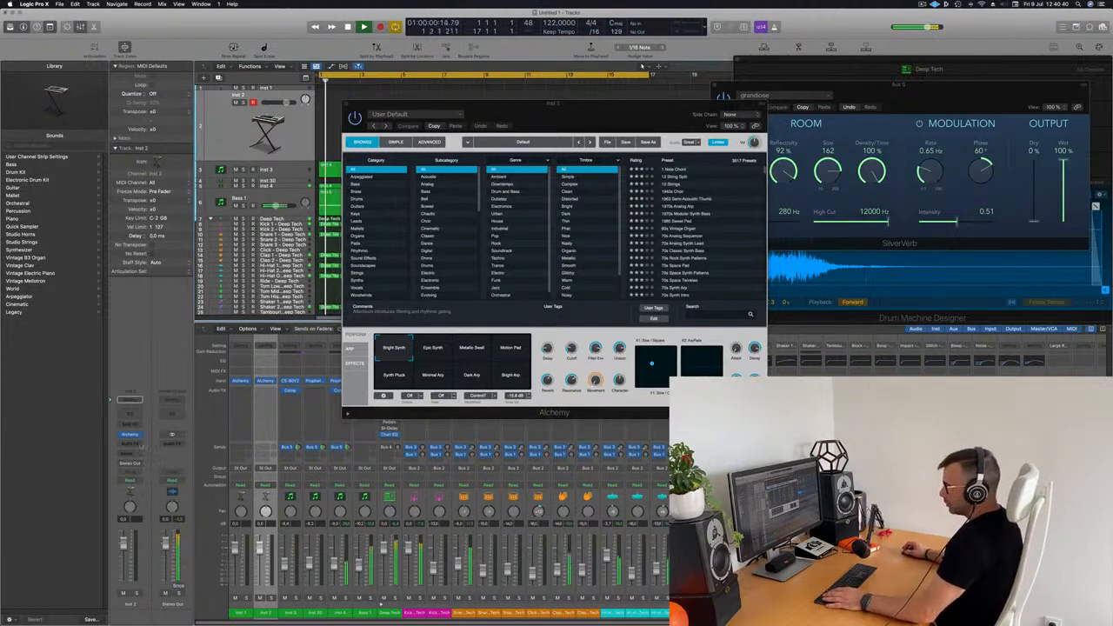
pyautogui.click(137, 434)
pyautogui.moveTo(173, 612)
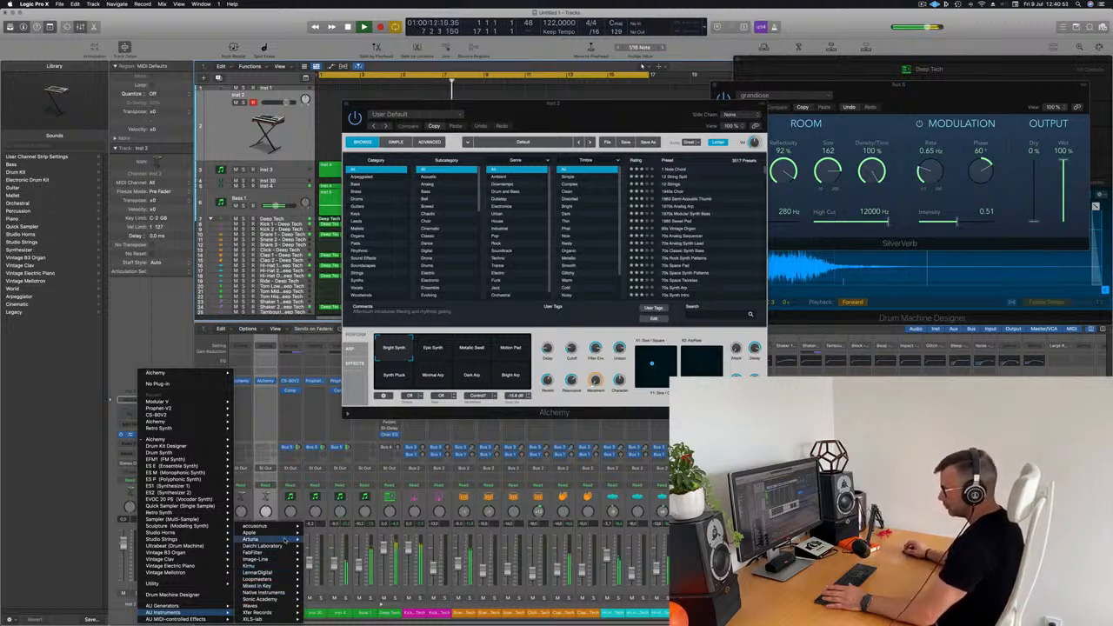
pyautogui.moveTo(284, 539)
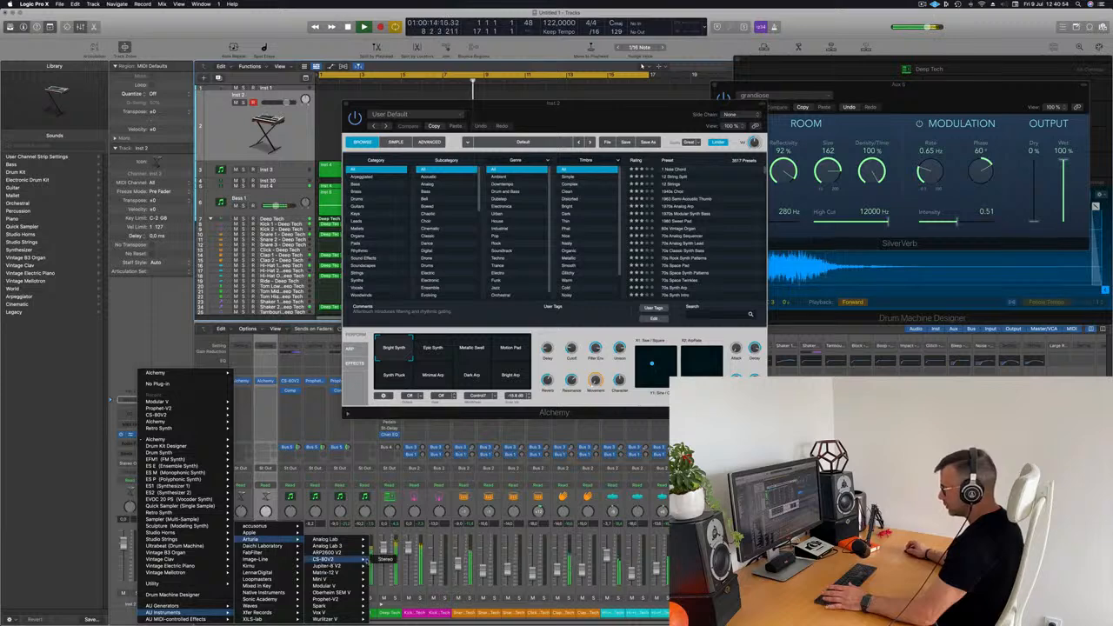
pyautogui.click(385, 559)
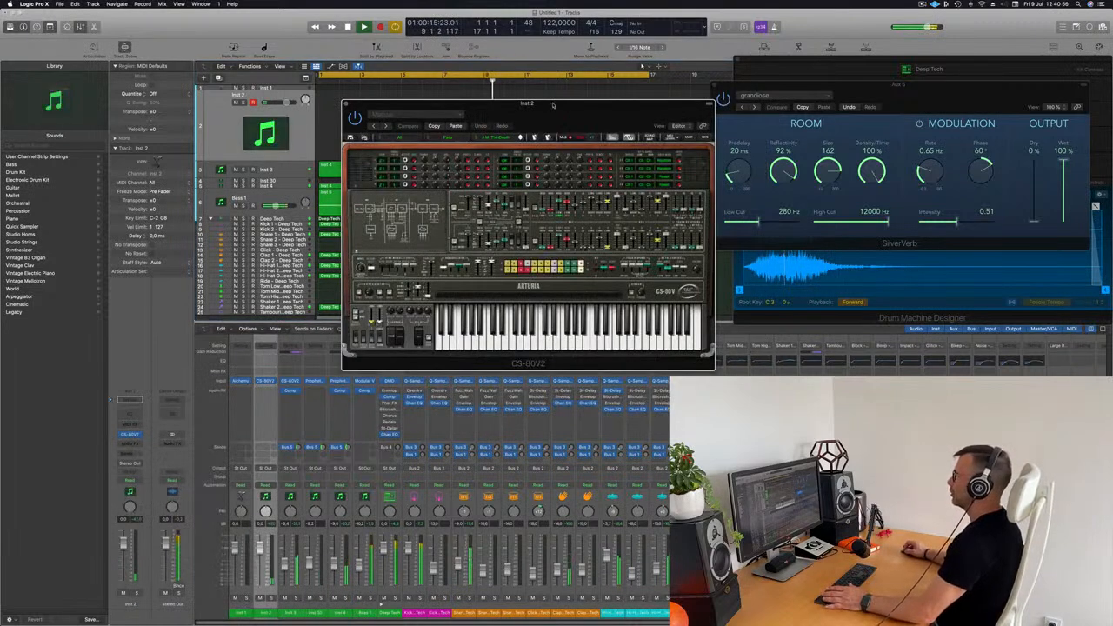
pyautogui.moveTo(656, 102); pyautogui.dragTo(679, 109)
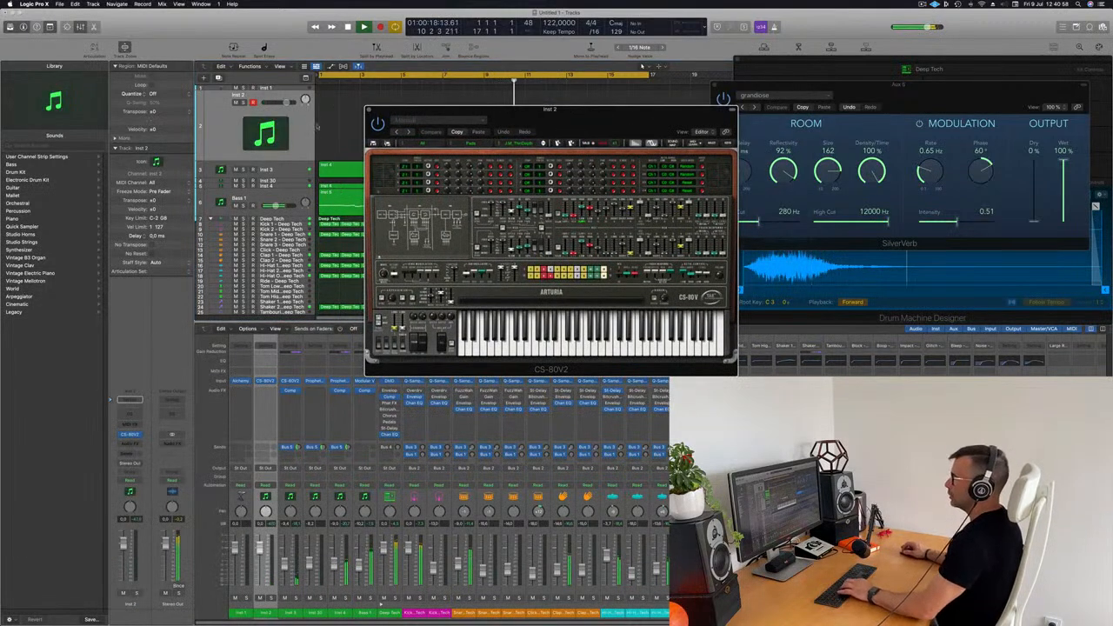
# - Add a send to Bus 5 (Aux 5) on the Inst 2 track
pyautogui.click(233, 149)
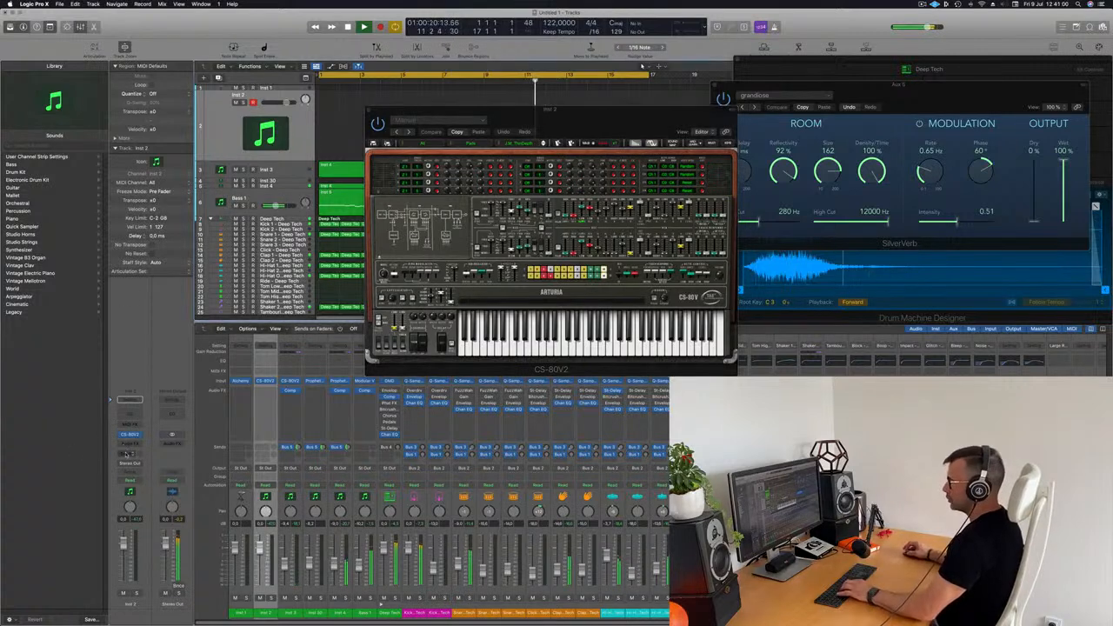
pyautogui.click(127, 453)
pyautogui.moveTo(157, 464)
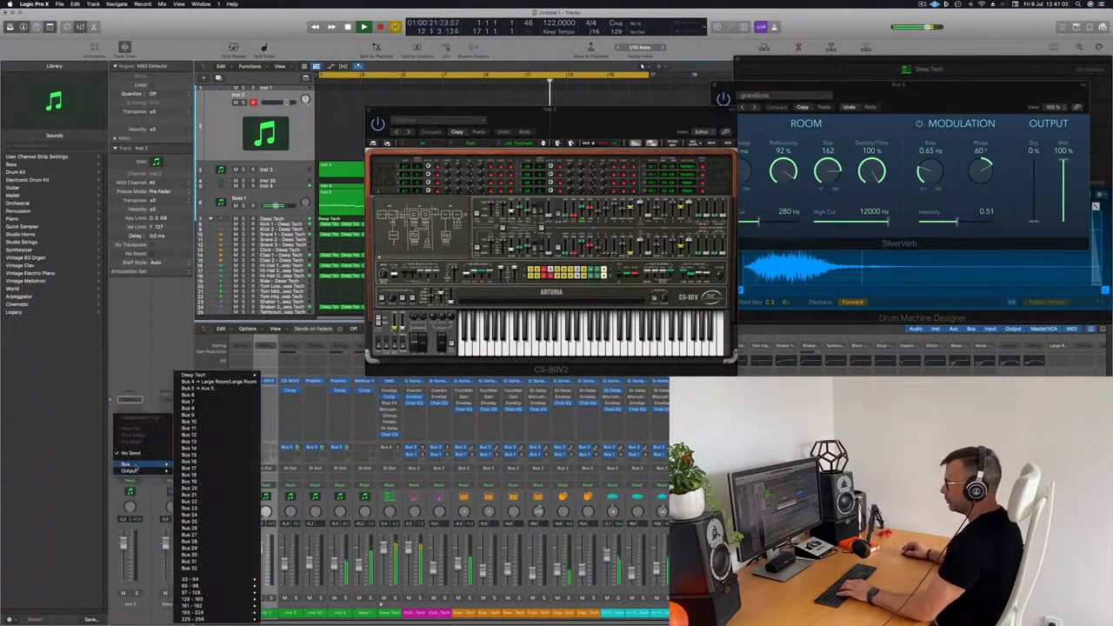
pyautogui.click(200, 388)
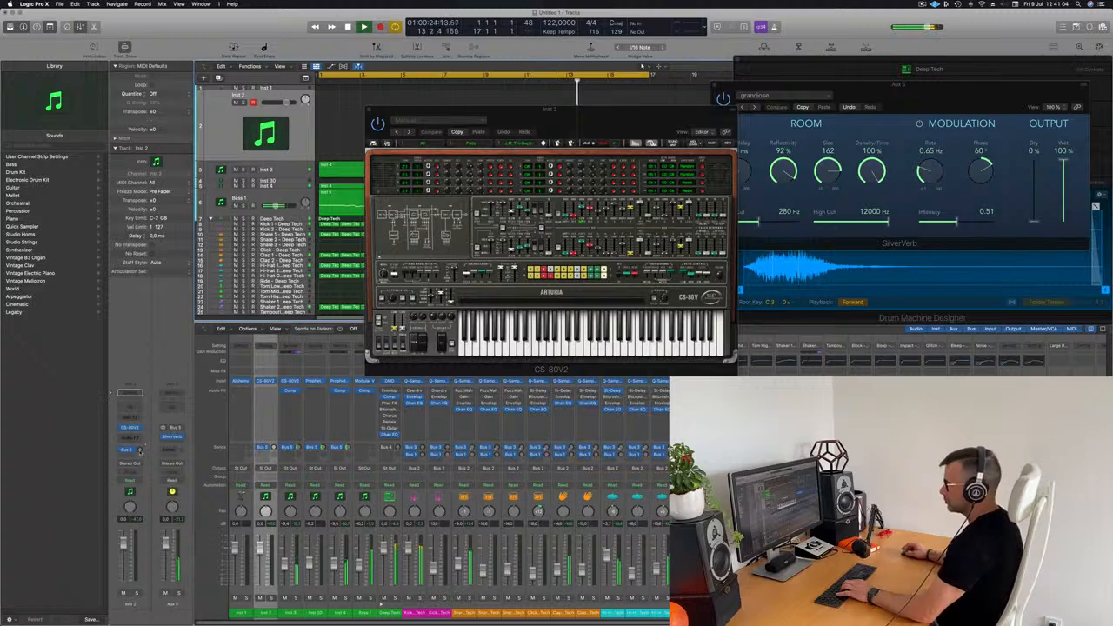
# - Open Musical Typing, arrange it beside the CS-80V2 window, and play test notes on the Inst 2 track
pyautogui.press('h')
pyautogui.press('h')
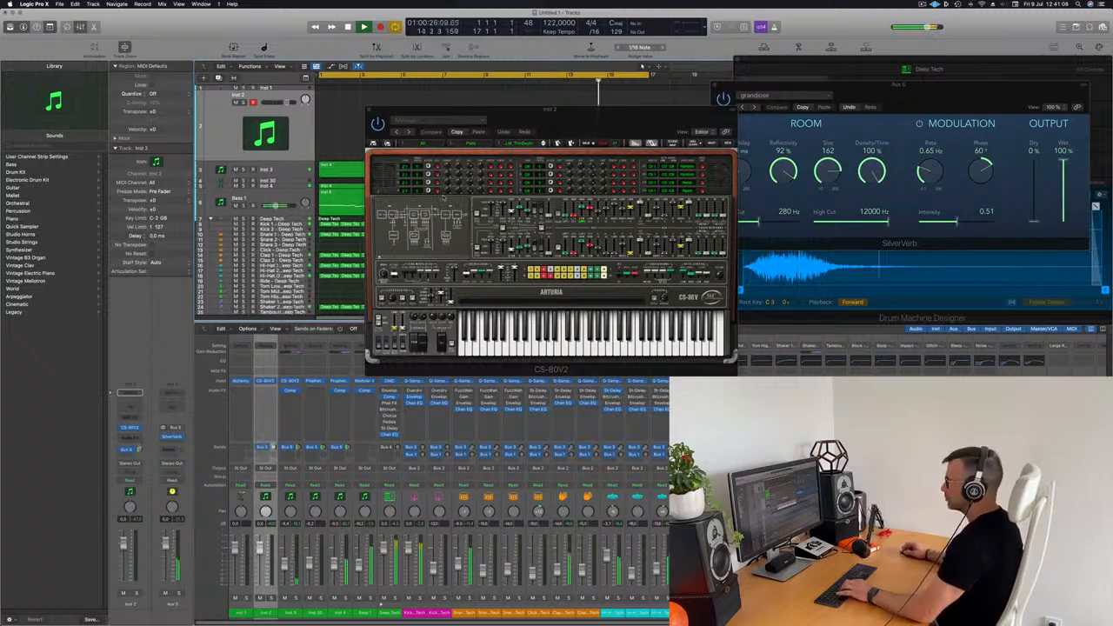
pyautogui.press('super+k')
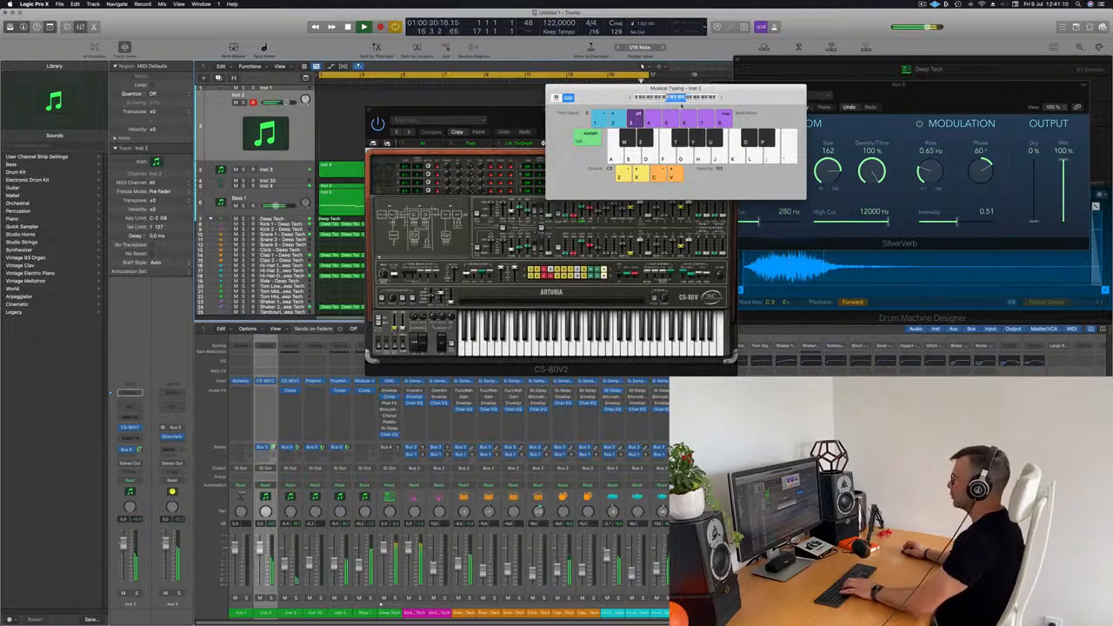
pyautogui.moveTo(606, 88); pyautogui.dragTo(751, 133)
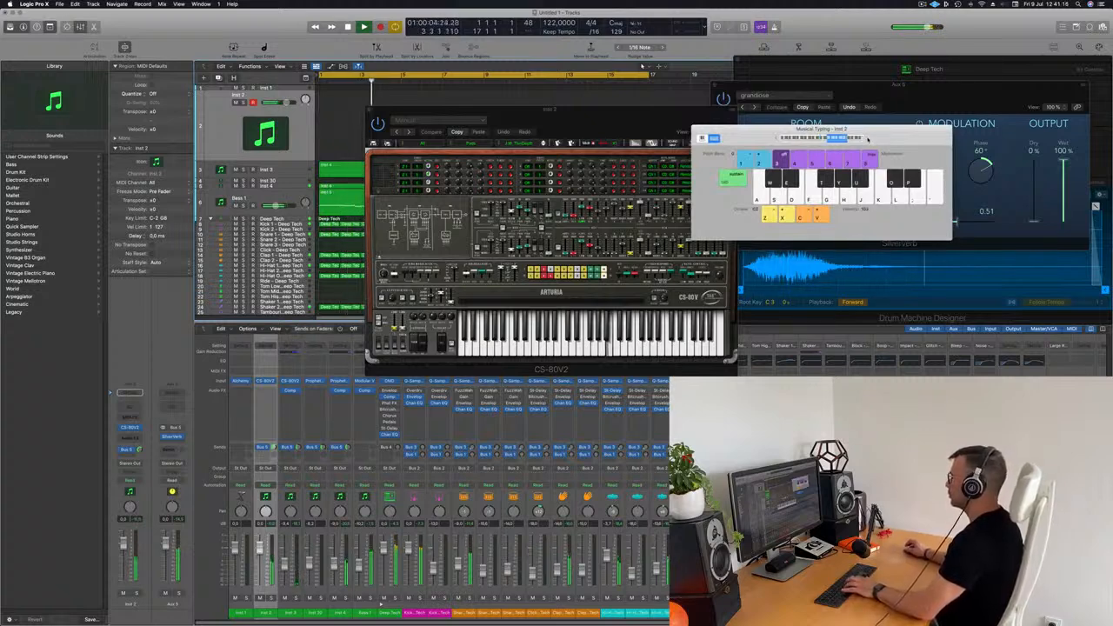
pyautogui.moveTo(609, 109); pyautogui.dragTo(646, 128)
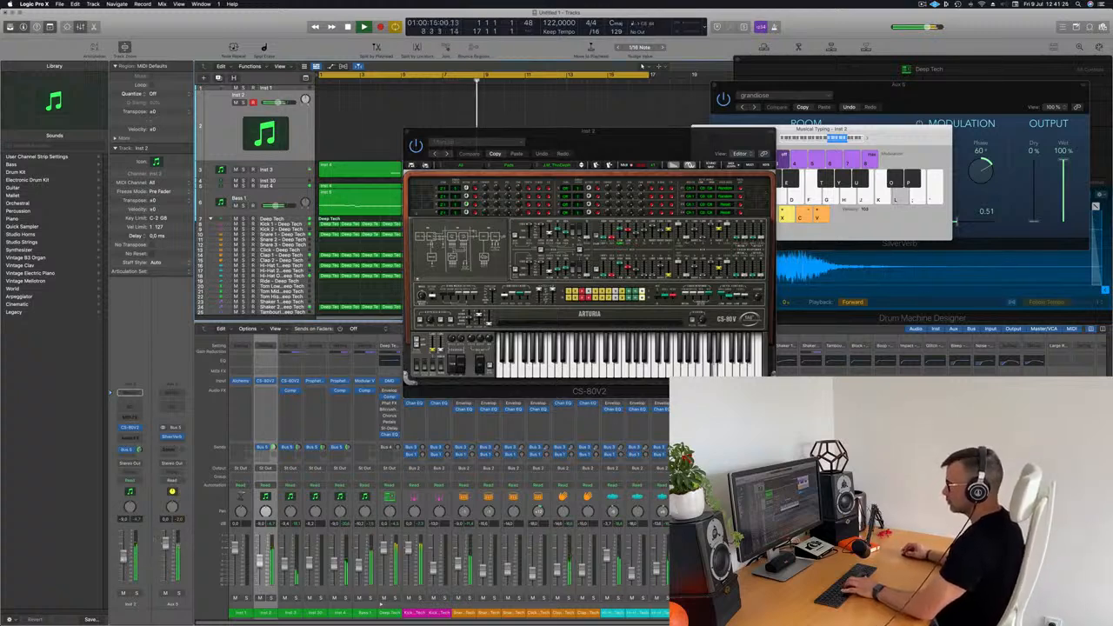
pyautogui.press('j')
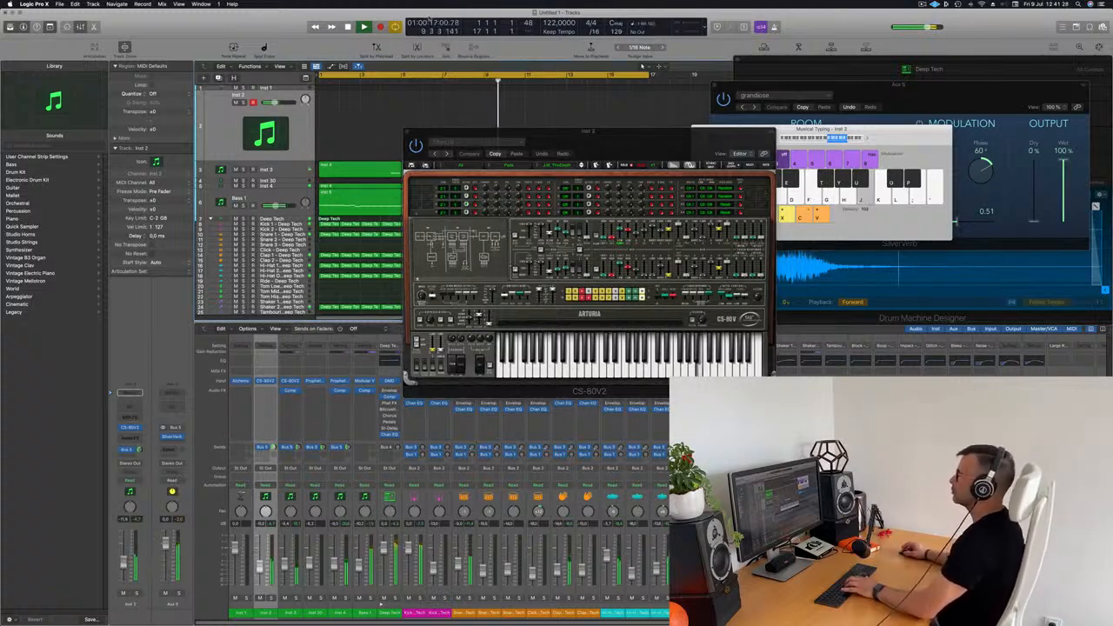
pyautogui.moveTo(611, 128); pyautogui.dragTo(587, 110)
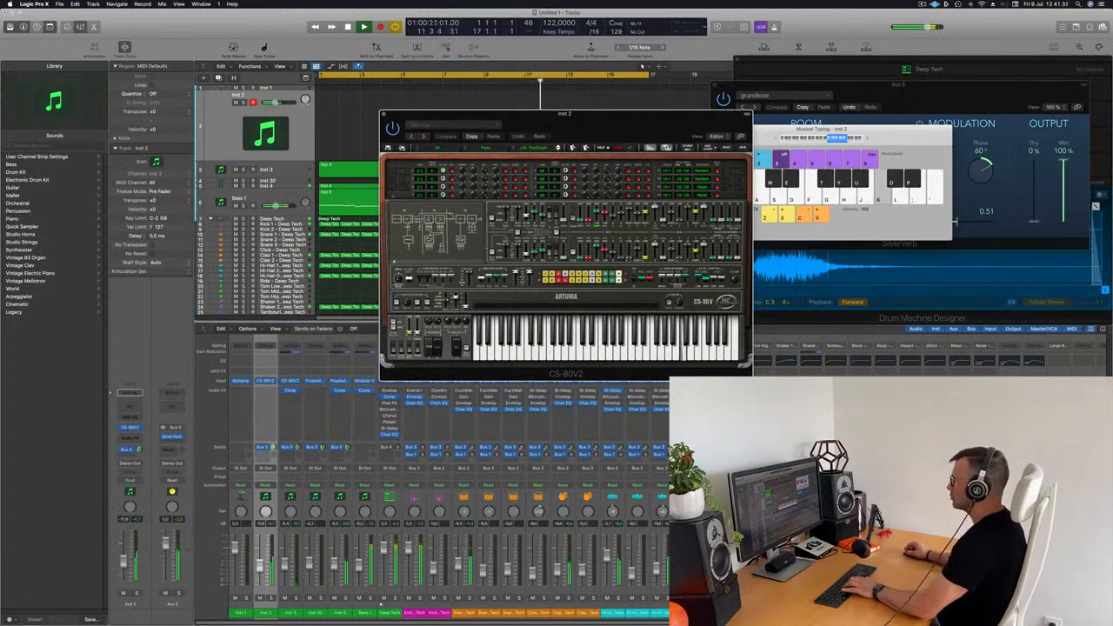
pyautogui.press('j')
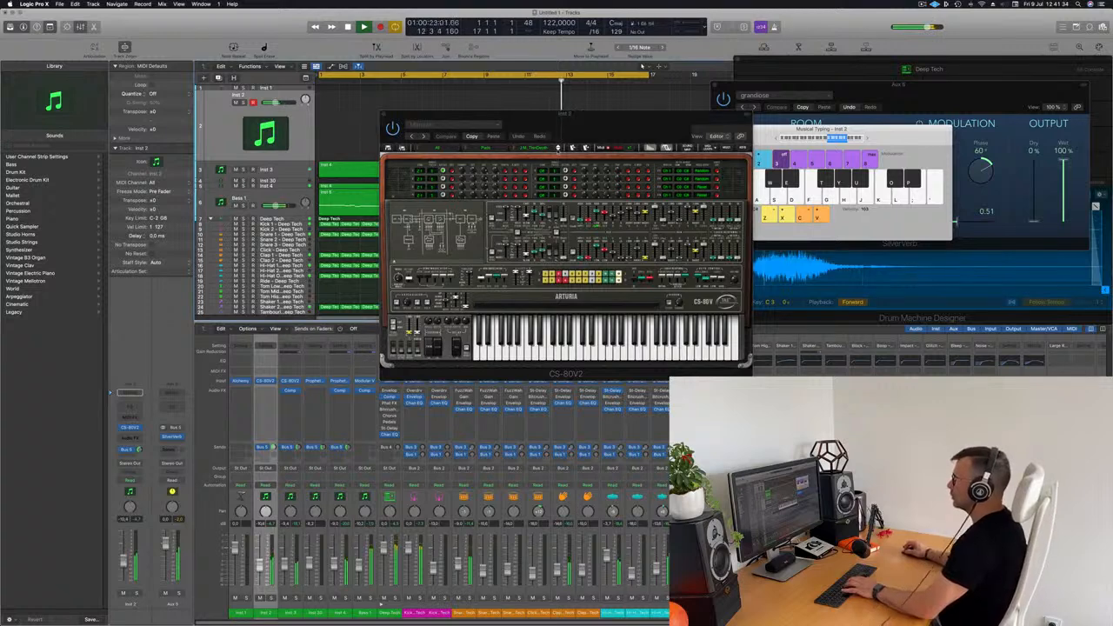
# - Switch the CS-80V2 to its next preset and move the Musical Typing keyboard to a lower octave range
pyautogui.click(558, 150)
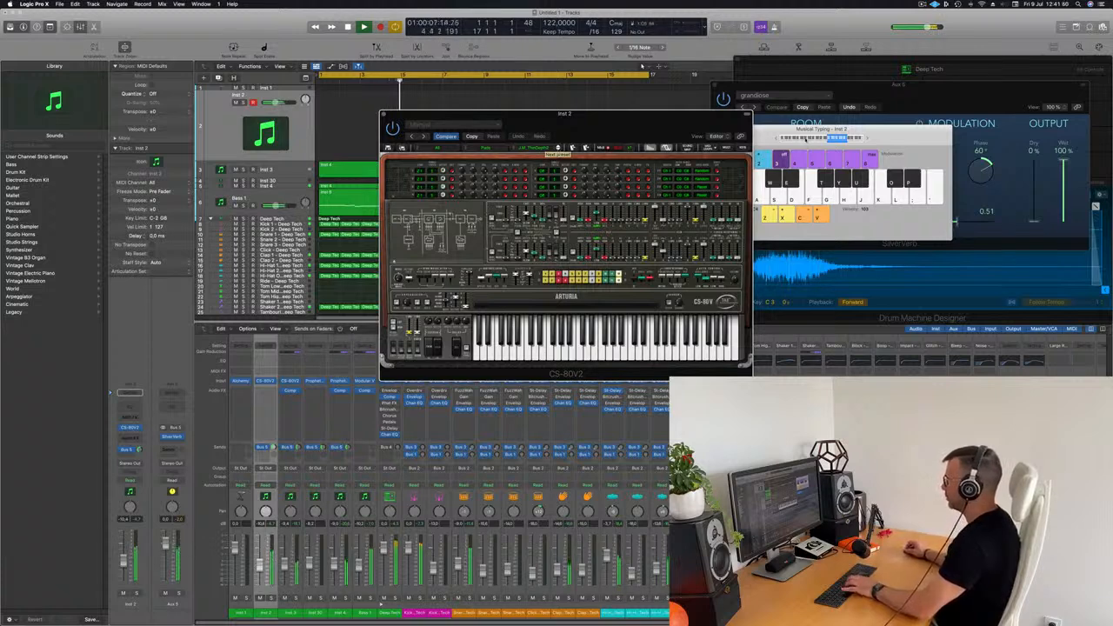
pyautogui.click(822, 139)
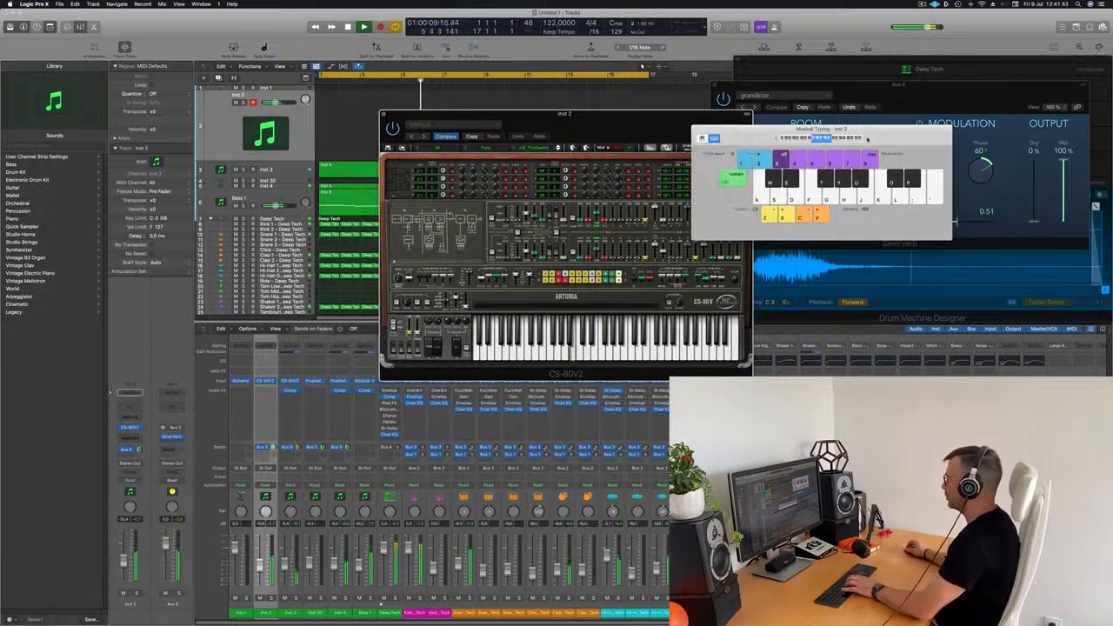
pyautogui.moveTo(615, 123); pyautogui.dragTo(540, 124)
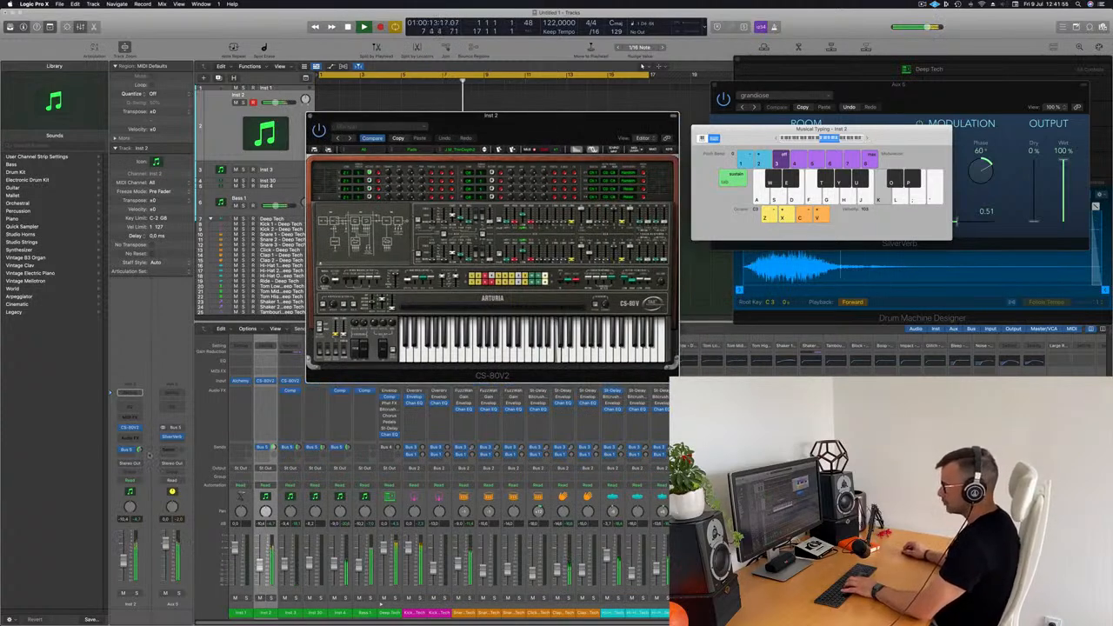
pyautogui.click(822, 129)
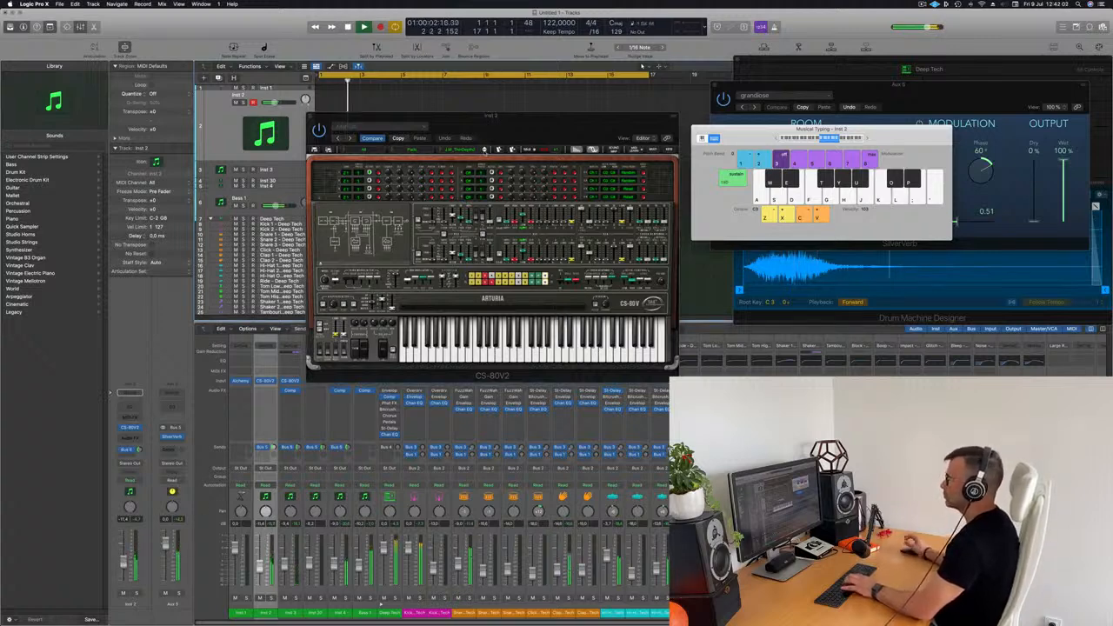
# - Step through further CS-80V2 presets, playing single notes to audition each sound over the groove
pyautogui.click(484, 151)
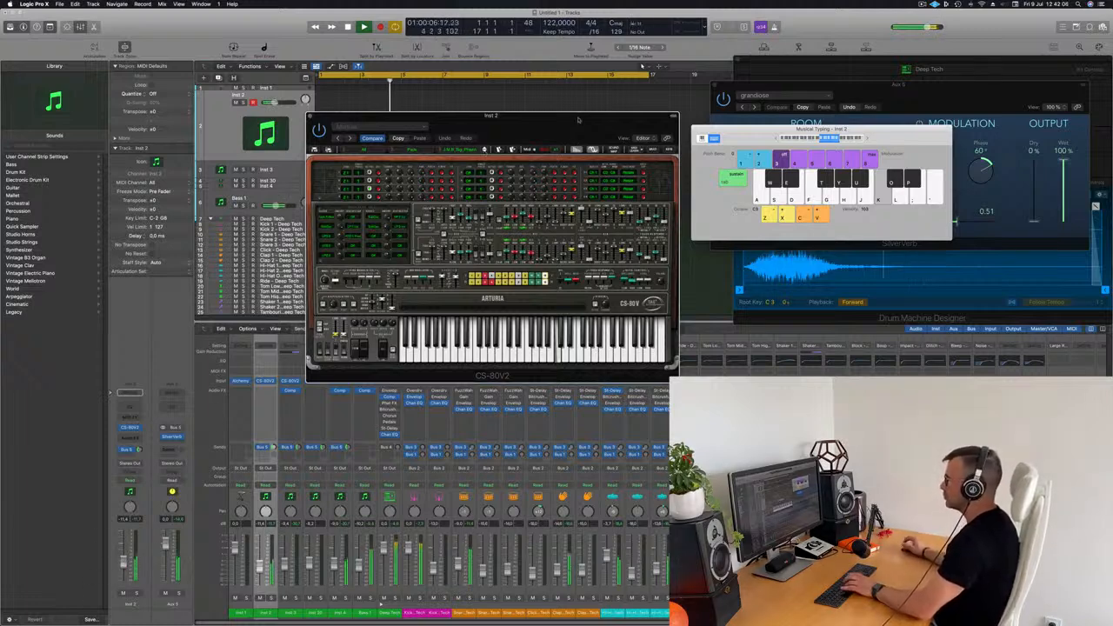
pyautogui.press('j')
pyautogui.moveTo(576, 120); pyautogui.dragTo(635, 121)
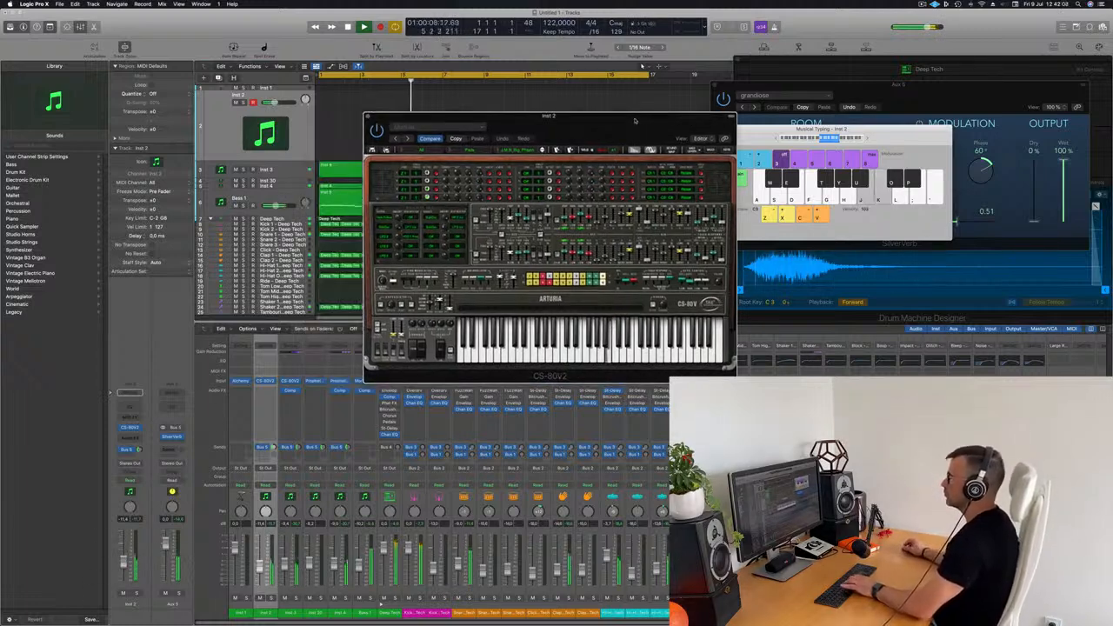
pyautogui.press('l')
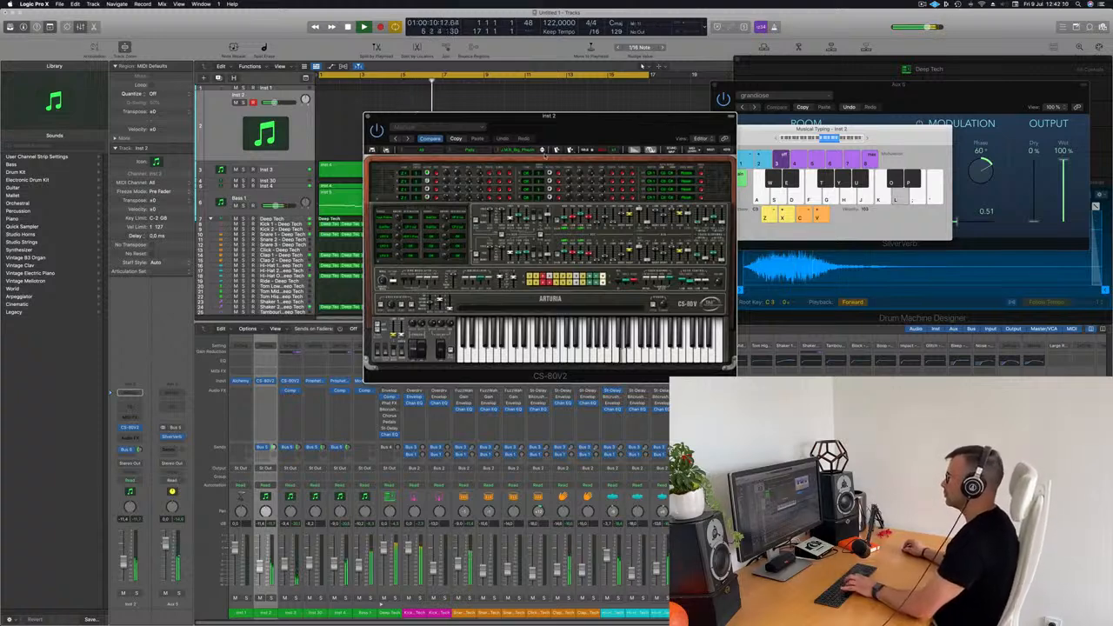
pyautogui.click(542, 151)
pyautogui.press('k')
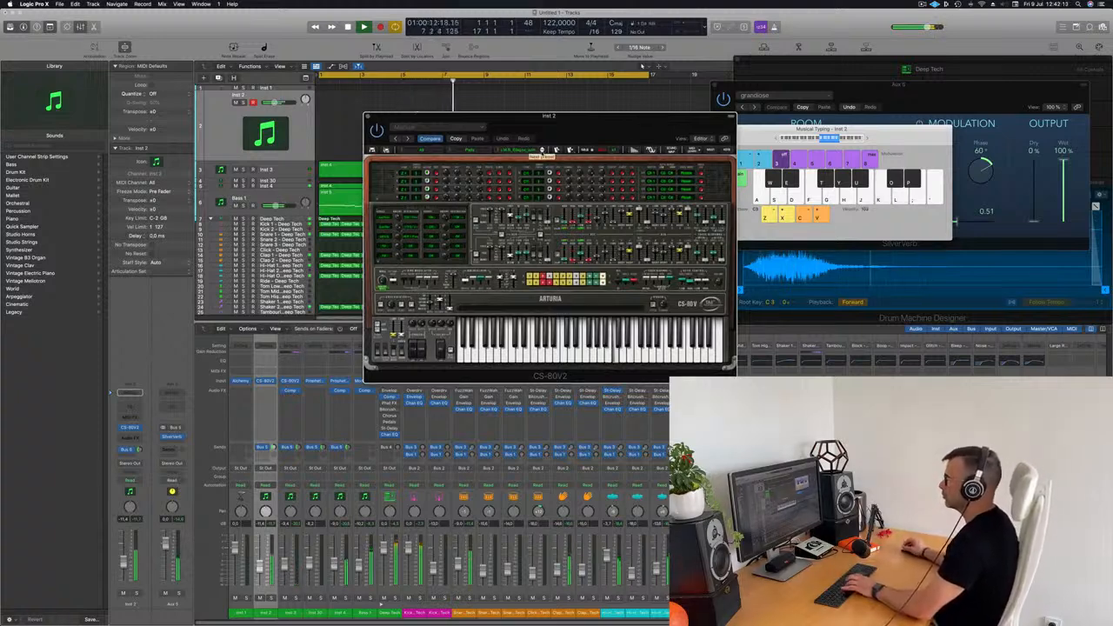
pyautogui.press('k')
pyautogui.press('l')
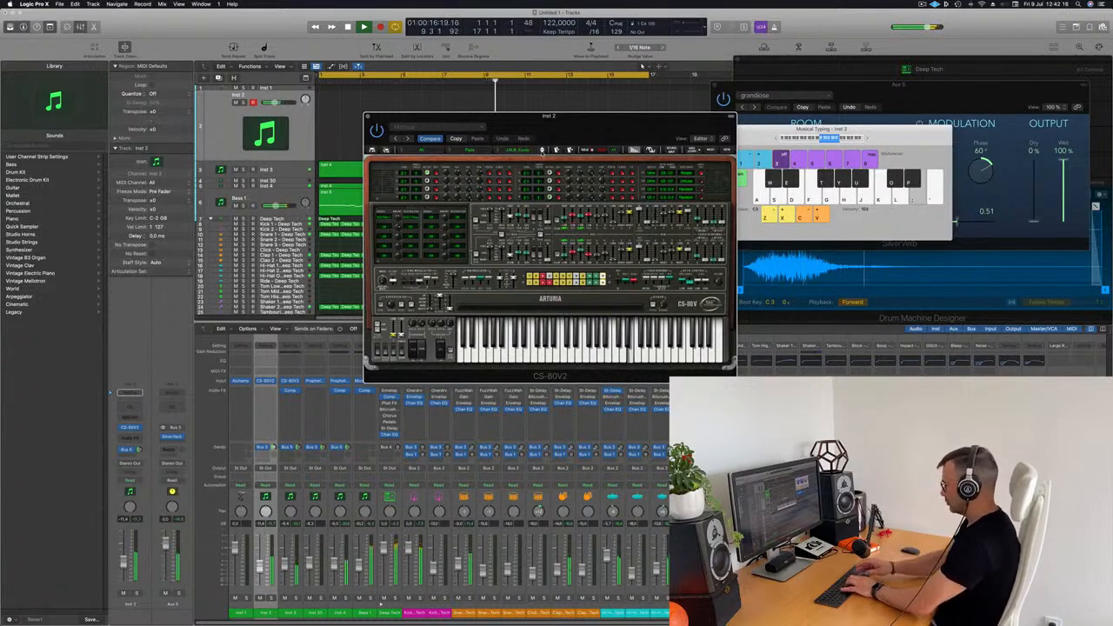
# - Play a short melodic phrase with Musical Typing to test the CS-80V2 sounds against the running arrangement
pyautogui.press("'")
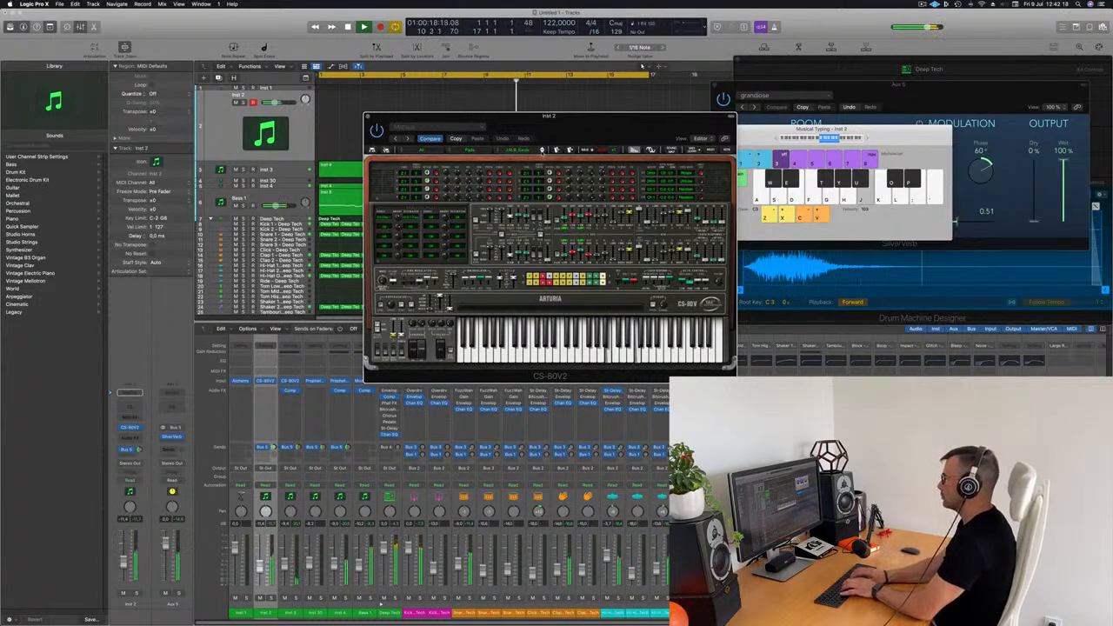
pyautogui.press("'")
pyautogui.press('l')
pyautogui.press('h')
pyautogui.press('j')
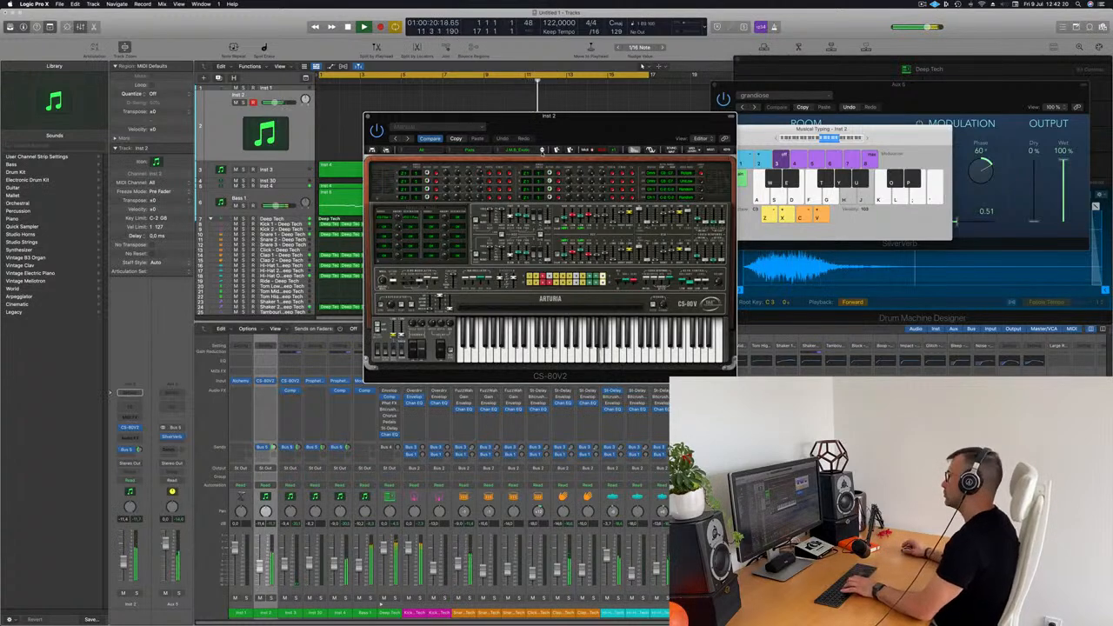
pyautogui.press('h')
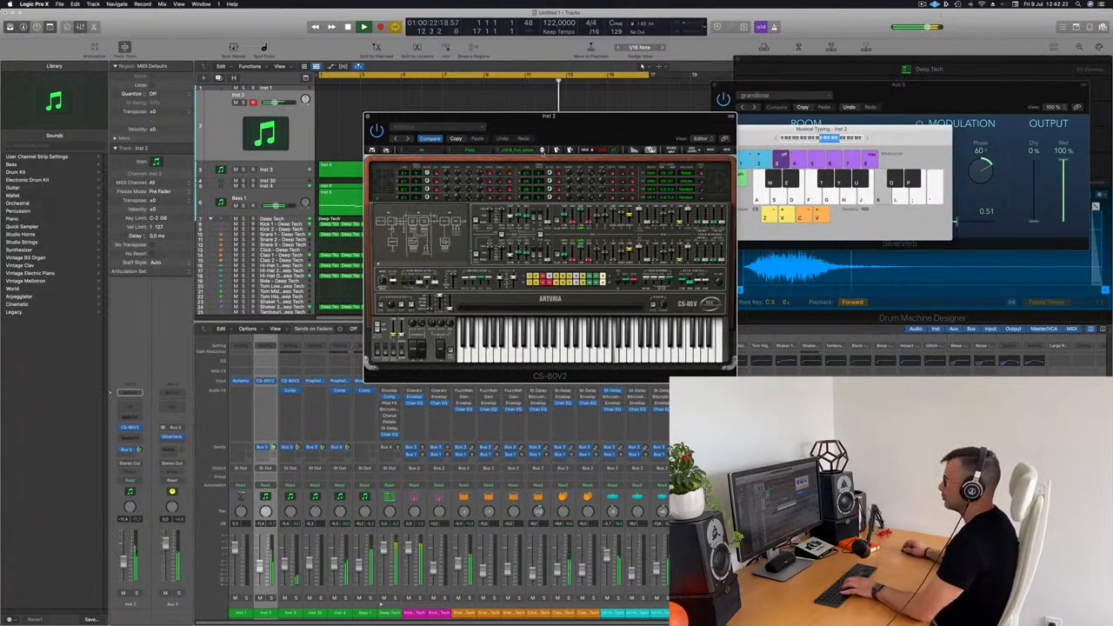
# - Step through more CS-80V2 presets on Inst 2, playing test notes, and settle on a pad sound for the melody
pyautogui.click(541, 150)
pyautogui.press('h')
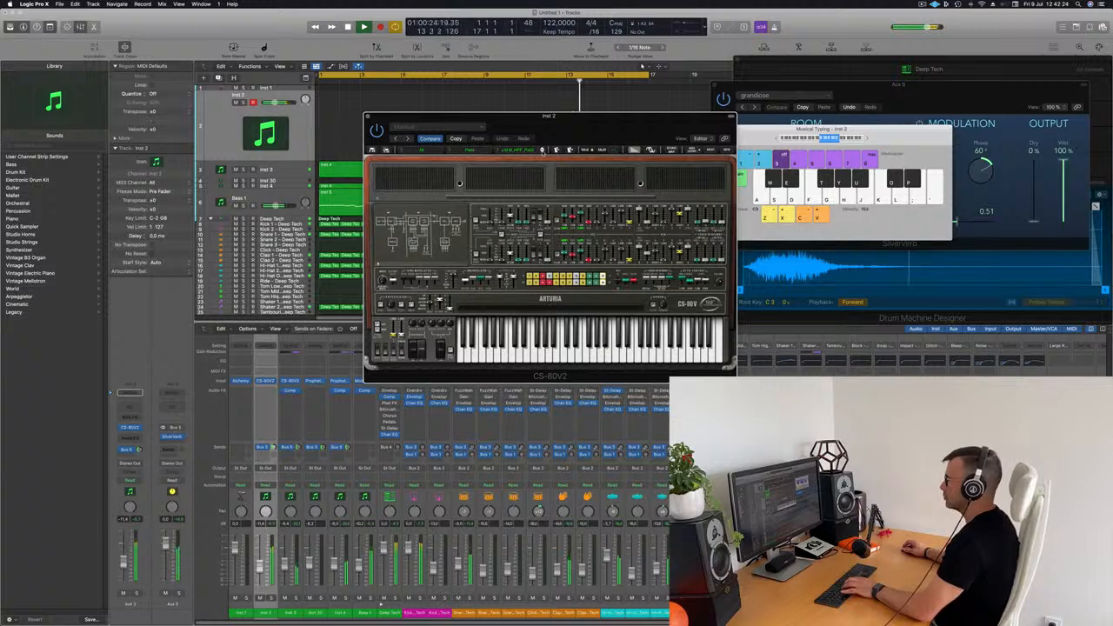
pyautogui.press('h')
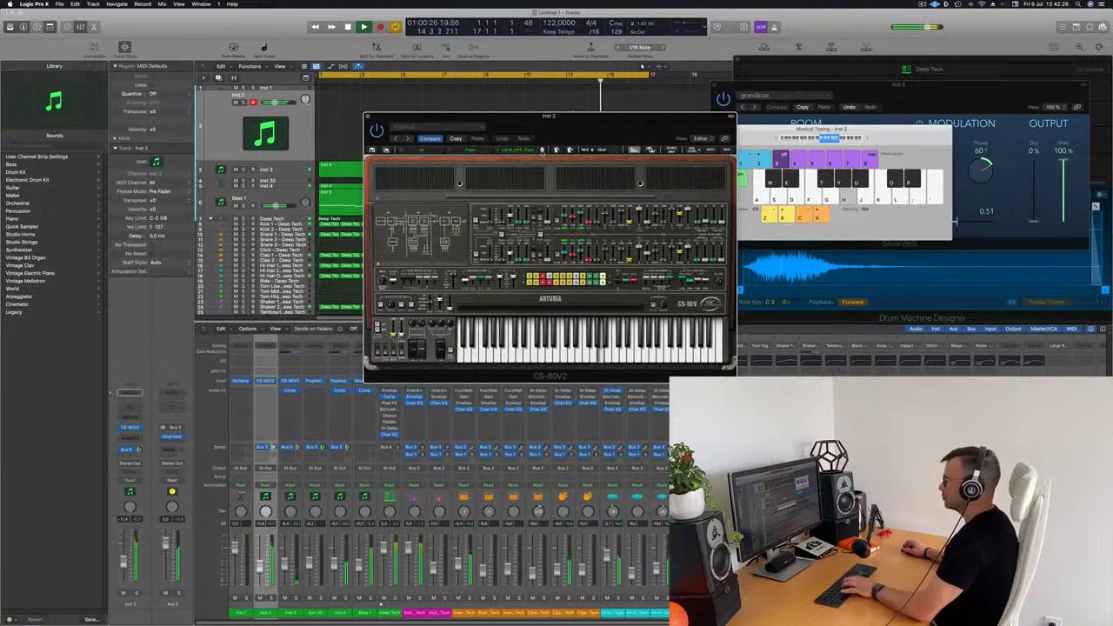
pyautogui.click(542, 150)
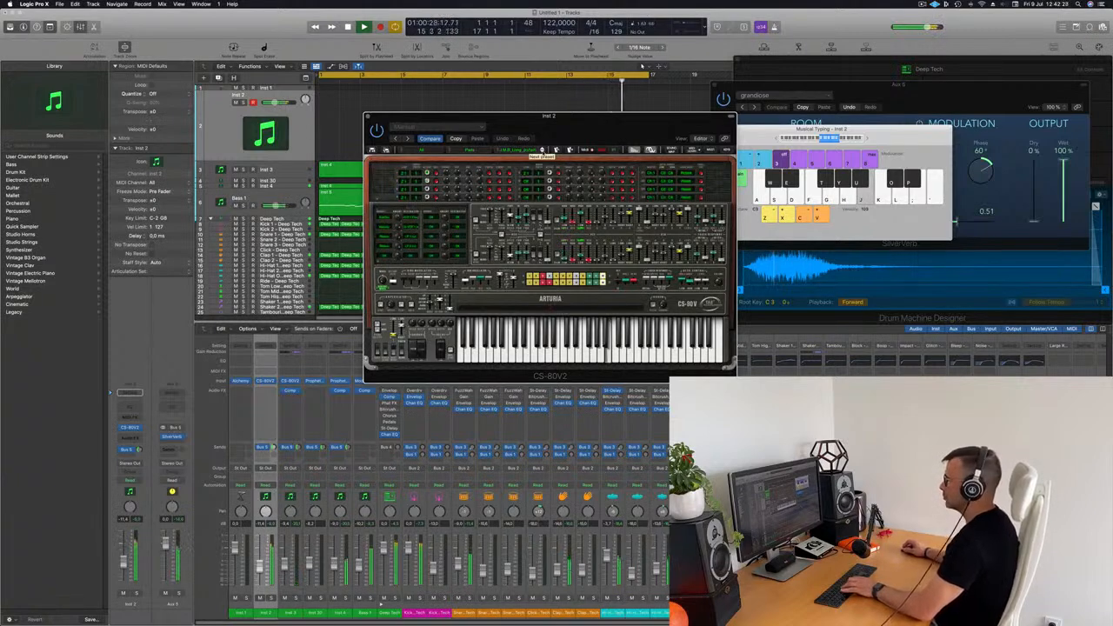
pyautogui.click(541, 150)
pyautogui.press('h')
pyautogui.click(542, 149)
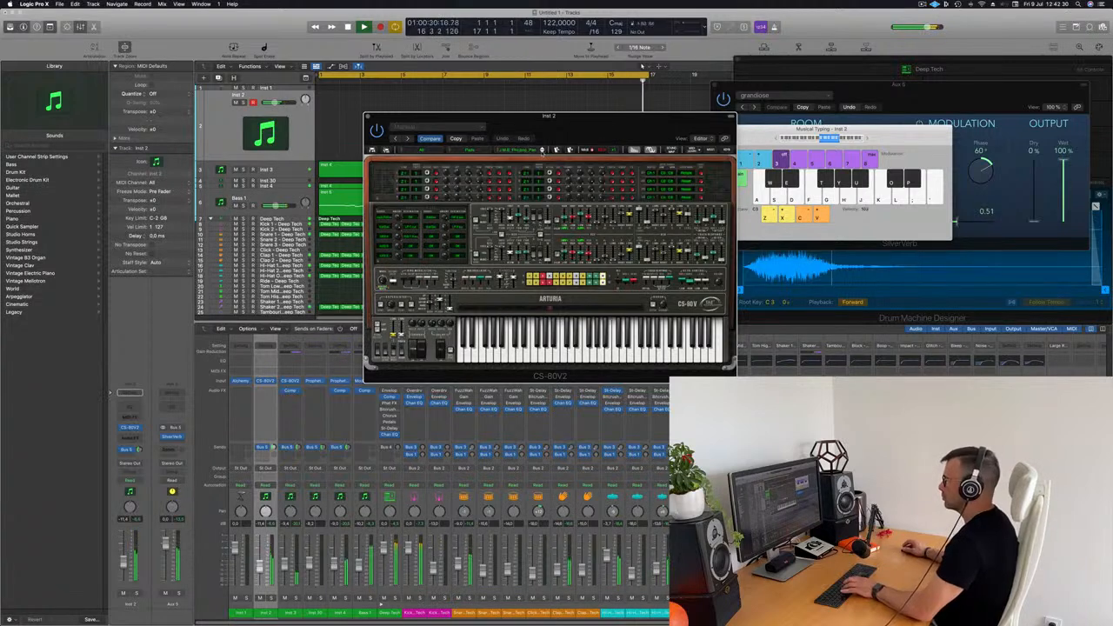
pyautogui.click(542, 150)
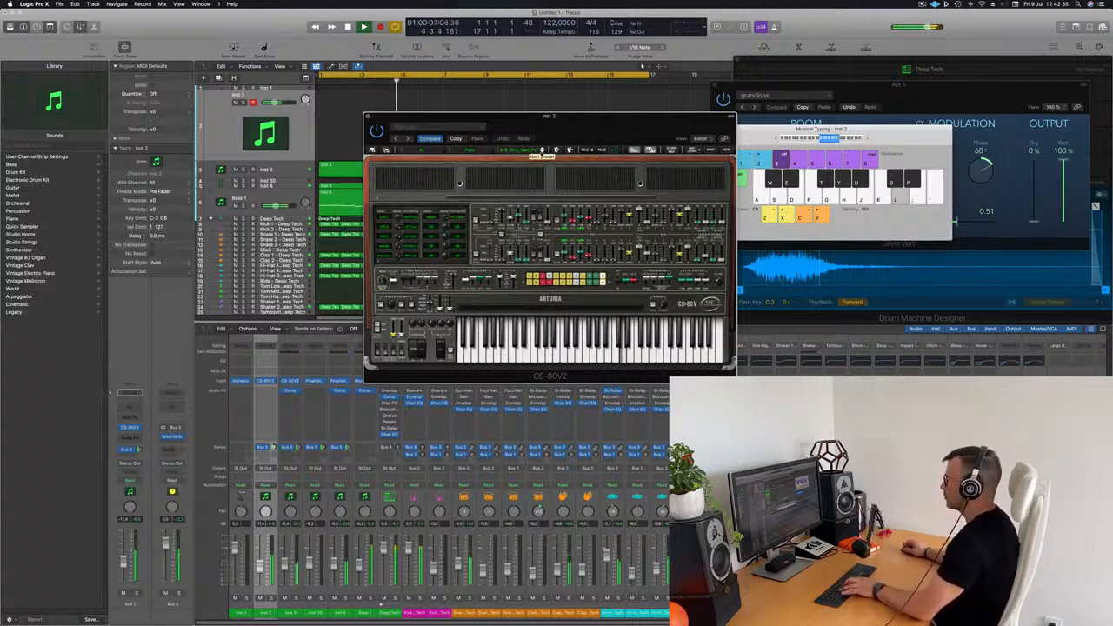
pyautogui.click(542, 152)
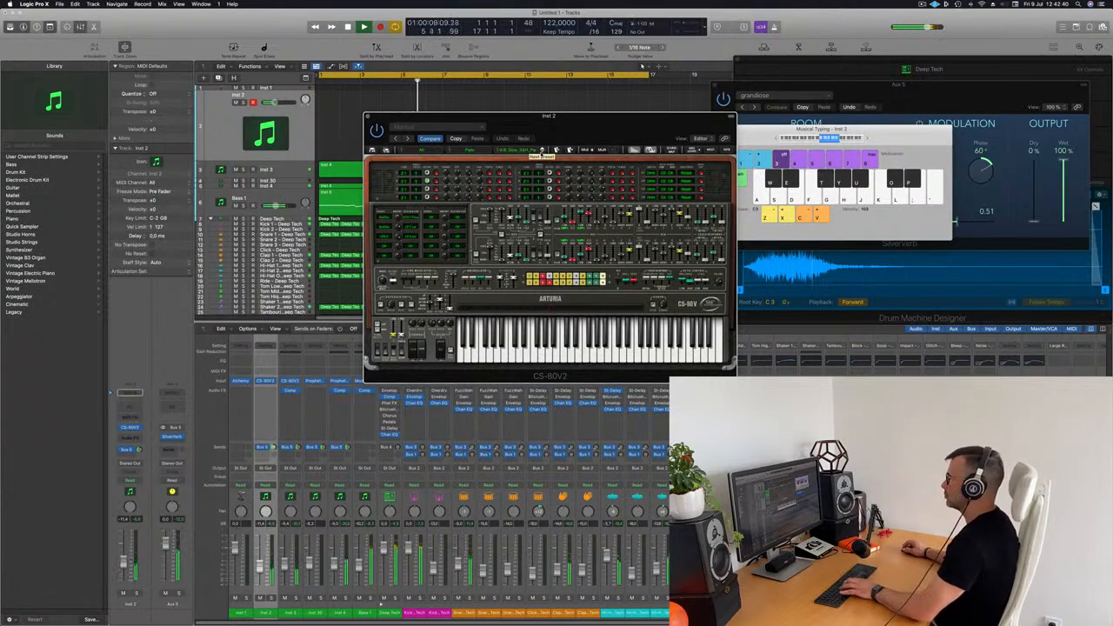
pyautogui.click(544, 150)
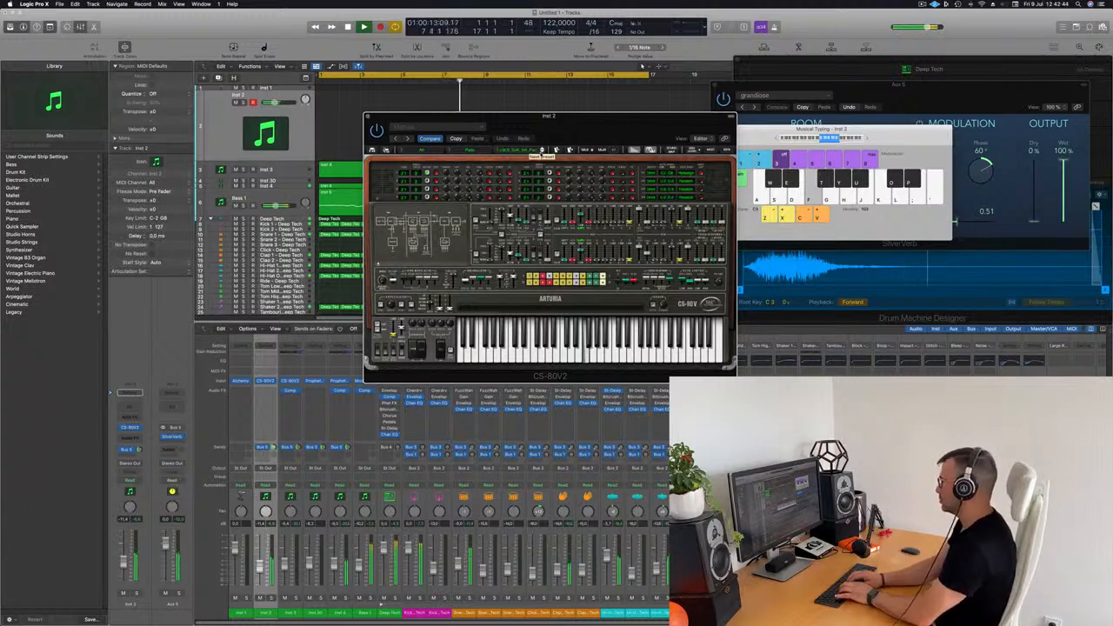
# - Rehearse a short melody on the chosen CS-80V2 pad with Musical Typing over the looping groove
pyautogui.press('f')
pyautogui.press('k')
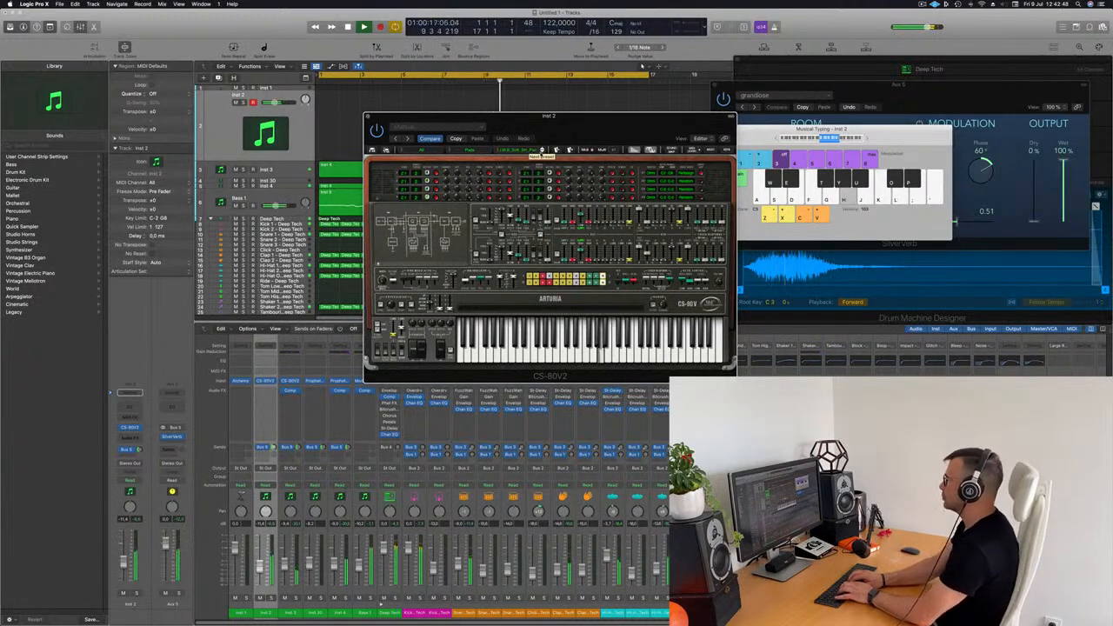
pyautogui.press(';')
pyautogui.press('l')
pyautogui.press('k')
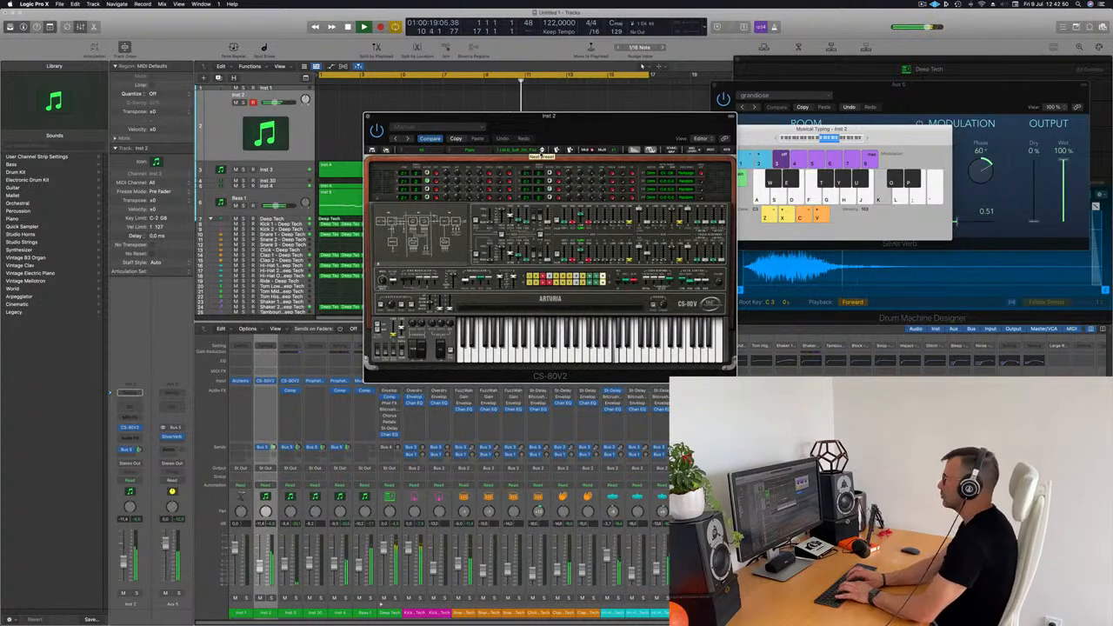
# - Record the pad melody on Inst 2 with Musical Typing, from bar 11 to the end of the 16-bar cycle
pyautogui.press('h')
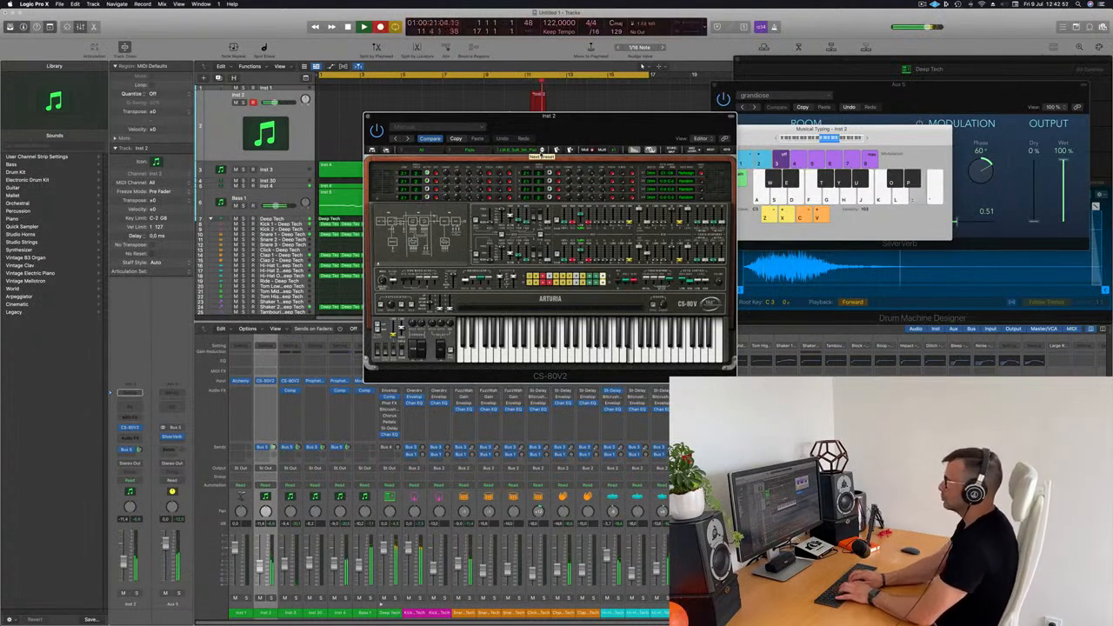
pyautogui.press('k')
pyautogui.press('h')
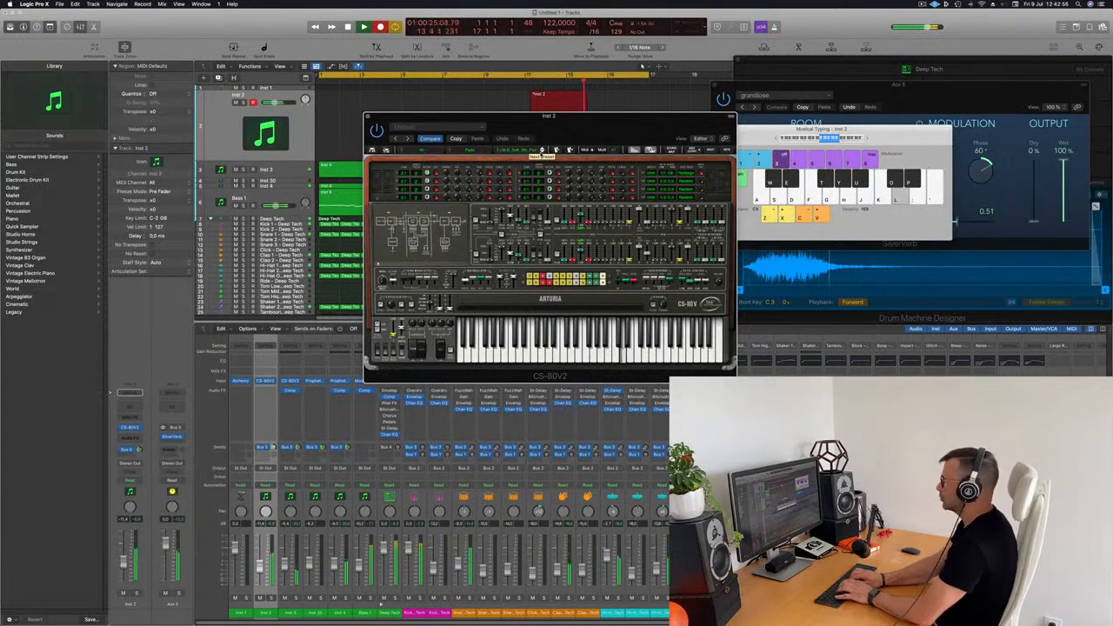
pyautogui.press('h')
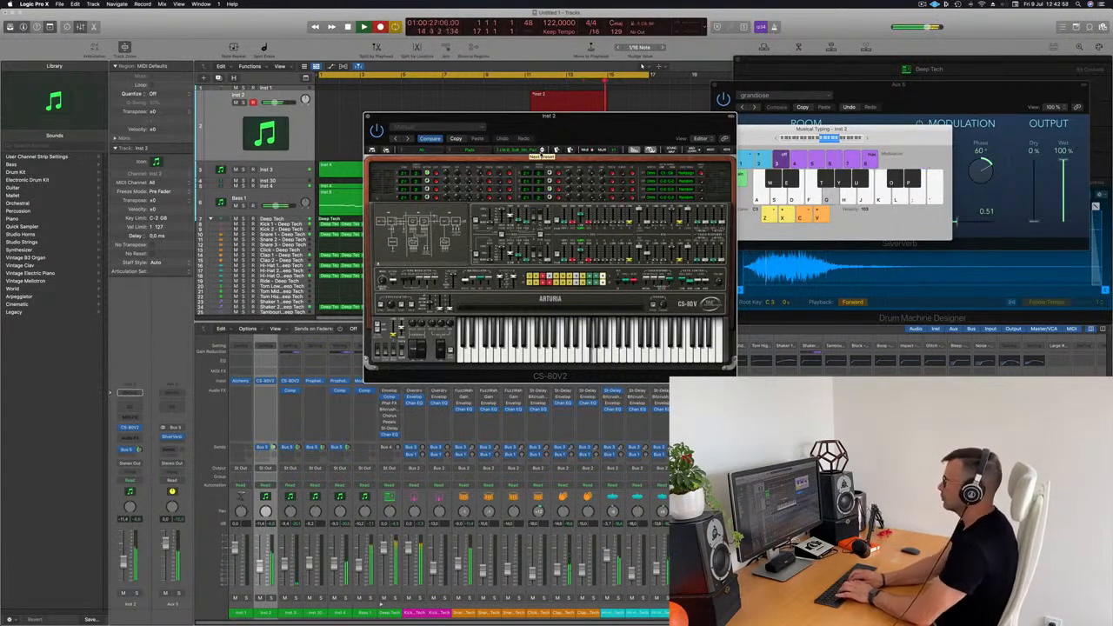
pyautogui.press('l')
pyautogui.press('k')
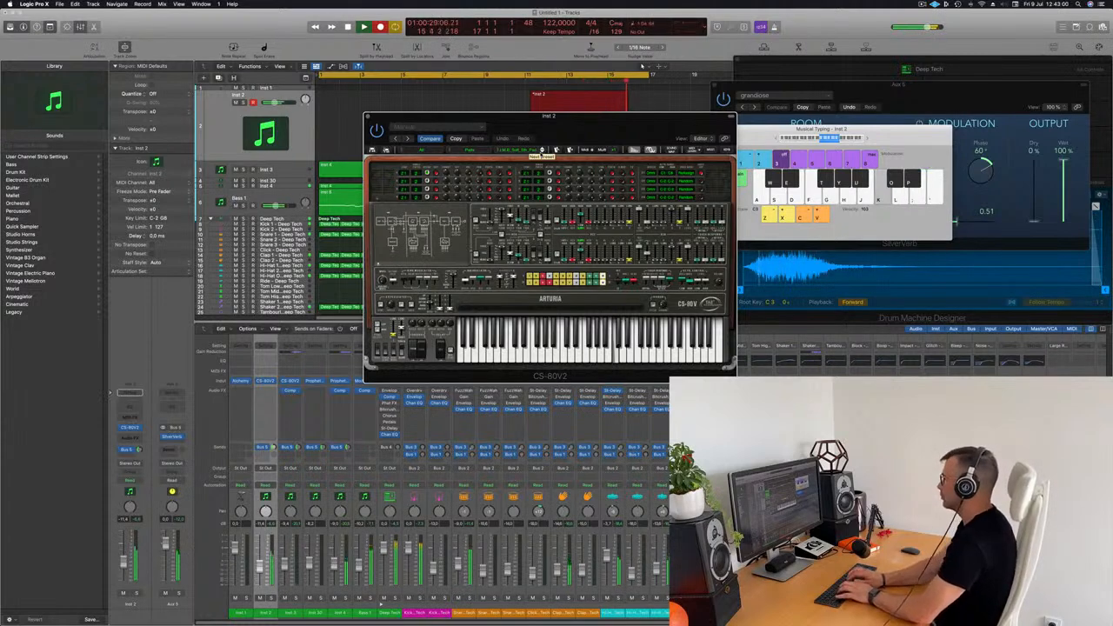
pyautogui.press('h')
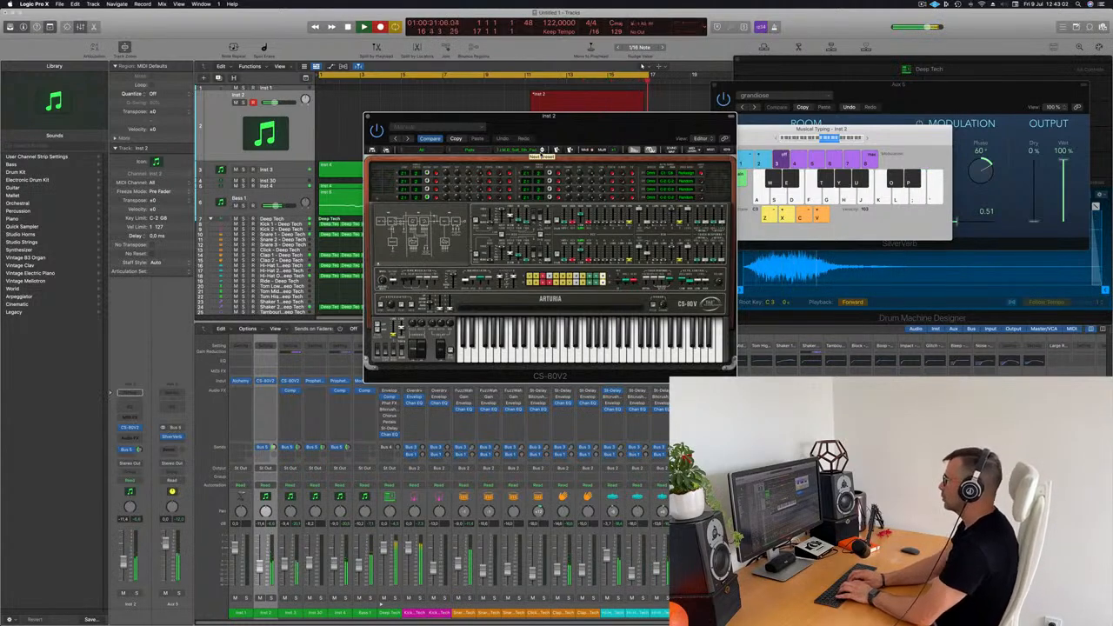
# - Continue recording the pad melody on Inst 2 from bar 1 to about bar 10, ending the take there
pyautogui.press('l')
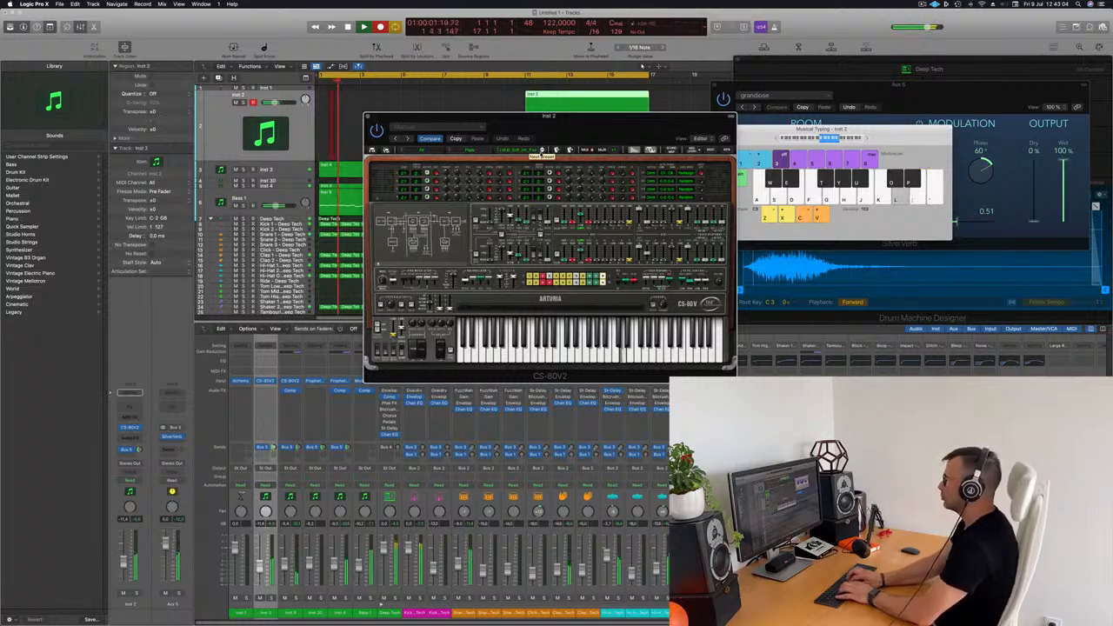
pyautogui.press('k')
pyautogui.press('f')
pyautogui.press('g')
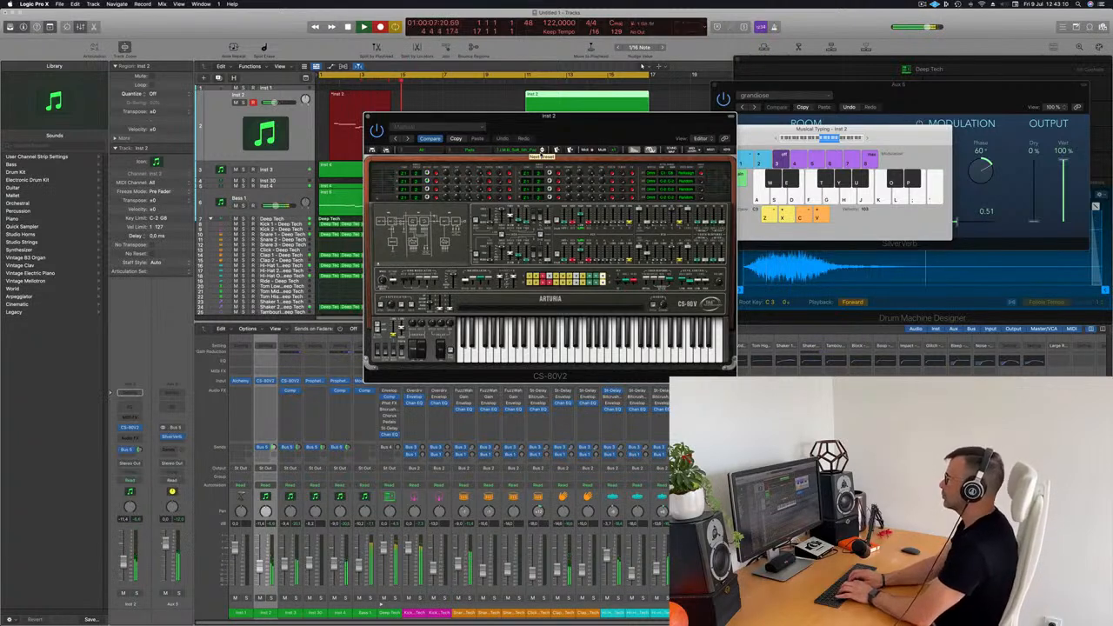
pyautogui.press('l')
pyautogui.press('k')
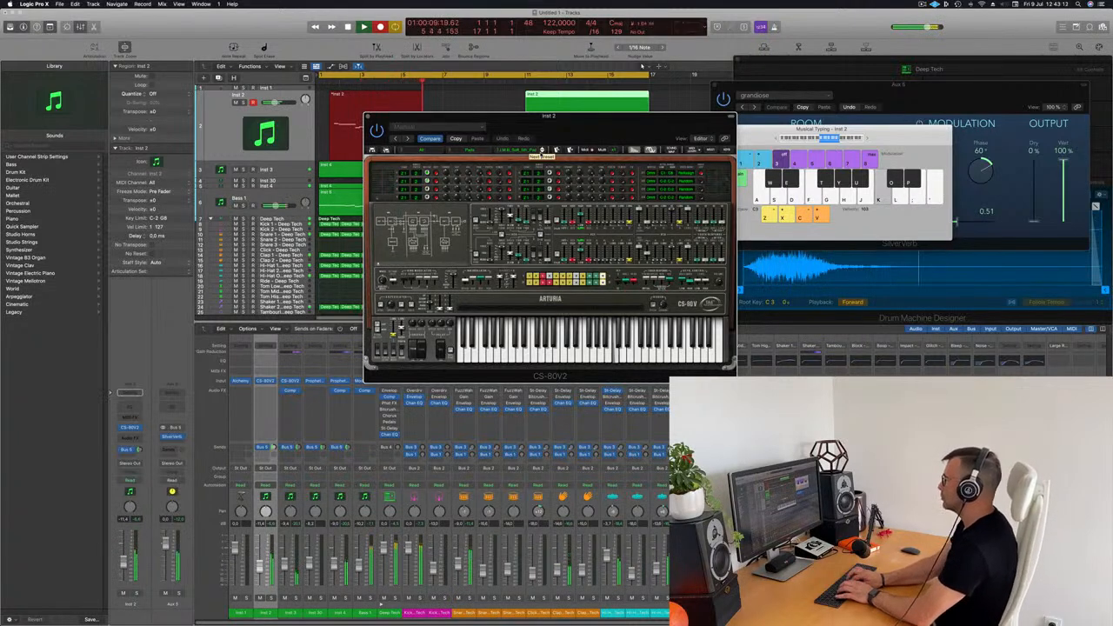
pyautogui.press('h')
pyautogui.press('f')
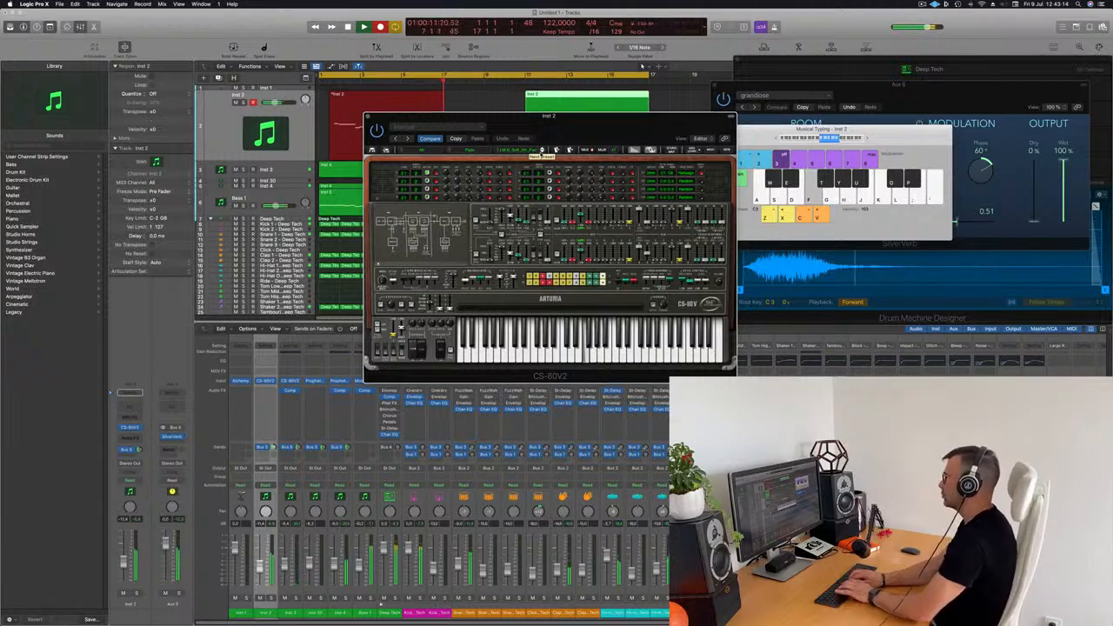
pyautogui.press('d')
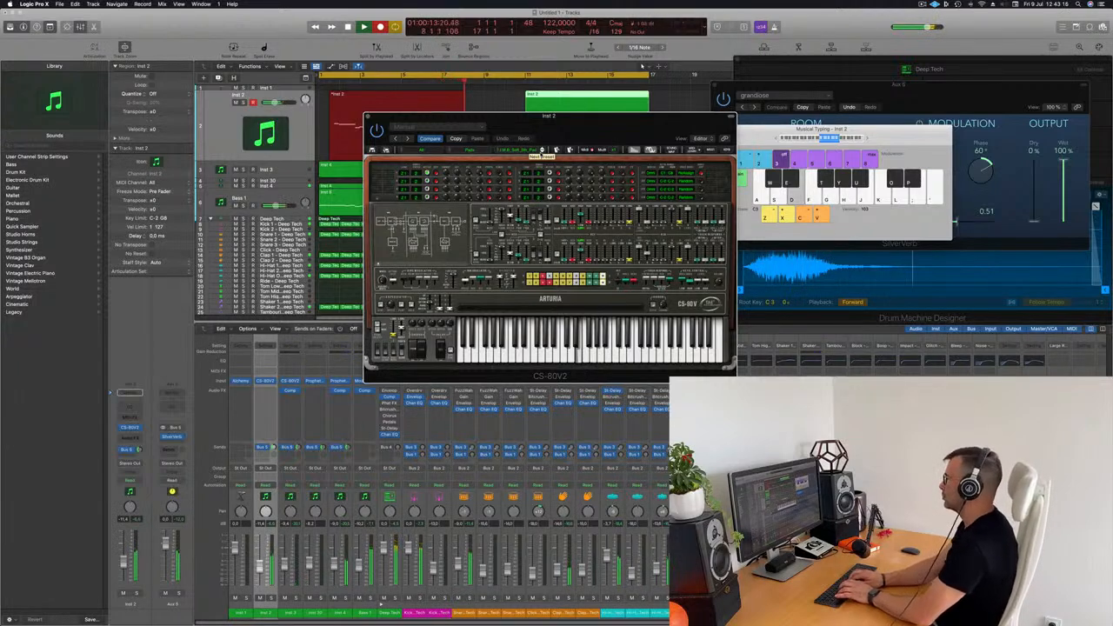
pyautogui.press('l')
pyautogui.press('k')
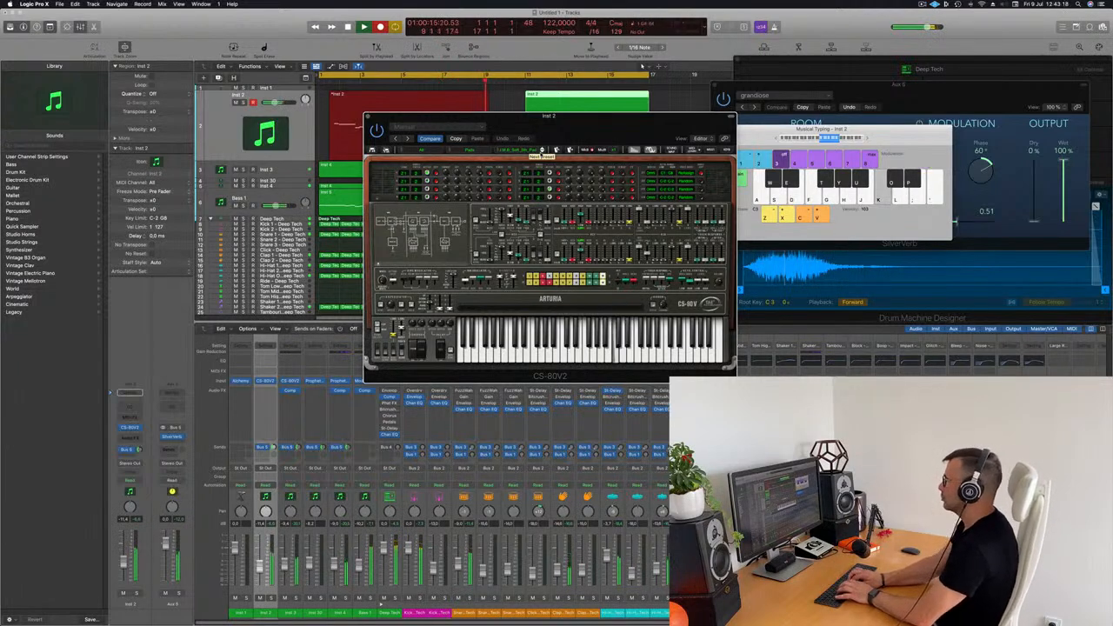
pyautogui.press('space')
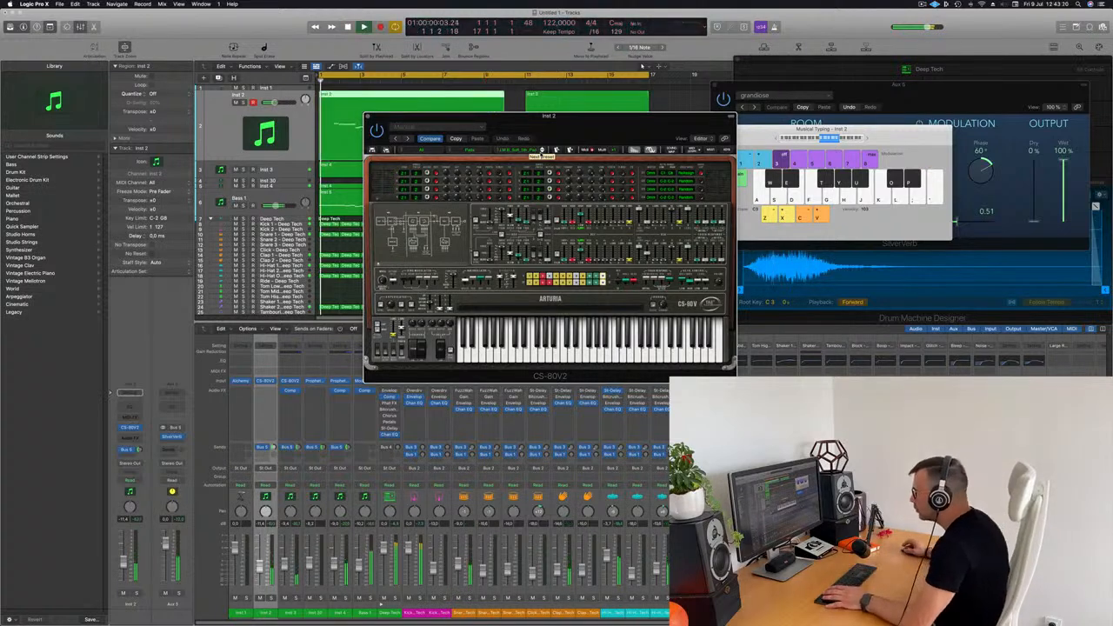
# - Split the first Inst 2 region at bar 5, splitting the crossing notes, and delete the part before bar 5
pyautogui.moveTo(632, 122); pyautogui.dragTo(840, 122)
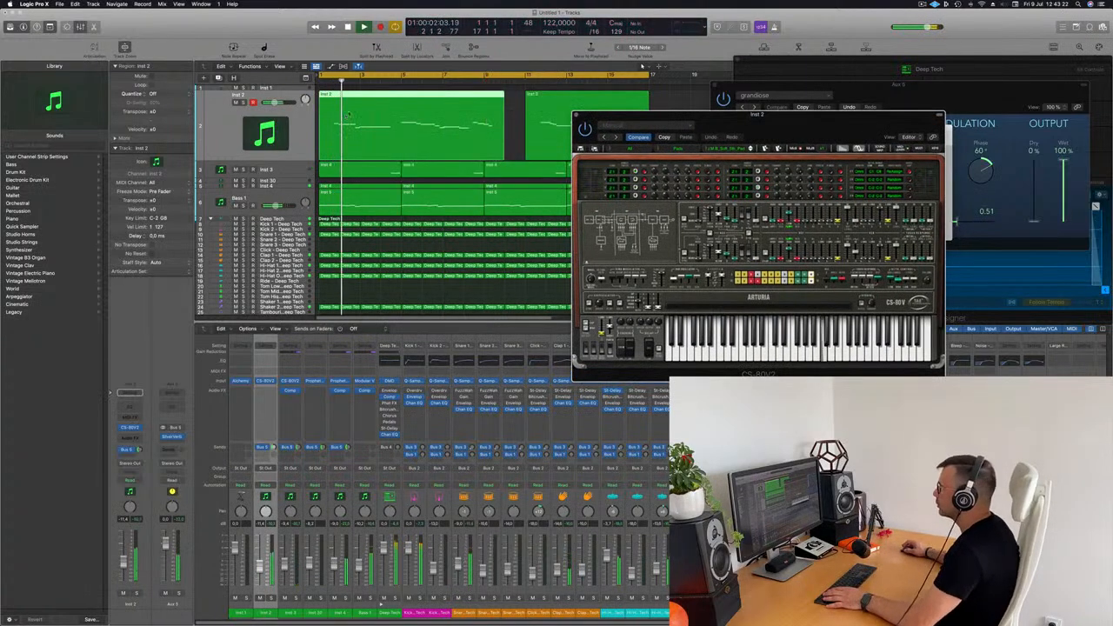
pyautogui.doubleClick(419, 96)
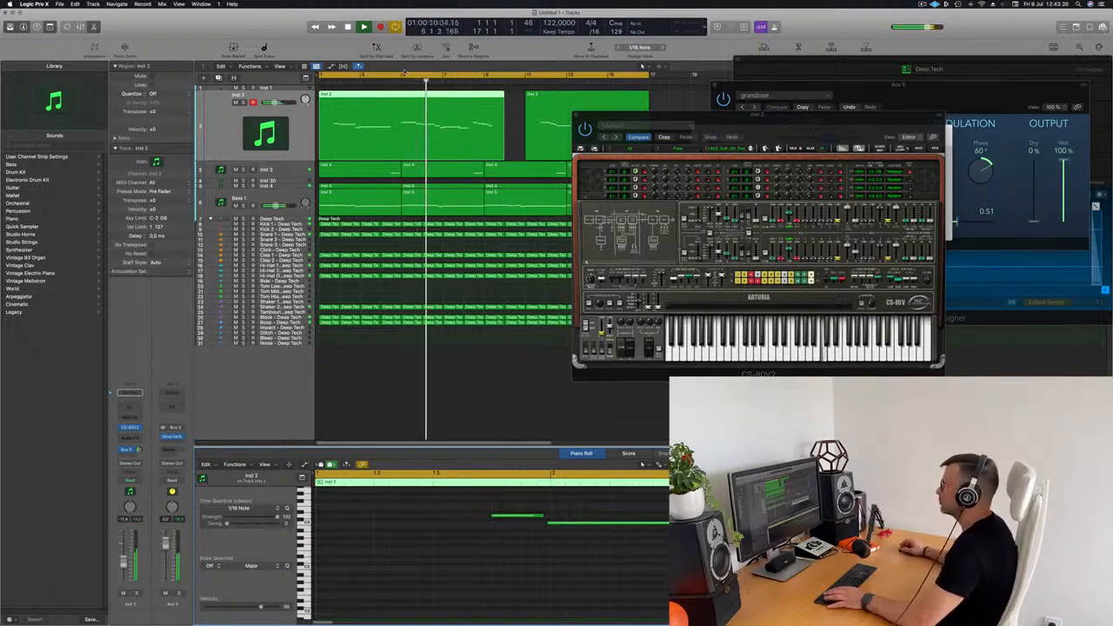
pyautogui.keyDown('super'); pyautogui.doubleClick(401, 96); pyautogui.keyUp('super')
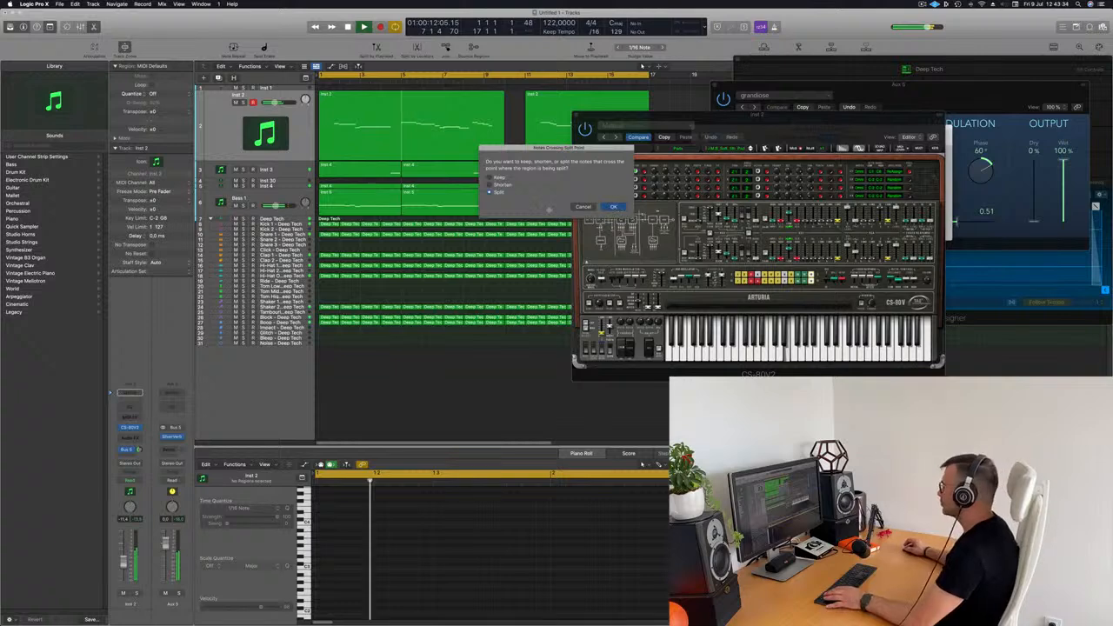
pyautogui.press('Return')
pyautogui.press('Return')
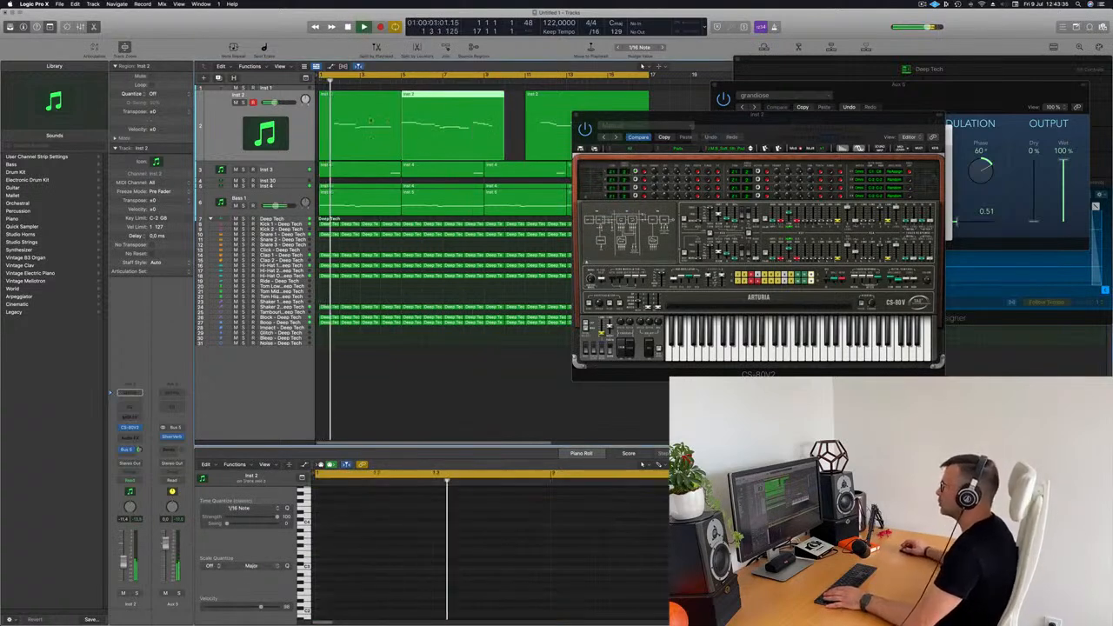
pyautogui.click(378, 127)
pyautogui.press('Delete')
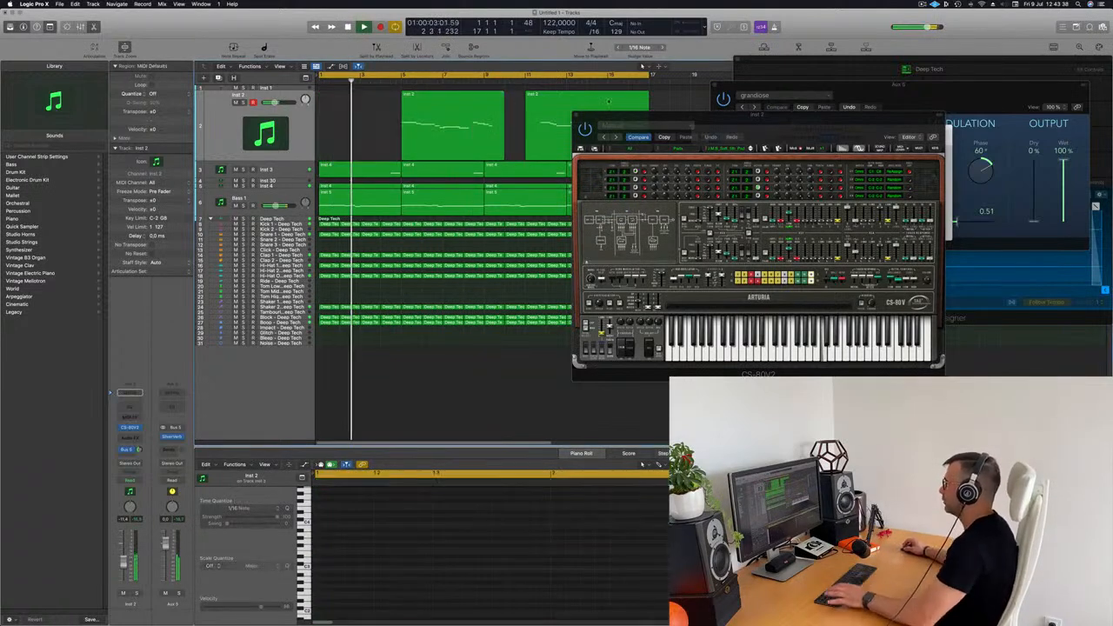
# - Split the Inst 2 region starting at bar 11 at bar 13, splitting crossing notes, and delete the part before the cut
pyautogui.moveTo(684, 117); pyautogui.dragTo(920, 114)
pyautogui.press('Return')
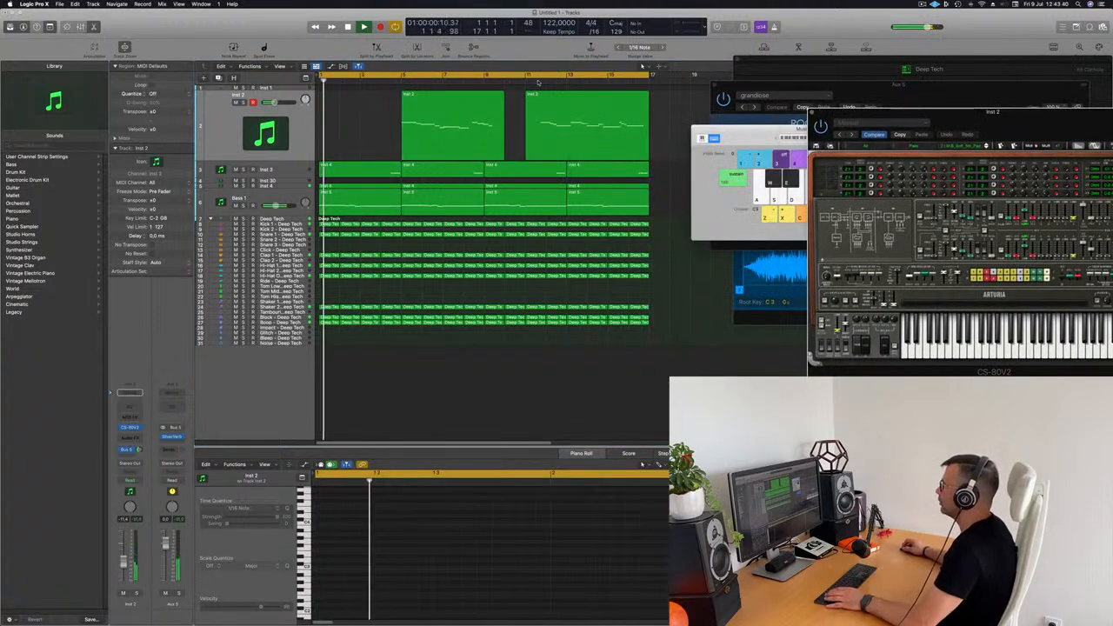
pyautogui.click(536, 80)
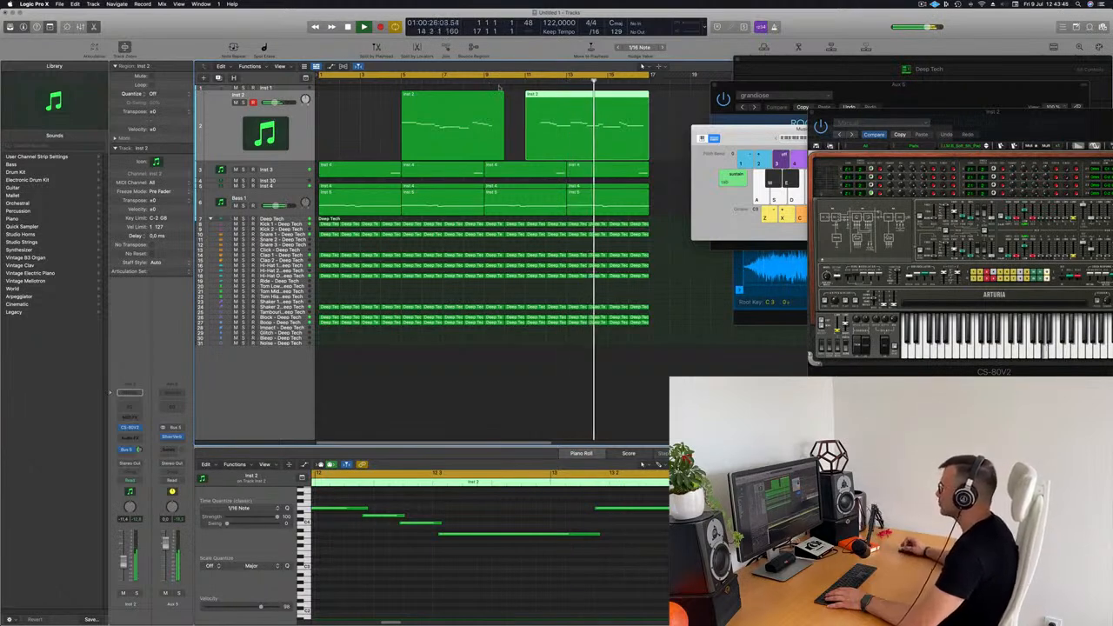
pyautogui.click(562, 102)
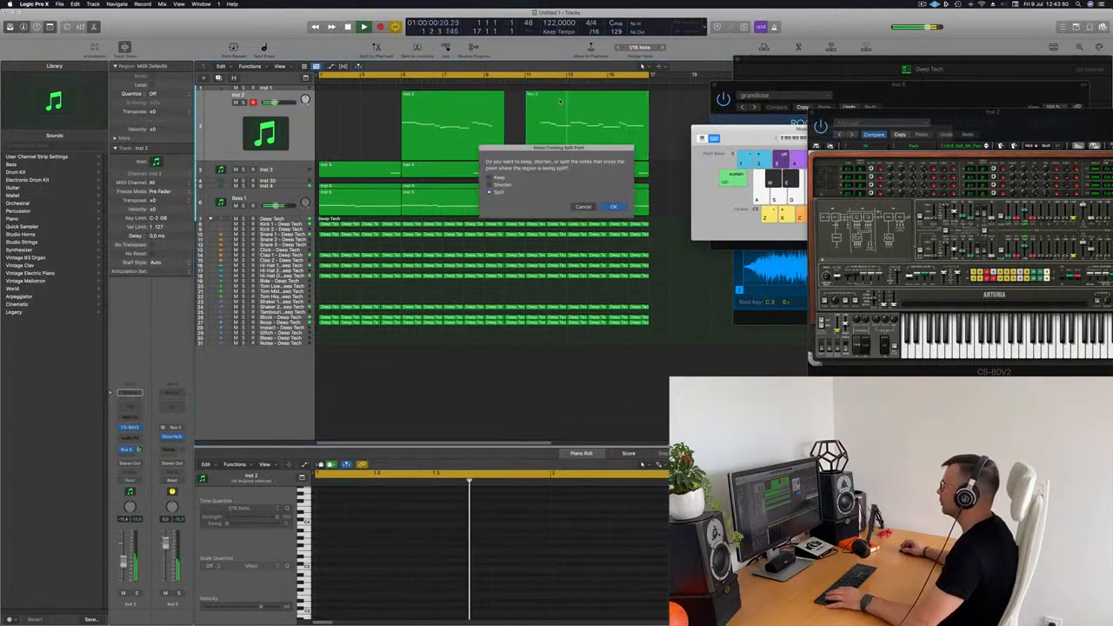
pyautogui.click(616, 207)
pyautogui.click(554, 116)
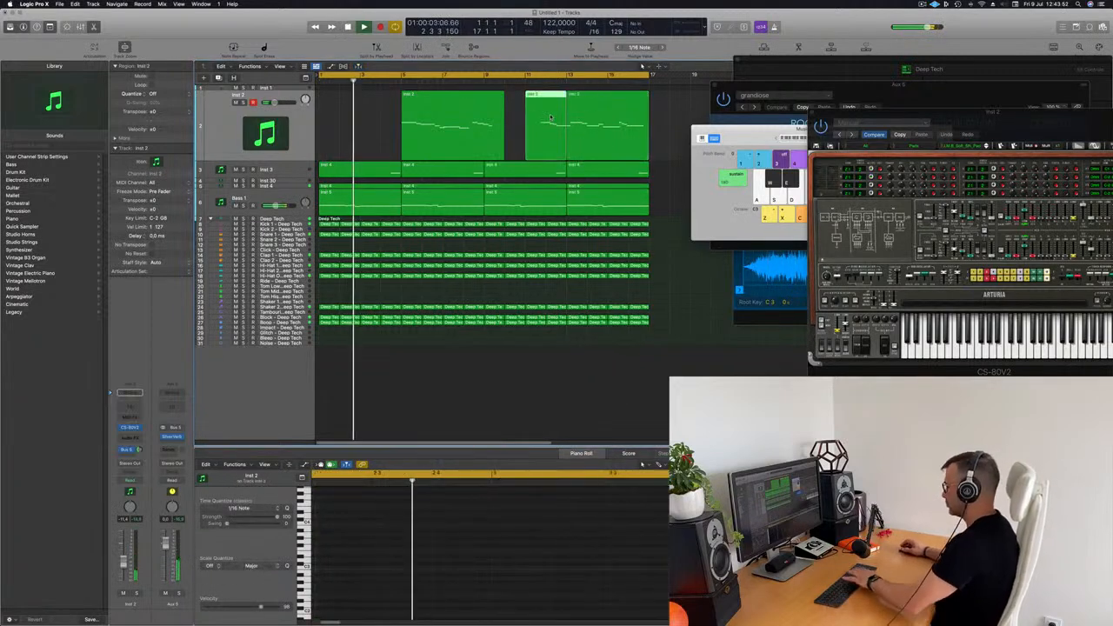
pyautogui.press('Delete')
# - In the Inst 2 region at bar 13, delete the first note and shift the remaining notes to the region's start
pyautogui.click(590, 110)
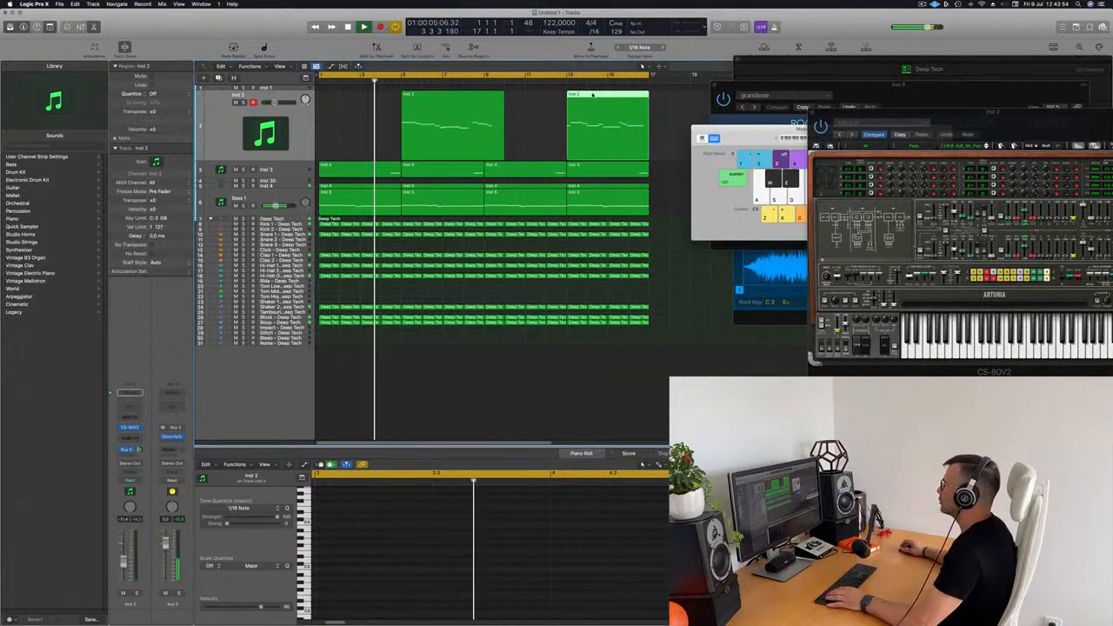
pyautogui.press('e')
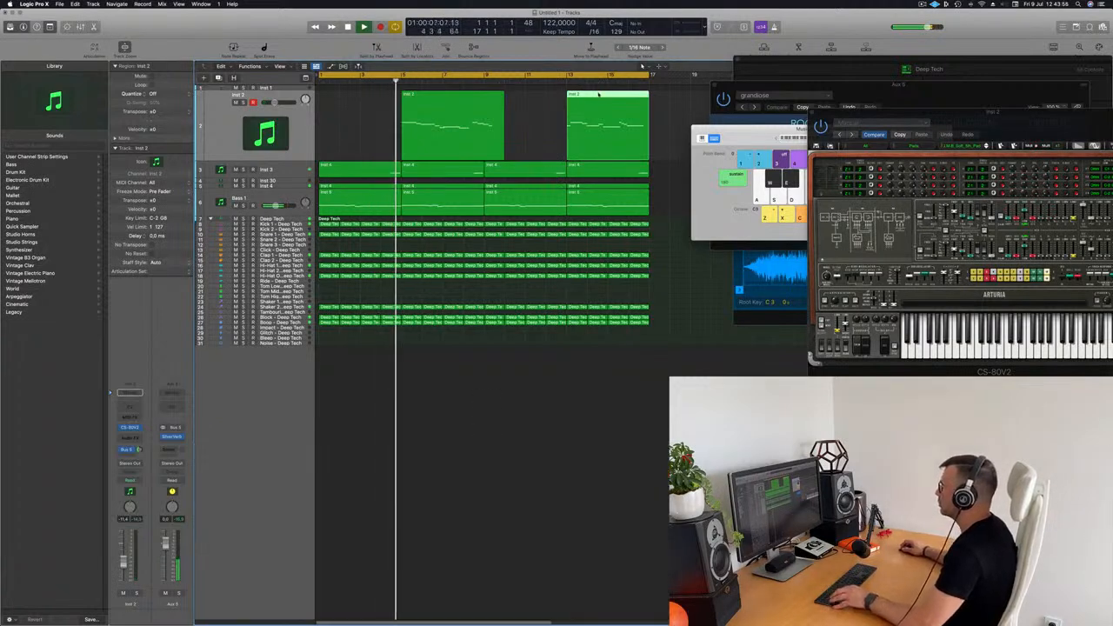
pyautogui.press('e')
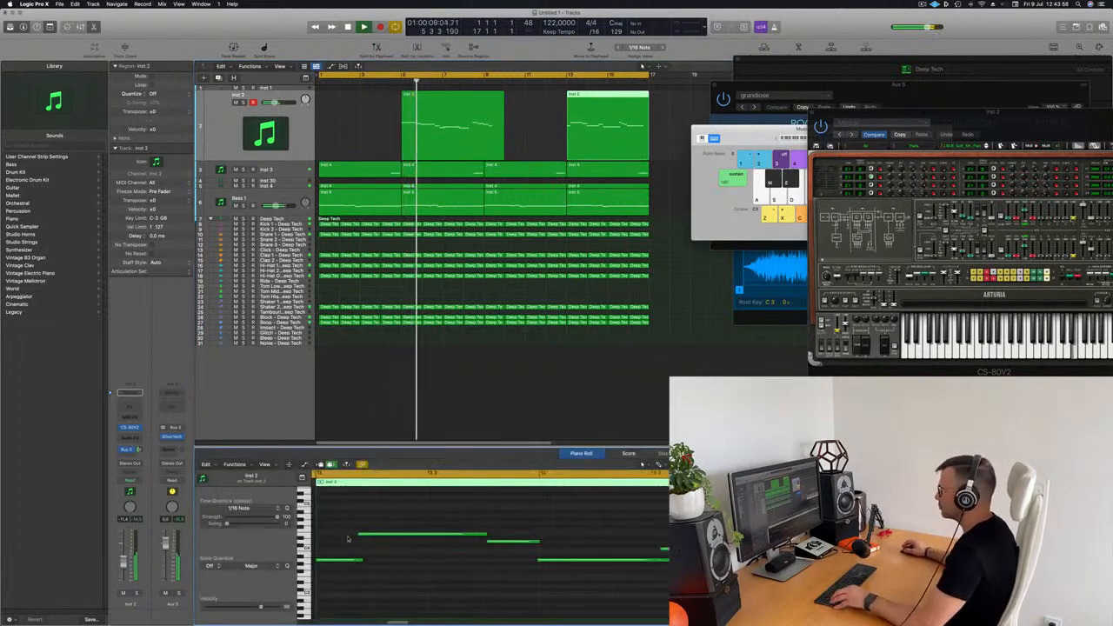
pyautogui.click(338, 560)
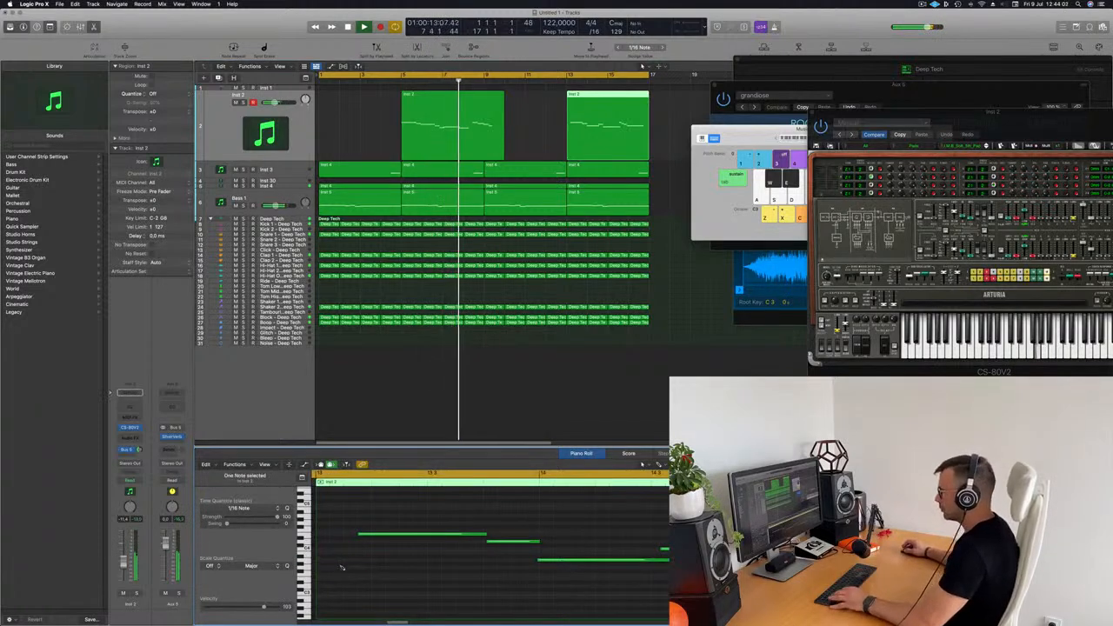
pyautogui.click(368, 535)
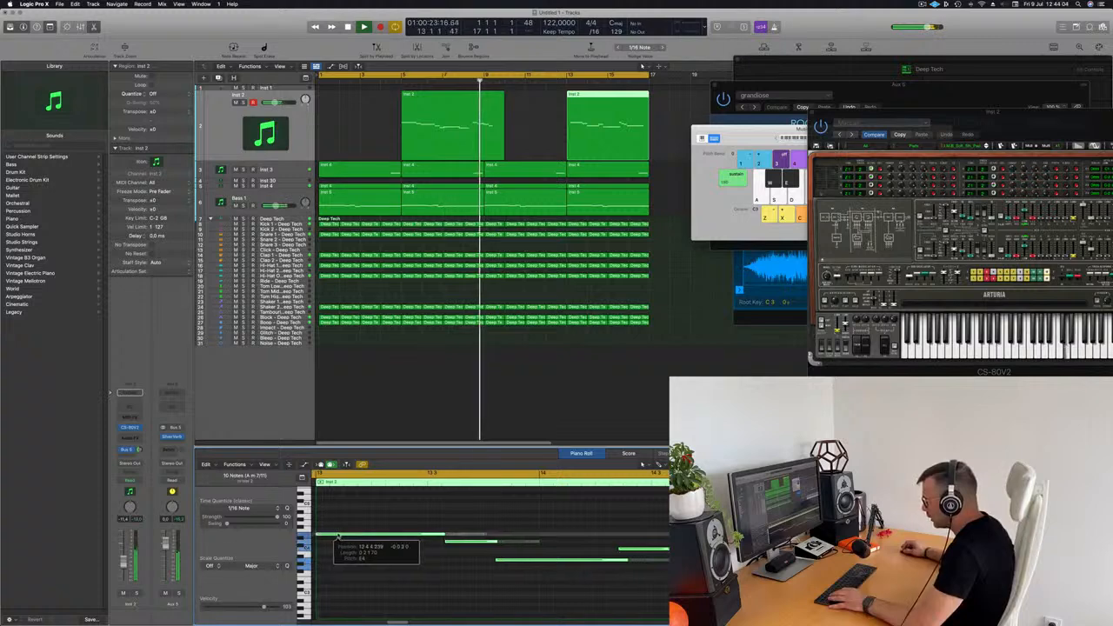
pyautogui.press('space')
pyautogui.press('space')
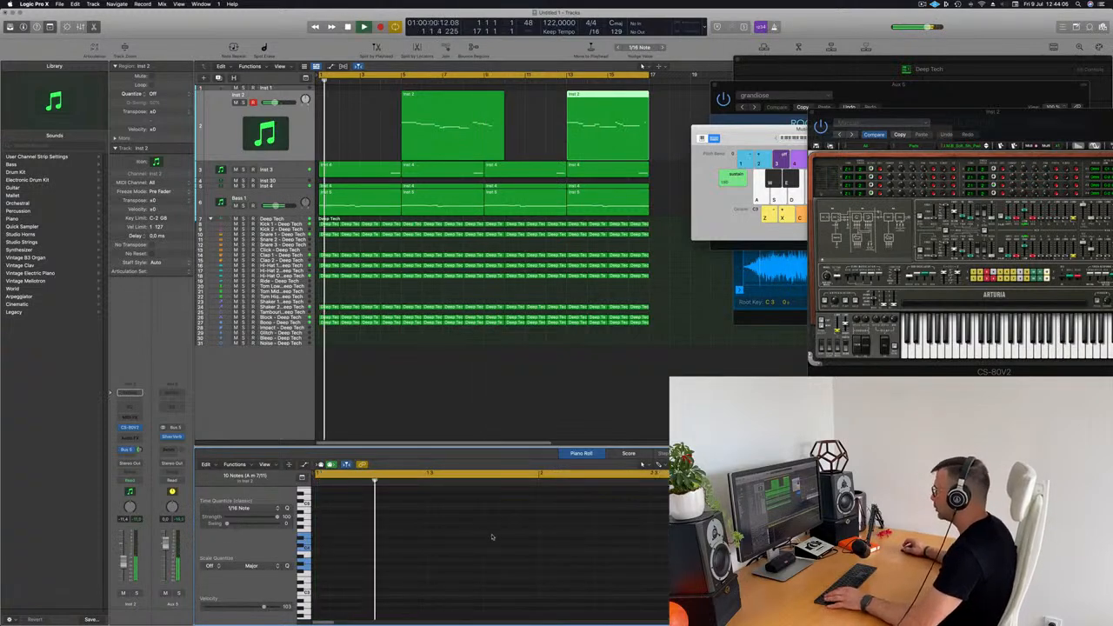
# - Delete the Inst 2 region at bar 5 and move the region from bar 13 to bar 1
pyautogui.click(485, 98)
pyautogui.press('Delete')
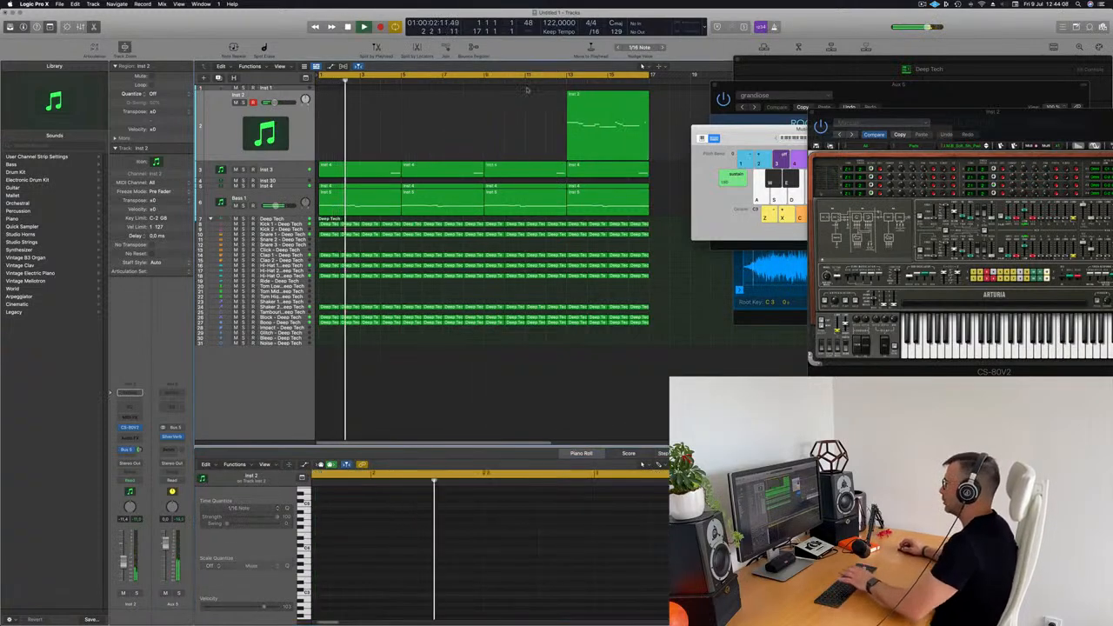
pyautogui.moveTo(593, 107); pyautogui.dragTo(339, 109)
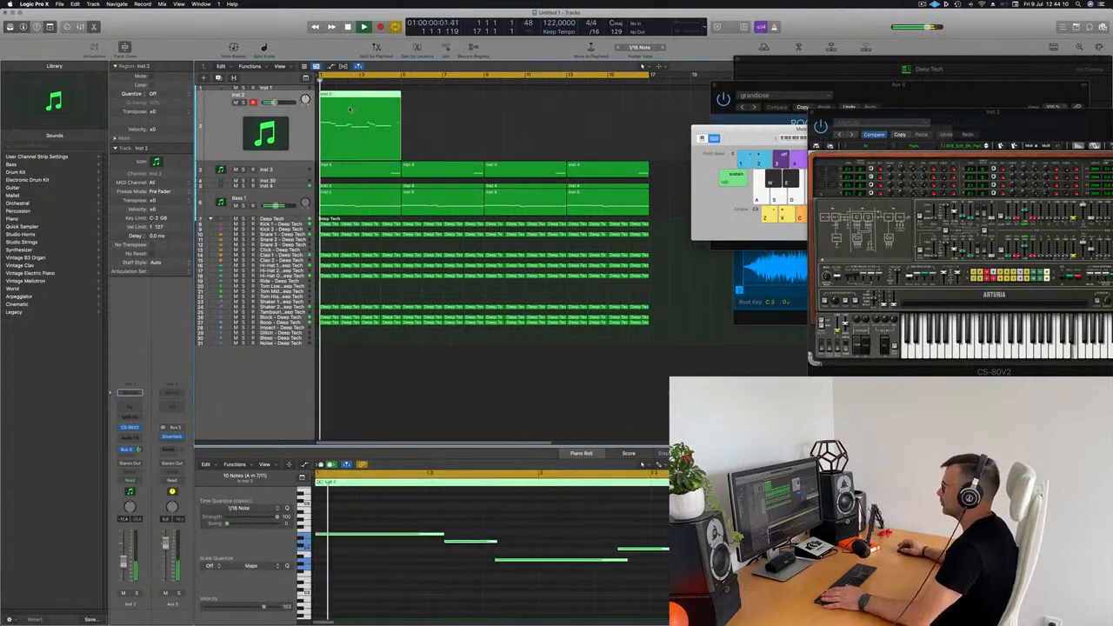
# - Shorten the melody's first note to end at bar 1 beat 3, and move the second and third notes earlier to follow it
pyautogui.scroll(-1, 377, 525)
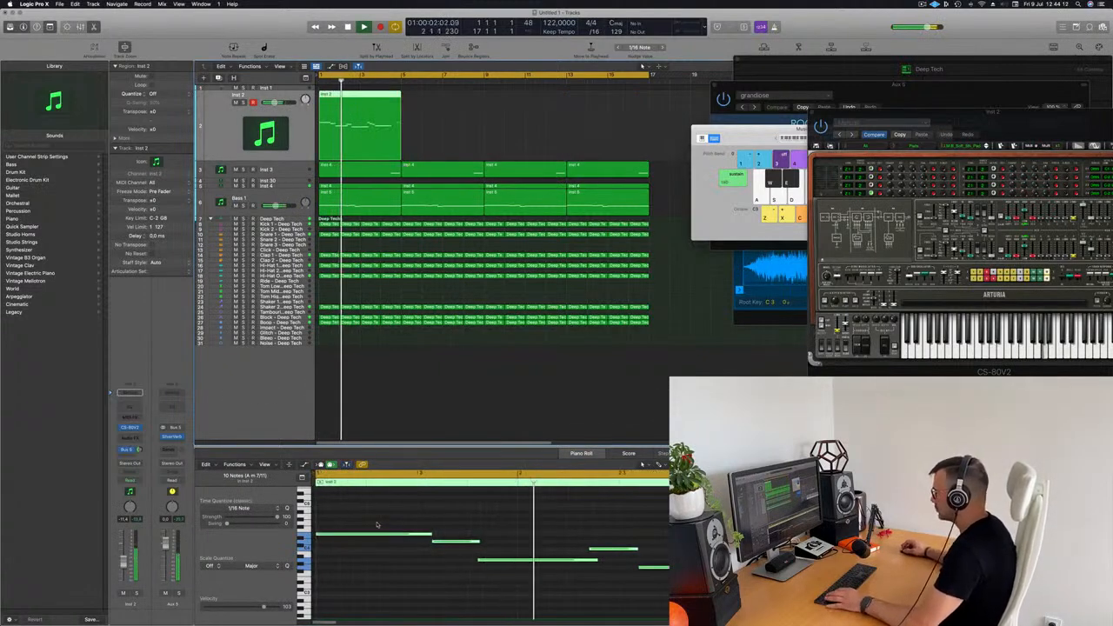
pyautogui.scroll(-1, 453, 532)
pyautogui.scroll(-1, 490, 538)
pyautogui.press('Return')
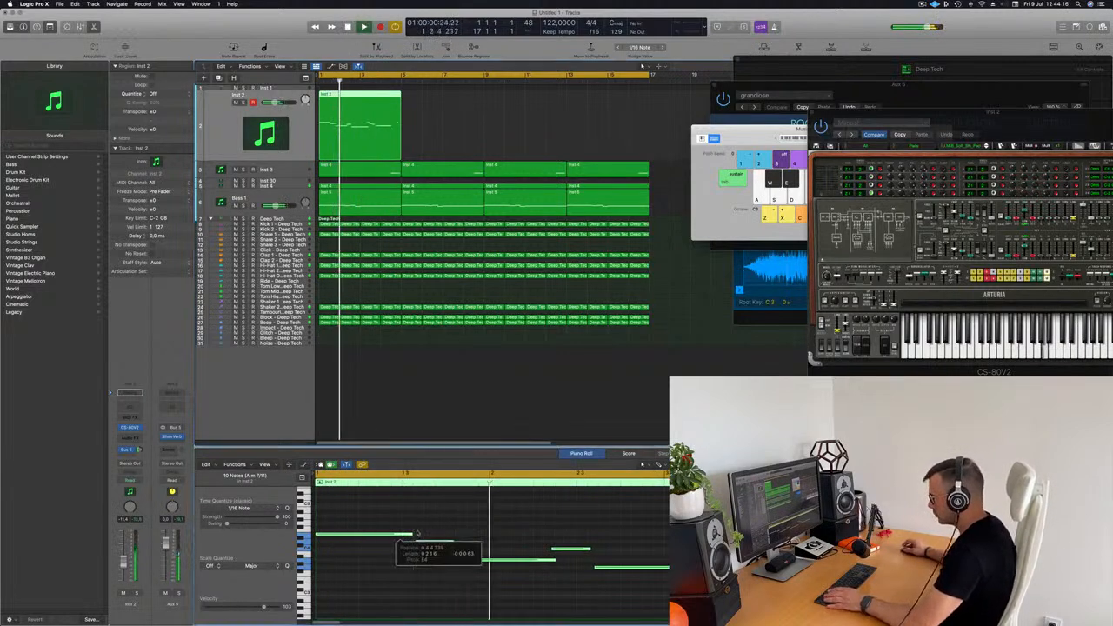
pyautogui.click(503, 508)
pyautogui.press('space')
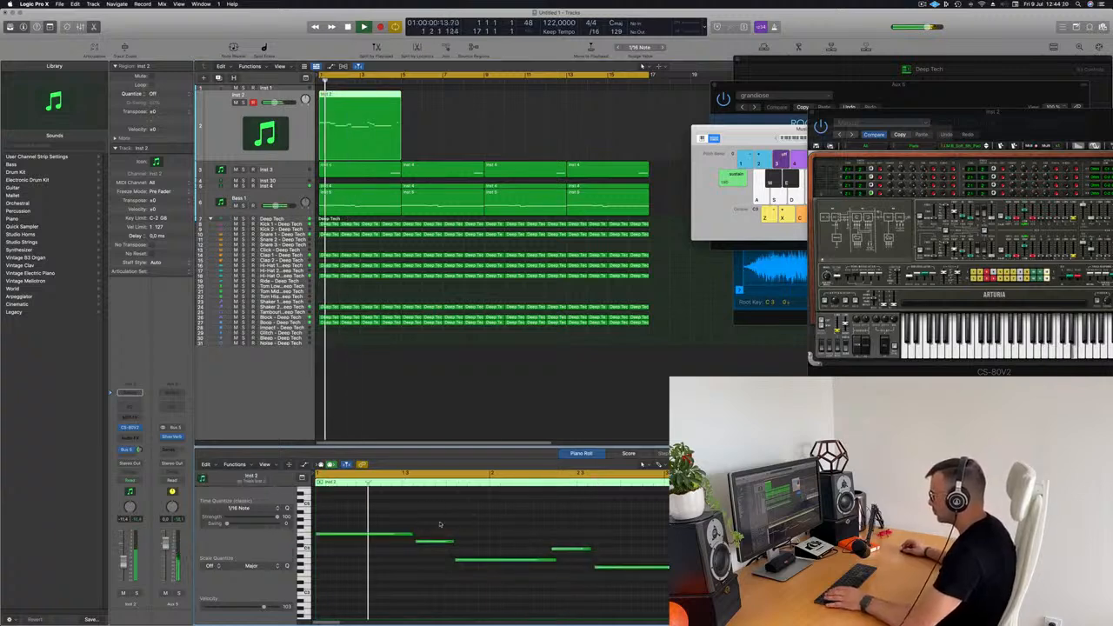
pyautogui.click(408, 535)
pyautogui.moveTo(412, 534)
pyautogui.mouseDown()
pyautogui.moveTo(400, 535)
pyautogui.moveTo(416, 544)
pyautogui.mouseUp()
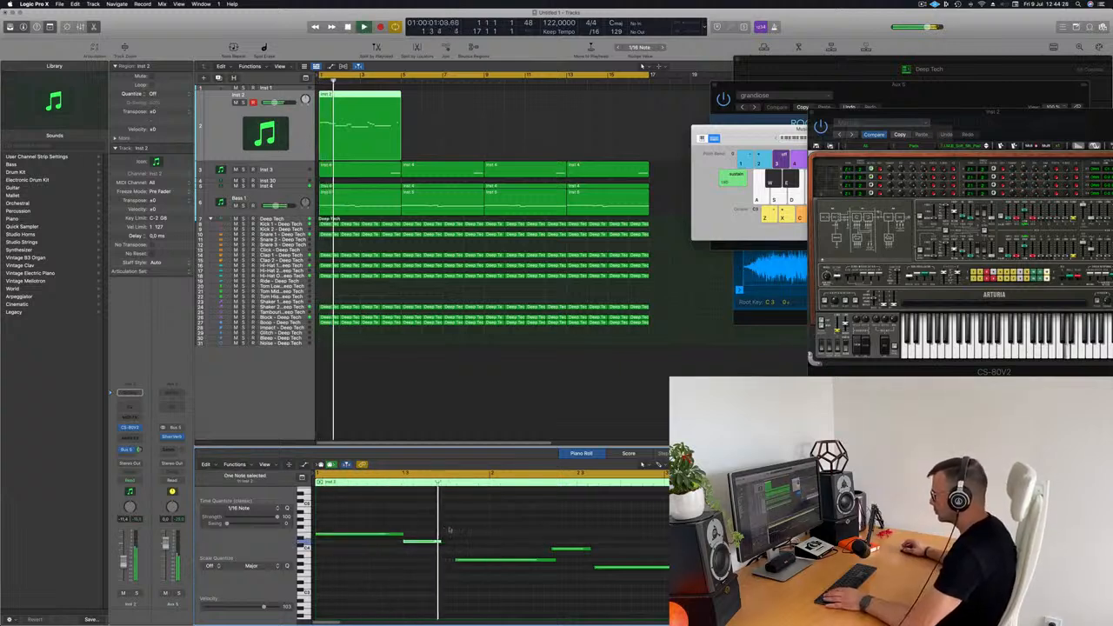
pyautogui.moveTo(478, 561); pyautogui.dragTo(468, 560)
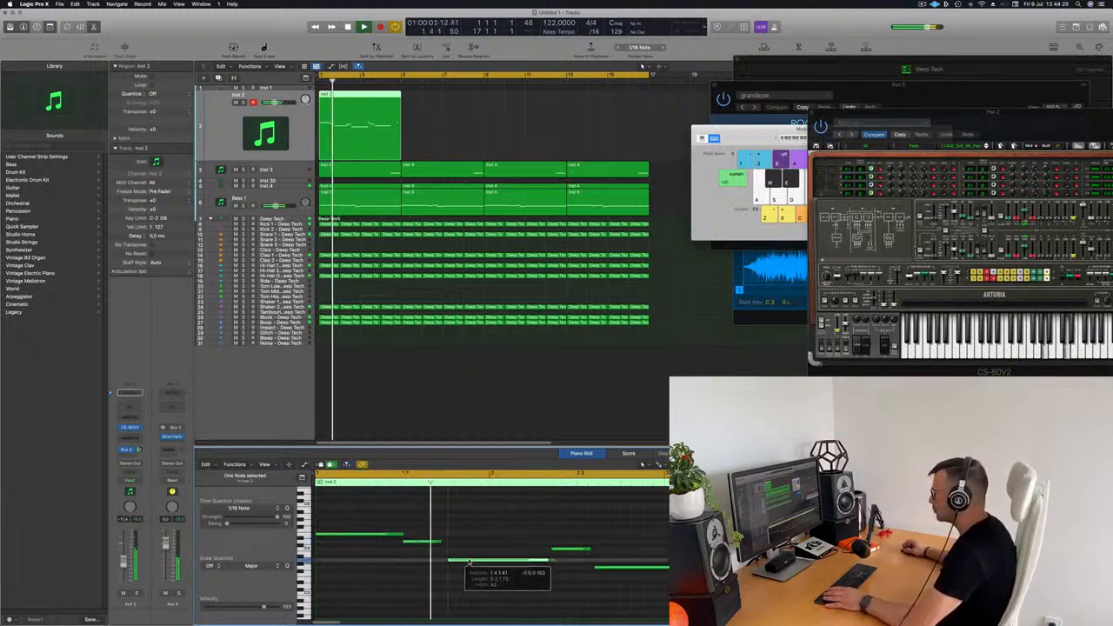
pyautogui.click(537, 539)
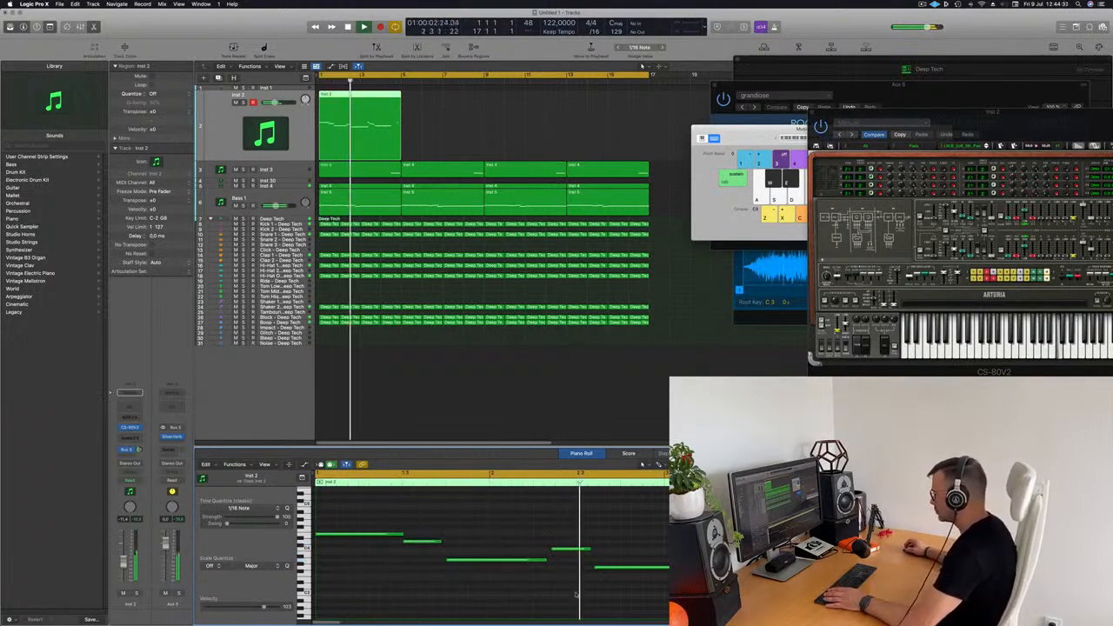
# - Extend the third melody note to bar 2 beat 3, and move the fourth and fifth notes later to follow it
pyautogui.moveTo(562, 550); pyautogui.dragTo(596, 551)
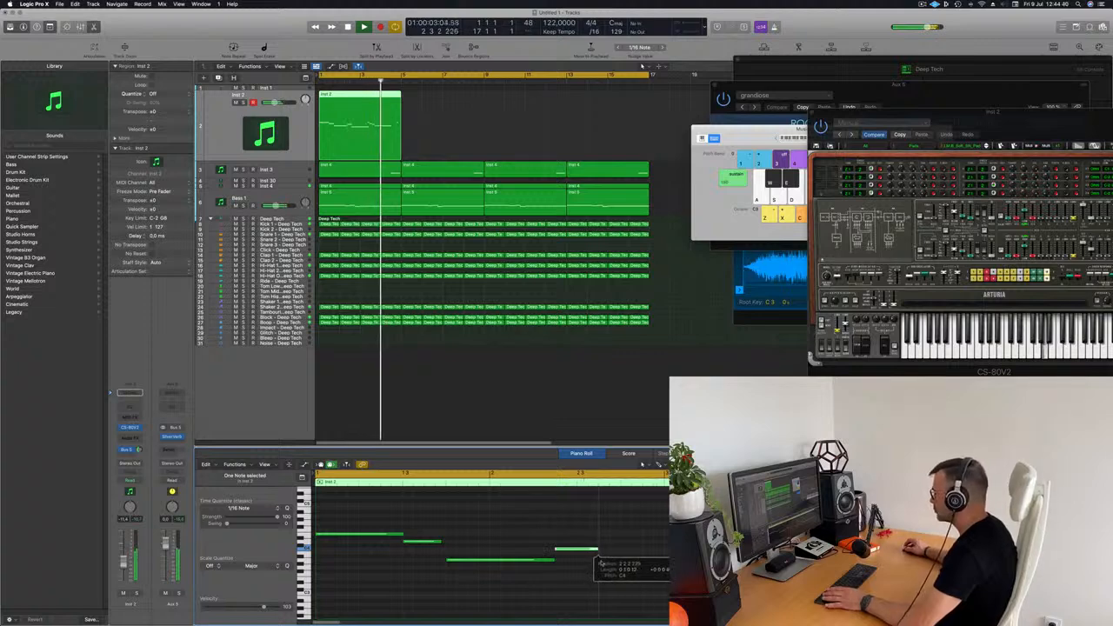
pyautogui.click(598, 568)
pyautogui.moveTo(638, 568); pyautogui.dragTo(645, 567)
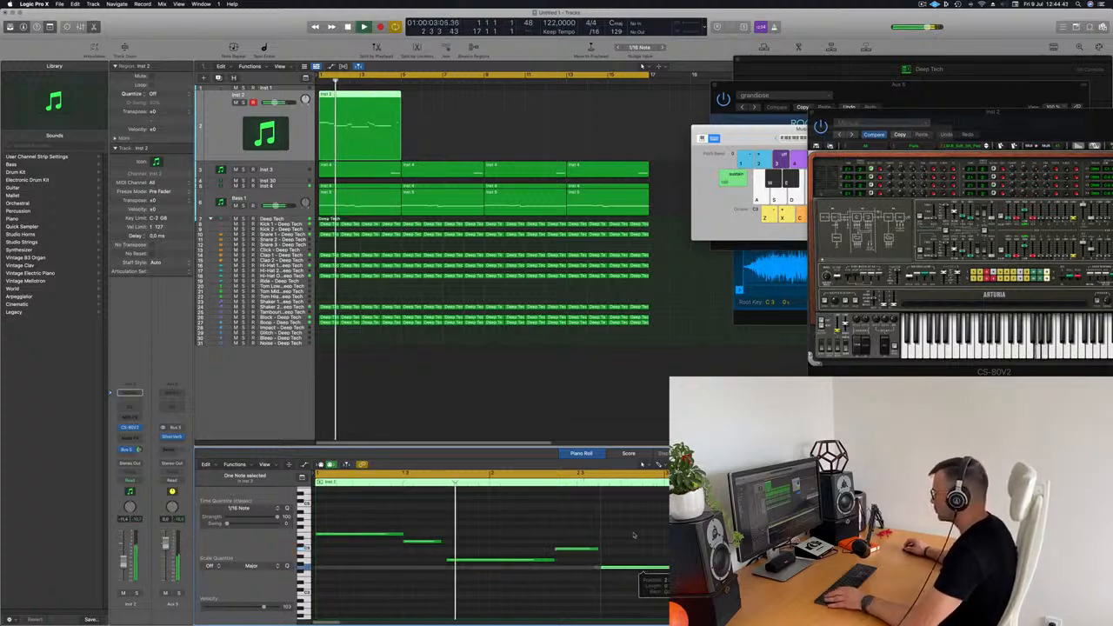
pyautogui.hscroll(-3, 627, 537)
pyautogui.hscroll(-2, 535, 526)
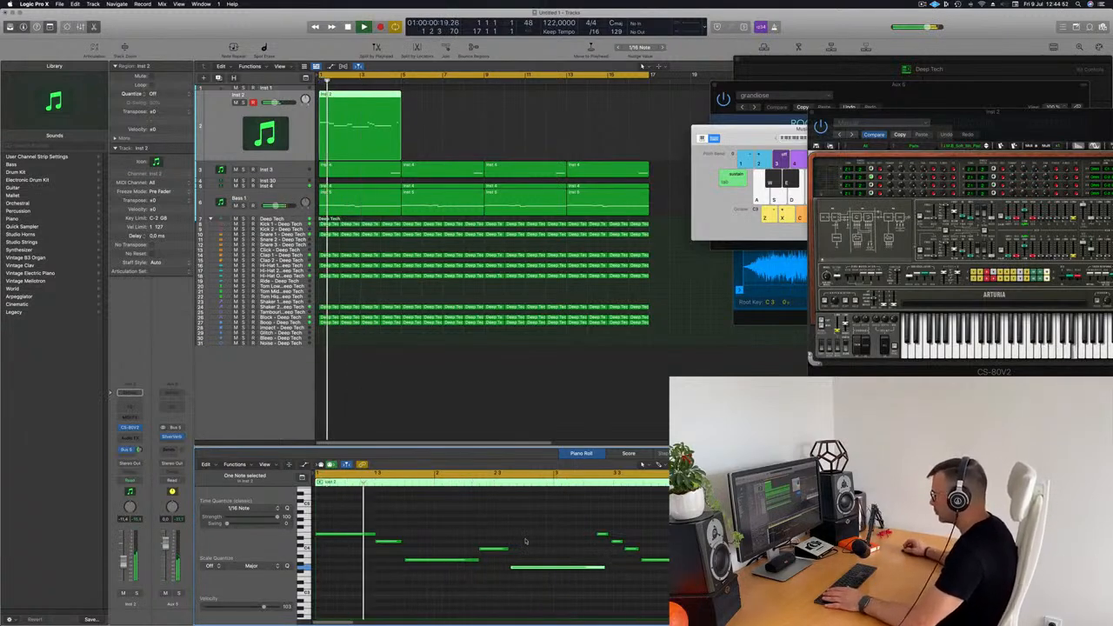
pyautogui.moveTo(491, 551); pyautogui.dragTo(555, 572)
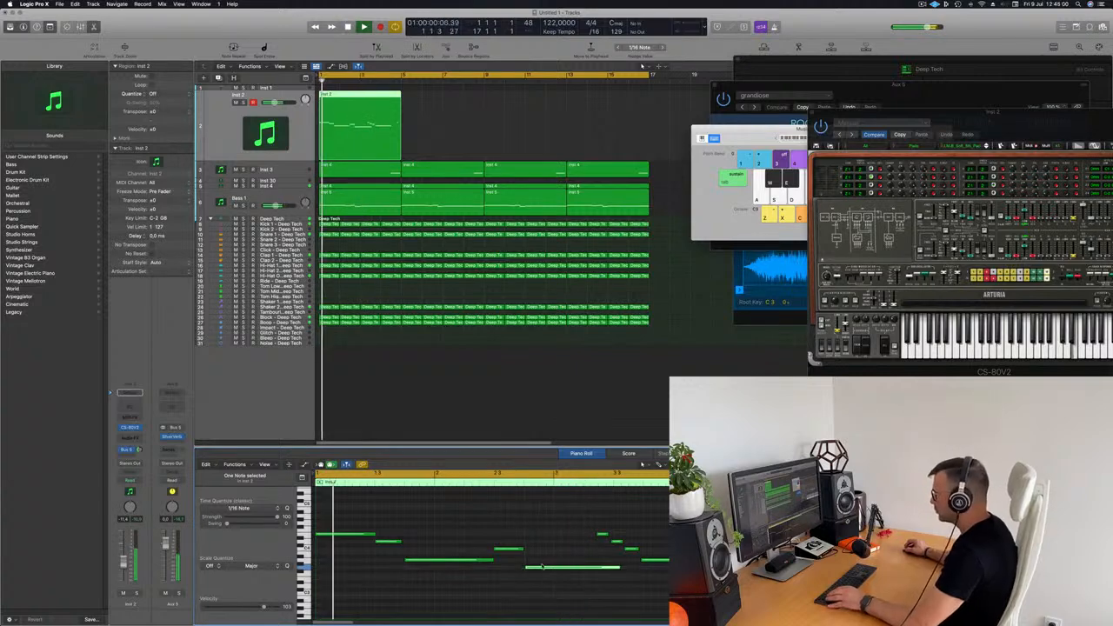
# - Quantize all notes in the Inst 2 region to 1/16 notes
pyautogui.press('super+a')
pyautogui.press('q')
pyautogui.click(556, 549)
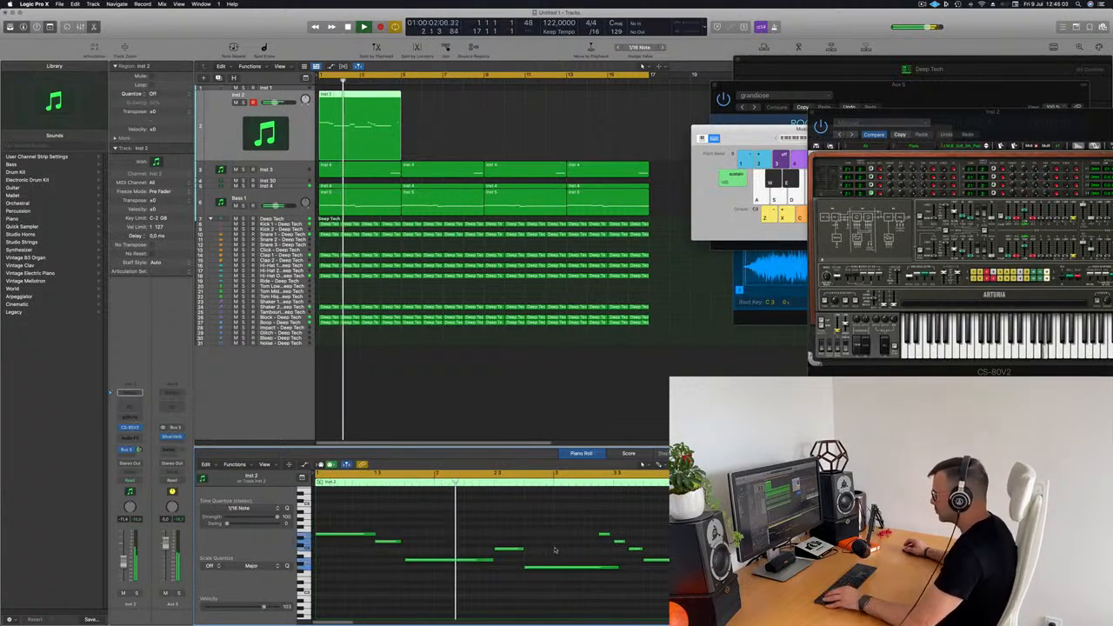
# - Lengthen the low fifth note, and move the last four notes so the phrase starts at bar 4 and fills the region's end
pyautogui.hscroll(-1, 467, 536)
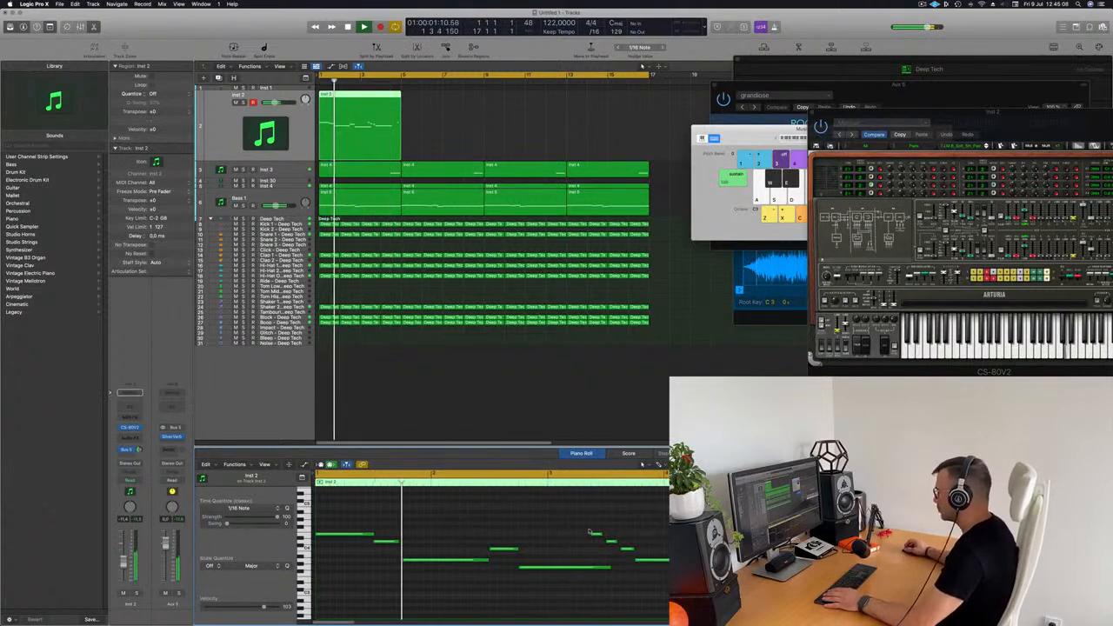
pyautogui.moveTo(610, 567); pyautogui.dragTo(633, 570)
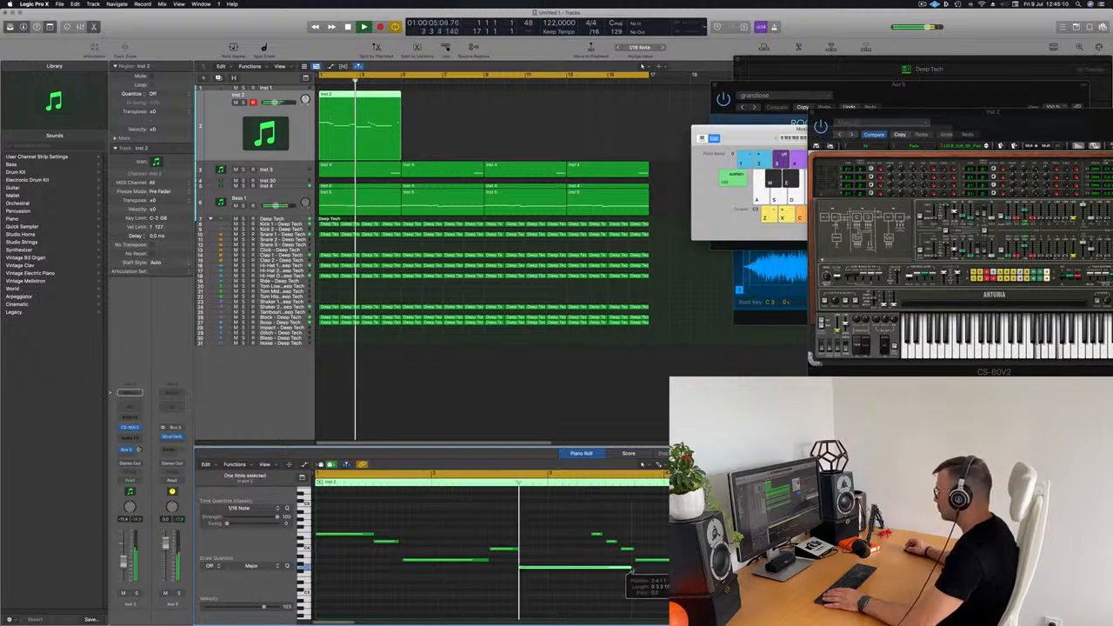
pyautogui.moveTo(588, 520); pyautogui.dragTo(657, 559)
pyautogui.click(596, 533)
pyautogui.moveTo(591, 520); pyautogui.dragTo(656, 570)
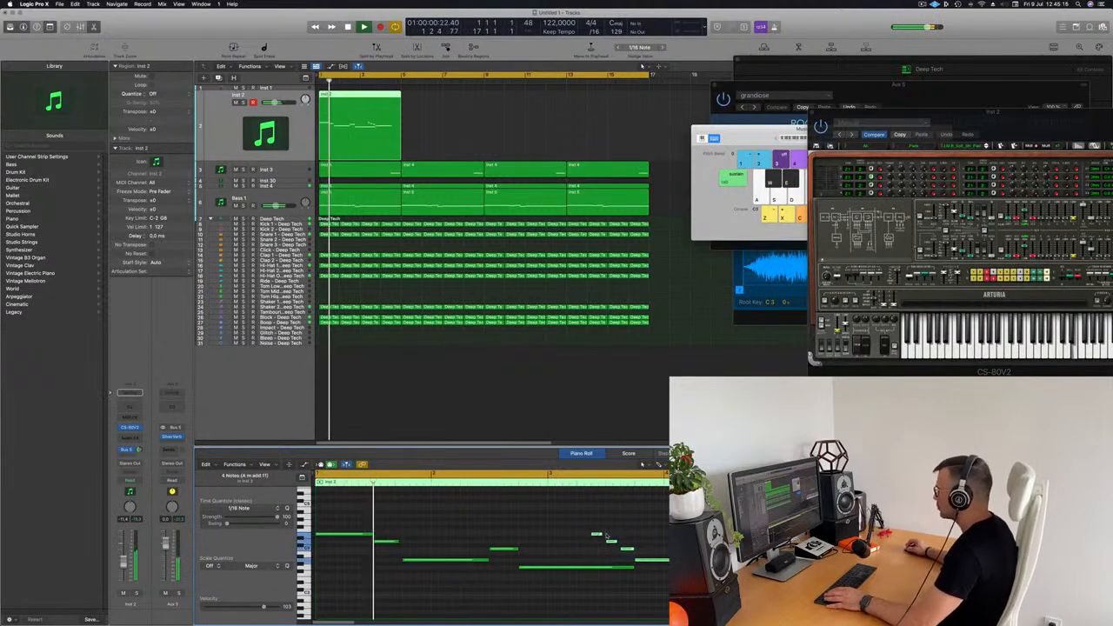
pyautogui.press('Delete')
pyautogui.click(667, 534)
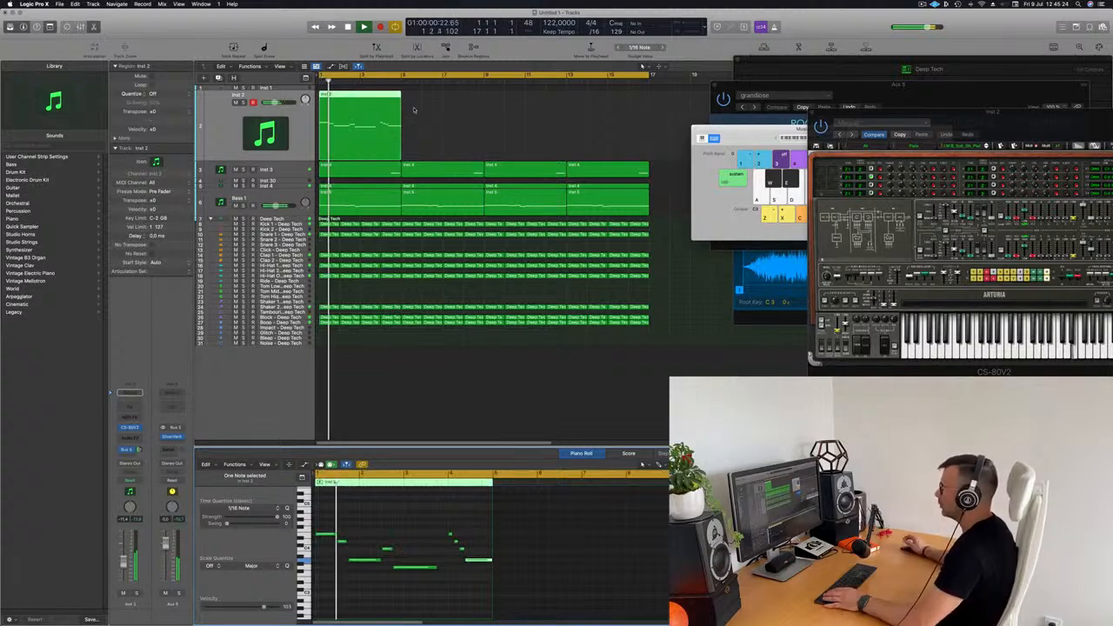
# - Extend the low fifth note to just before bar 4 and play the melody from the start
pyautogui.scroll(5, 422, 523)
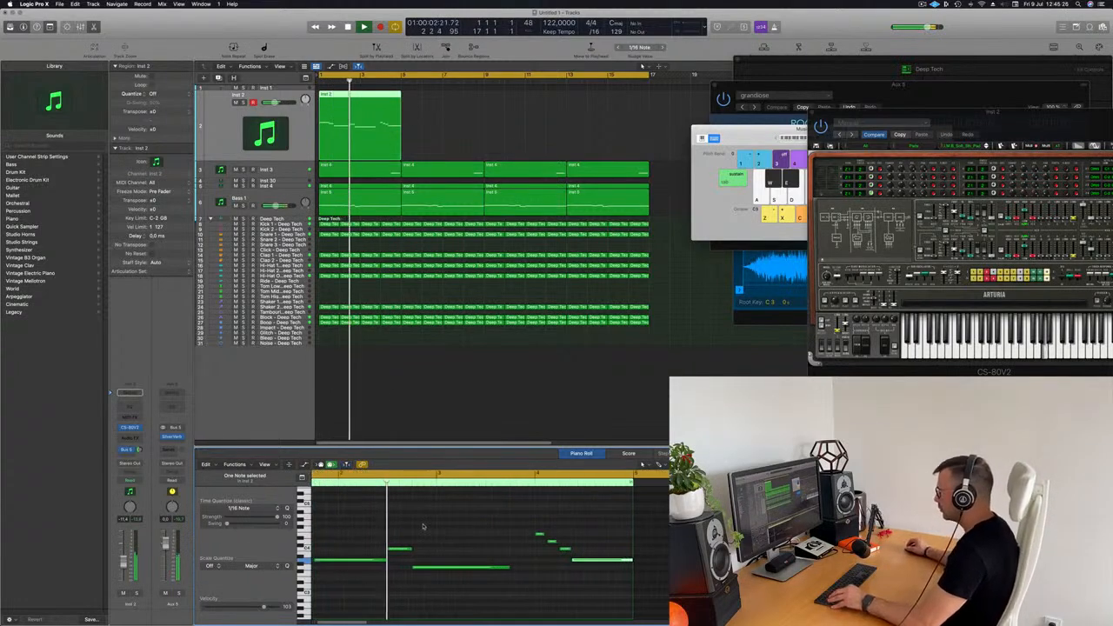
pyautogui.press('Return')
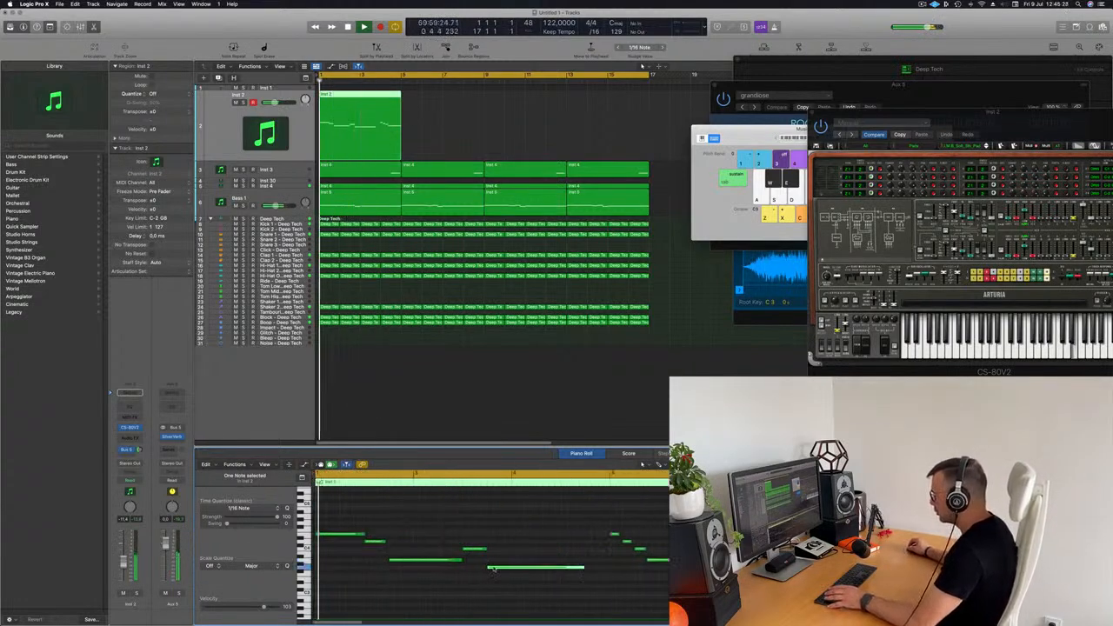
pyautogui.moveTo(584, 567); pyautogui.dragTo(606, 568)
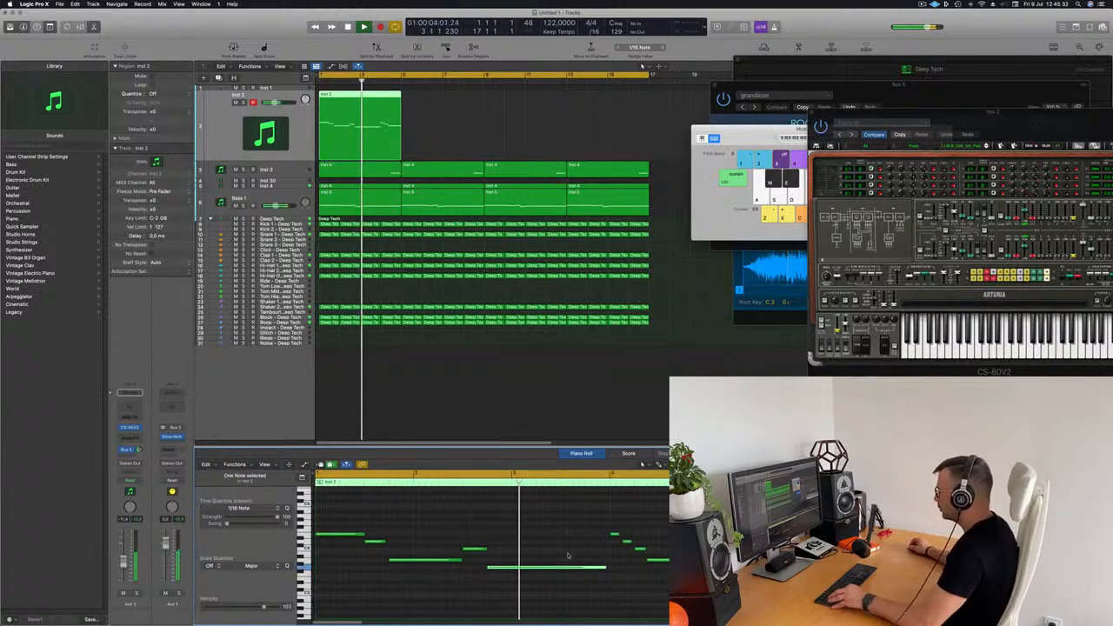
pyautogui.scroll(-3, 497, 534)
pyautogui.click(496, 534)
pyautogui.press('Return')
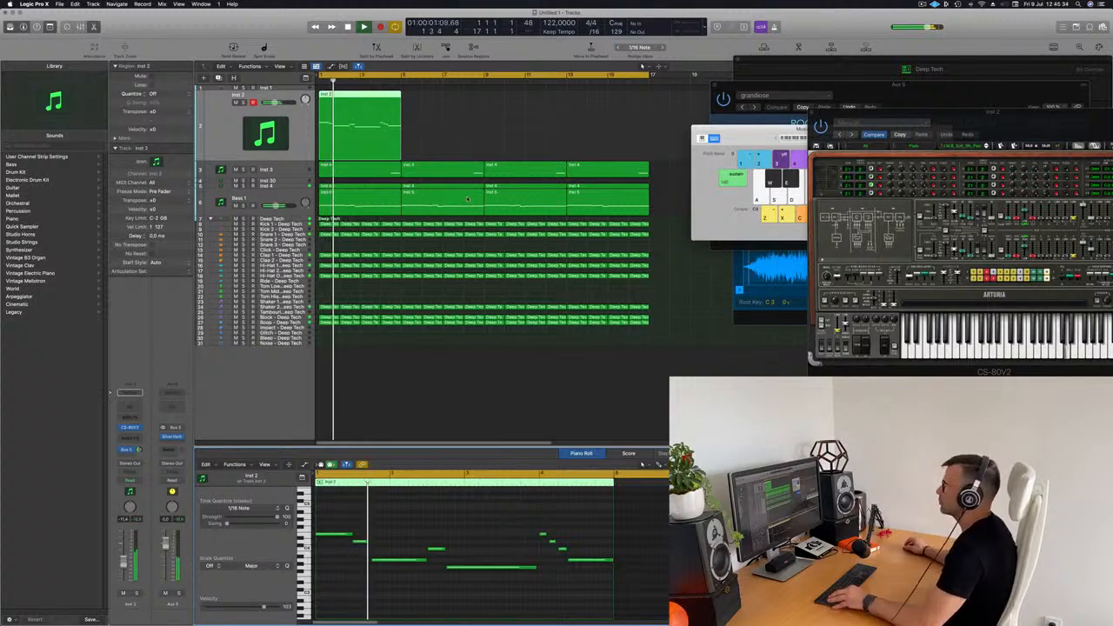
# - Stretch the low fifth note to bar 4 so it meets the next note, and close the CS-80V2 window
pyautogui.moveTo(949, 116); pyautogui.dragTo(714, 135)
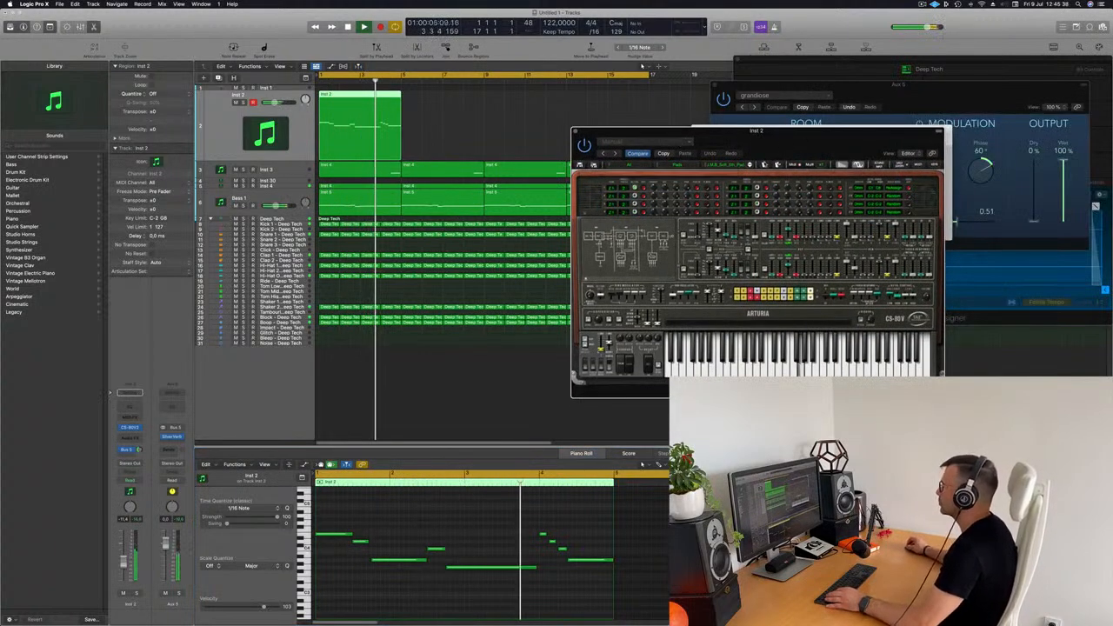
pyautogui.moveTo(793, 140); pyautogui.dragTo(846, 137)
pyautogui.press('Return')
pyautogui.click(537, 568)
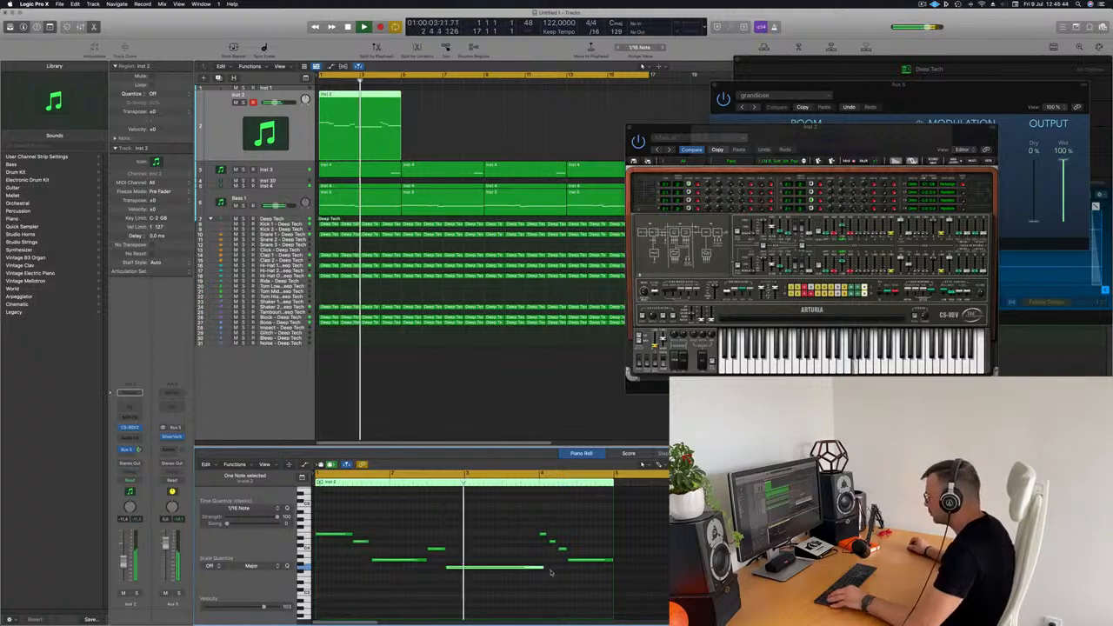
pyautogui.press('super+Right')
pyautogui.press('super+Right')
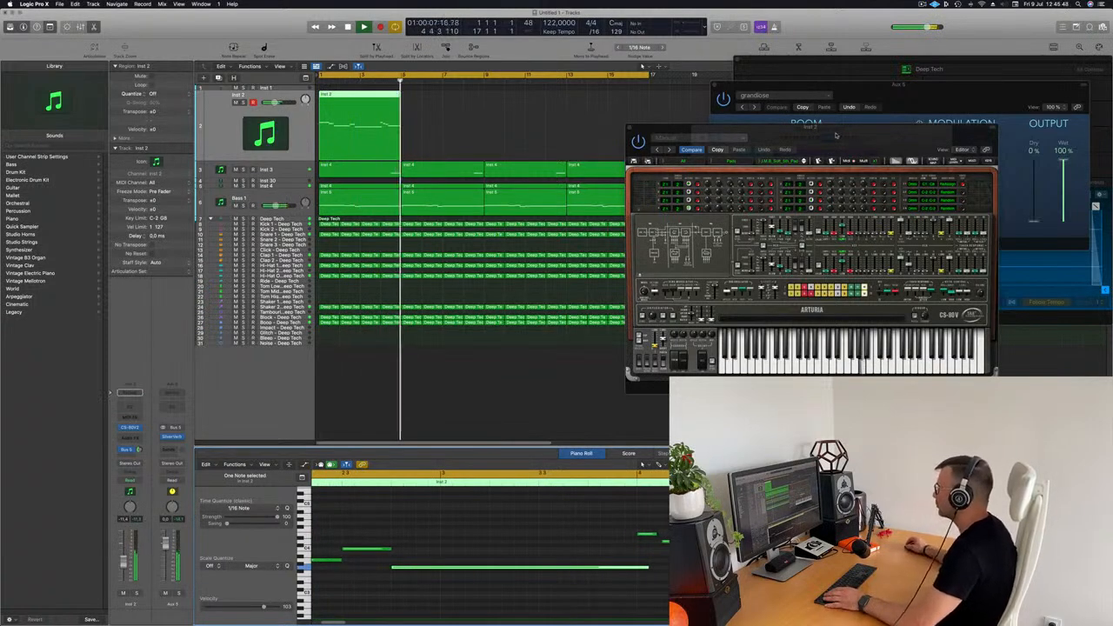
pyautogui.moveTo(669, 127); pyautogui.dragTo(651, 127)
pyautogui.press('super+w')
pyautogui.press('super+k')
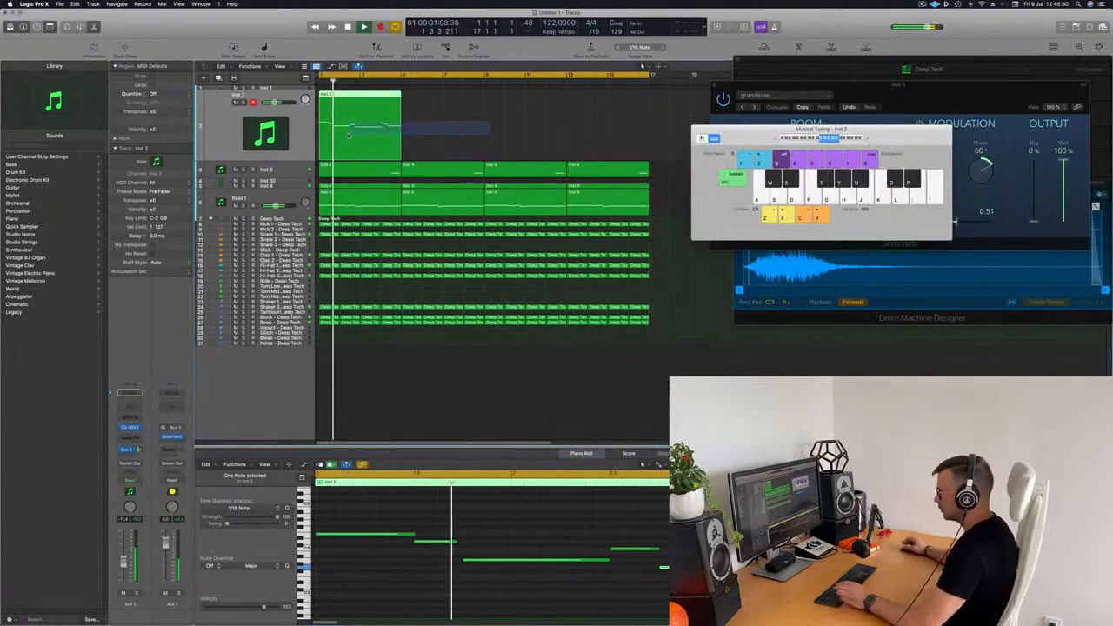
# - Repeat the four-bar Inst 2 region three times to fill the 16 bars and play from the beginning
pyautogui.press('super+r')
pyautogui.press('super+r')
pyautogui.press('super+r')
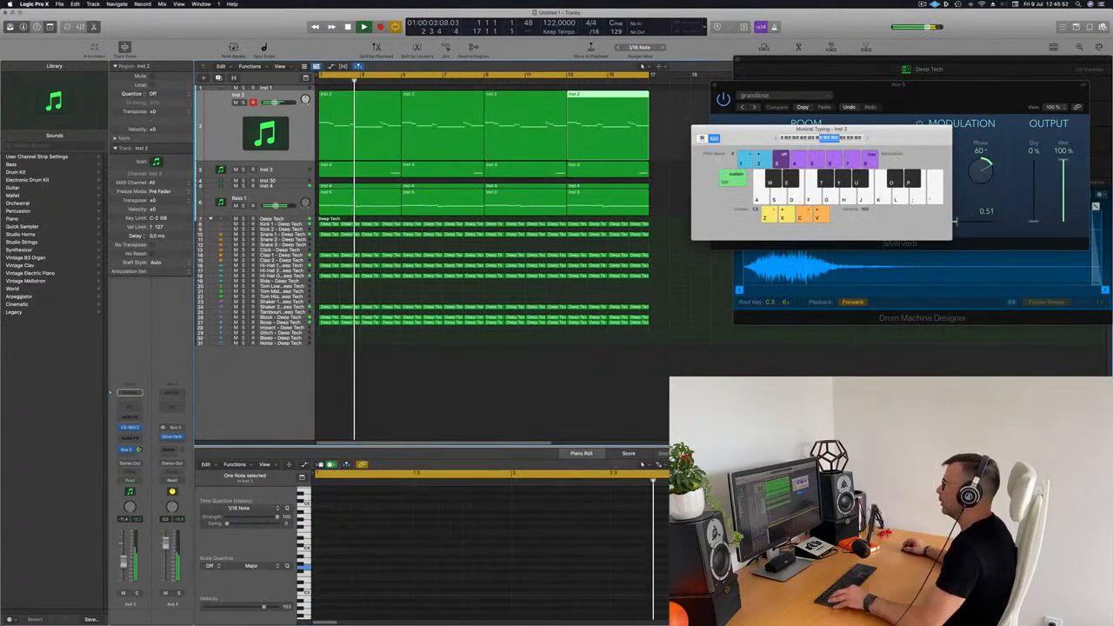
pyautogui.press('super+Left')
pyautogui.press('super+Left')
pyautogui.press('super+Left')
pyautogui.press('Return')
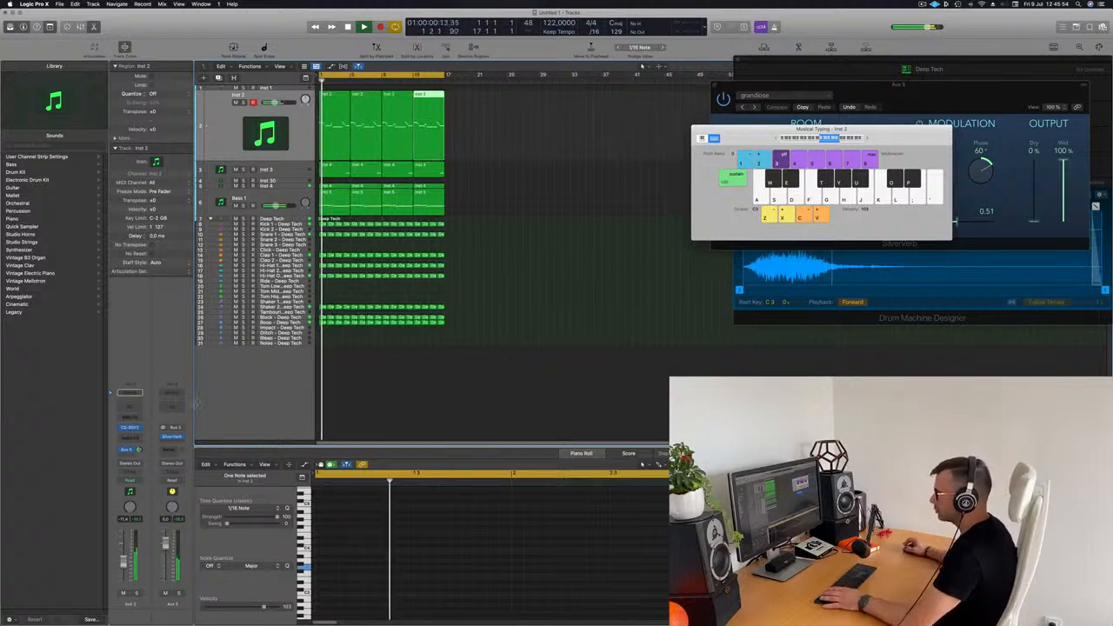
# - Play from the beginning and insert the Step FX multi-effect on the Inst 2 channel
pyautogui.click(306, 141)
pyautogui.press('Return')
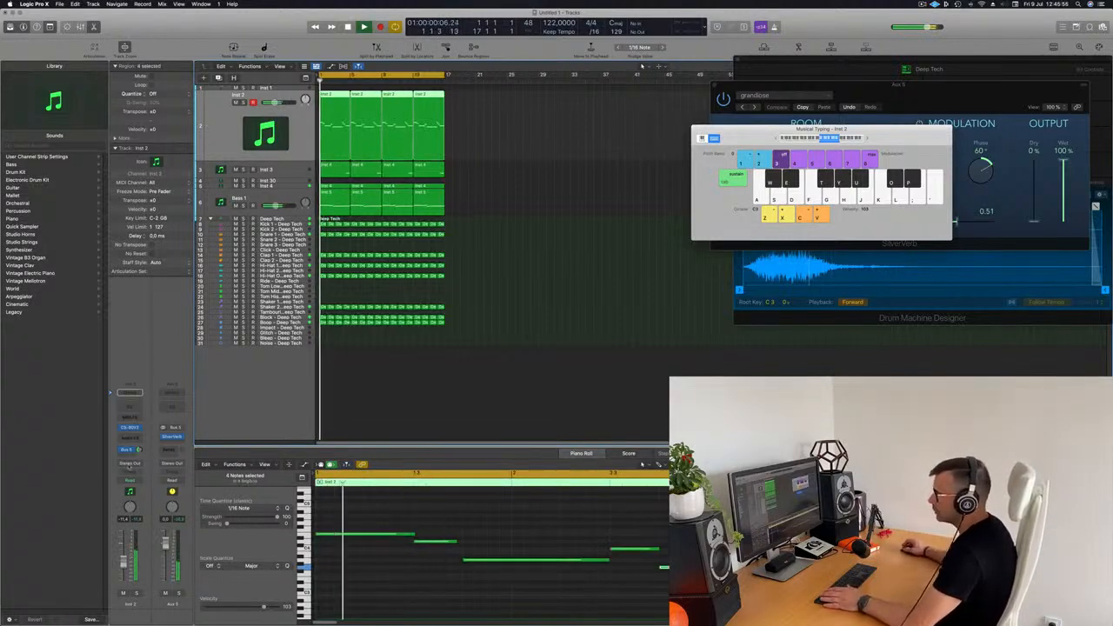
pyautogui.click(130, 440)
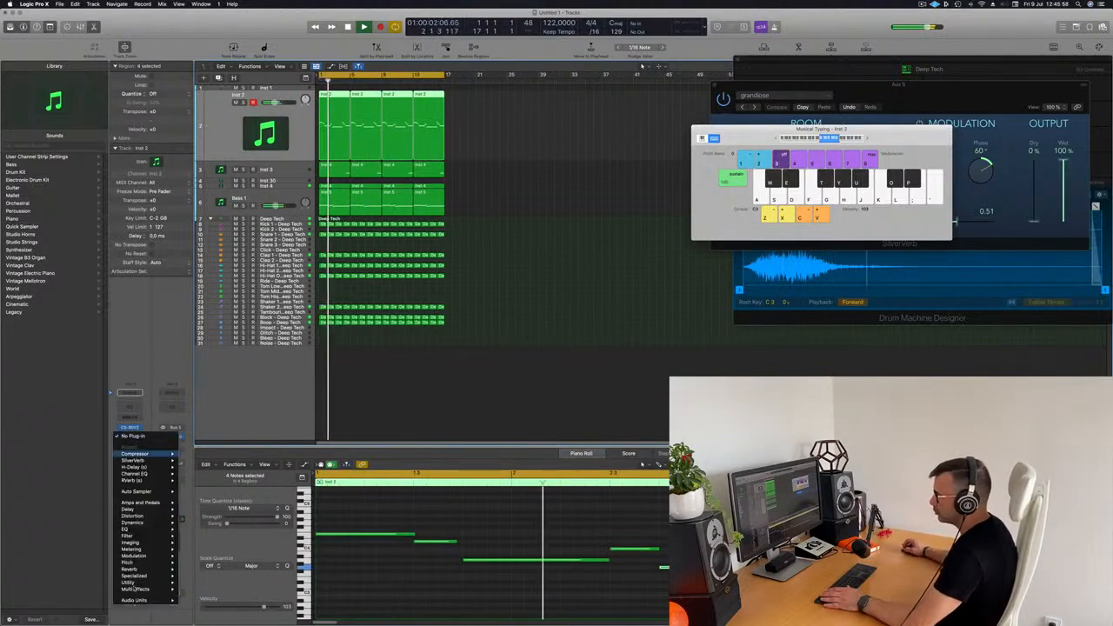
pyautogui.moveTo(136, 590)
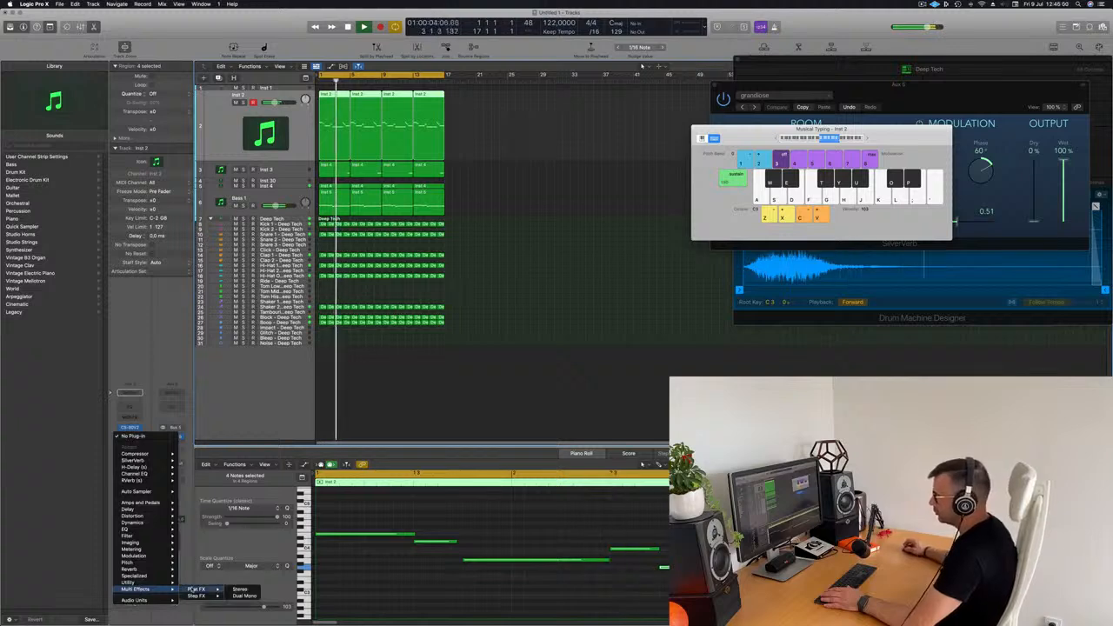
pyautogui.click(239, 596)
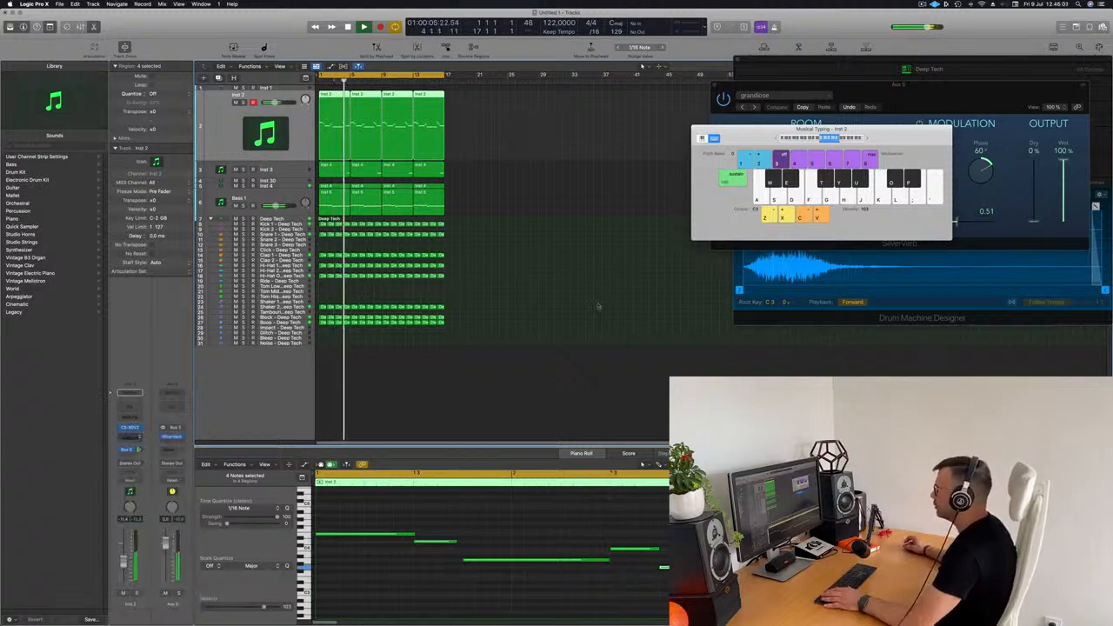
# - Audition Step FX presets on Inst 2, including Broken Echoes and Bubbling Shimmer, and load Chaos Spring
pyautogui.moveTo(579, 109); pyautogui.dragTo(667, 139)
pyautogui.click(524, 139)
pyautogui.moveTo(733, 163); pyautogui.dragTo(779, 142)
pyautogui.click(539, 176)
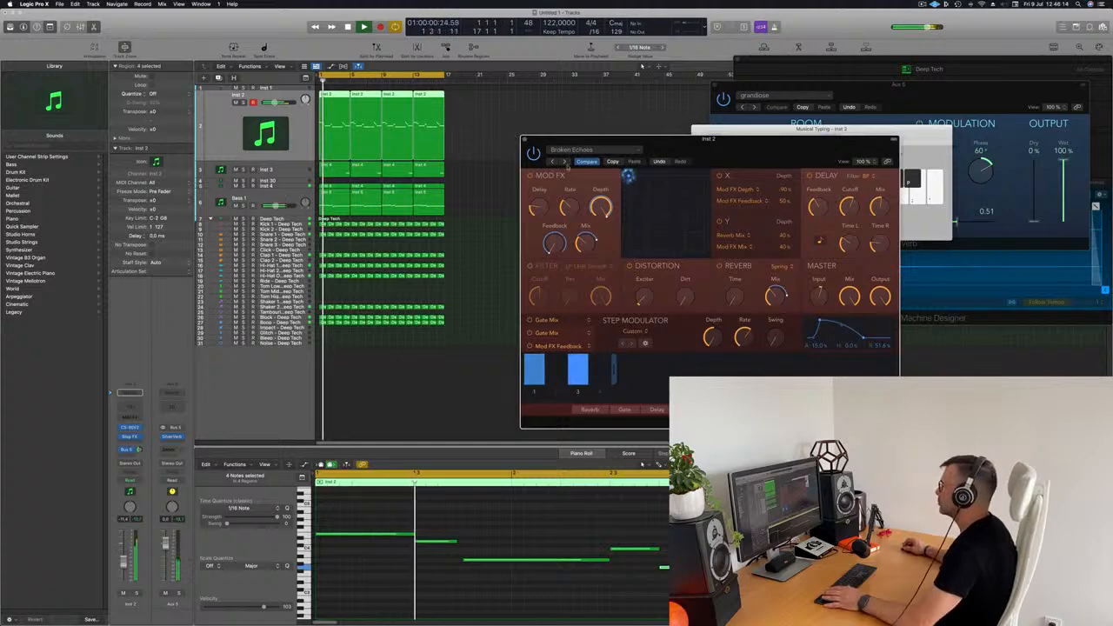
pyautogui.click(563, 162)
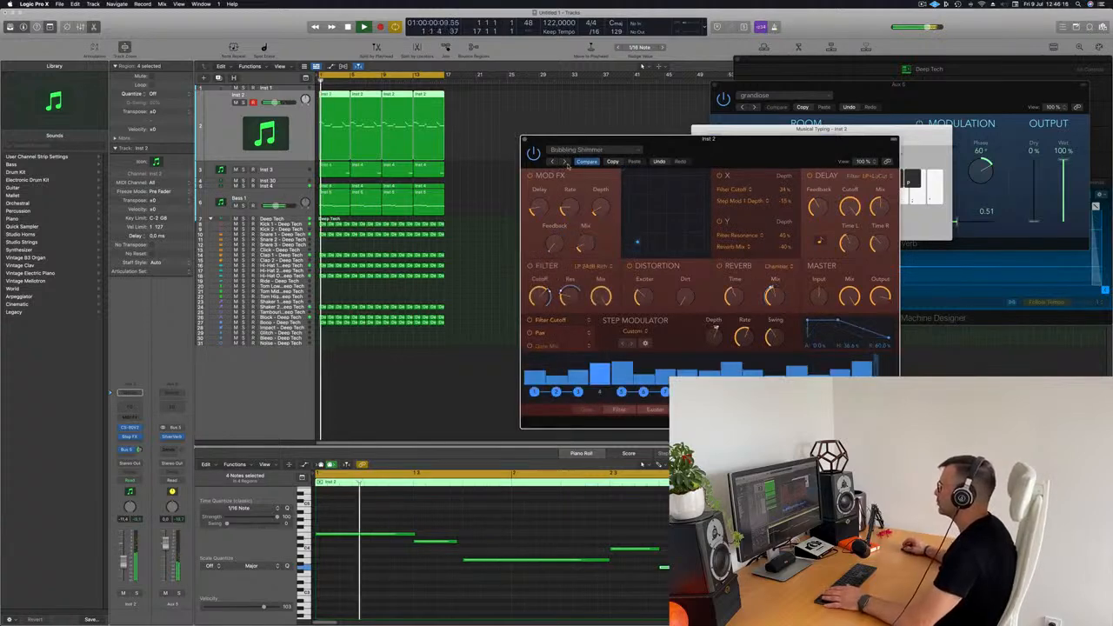
pyautogui.moveTo(763, 153); pyautogui.dragTo(729, 168)
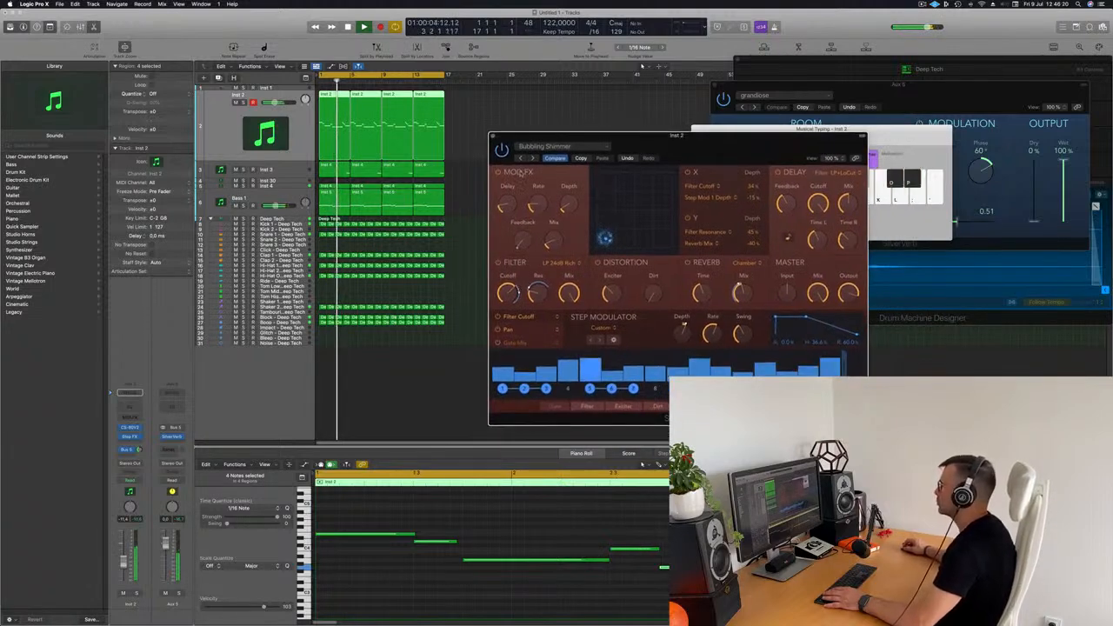
pyautogui.click(534, 158)
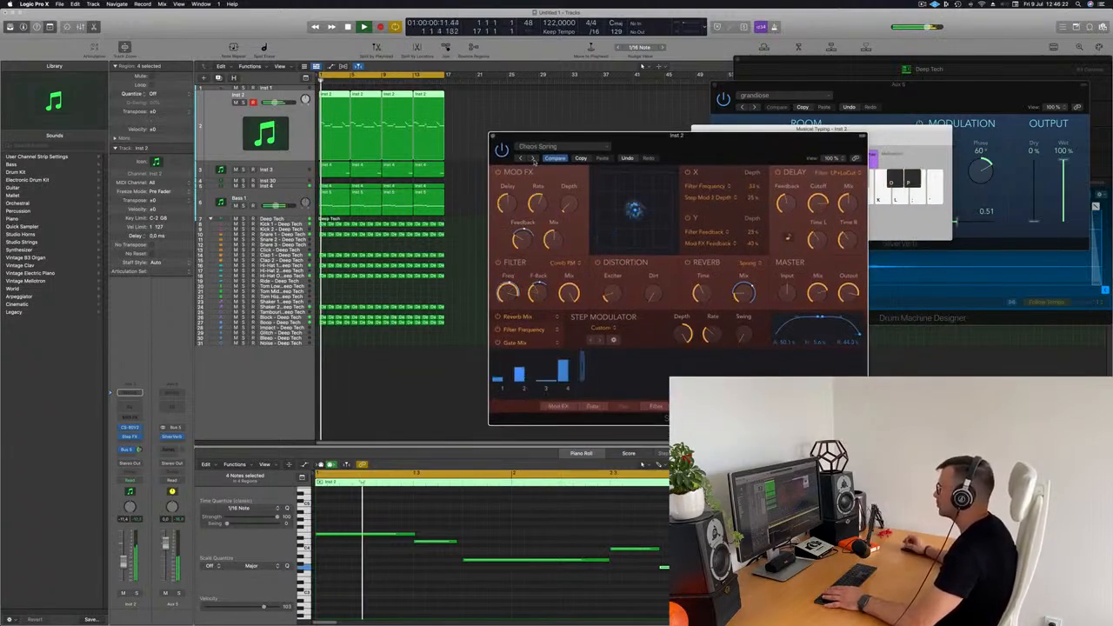
pyautogui.moveTo(534, 162); pyautogui.dragTo(543, 135)
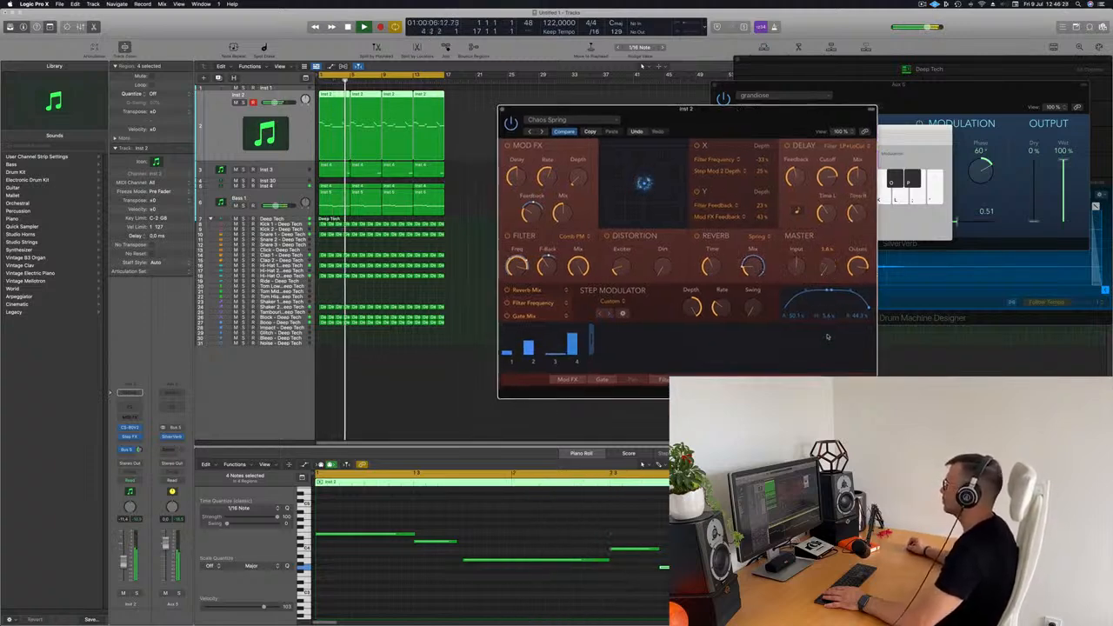
# - Adjust the master mix of Step FX on Inst 2 and replay the melody to hear it
pyautogui.moveTo(828, 323); pyautogui.dragTo(829, 262)
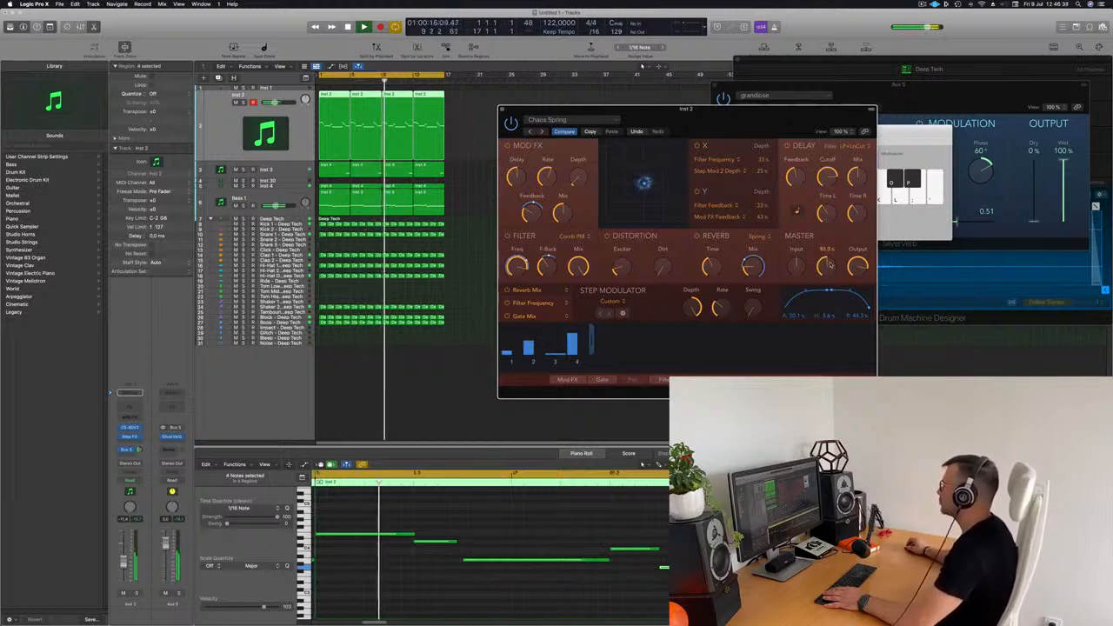
pyautogui.press('space')
pyautogui.press('space')
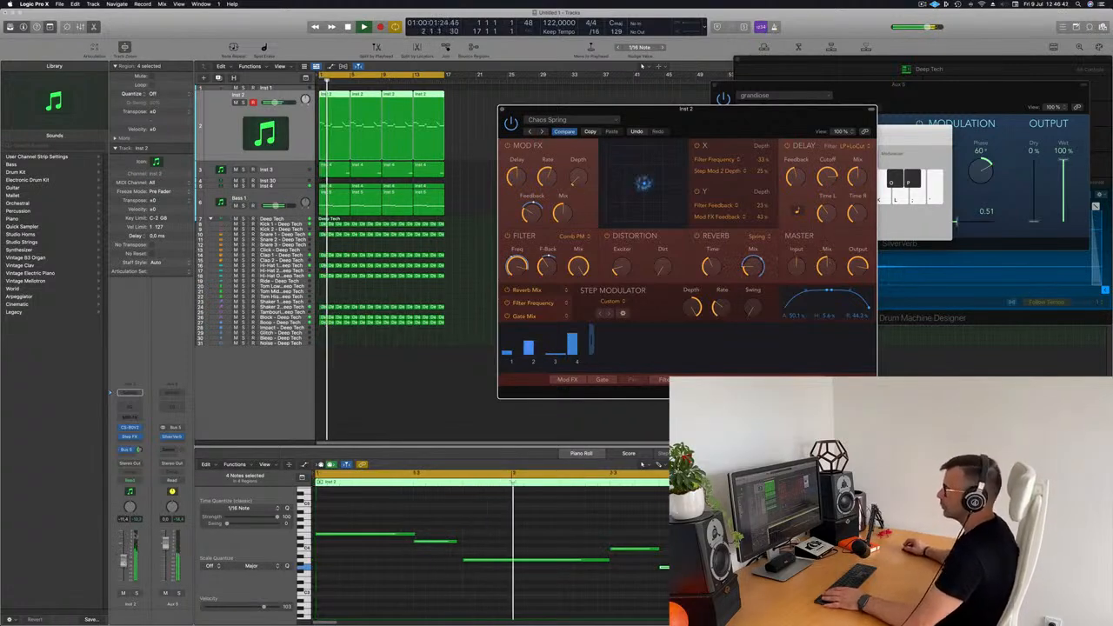
pyautogui.click(123, 414)
pyautogui.press('space')
pyautogui.press('space')
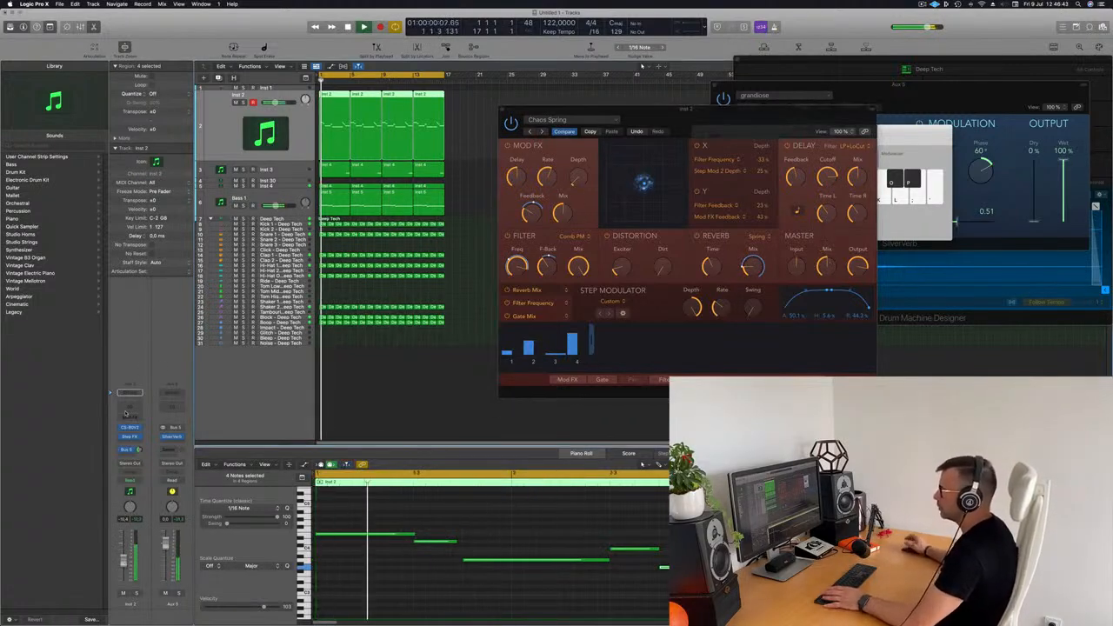
# - Add a Channel EQ to Inst 2 and raise its low-cut filter to remove the low frequencies
pyautogui.click(128, 407)
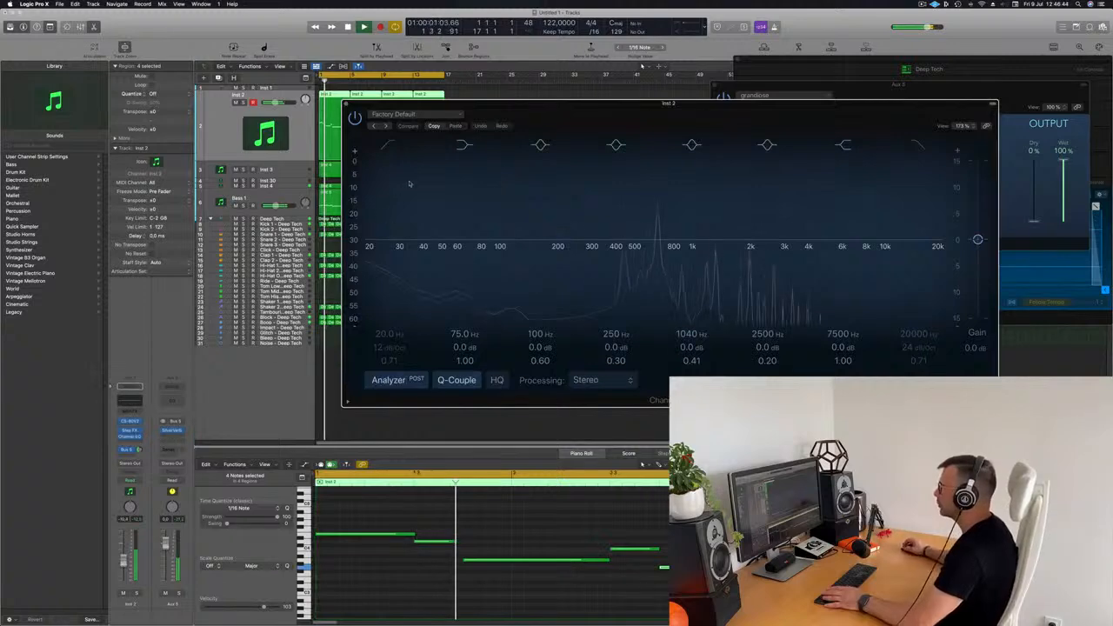
pyautogui.click(389, 146)
pyautogui.moveTo(369, 246); pyautogui.dragTo(598, 254)
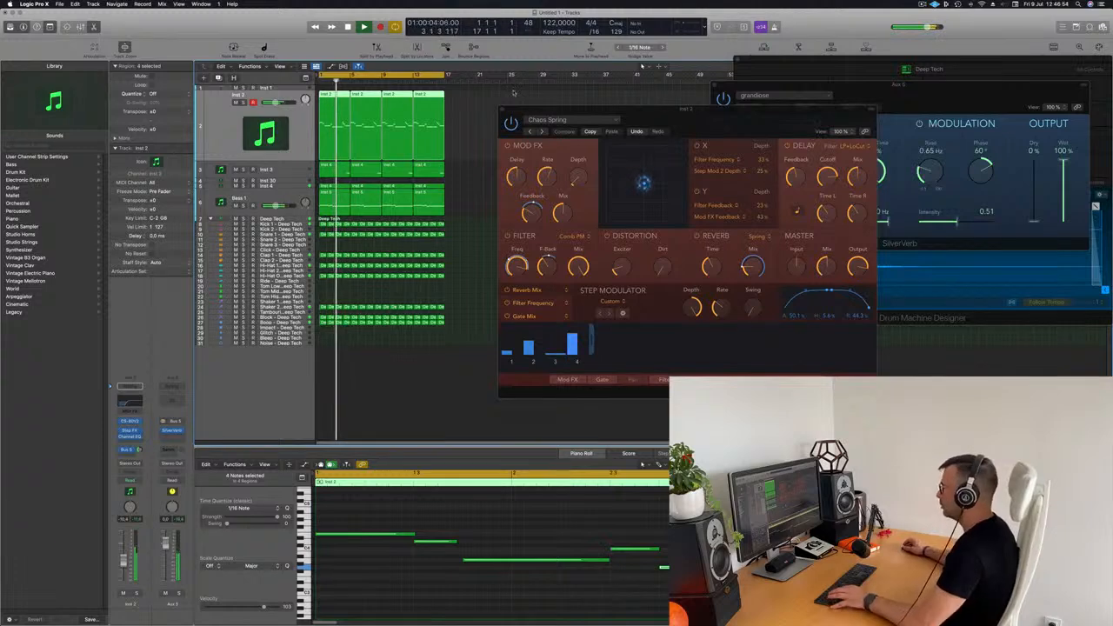
# - Show the mixer, clear the Step FX window out of the way, and add a compressor below the Channel EQ on Inst 2
pyautogui.press('x')
pyautogui.moveTo(709, 110); pyautogui.dragTo(939, 143)
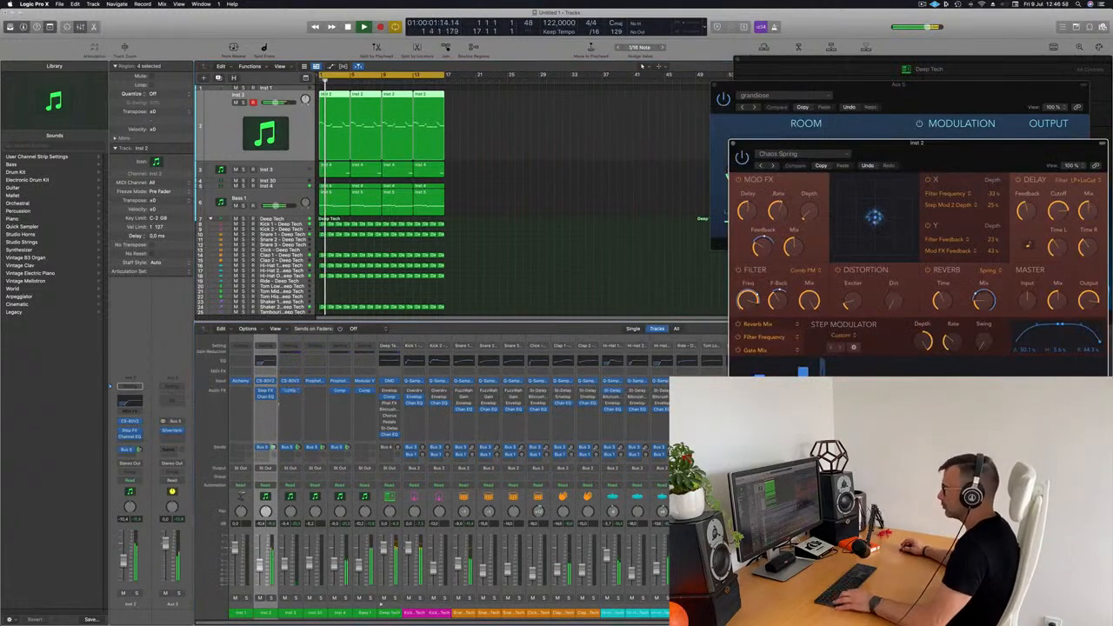
pyautogui.moveTo(266, 407); pyautogui.dragTo(265, 407)
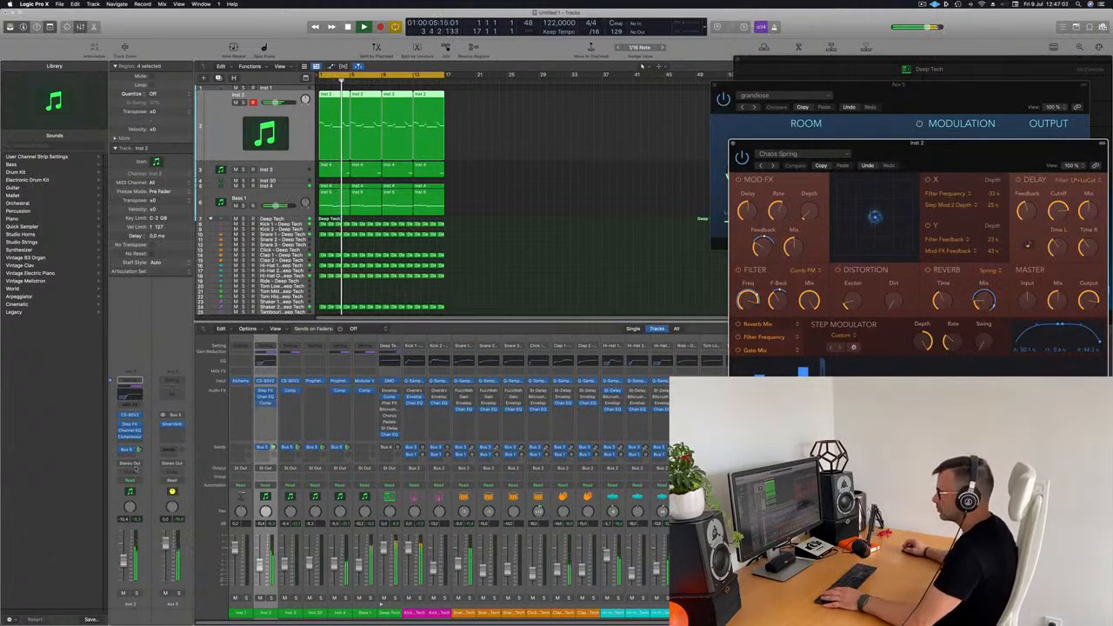
# - Adjust the threshold of the Inst 2 compressor during playback and close its window
pyautogui.click(130, 438)
pyautogui.press('space')
pyautogui.press('space')
pyautogui.click(459, 317)
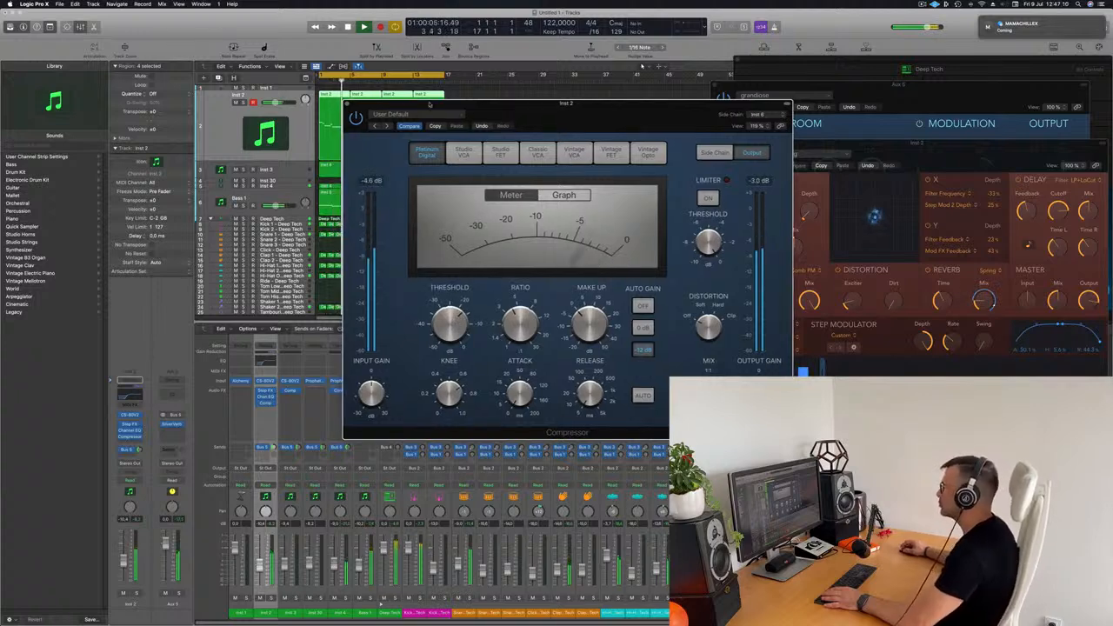
pyautogui.click(347, 104)
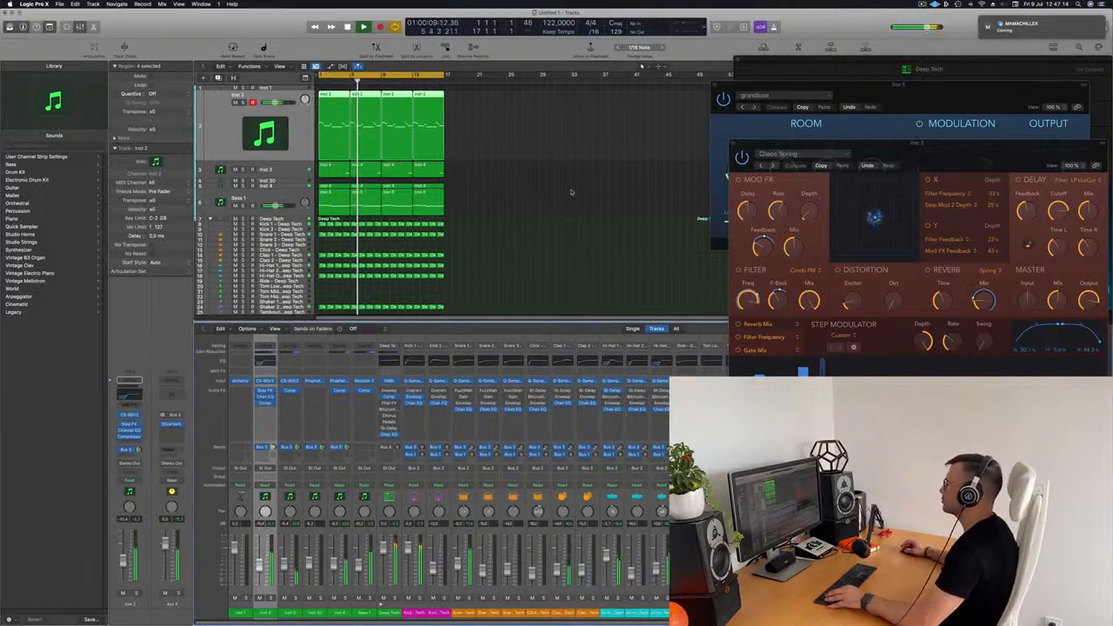
pyautogui.click(539, 209)
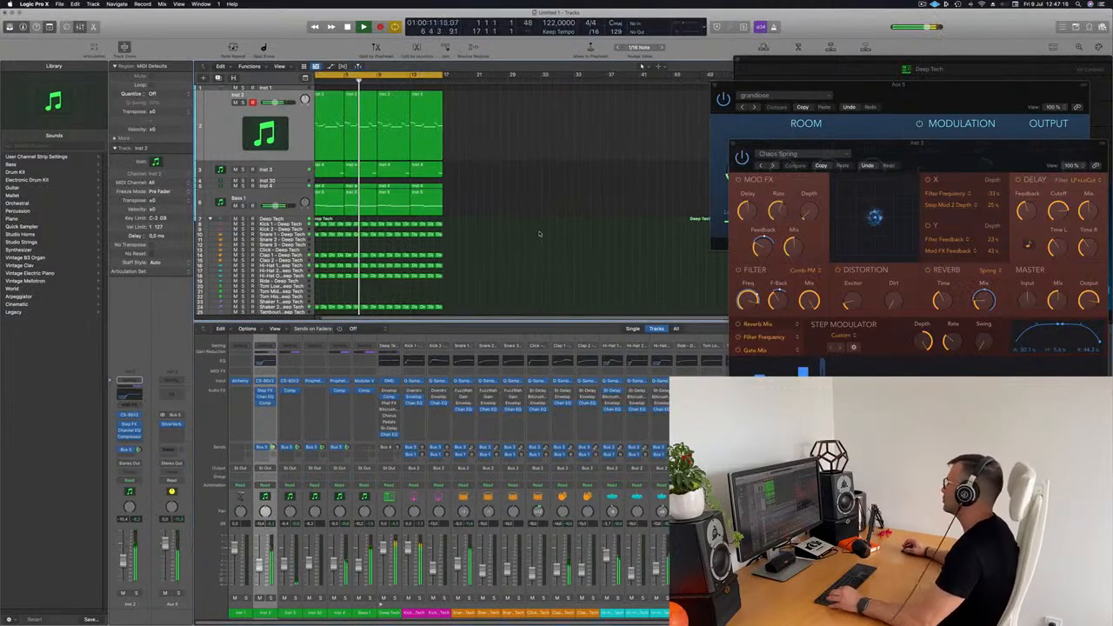
pyautogui.scroll(-2, 538, 233)
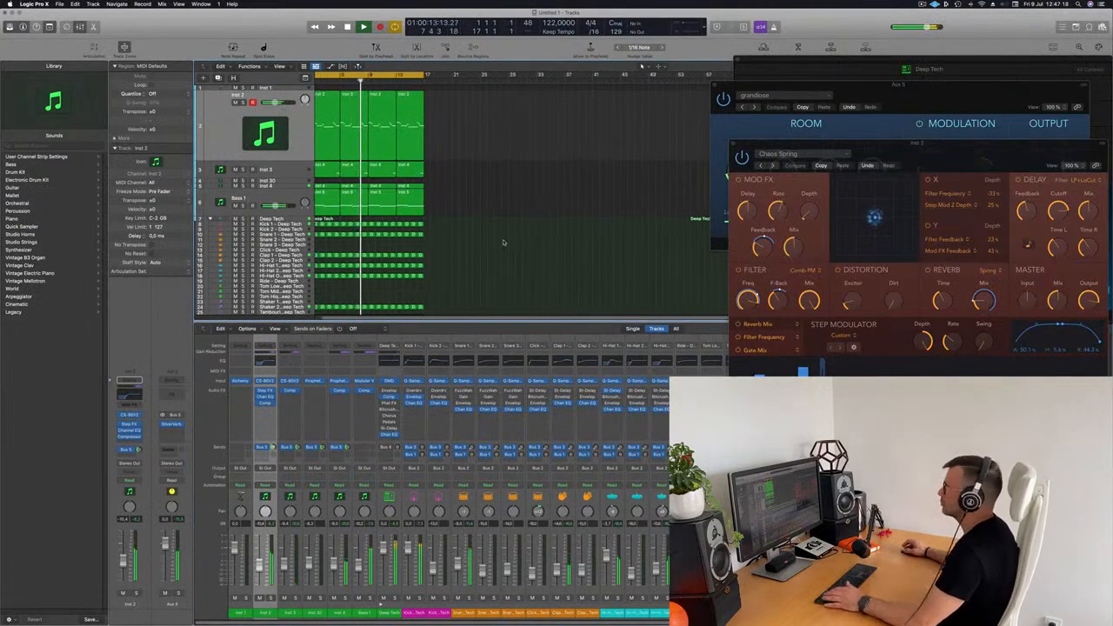
pyautogui.click(285, 173)
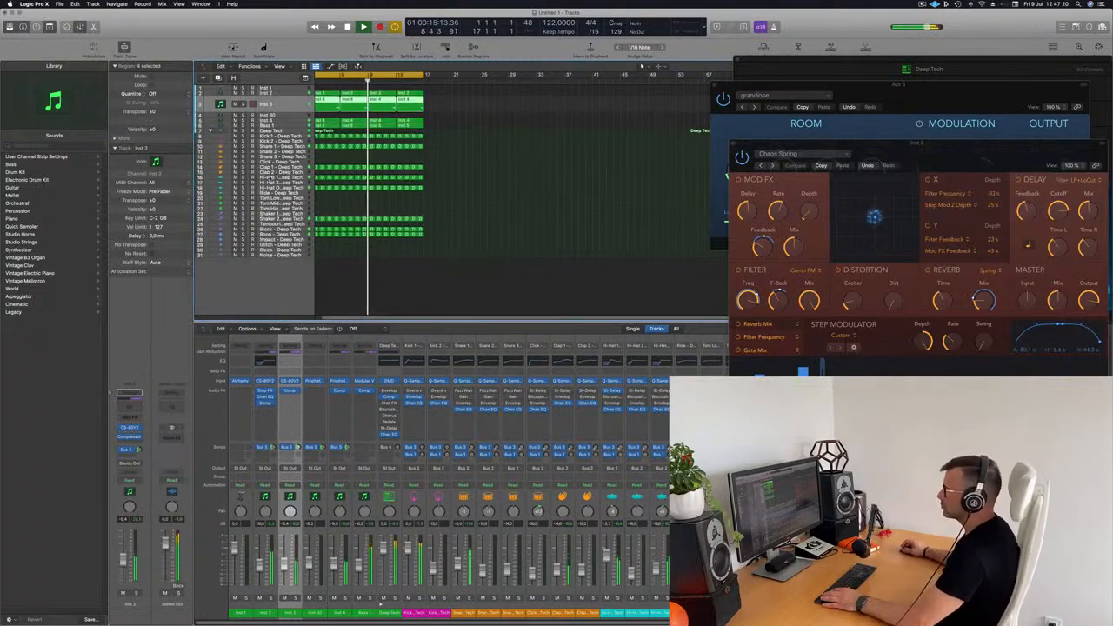
pyautogui.scroll(2, 410, 116)
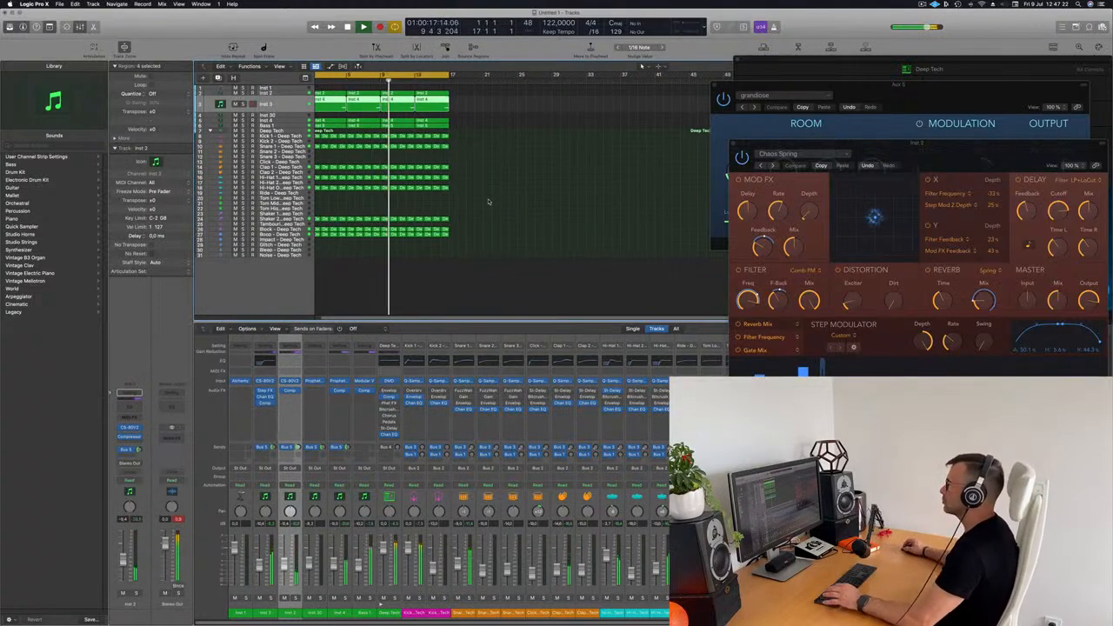
pyautogui.press('Return')
# - Duplicate the Bass 1 track, copy its first four-bar region onto the new track, and play from the beginning
pyautogui.click(293, 126)
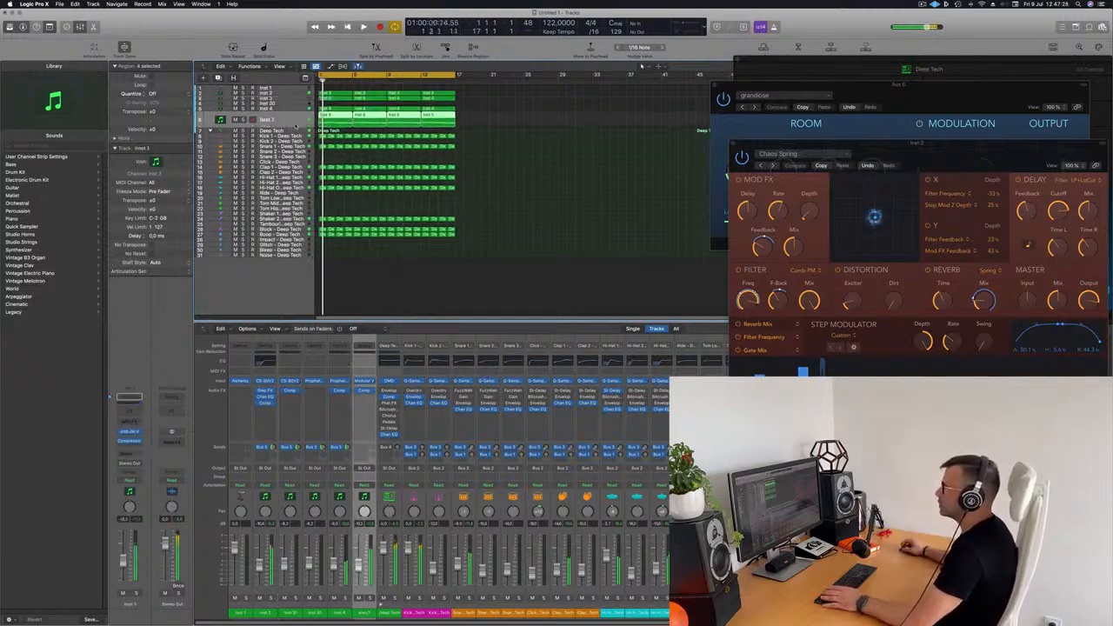
pyautogui.press('super+d')
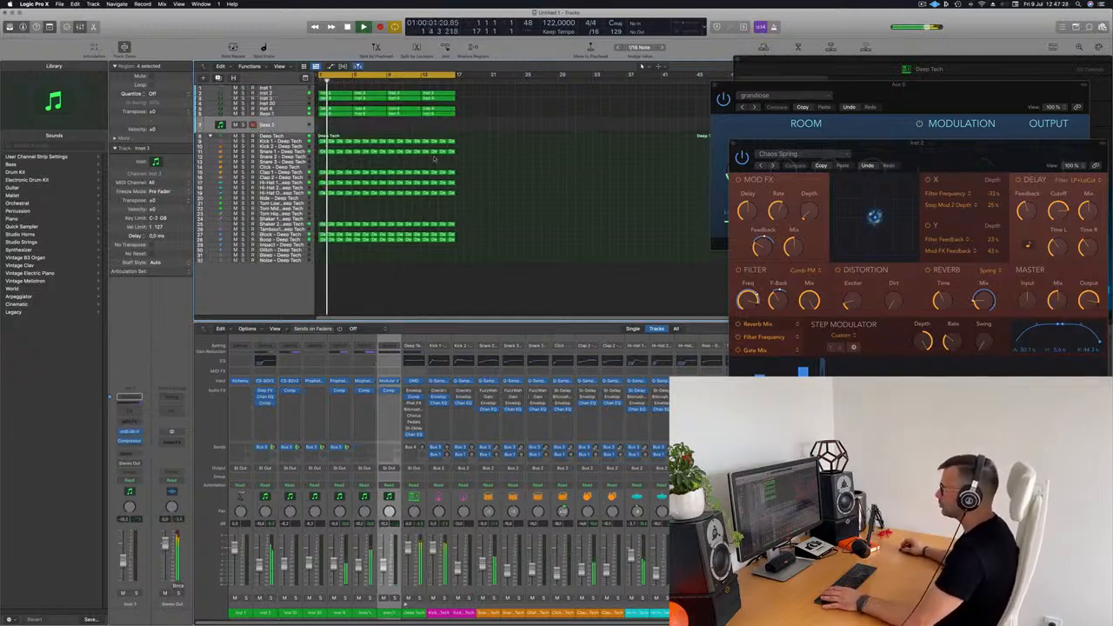
pyautogui.press('r')
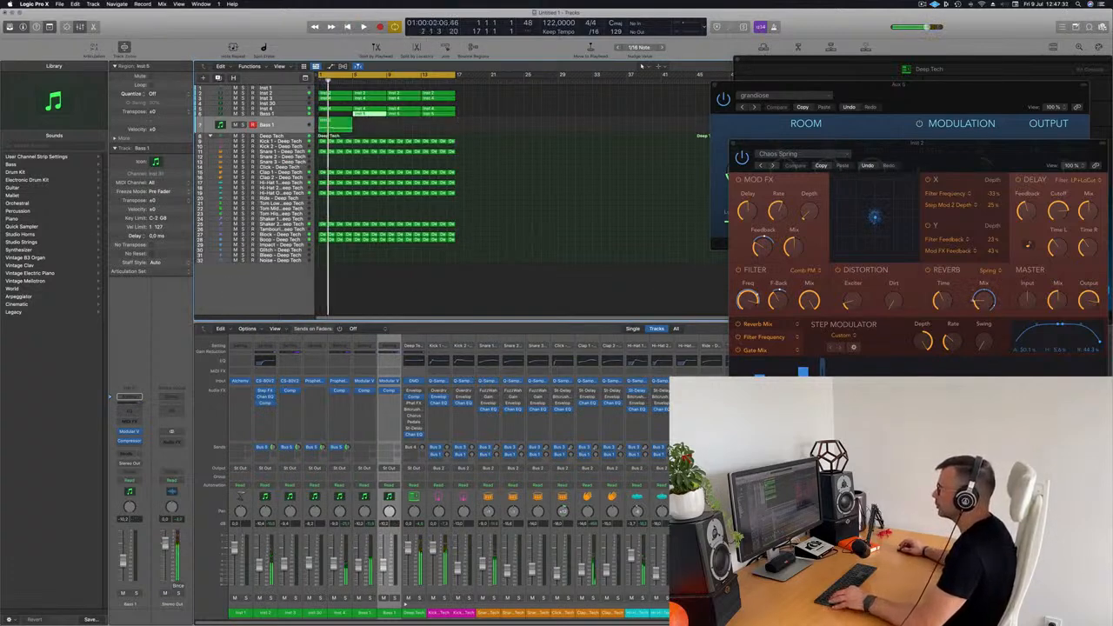
pyautogui.press('Return')
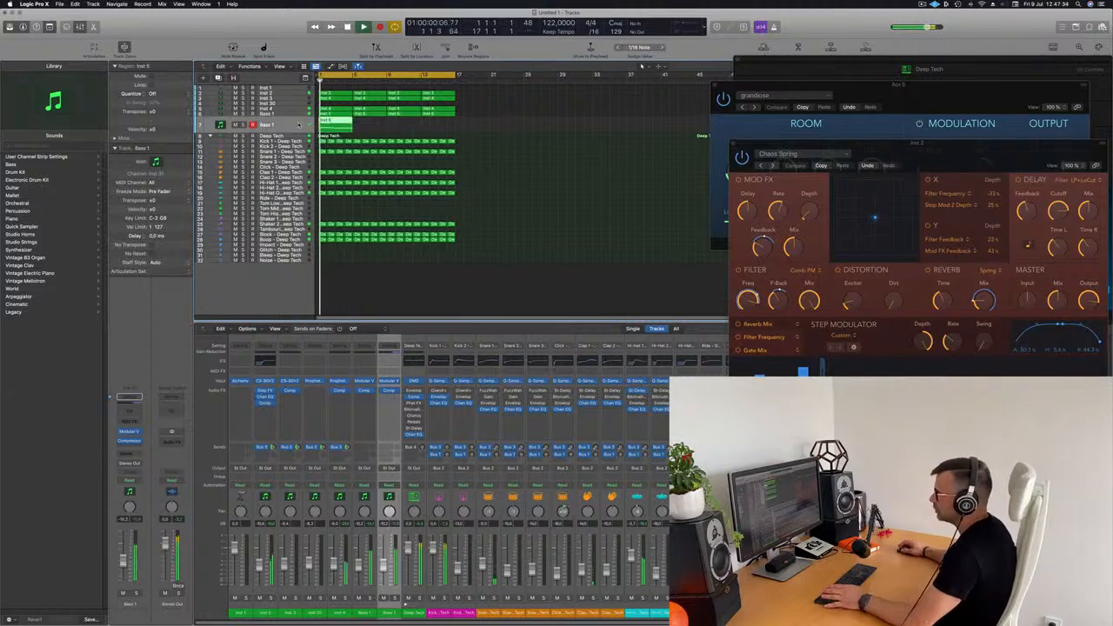
# - Load the Ted_bass2 preset in the duplicated bass track's Modular V synth and start playback
pyautogui.click(129, 432)
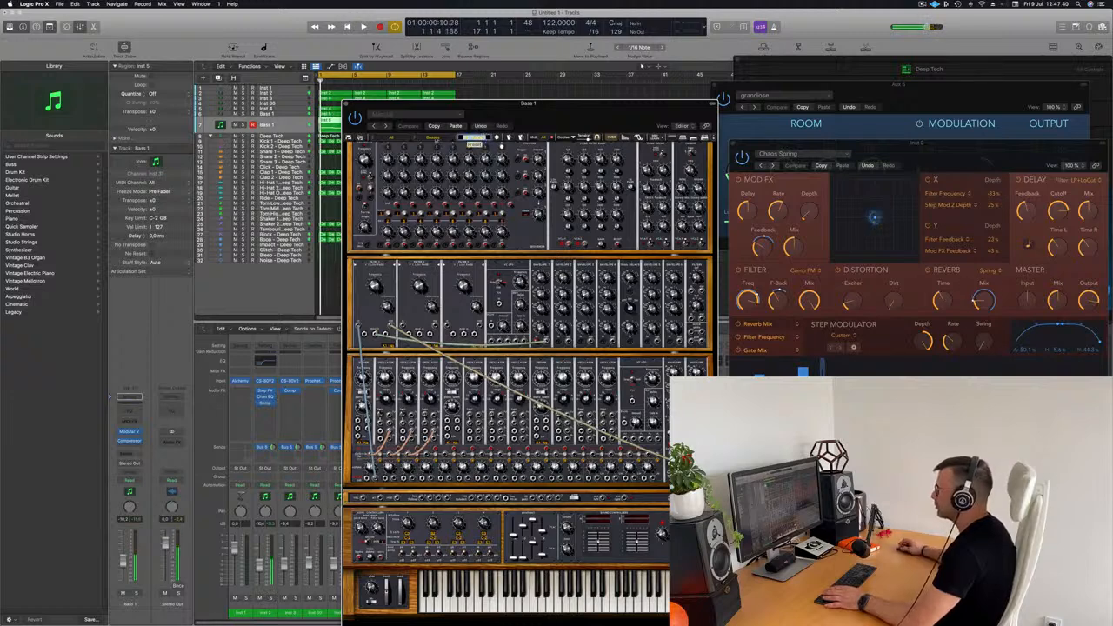
pyautogui.click(474, 137)
pyautogui.scroll(-15, 467, 344)
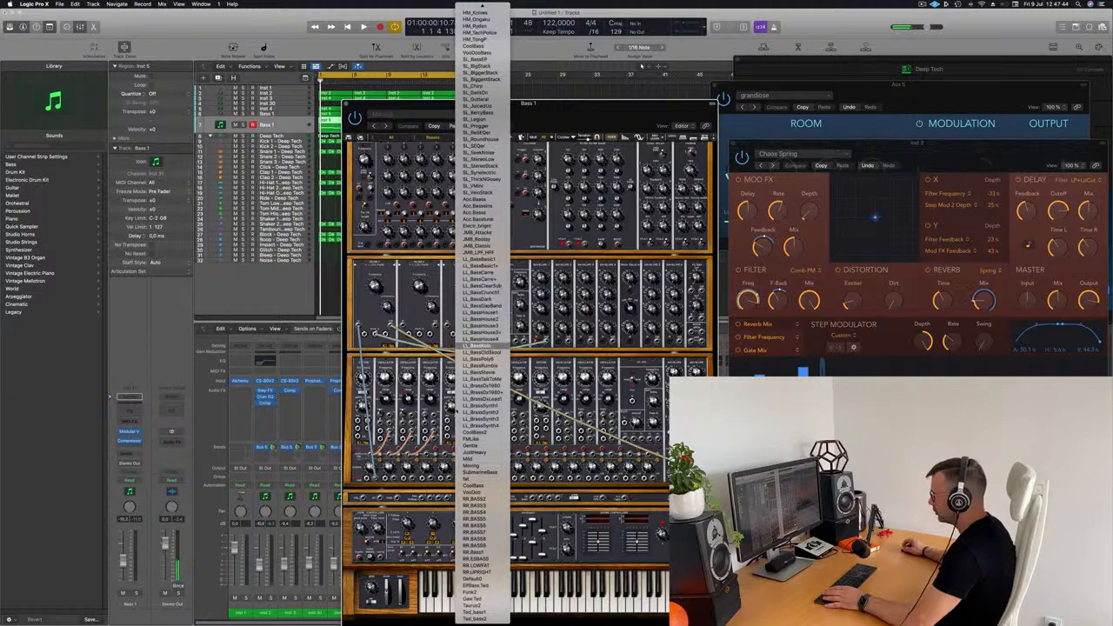
pyautogui.click(470, 344)
pyautogui.moveTo(570, 118); pyautogui.dragTo(728, 65)
pyautogui.press('space')
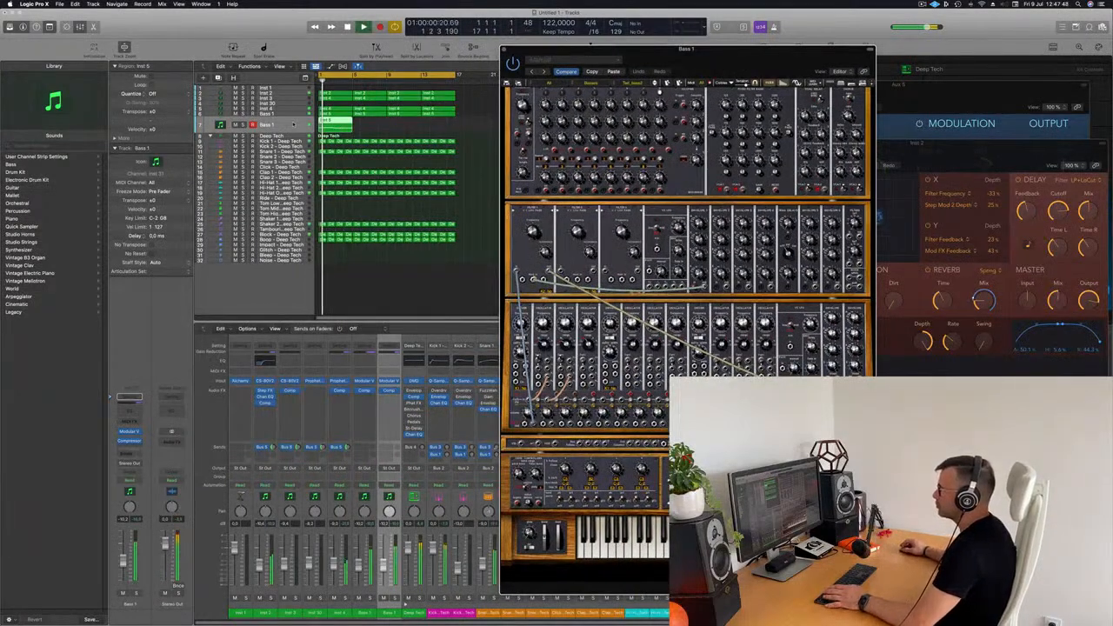
# - Check the duplicated bass in solo, and repeat its four-bar region to fill the 16 bars
pyautogui.click(243, 124)
pyautogui.click(243, 124)
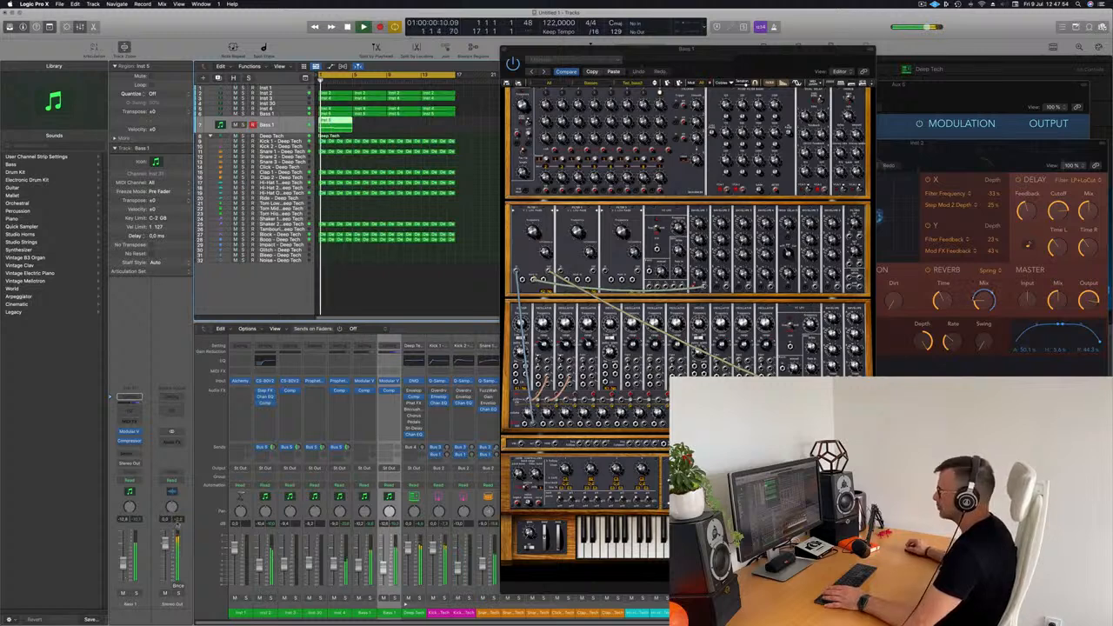
pyautogui.moveTo(703, 58); pyautogui.dragTo(765, 80)
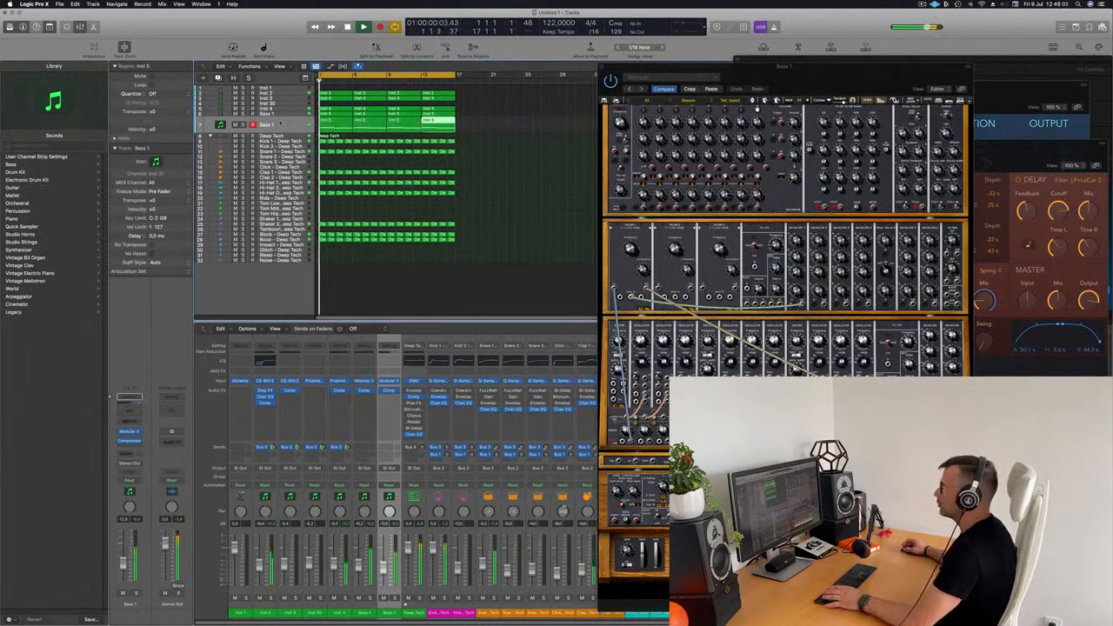
# - Check Inst 4 in solo, rename it Arp brass, and rename Inst 2 as Top Lead
pyautogui.click(280, 109)
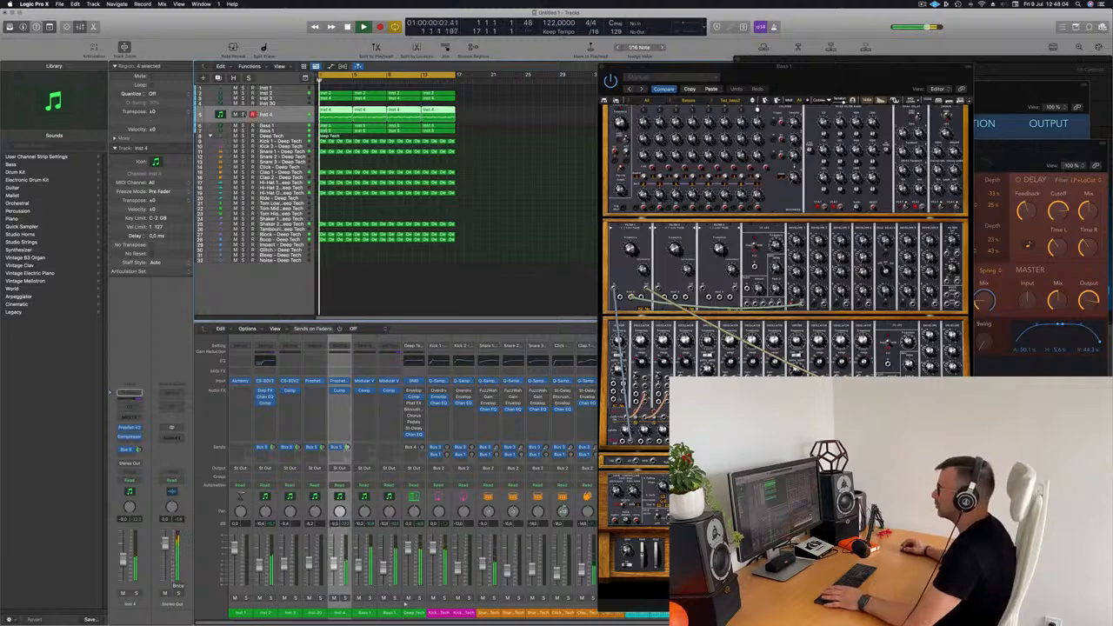
pyautogui.click(243, 114)
pyautogui.click(243, 113)
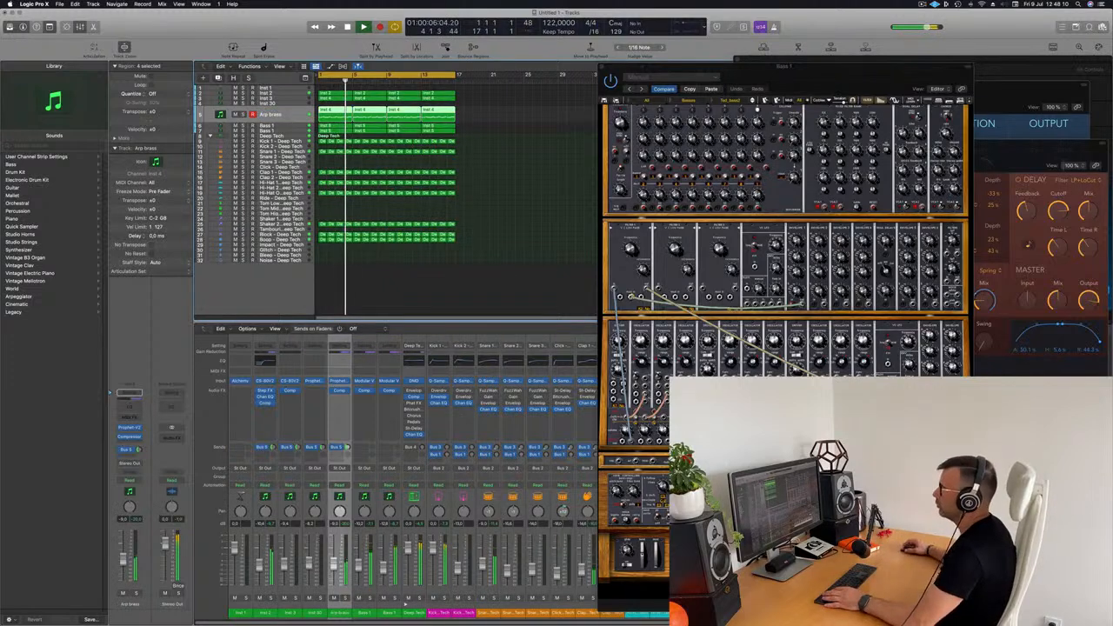
pyautogui.click(265, 97)
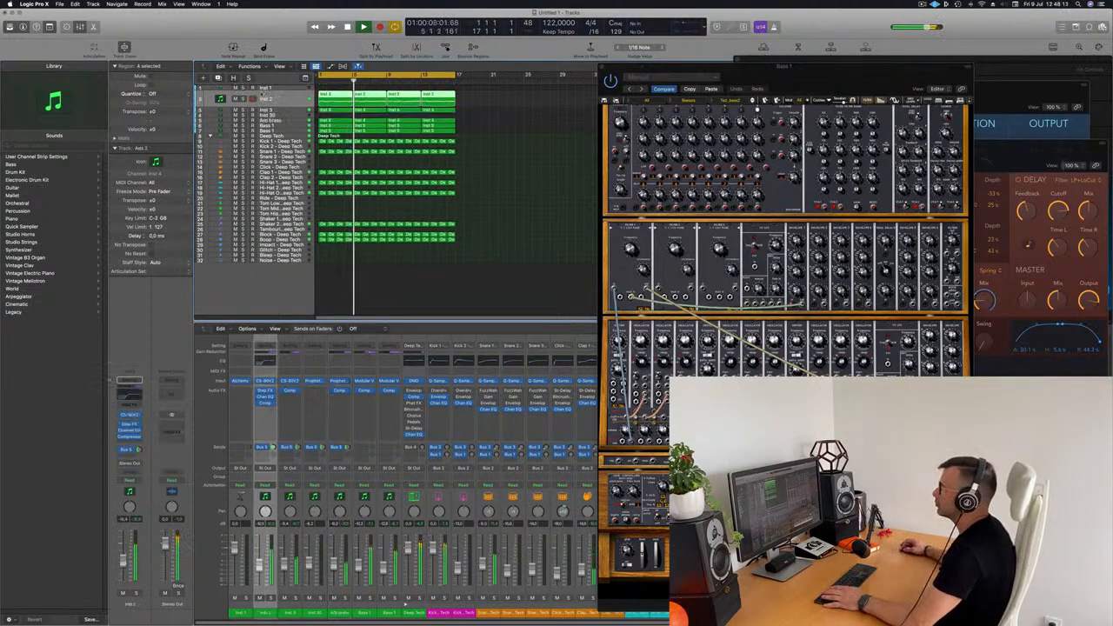
pyautogui.doubleClick(266, 98)
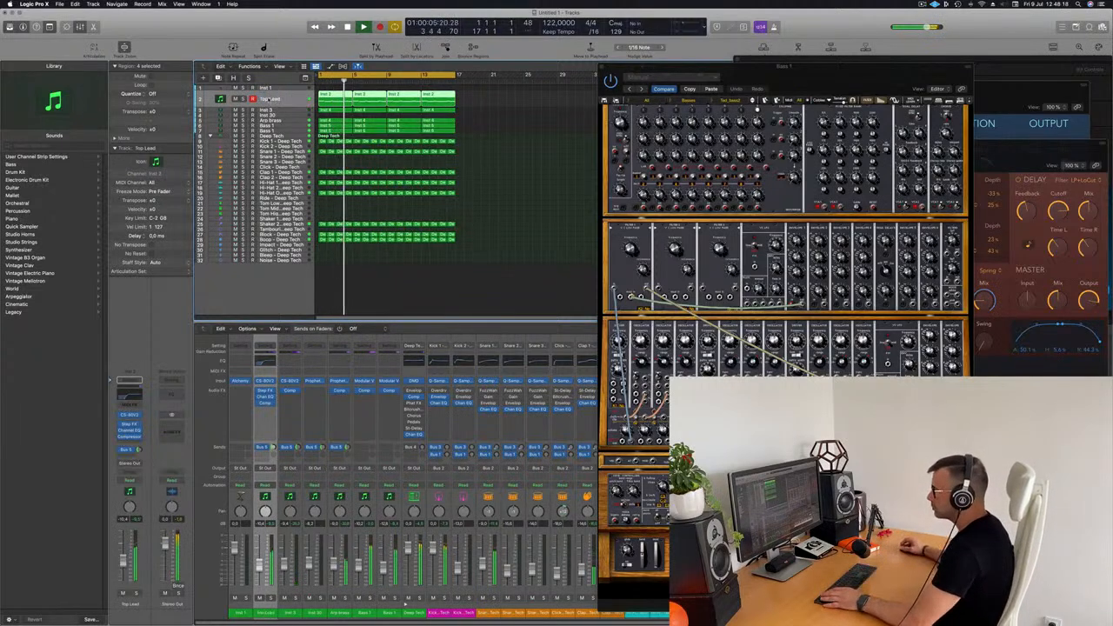
# - Solo the Inst 3 track, rename it Brass Add, and restart playback from the beginning
pyautogui.press('Tab')
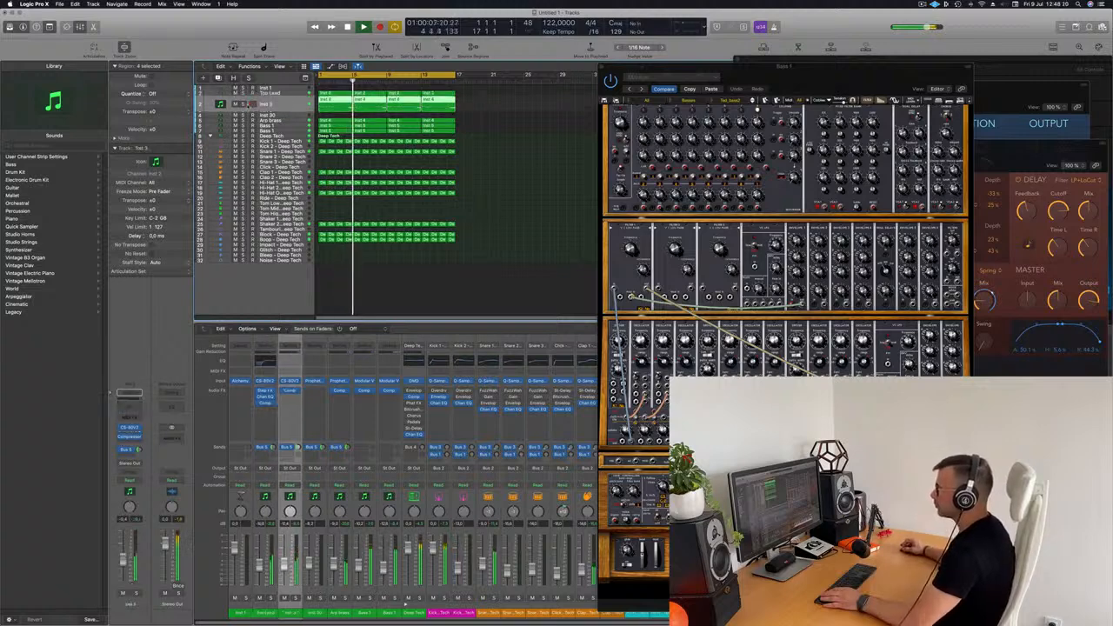
pyautogui.click(242, 104)
pyautogui.write('Brass Add')
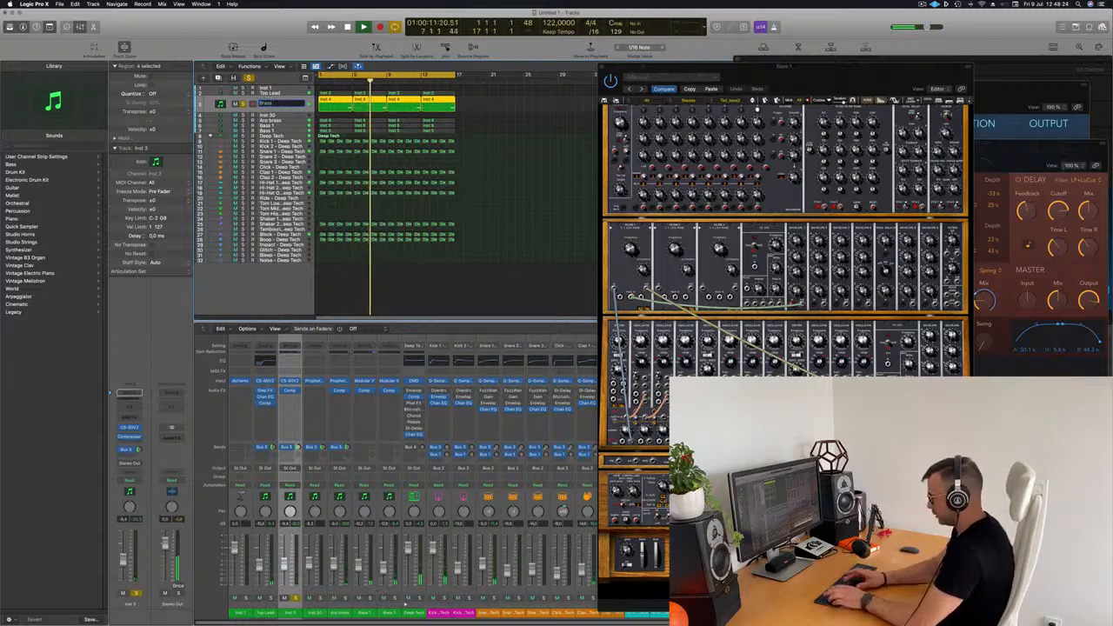
pyautogui.press('Return')
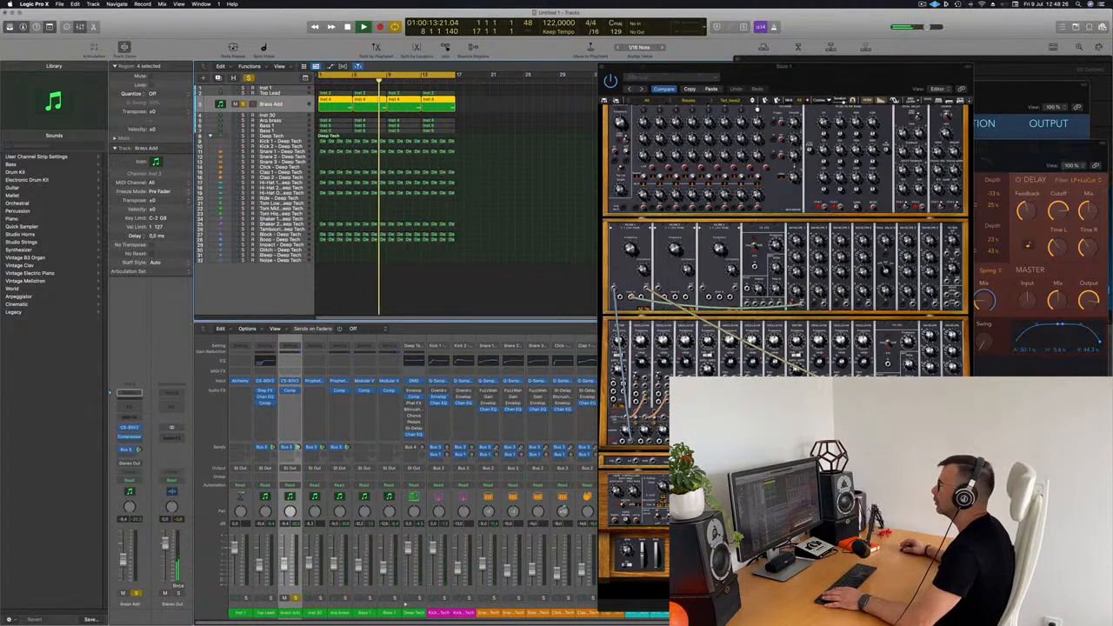
pyautogui.press('Return')
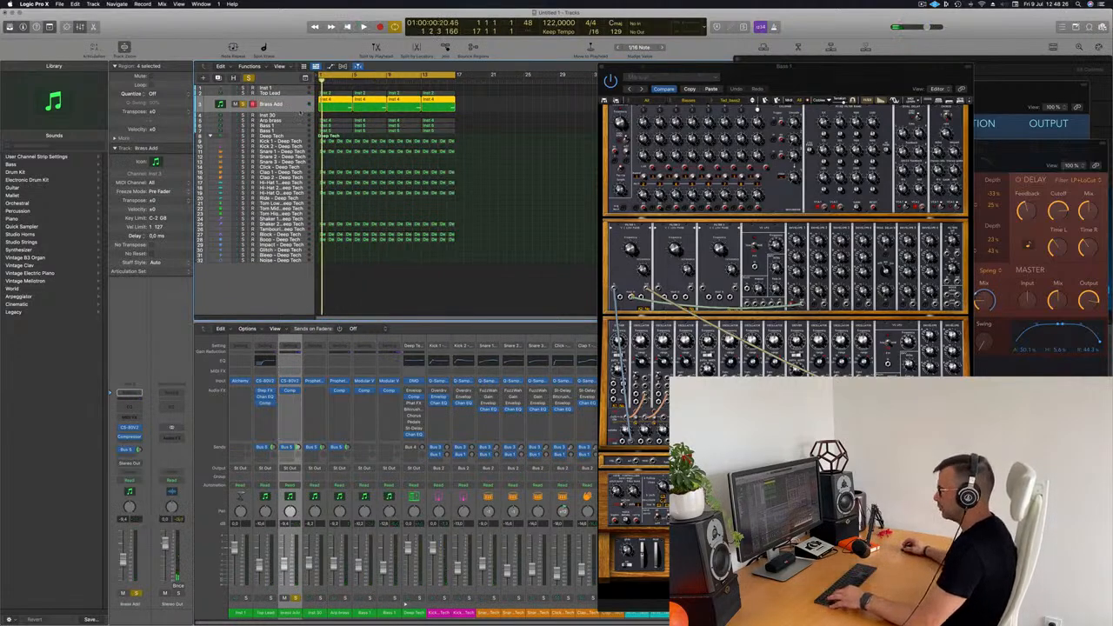
# - Color all regions in the arrangement by track, and name them after their tracks
pyautogui.press('super+a')
pyautogui.rightClick(358, 91)
pyautogui.click(365, 97)
pyautogui.rightClick(369, 96)
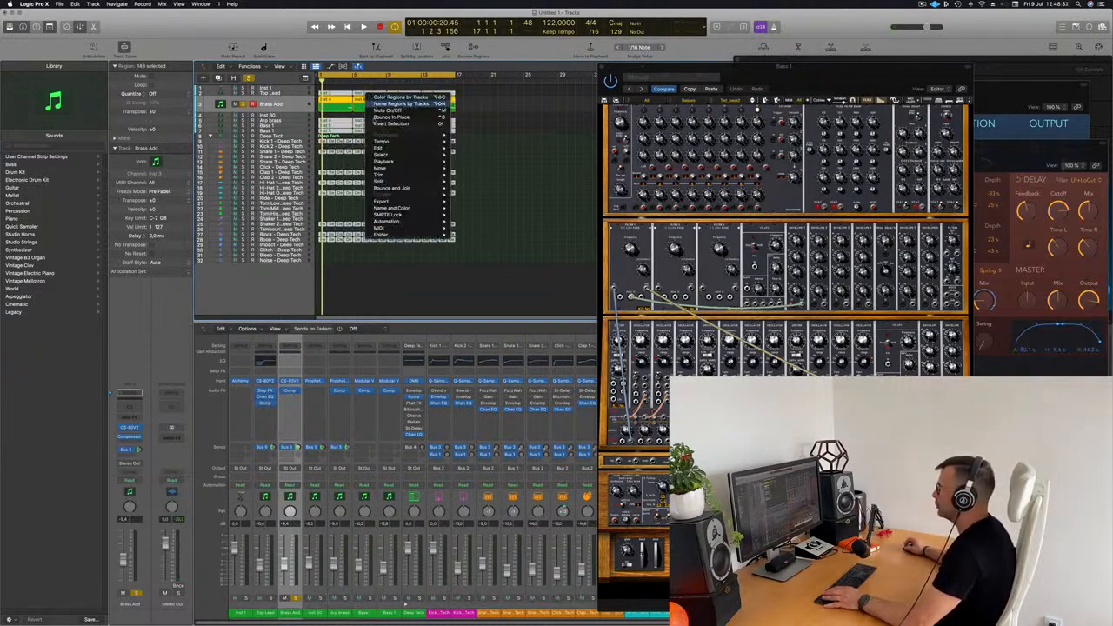
pyautogui.click(393, 104)
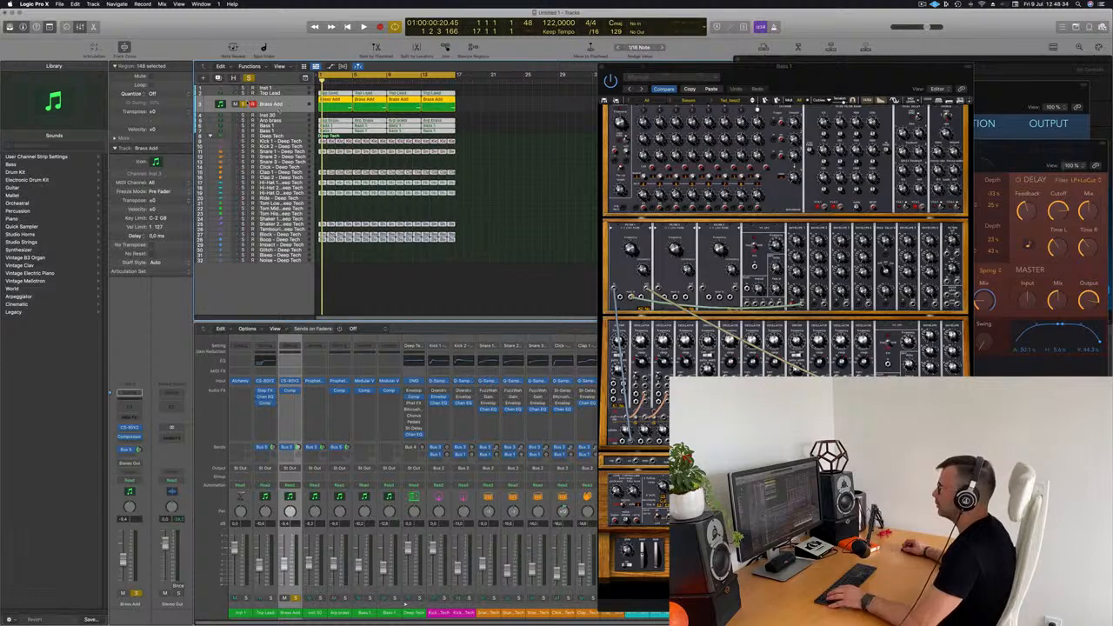
# - Take Brass Add out of solo and play the full arrangement from the beginning
pyautogui.click(244, 104)
pyautogui.press('space')
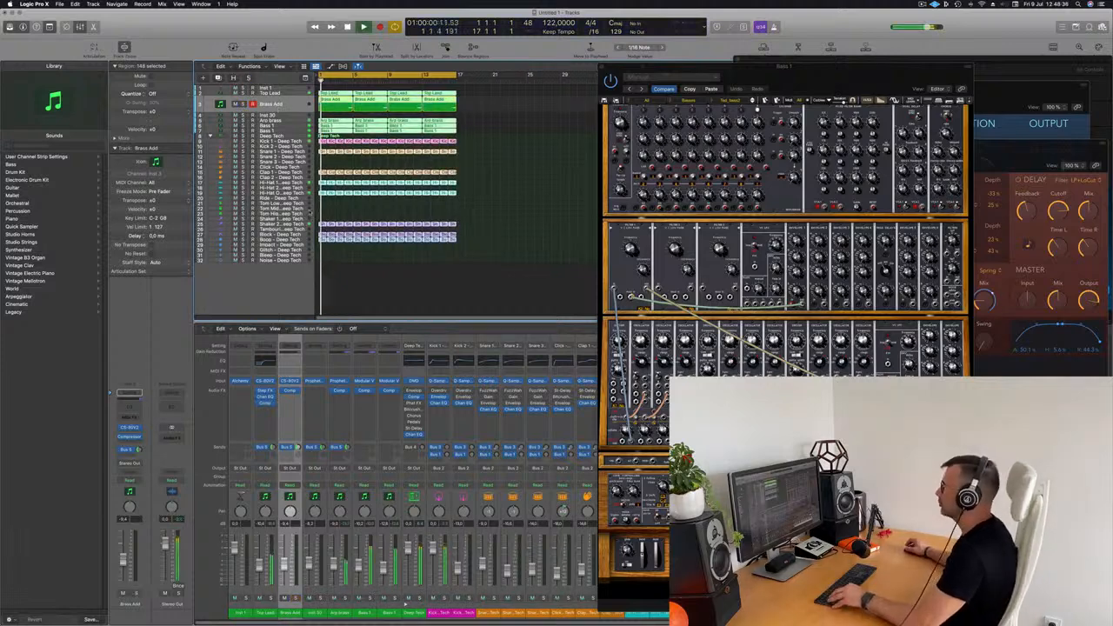
pyautogui.hscroll(1, 347, 210)
pyautogui.scroll(3, 347, 210)
pyautogui.scroll(1, 347, 211)
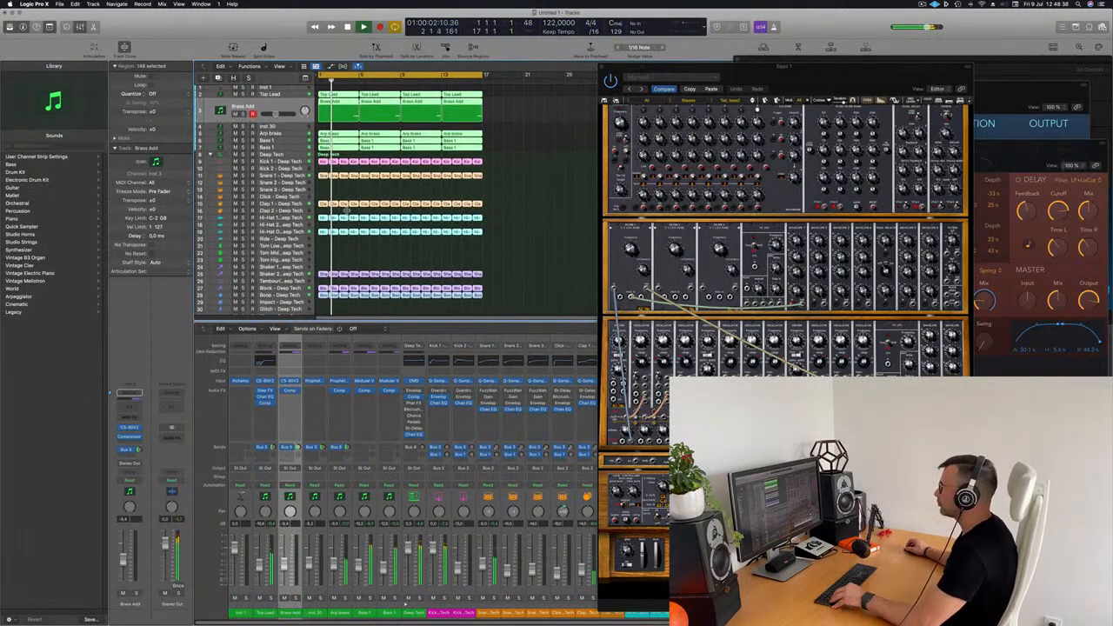
pyautogui.hscroll(3, 347, 211)
pyautogui.press('Return')
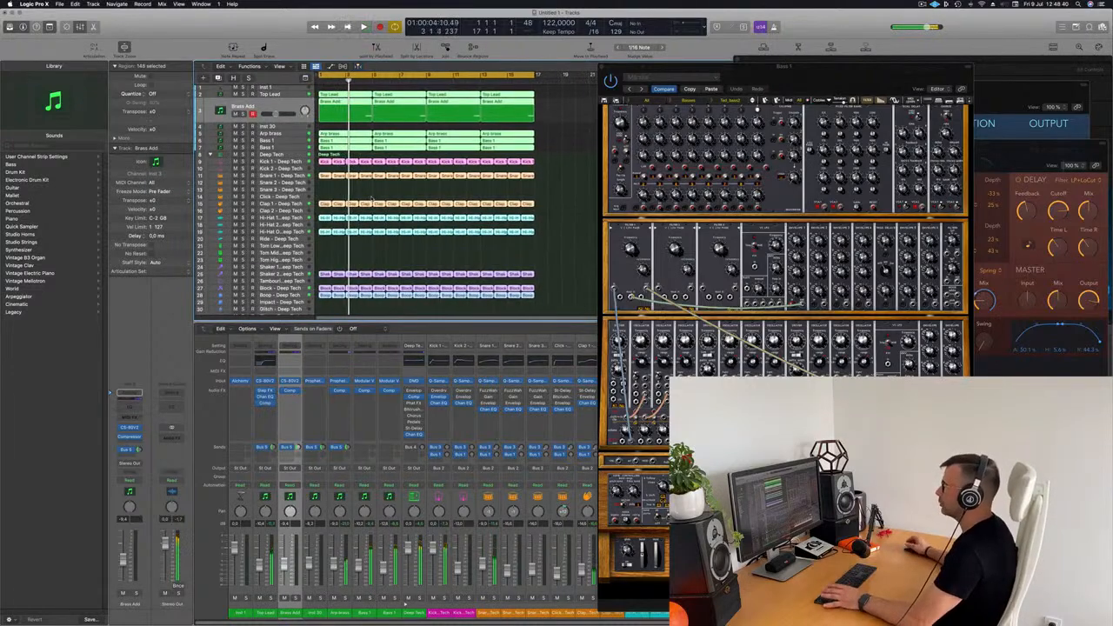
# - Close the Modular V synth window and deselect all regions in the arrangement
pyautogui.moveTo(796, 80); pyautogui.dragTo(763, 50)
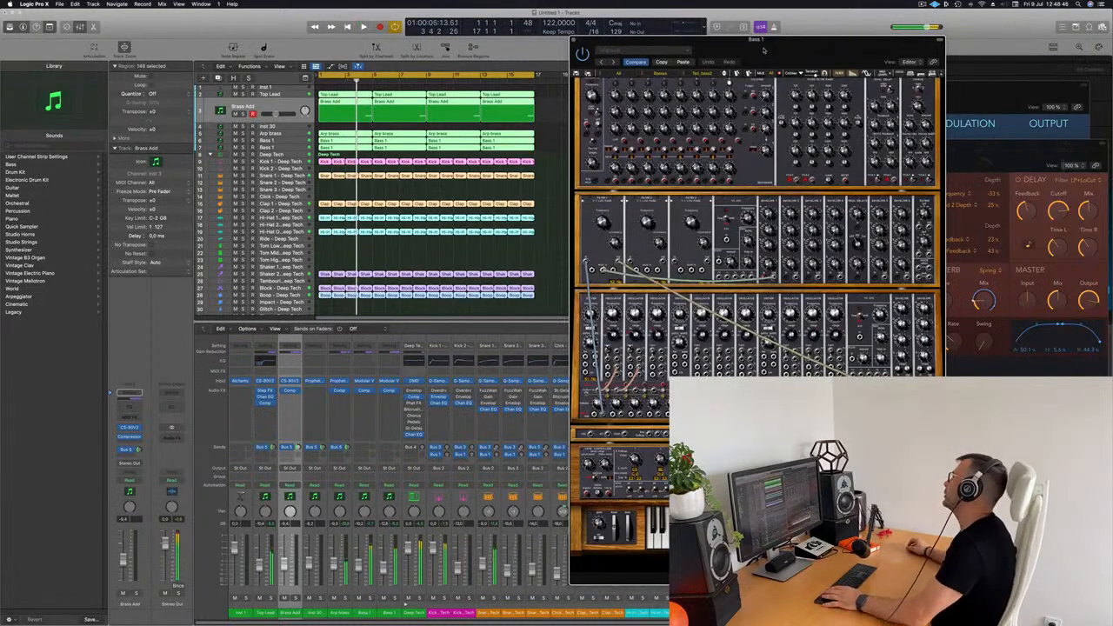
pyautogui.moveTo(763, 50); pyautogui.dragTo(623, 45)
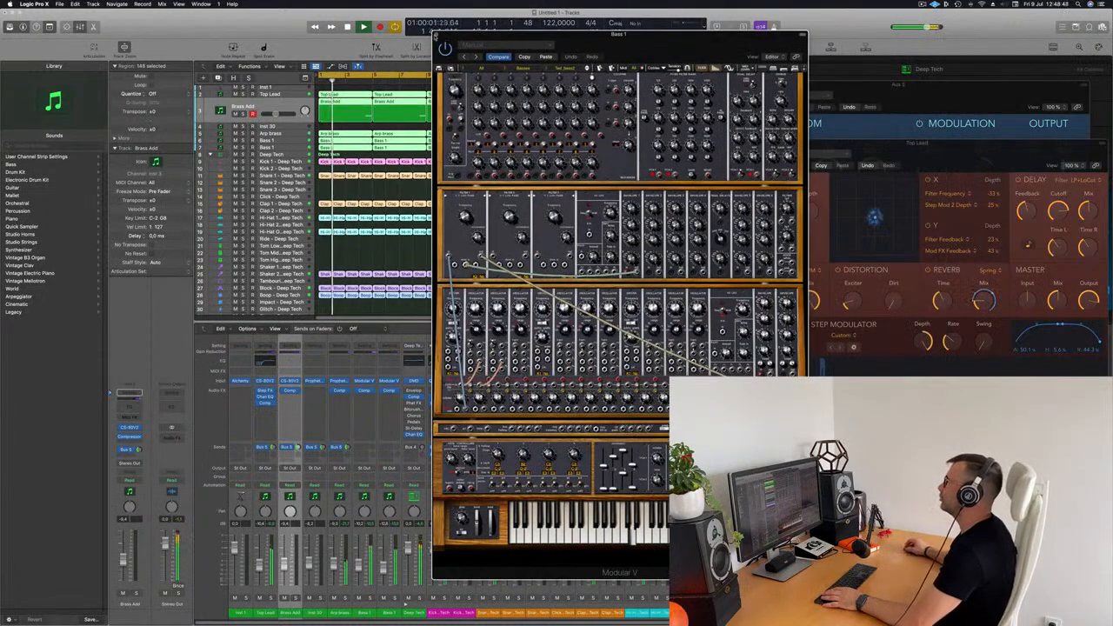
pyautogui.click(437, 35)
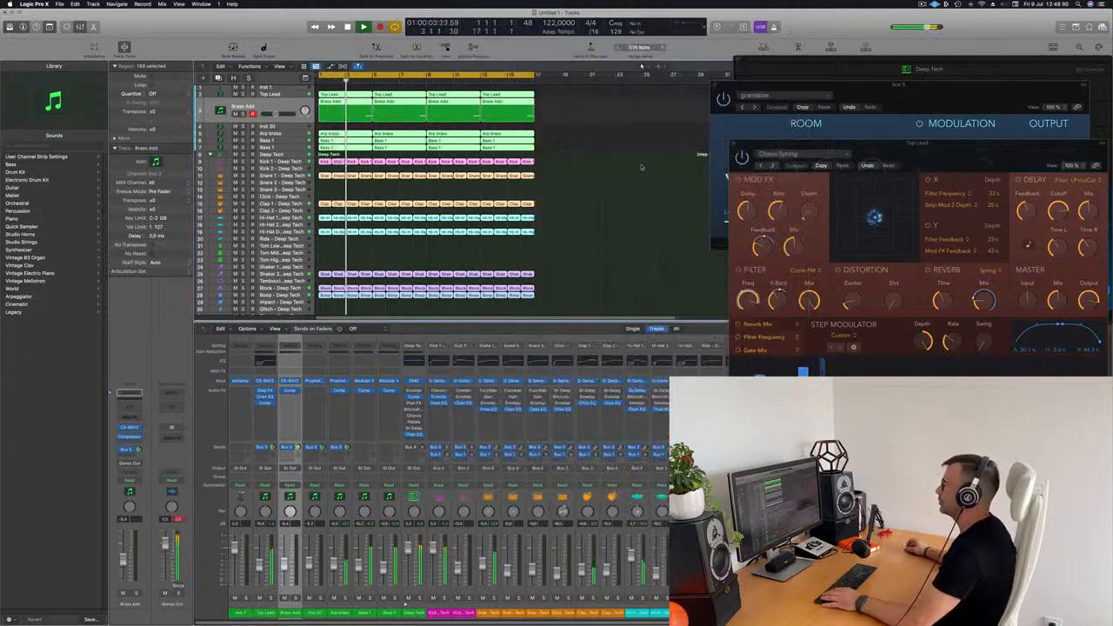
pyautogui.click(624, 167)
pyautogui.scroll(1, 567, 149)
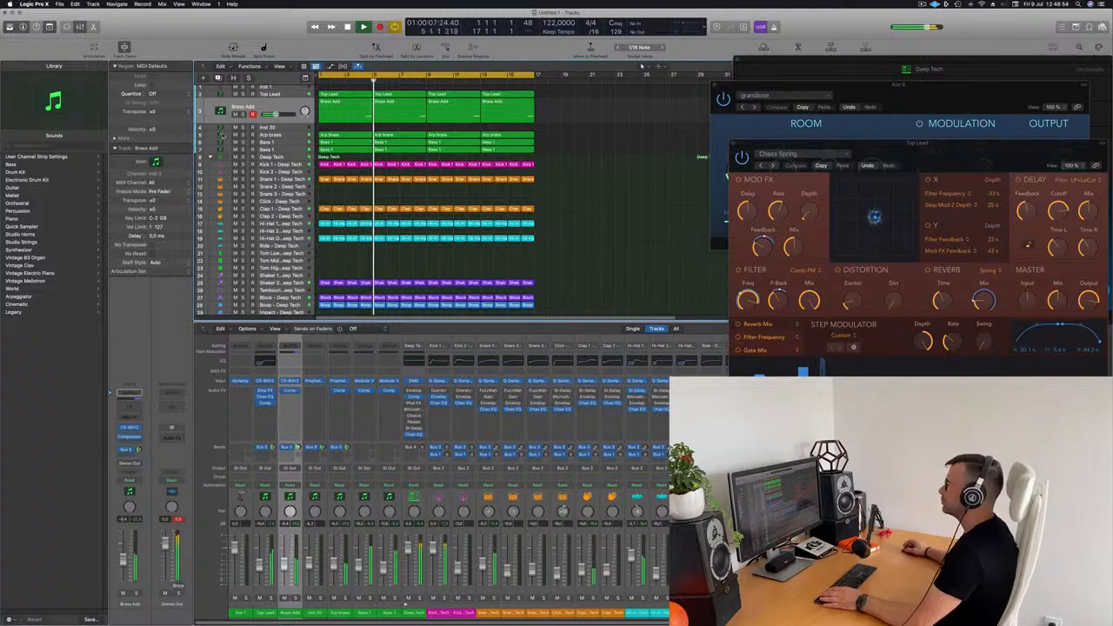
# - Add a Channel EQ to the second Bass 1 track and pull its enabled high-cut filter far down in frequency
pyautogui.click(291, 150)
pyautogui.press('space')
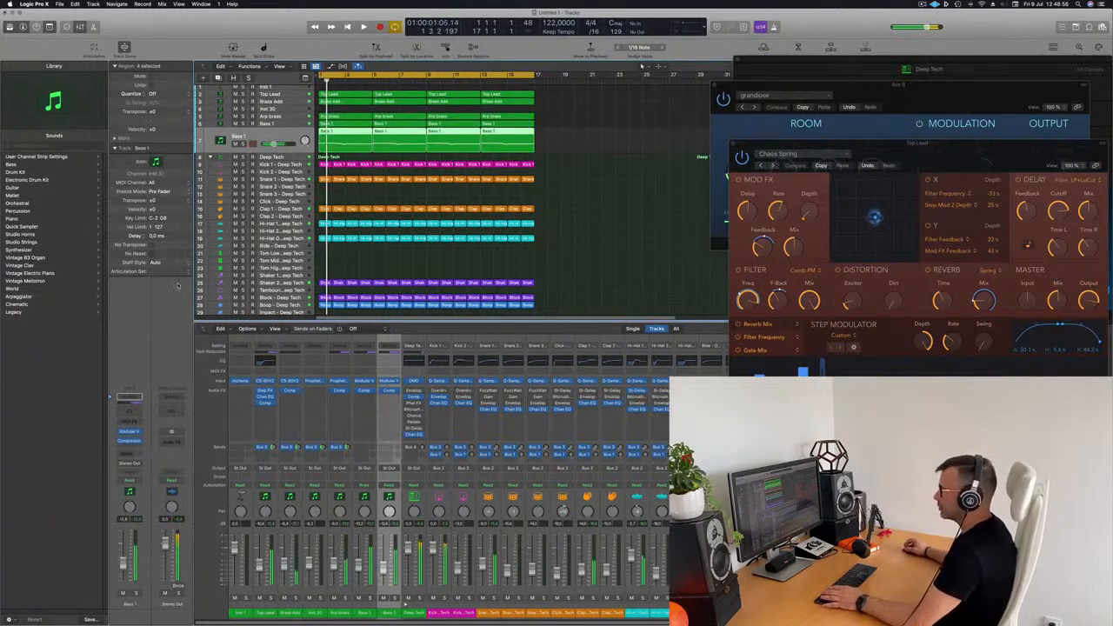
pyautogui.click(129, 432)
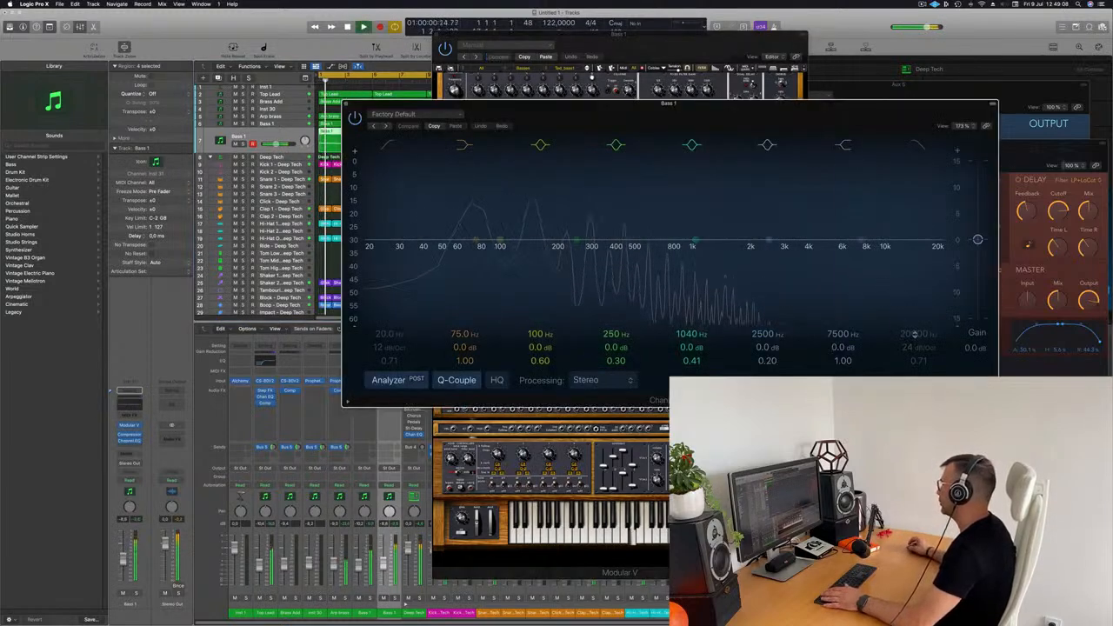
pyautogui.click(919, 146)
pyautogui.moveTo(941, 253); pyautogui.dragTo(553, 253)
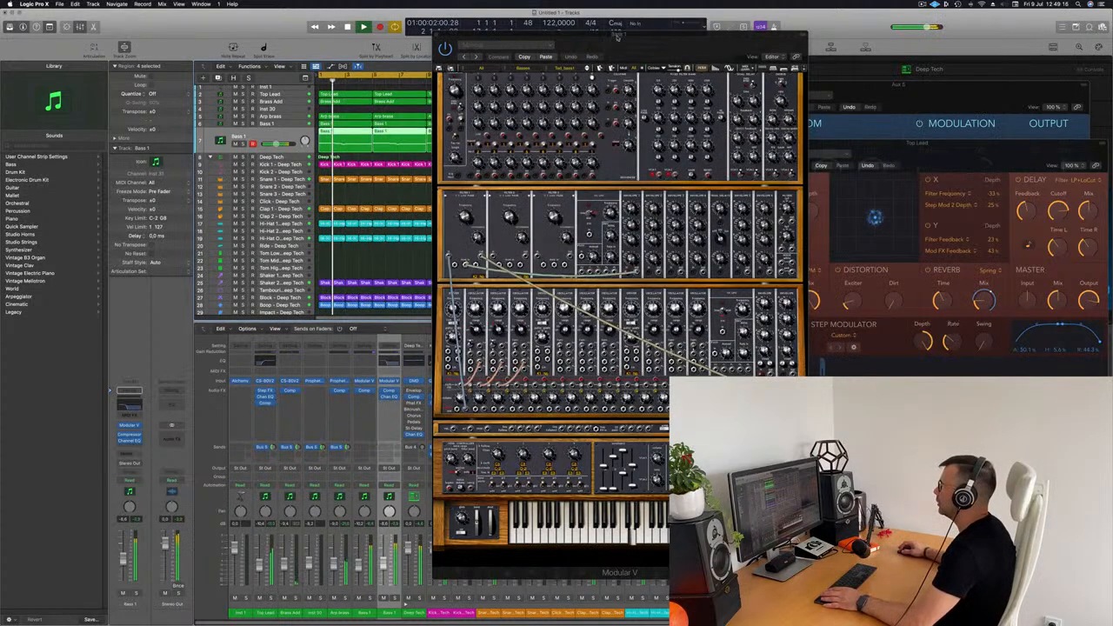
# - Audition other Modular V presets on the second Bass 1, close the synth, and compare the track in solo
pyautogui.moveTo(573, 42); pyautogui.dragTo(612, 42)
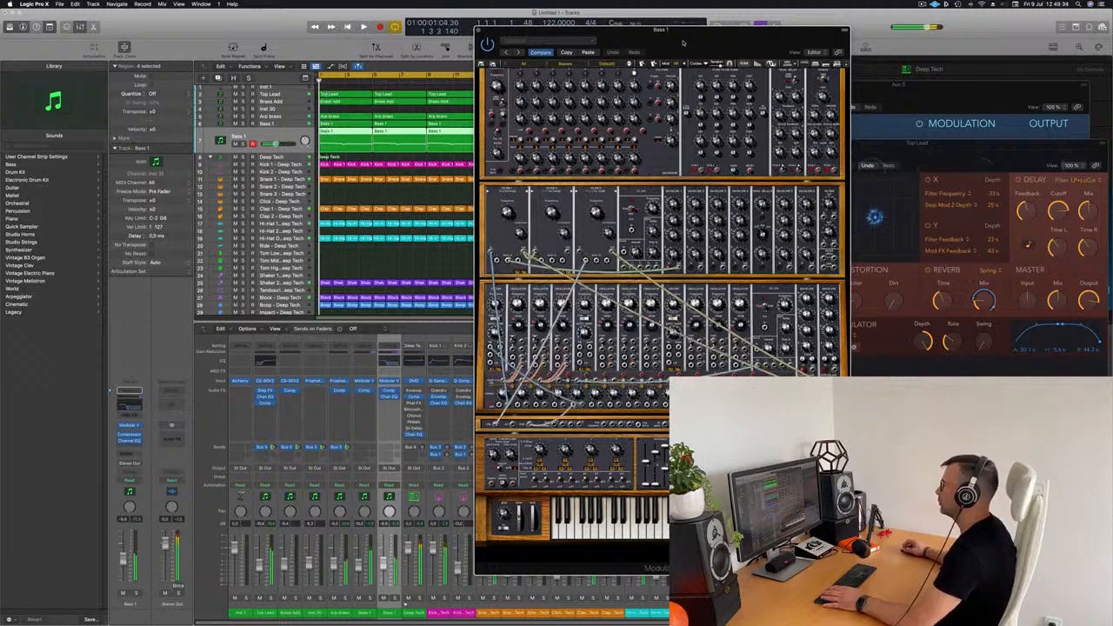
pyautogui.moveTo(698, 36)
pyautogui.mouseDown()
pyautogui.moveTo(750, 19)
pyautogui.moveTo(712, 19)
pyautogui.mouseUp()
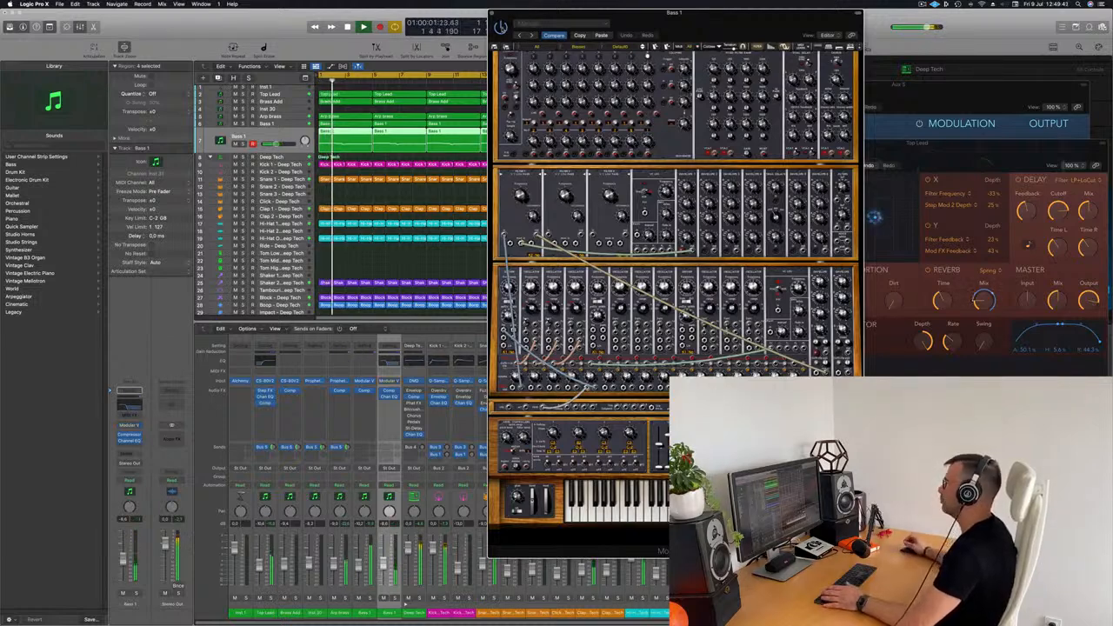
pyautogui.moveTo(691, 13); pyautogui.dragTo(642, 73)
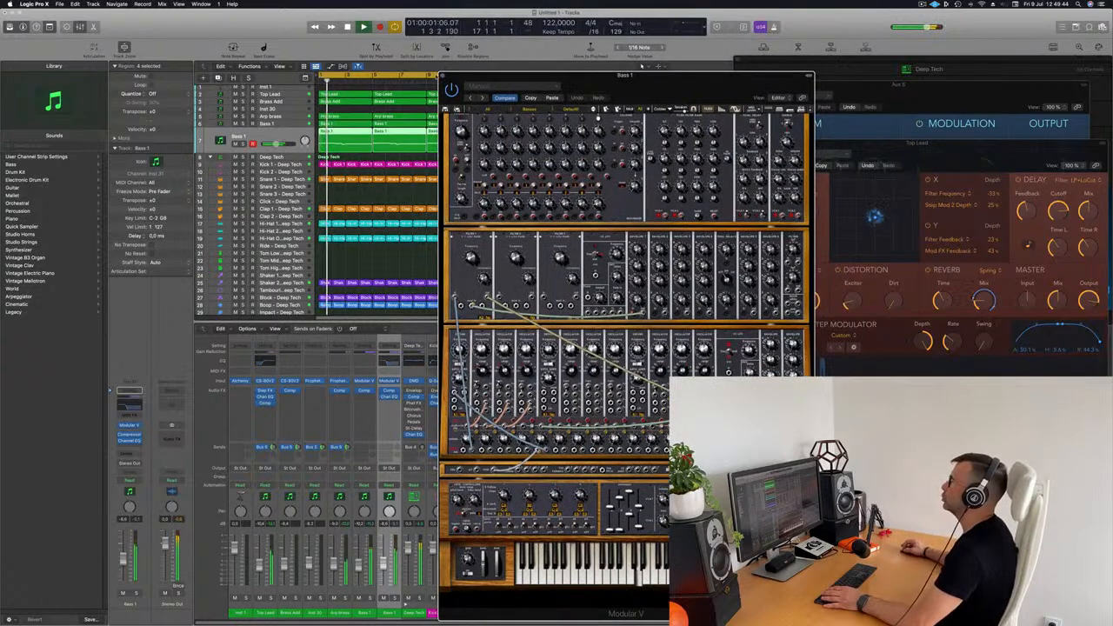
pyautogui.press('super+w')
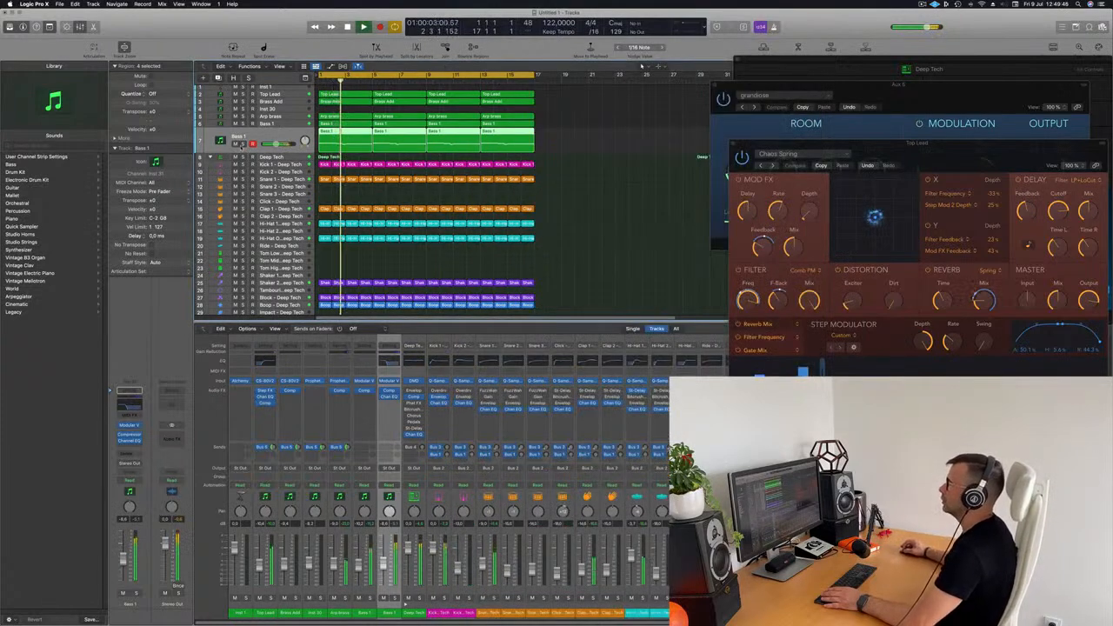
pyautogui.press('s')
pyautogui.press('s')
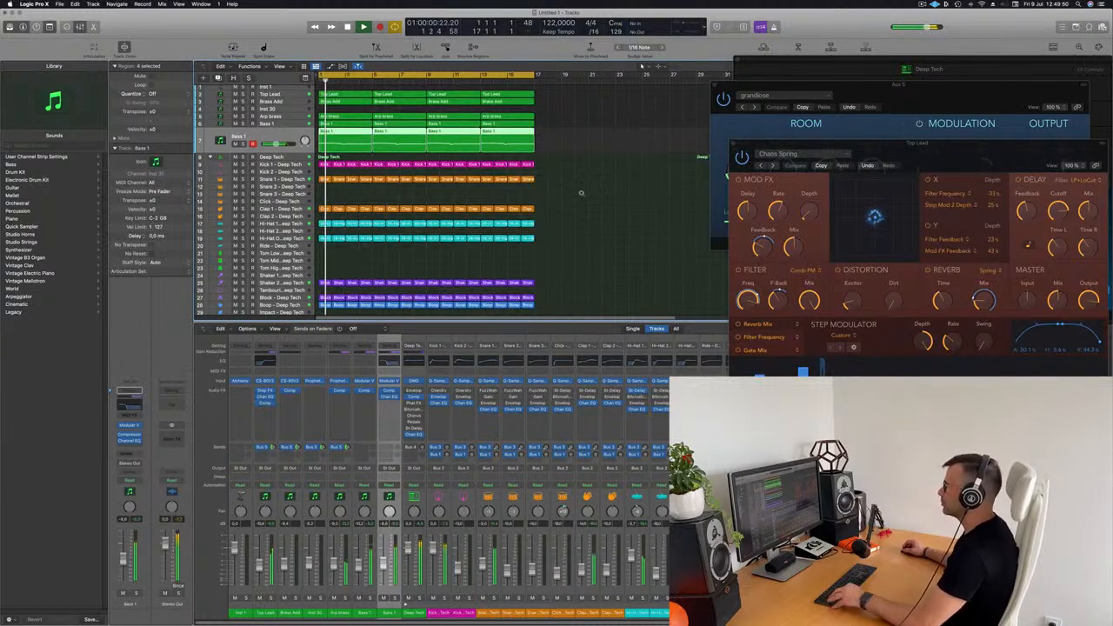
# - Mute the Top Lead track and clear the region selection while the arrangement plays
pyautogui.press('super+Down')
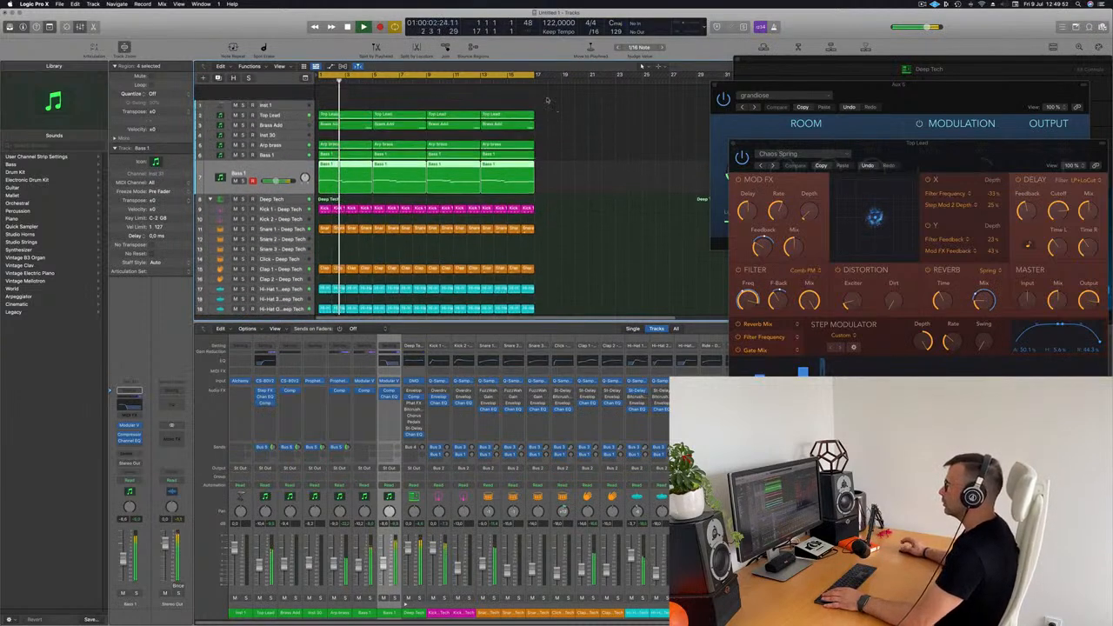
pyautogui.press('super+Up')
pyautogui.click(235, 100)
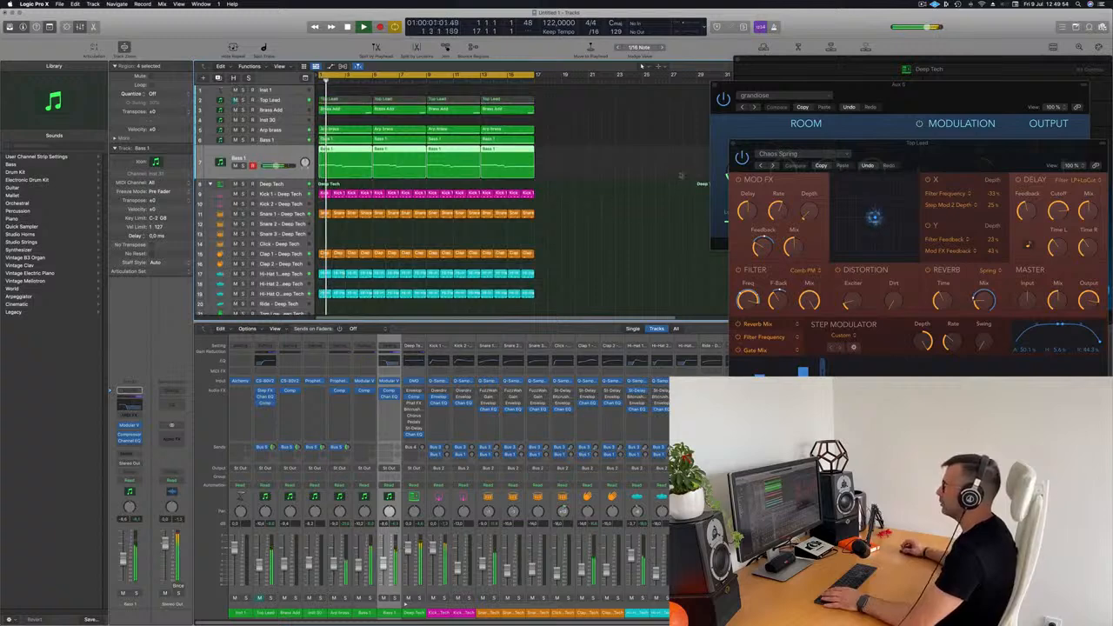
pyautogui.click(622, 165)
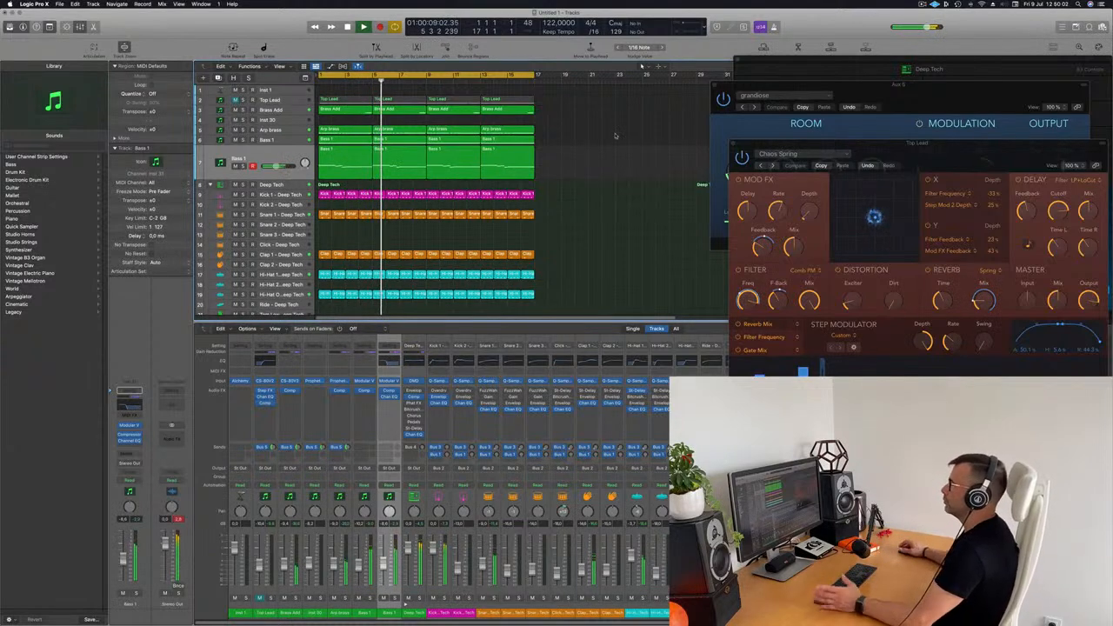
# - Load the HS_B2_Riot_Melo preset from the Leads category in the Inst 30 track's Prophet-V2 synth
pyautogui.click(287, 121)
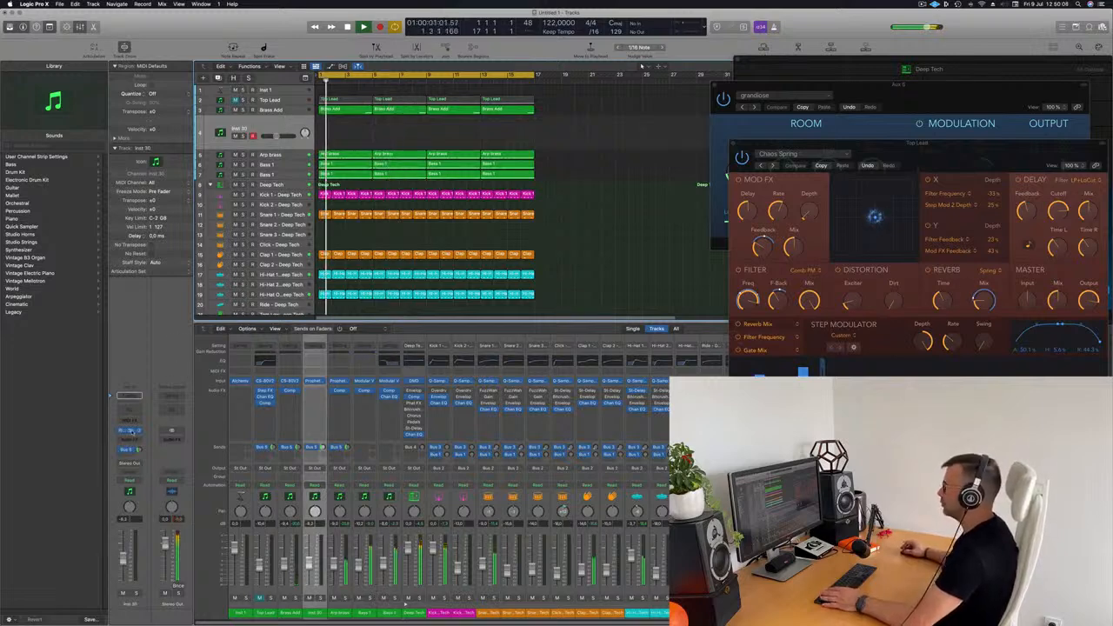
pyautogui.click(128, 431)
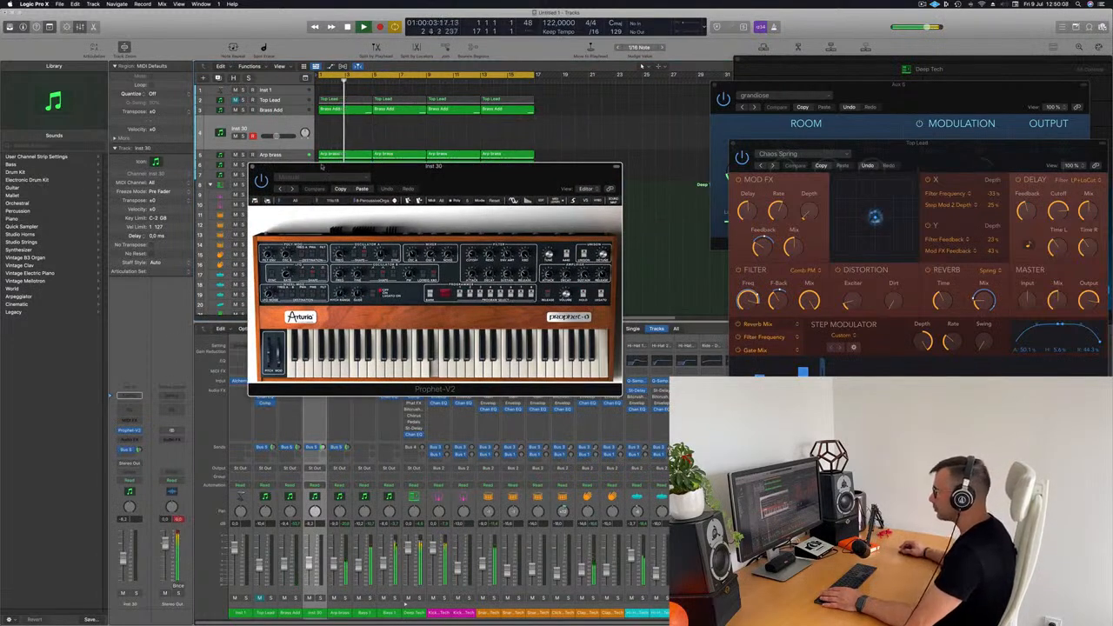
pyautogui.click(280, 200)
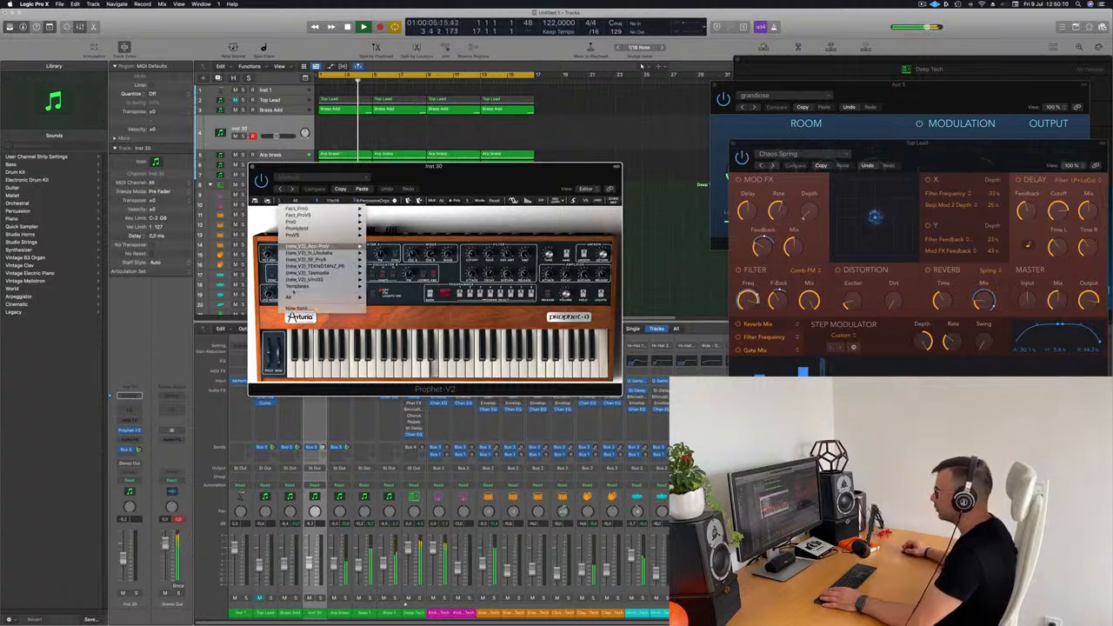
pyautogui.moveTo(303, 298)
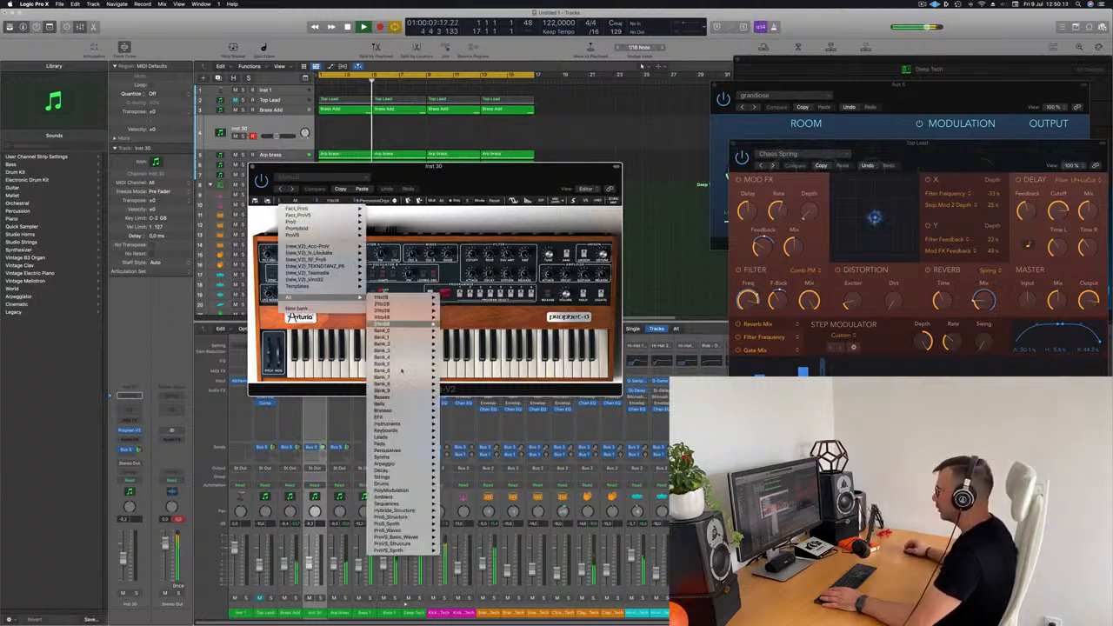
pyautogui.moveTo(407, 436)
pyautogui.moveTo(407, 405)
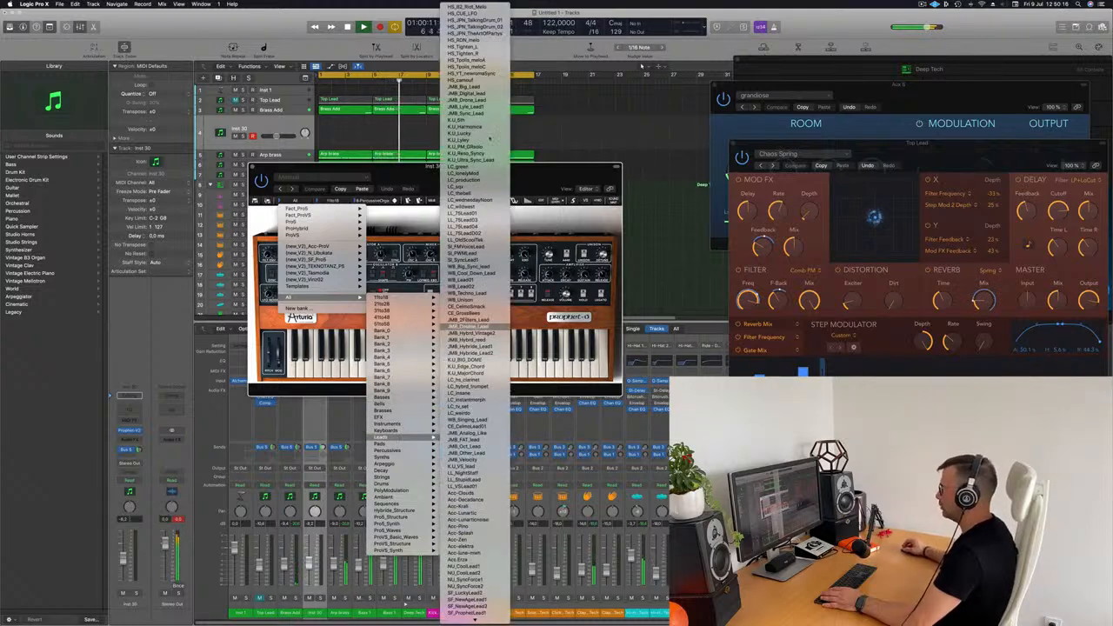
pyautogui.click(474, 6)
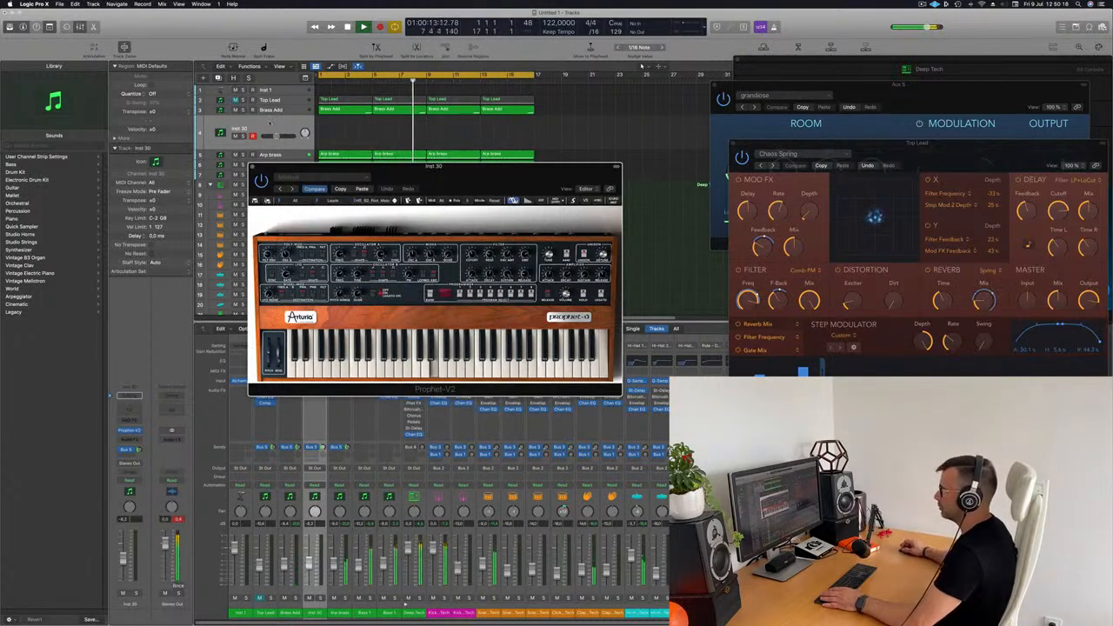
# - Restart playback and open Musical Typing to play the Prophet-V2 lead, keeping the synth window clear of the tracks
pyautogui.moveTo(297, 166); pyautogui.dragTo(526, 102)
pyautogui.press('Return')
pyautogui.moveTo(656, 112); pyautogui.dragTo(630, 98)
pyautogui.press('super+k')
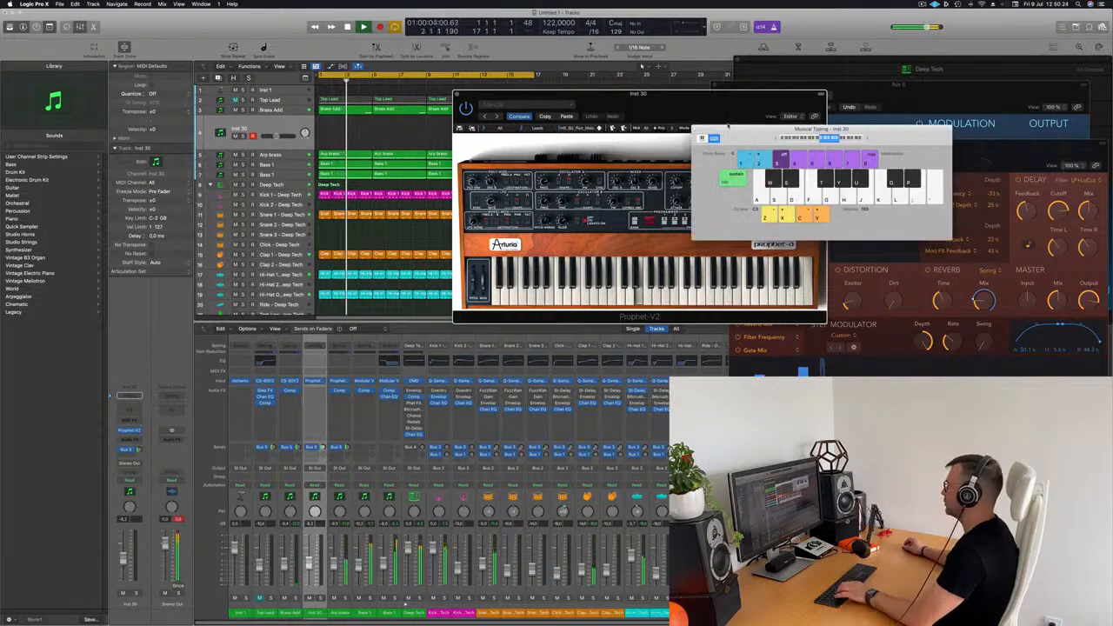
pyautogui.moveTo(630, 96); pyautogui.dragTo(567, 175)
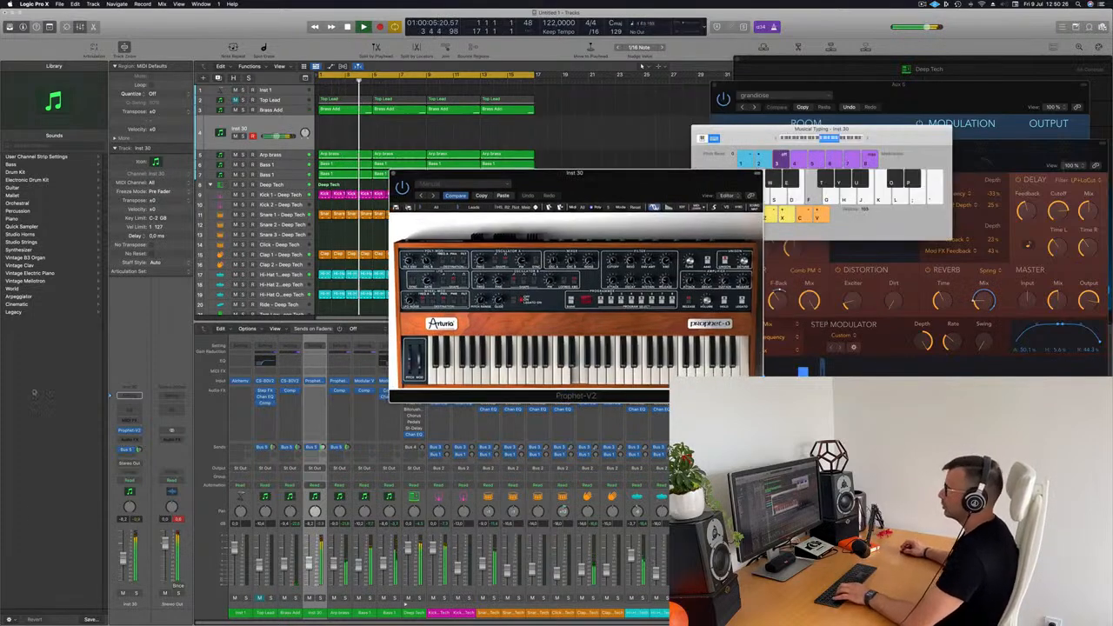
# - Lower the Inst 30 track's volume and adjust its Bus 5 send while playing the Prophet-V2 sound
pyautogui.moveTo(124, 560); pyautogui.dragTo(125, 568)
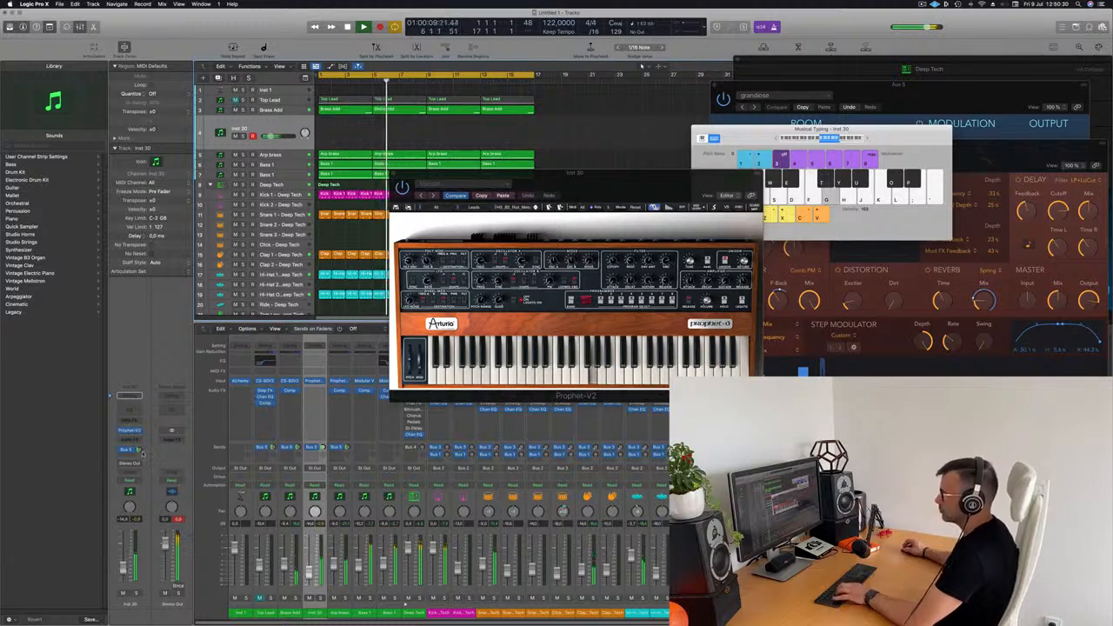
pyautogui.moveTo(139, 450); pyautogui.dragTo(139, 448)
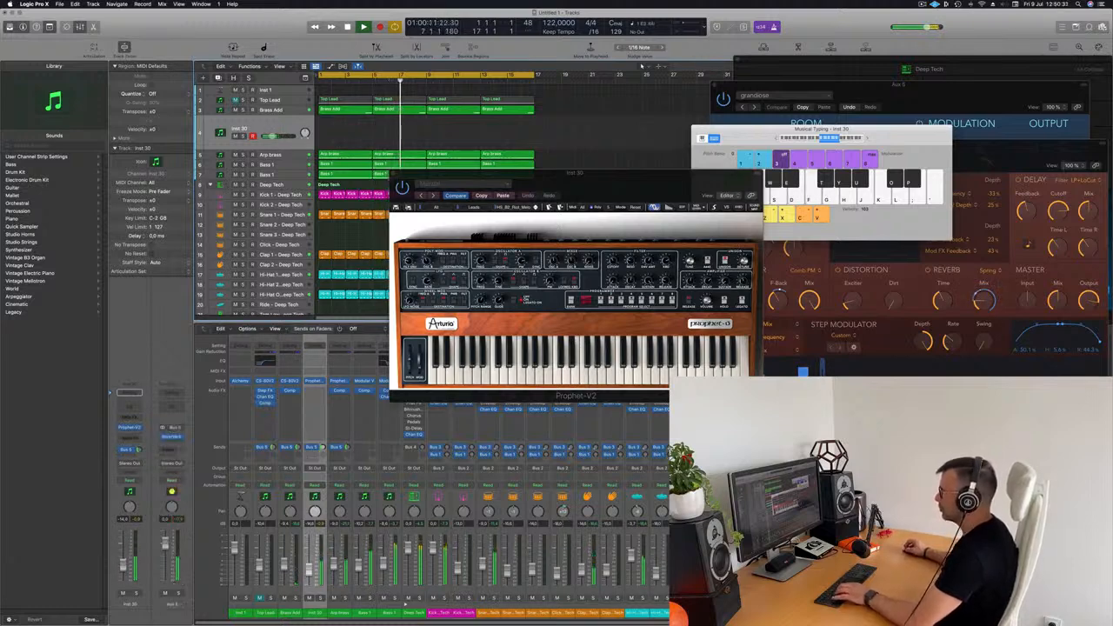
pyautogui.moveTo(543, 167); pyautogui.dragTo(593, 140)
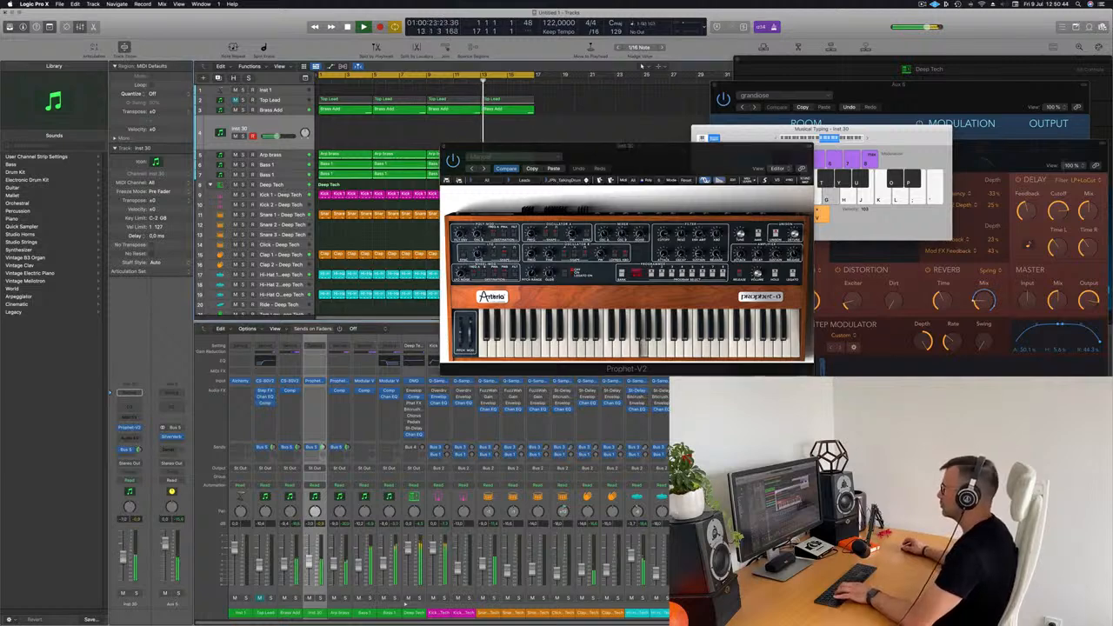
# - Step through more Prophet-V2 lead presets on the Inst 30 track during playback, moving the synth window higher
pyautogui.click(587, 180)
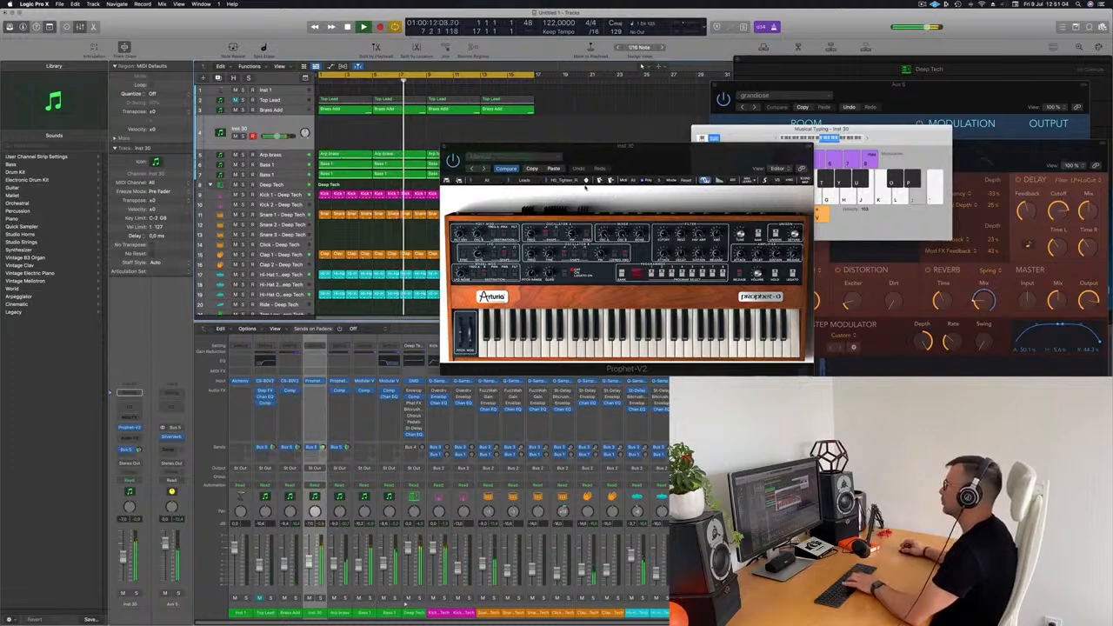
pyautogui.click(586, 180)
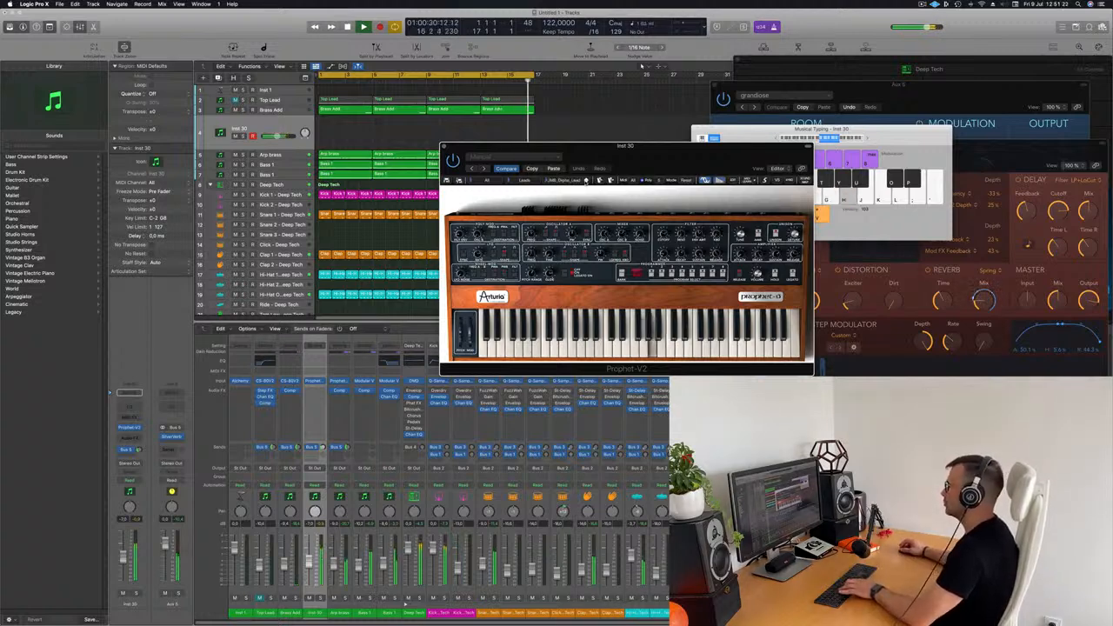
pyautogui.moveTo(652, 150); pyautogui.dragTo(675, 107)
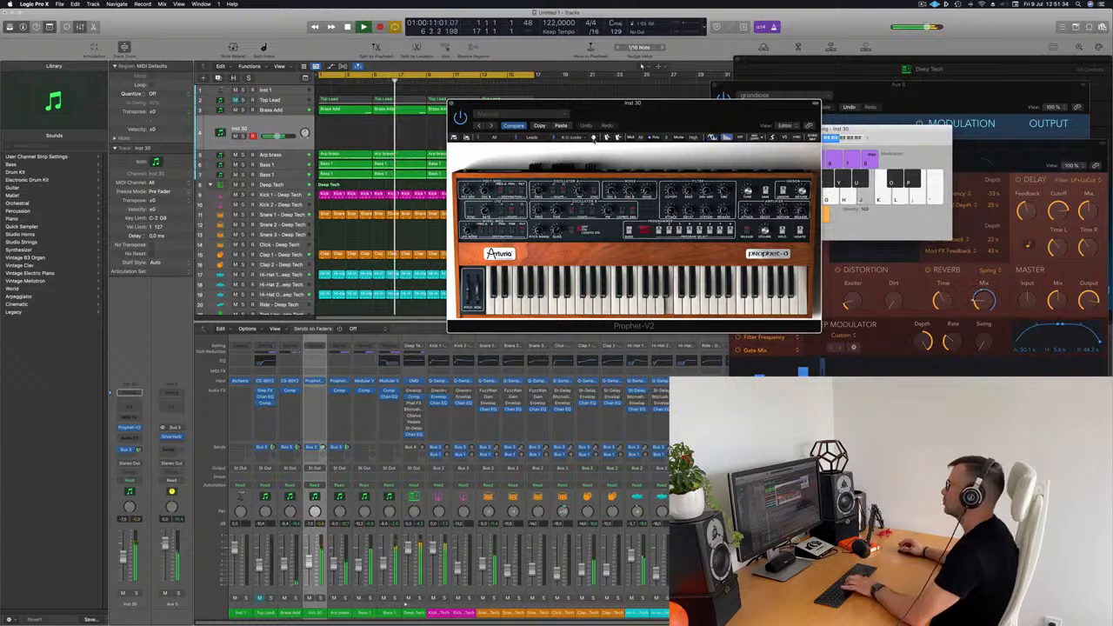
pyautogui.click(594, 139)
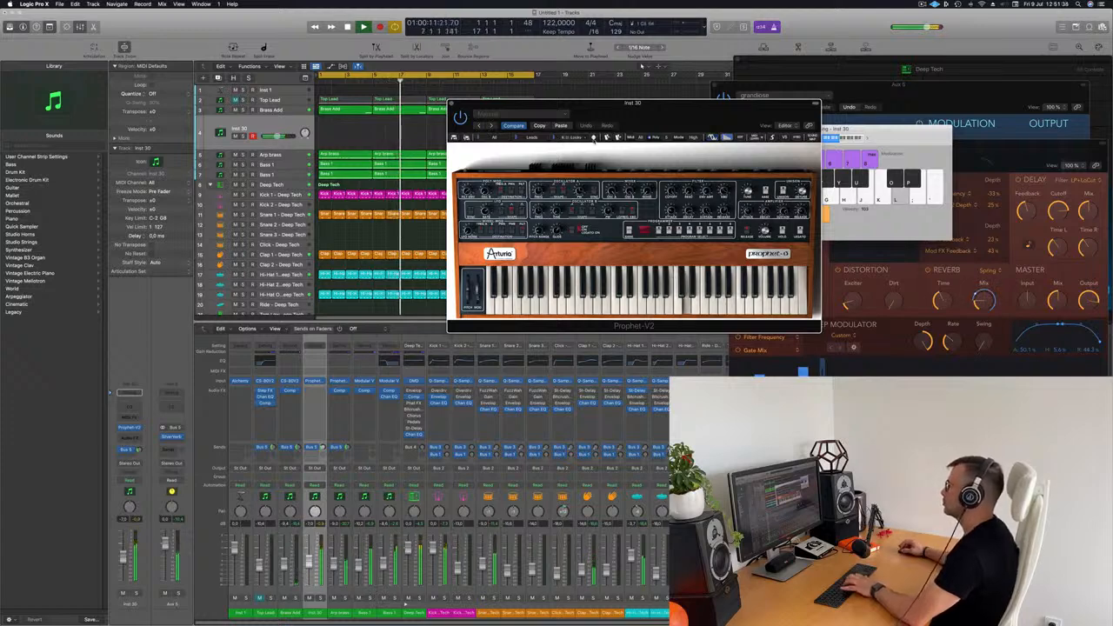
pyautogui.click(594, 138)
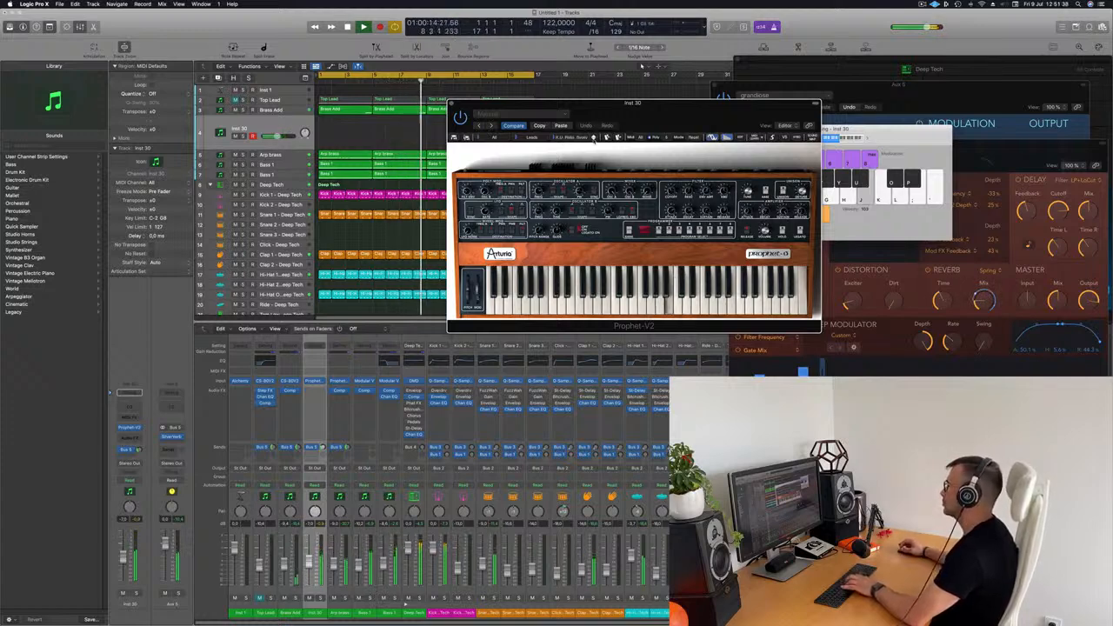
pyautogui.click(594, 139)
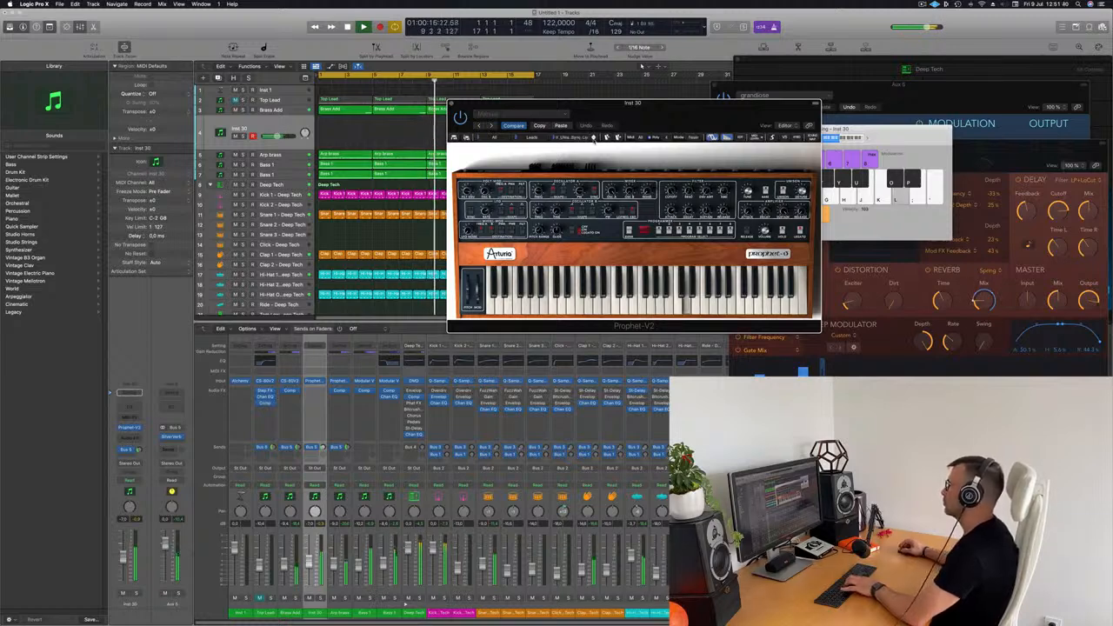
pyautogui.click(594, 138)
pyautogui.click(594, 138)
# - Play a repeating two-note figure on the Inst 30 track to audition the Prophet-V2 leads against the arrangement
pyautogui.press('h')
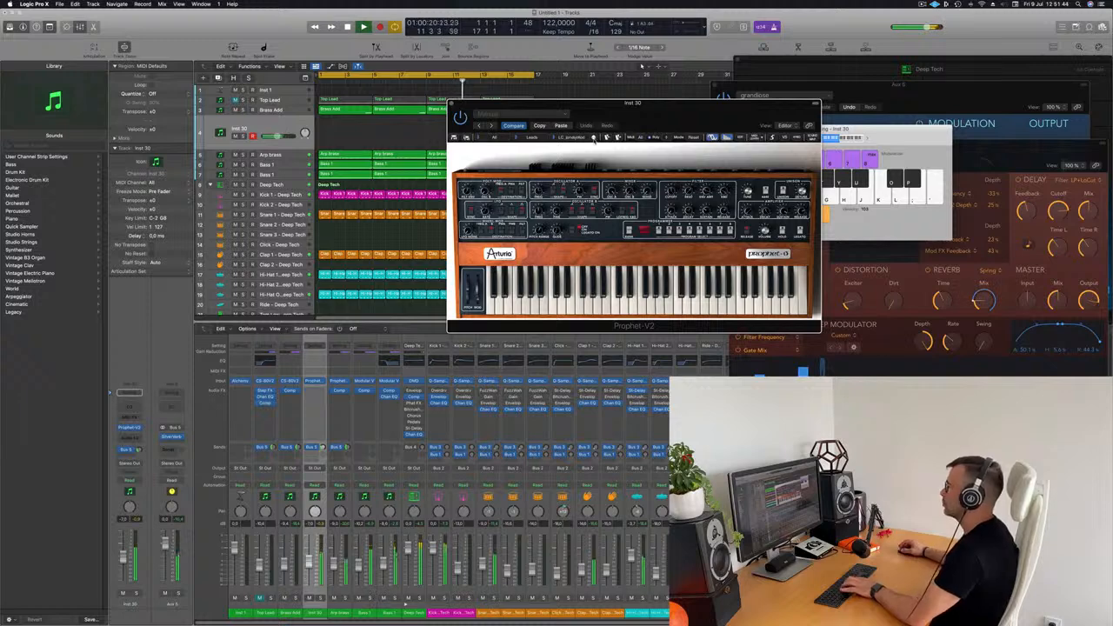
pyautogui.press('h')
pyautogui.press('k')
pyautogui.press('h')
pyautogui.press('k')
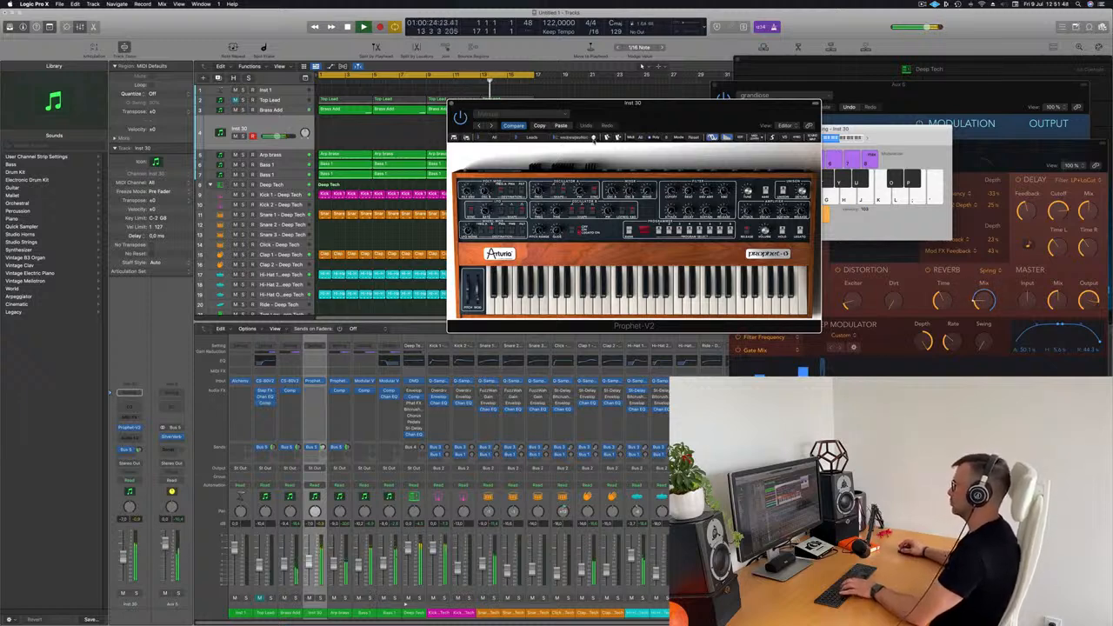
pyautogui.press('h')
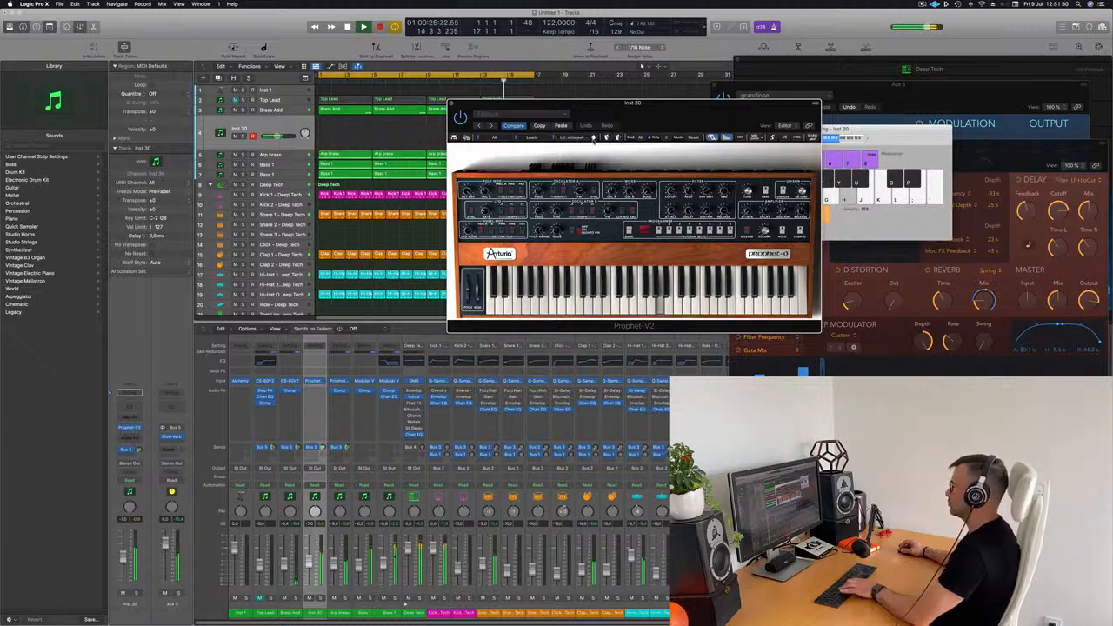
pyautogui.press('h')
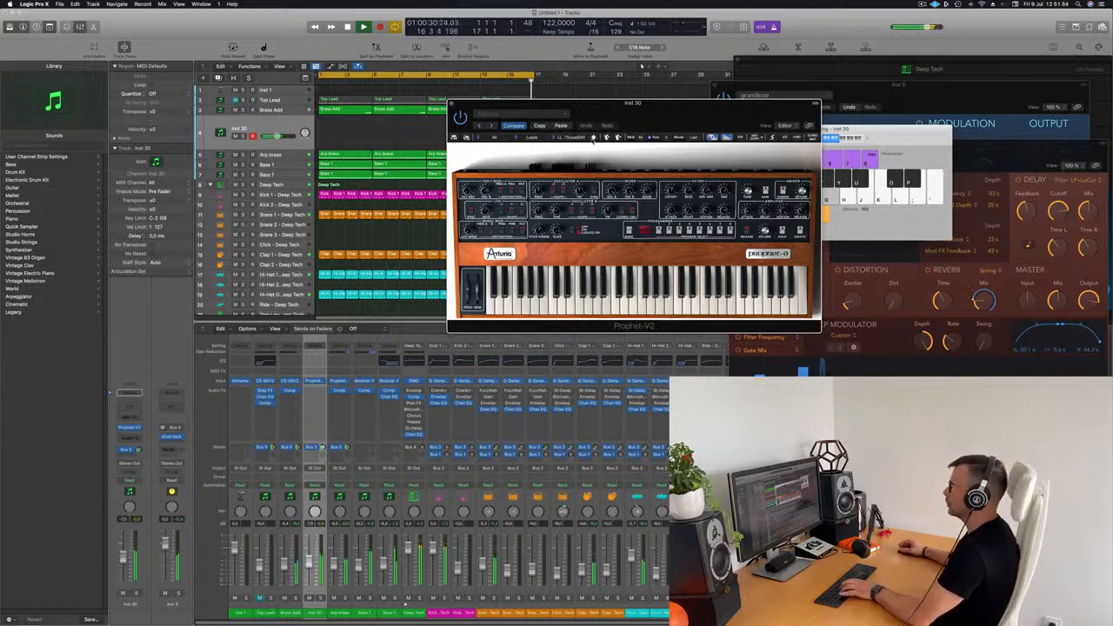
# - Switch to the next Prophet-V2 lead preset and test it with a short phrase of neighbouring notes
pyautogui.click(593, 139)
pyautogui.press('g')
pyautogui.press('h')
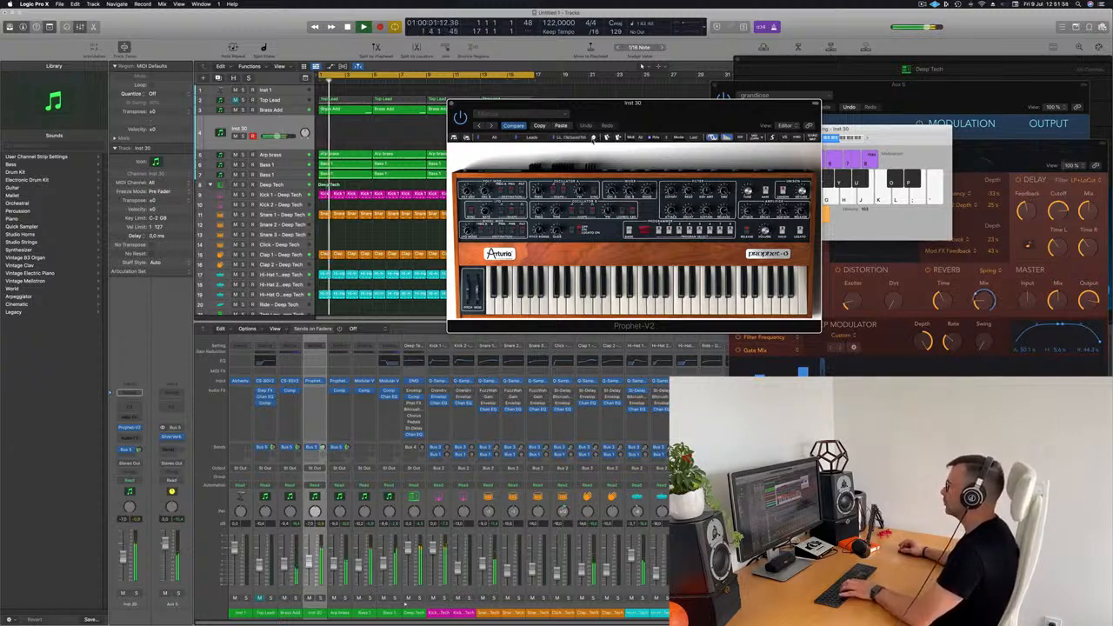
pyautogui.press('g')
pyautogui.press('h')
pyautogui.press('g')
pyautogui.press('h')
pyautogui.press('j')
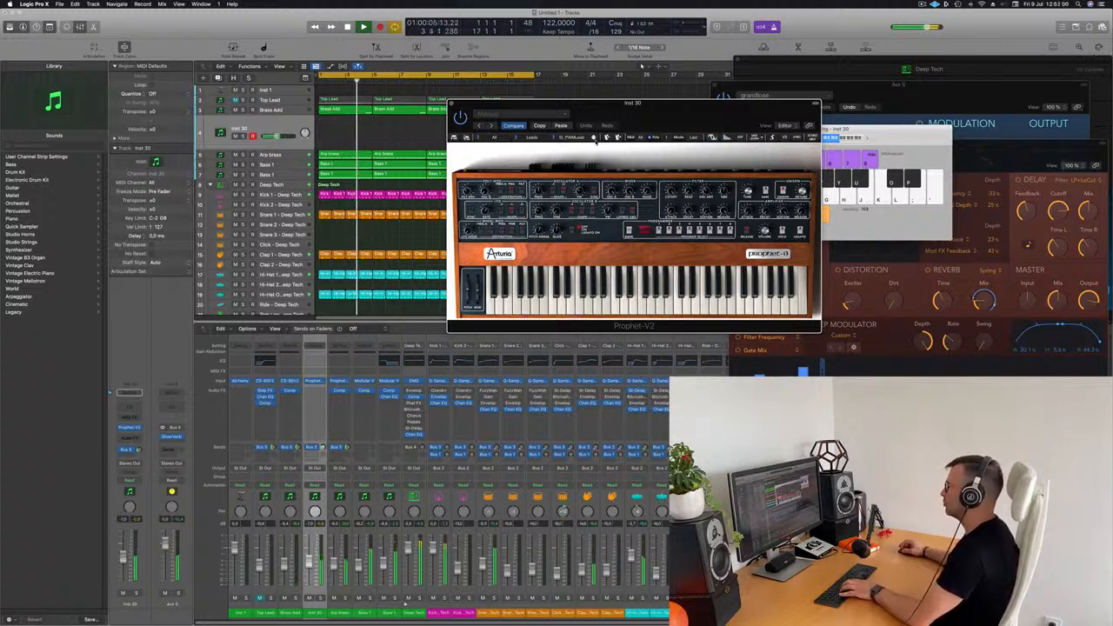
# - Keep advancing through the Prophet-V2 Leads category, playing a few notes to judge the sounds
pyautogui.click(594, 139)
pyautogui.press('g')
pyautogui.press('h')
pyautogui.press('g')
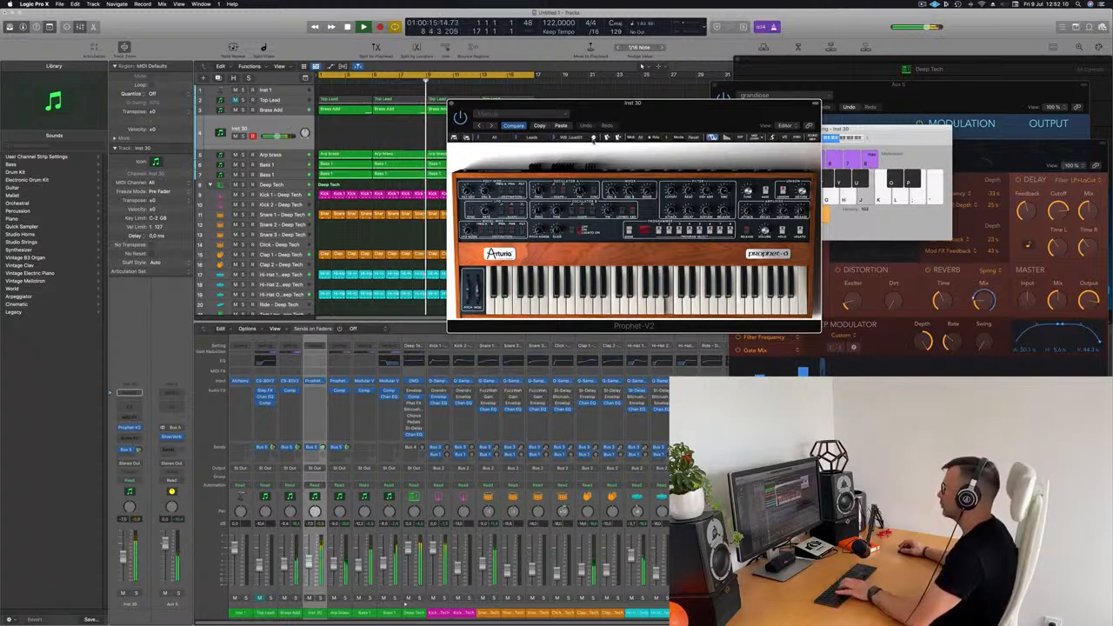
pyautogui.click(592, 139)
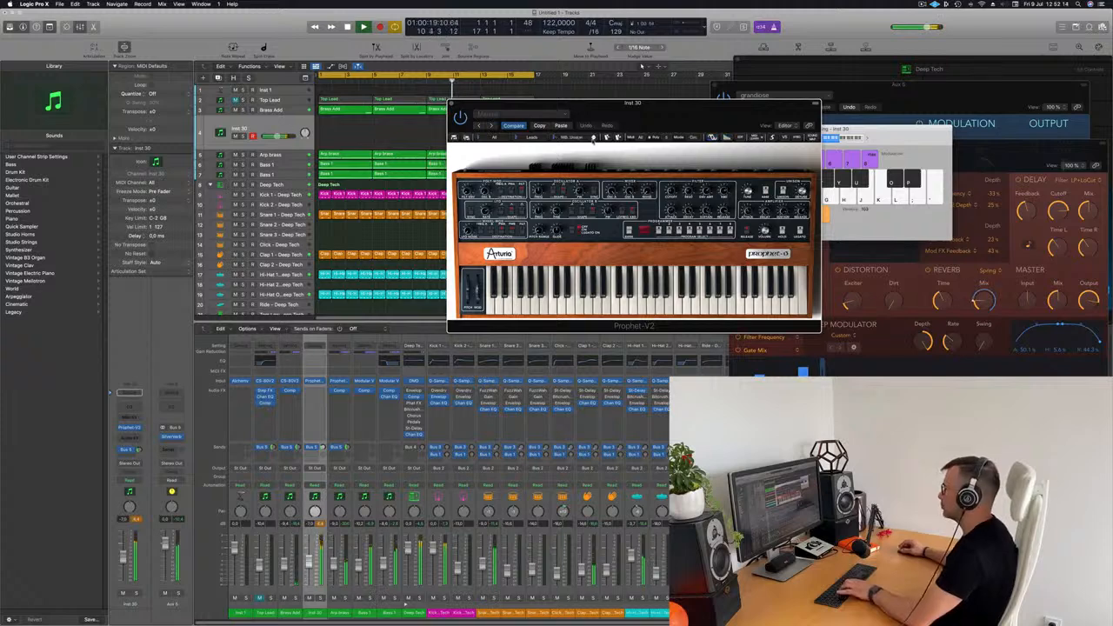
pyautogui.click(592, 138)
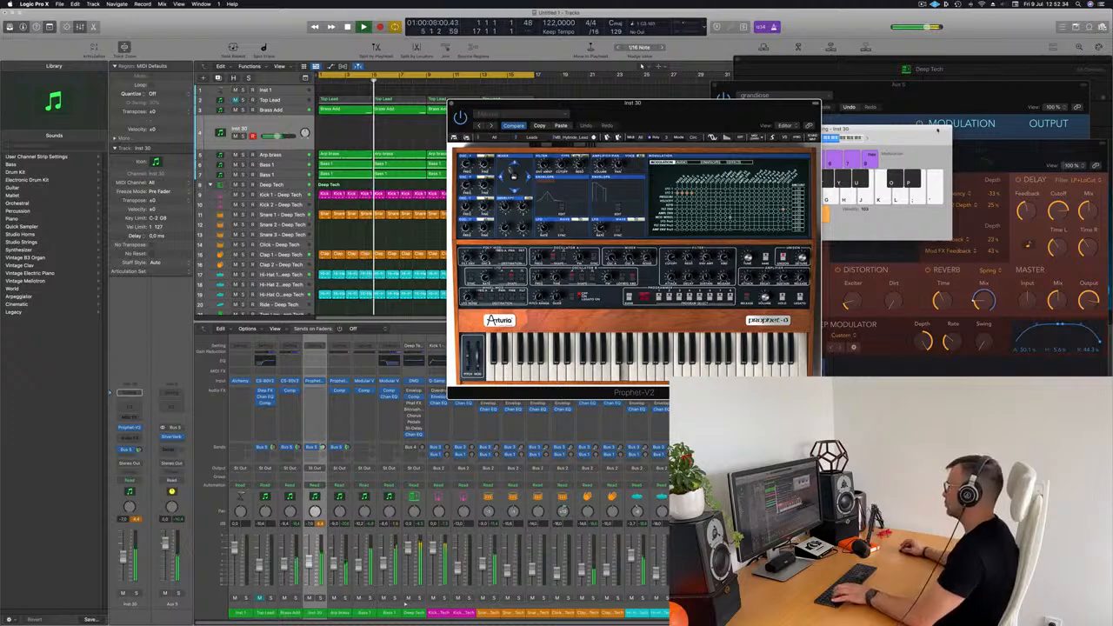
# - Lower the Musical Typing octave, restart playback from the beginning, and improvise a melody with the Prophet-V2 lead
pyautogui.click(826, 137)
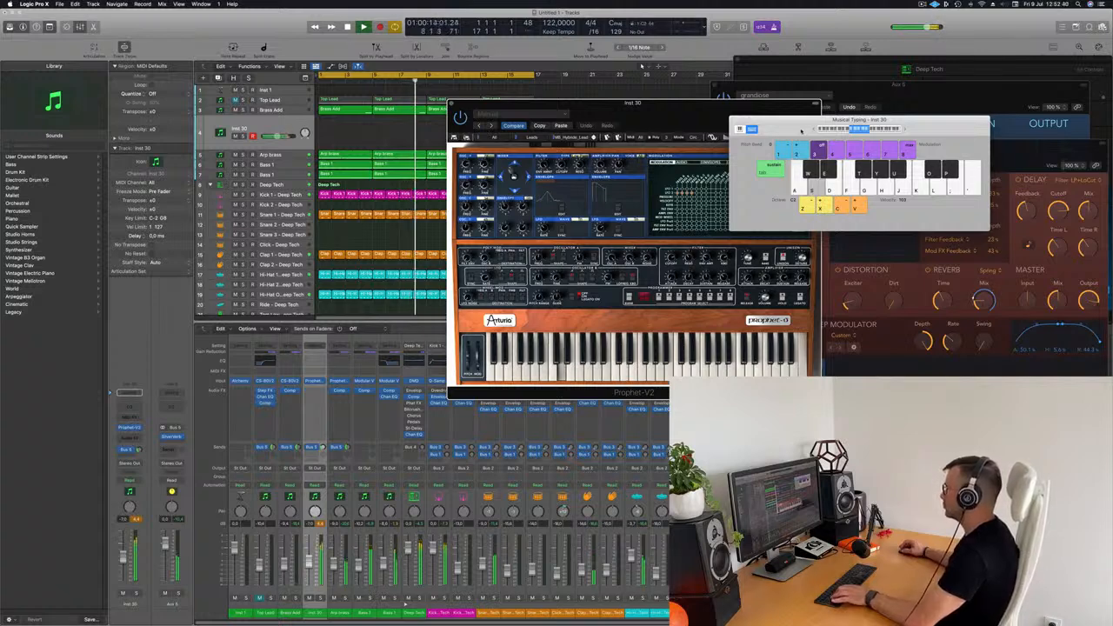
pyautogui.click(626, 126)
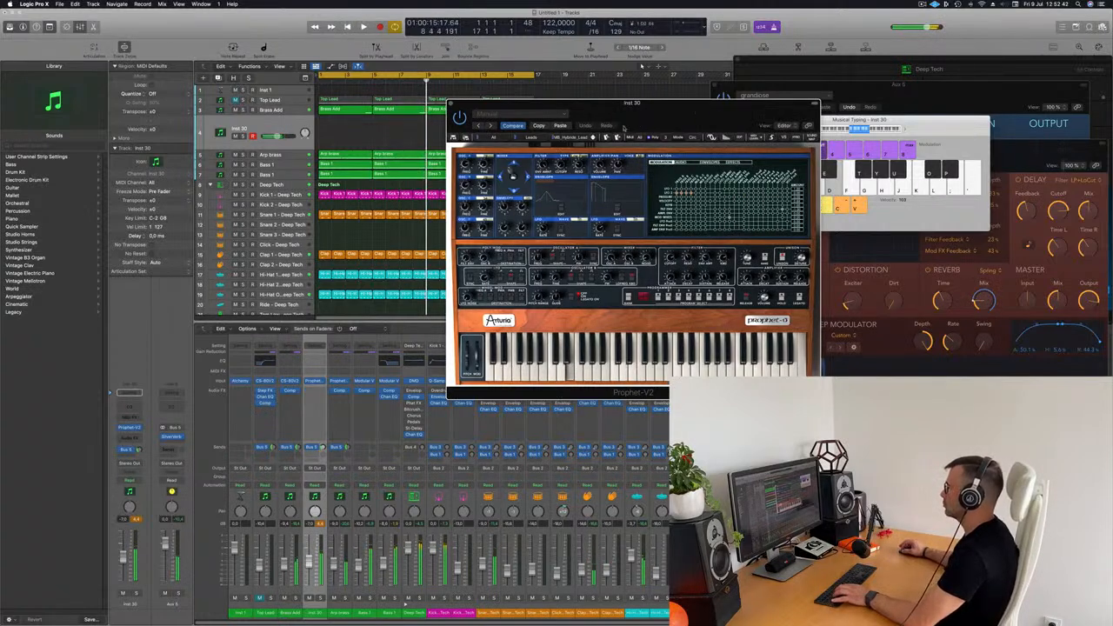
pyautogui.press('space')
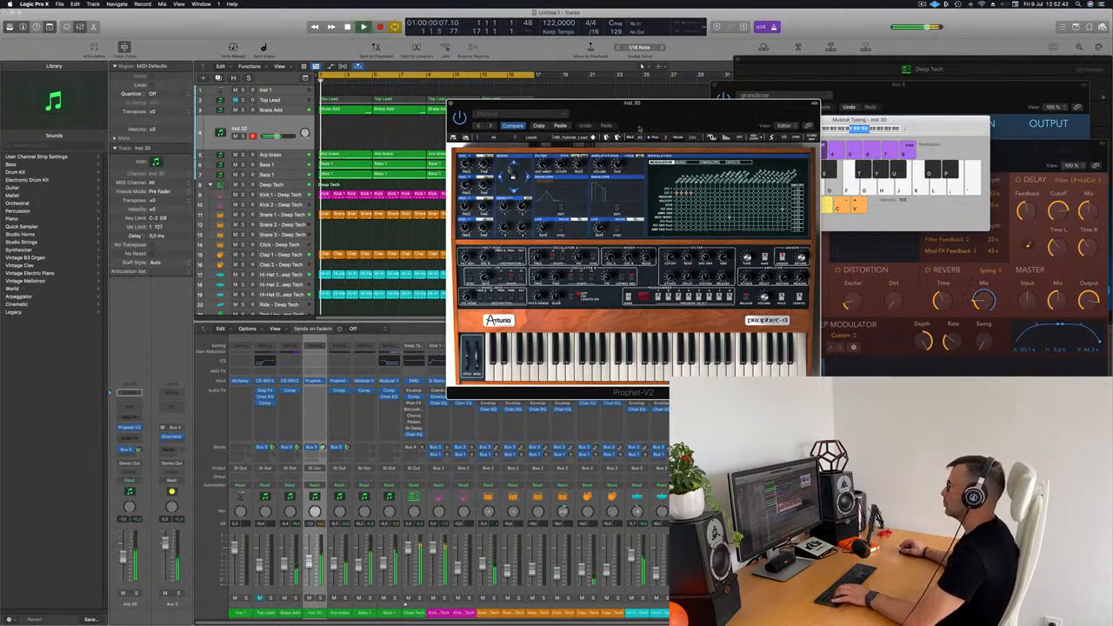
pyautogui.press('f')
pyautogui.press('d')
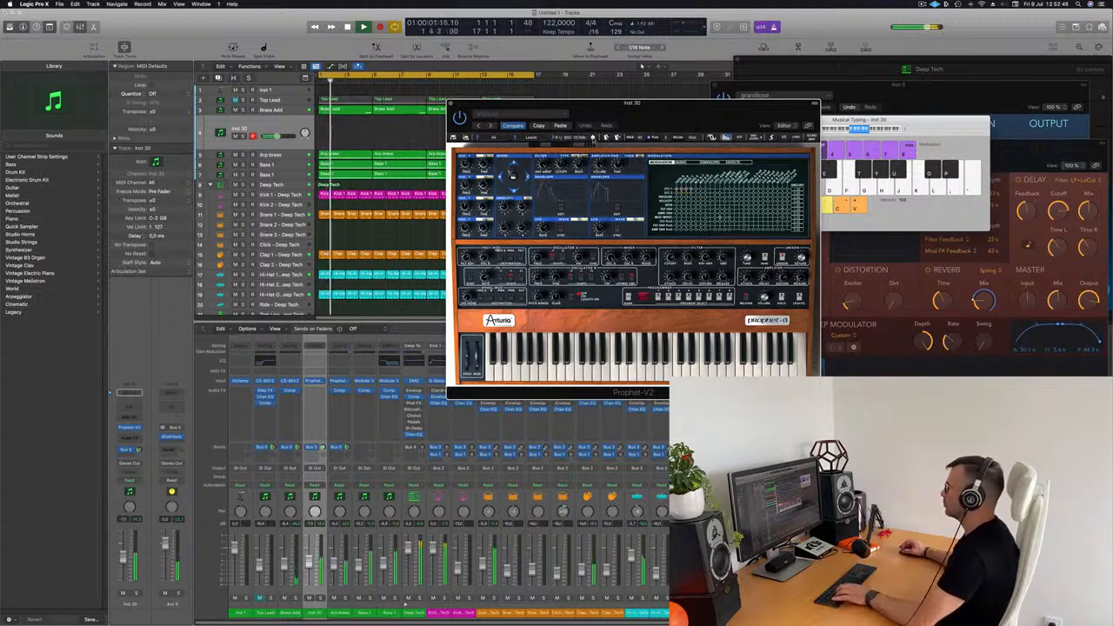
pyautogui.press('s')
pyautogui.press('d')
pyautogui.press('d')
pyautogui.press('f')
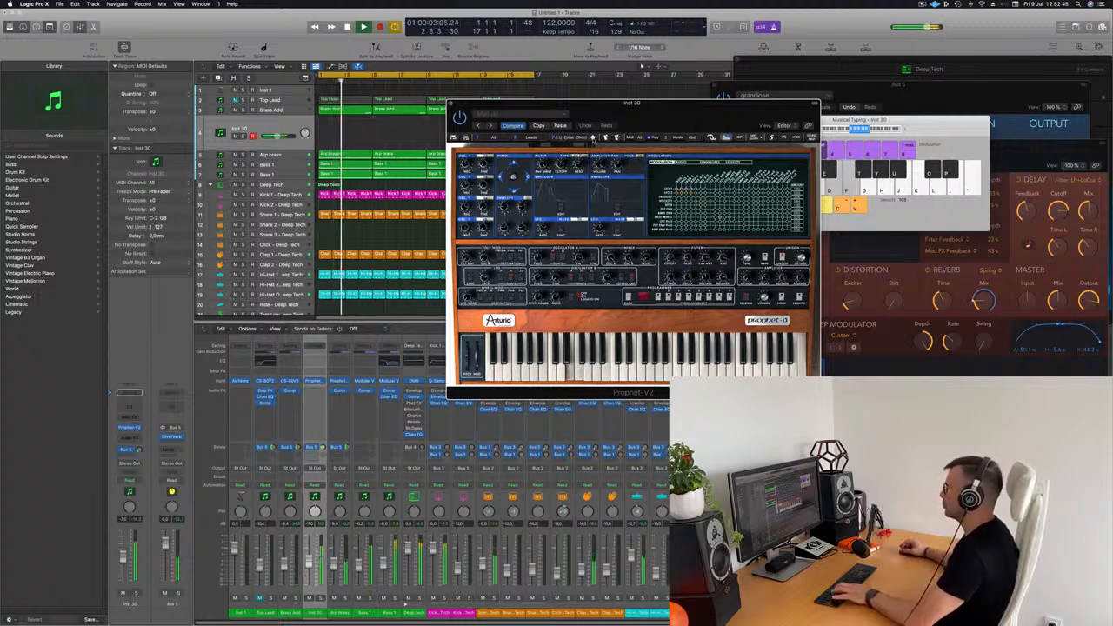
pyautogui.press('g')
pyautogui.press('j')
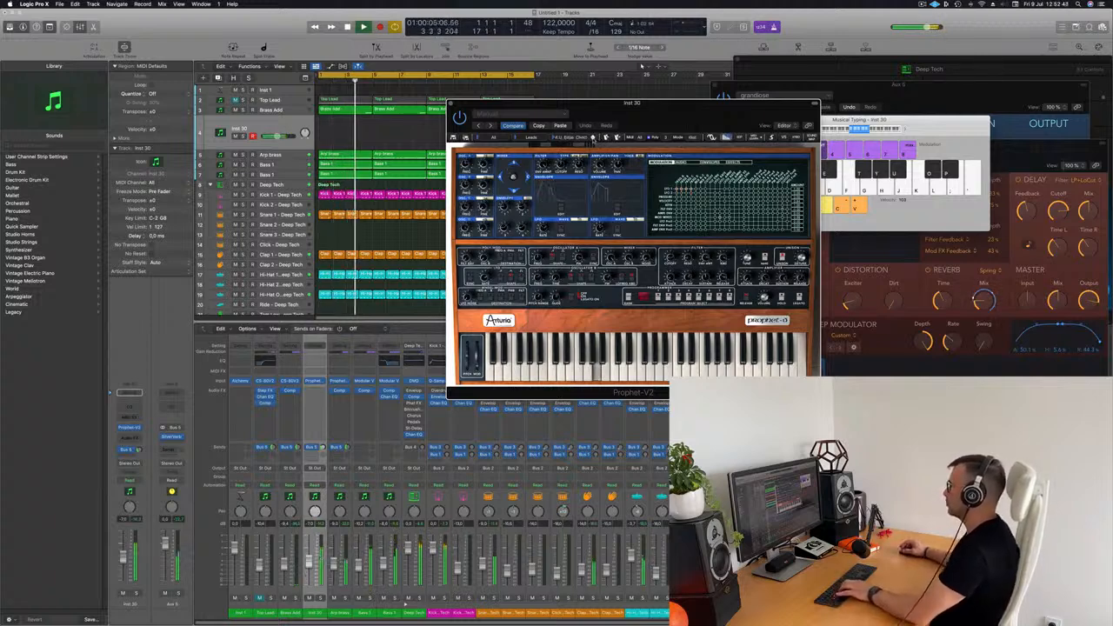
pyautogui.press('g')
pyautogui.press('j')
# - Compare several consecutive Prophet-V2 lead presets by playing one or two notes on each
pyautogui.click(593, 139)
pyautogui.press('g')
pyautogui.press('h')
pyautogui.click(593, 139)
pyautogui.press('g')
pyautogui.press('g')
pyautogui.click(593, 139)
pyautogui.press('j')
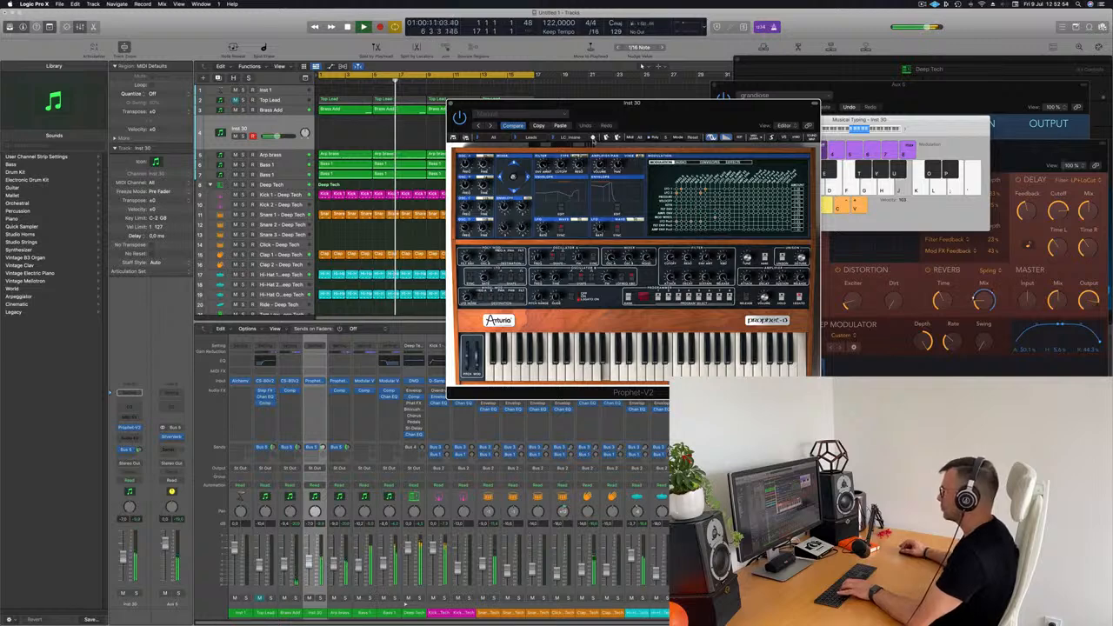
pyautogui.press('j')
# - Audition further Prophet-V2 leads in the lowered octave with short phrases while the arrangement plays
pyautogui.click(593, 137)
pyautogui.press('g')
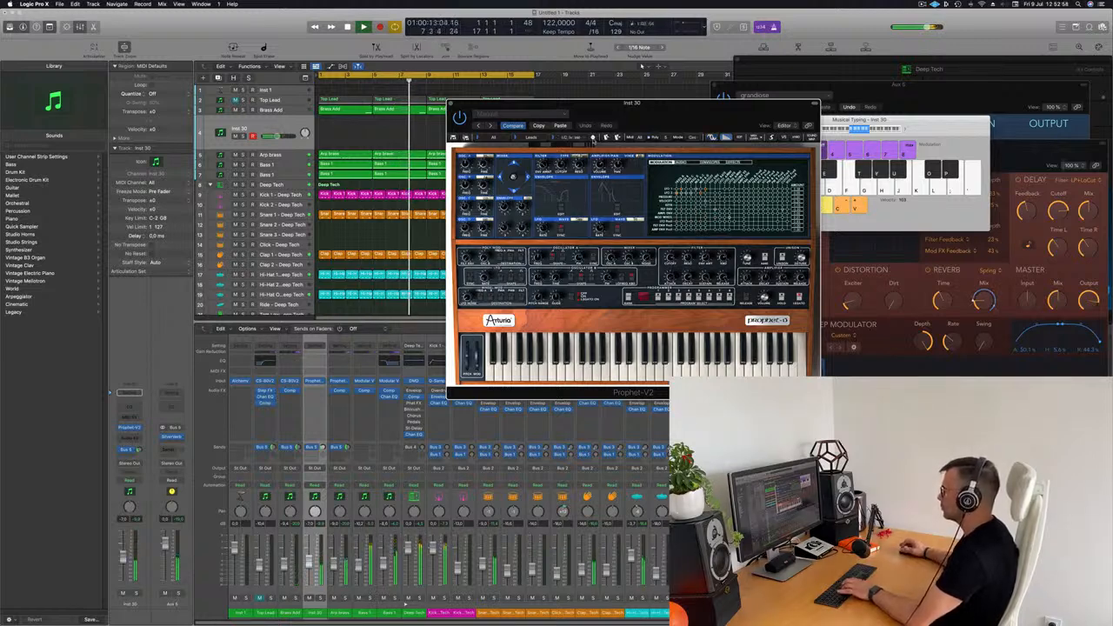
pyautogui.press('j')
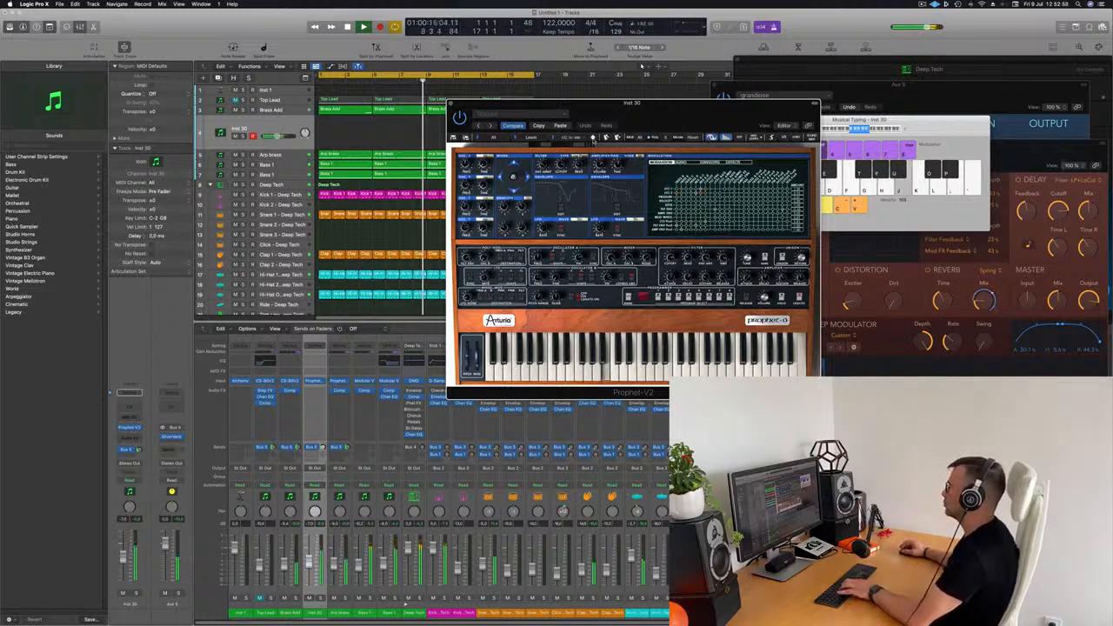
pyautogui.press('g')
pyautogui.click(593, 139)
pyautogui.press('g')
pyautogui.press('h')
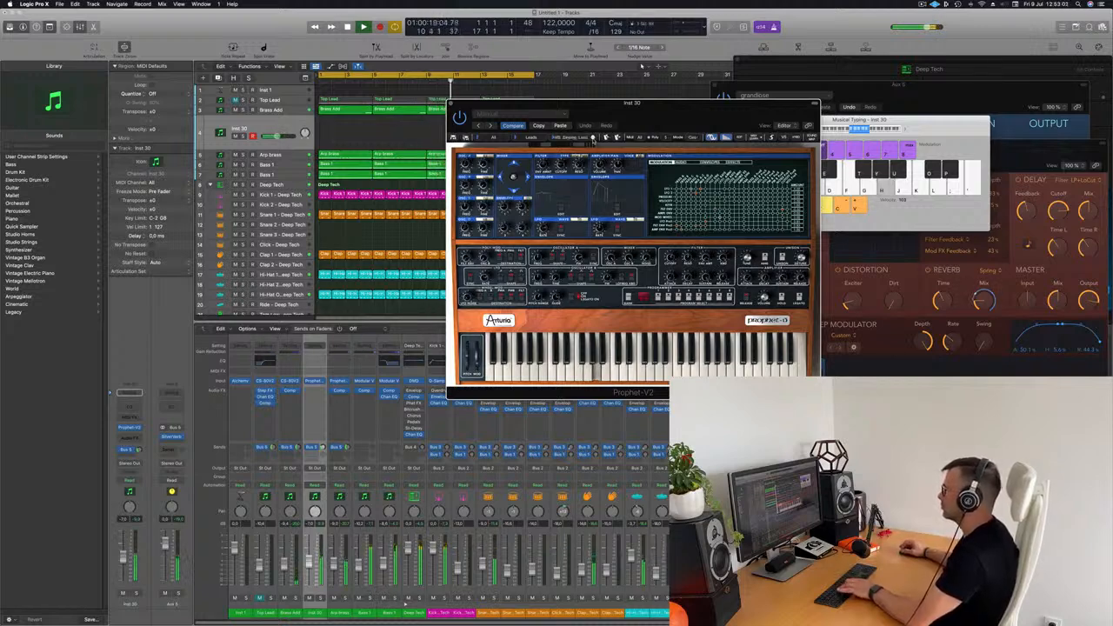
pyautogui.click(593, 139)
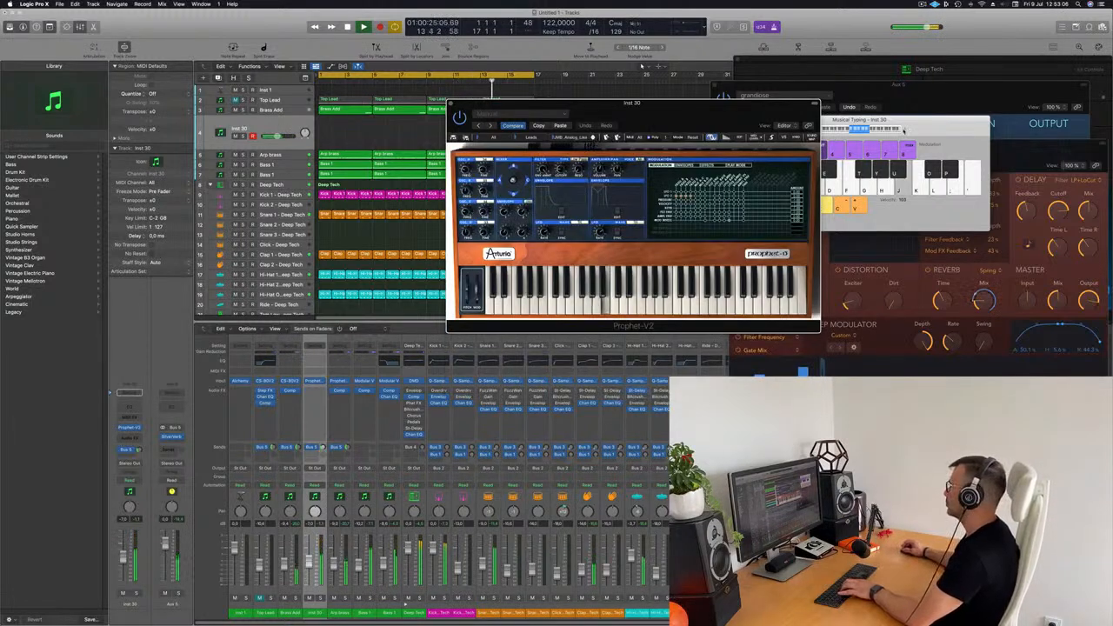
# - Raise the Musical Typing octave, move its window clear of the synth, and play the current Prophet-V2 lead higher
pyautogui.click(905, 129)
pyautogui.moveTo(786, 128); pyautogui.dragTo(848, 122)
pyautogui.press('h')
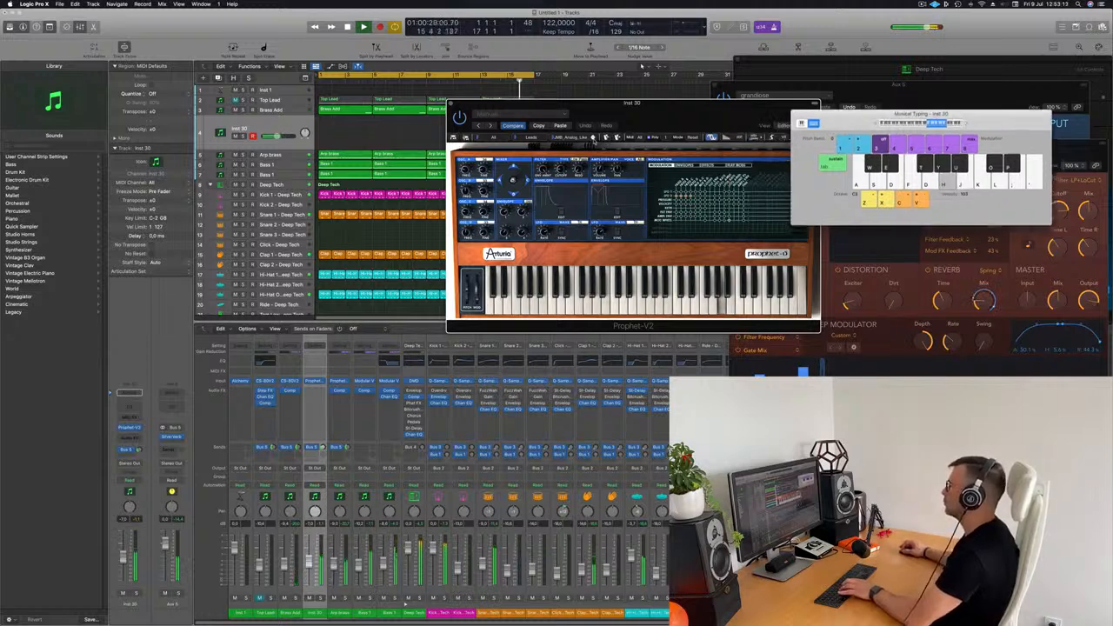
pyautogui.press('g')
pyautogui.press('h')
pyautogui.press('j')
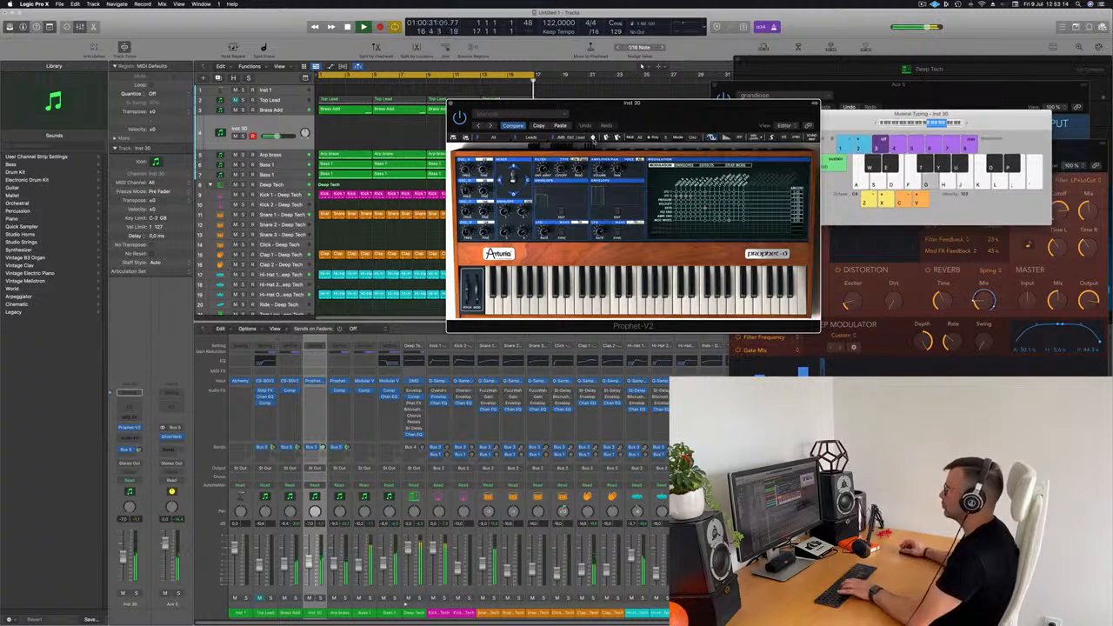
# - Advance to another Prophet-V2 lead preset and test it with a short melody in the higher octave
pyautogui.click(593, 139)
pyautogui.press('g')
pyautogui.press('h')
pyautogui.press('h')
pyautogui.press('j')
pyautogui.press('g')
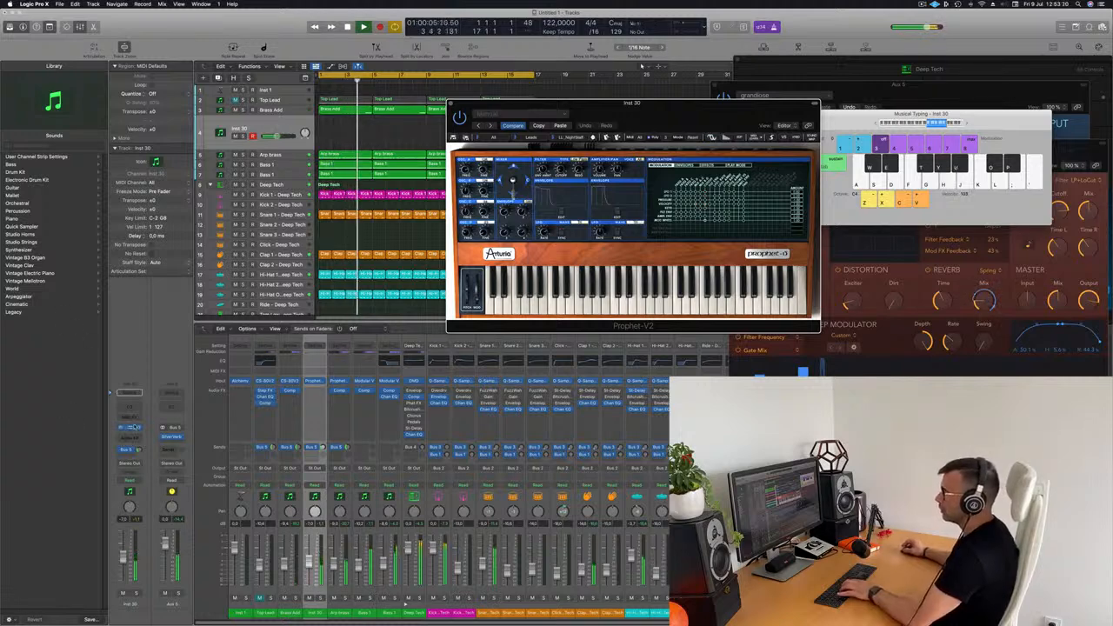
# - Select the Inst 1 track and add a send to Bus 5 (Aux 5)
pyautogui.press('super+BackSpace')
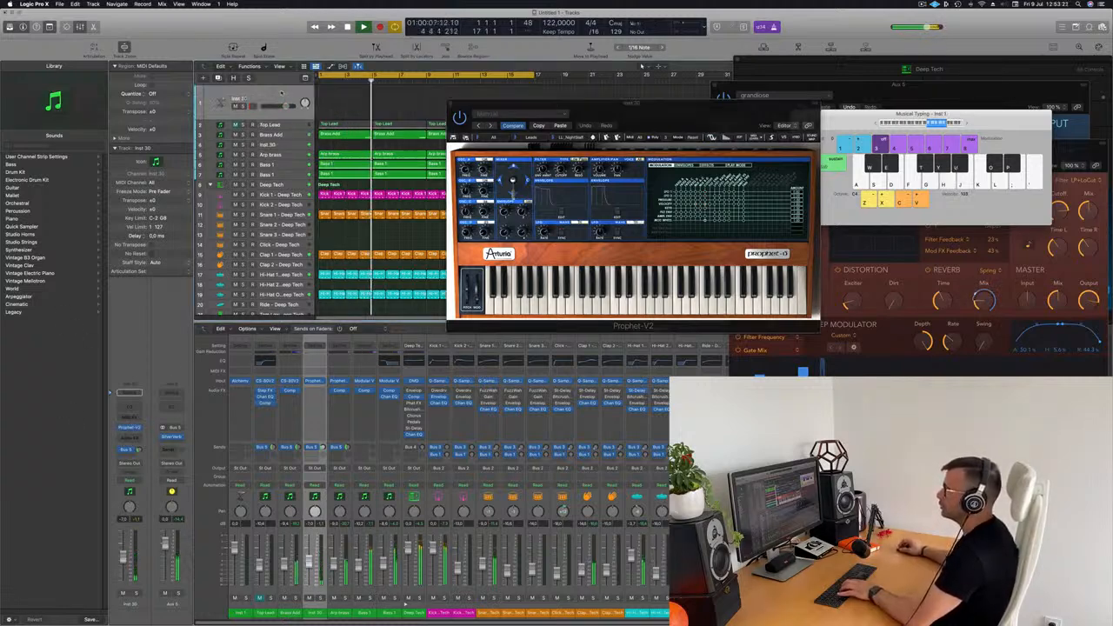
pyautogui.click(128, 452)
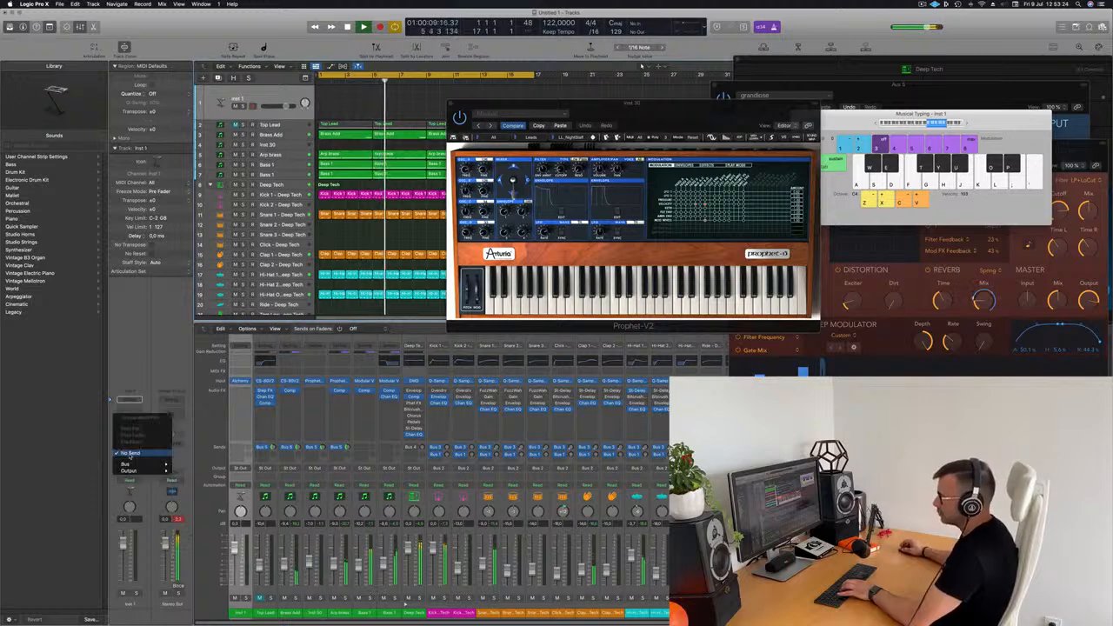
pyautogui.moveTo(128, 467)
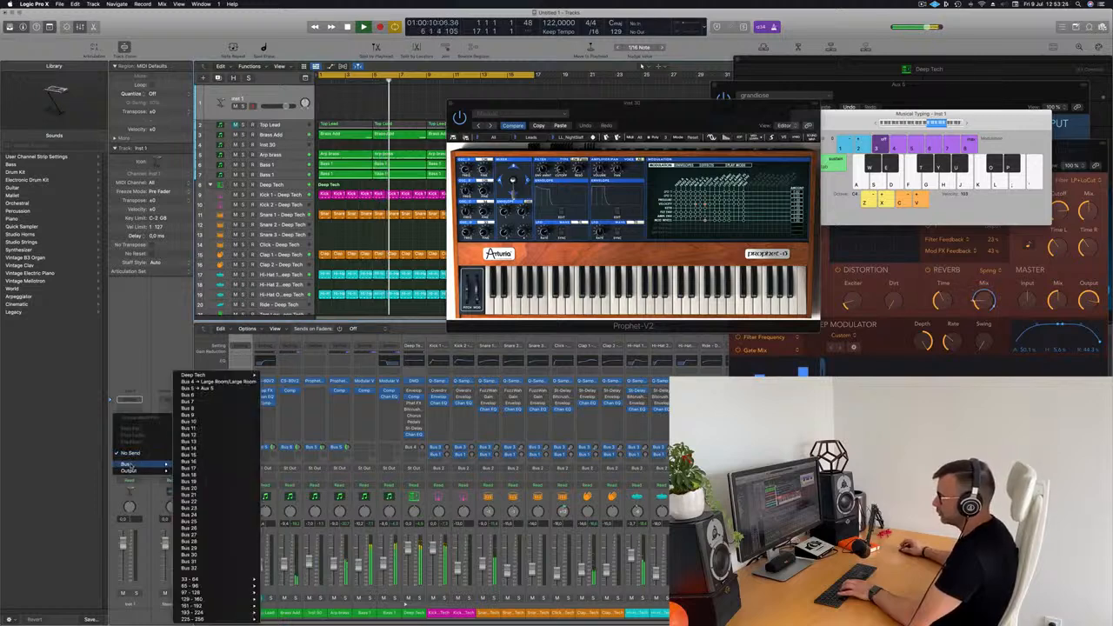
pyautogui.click(209, 387)
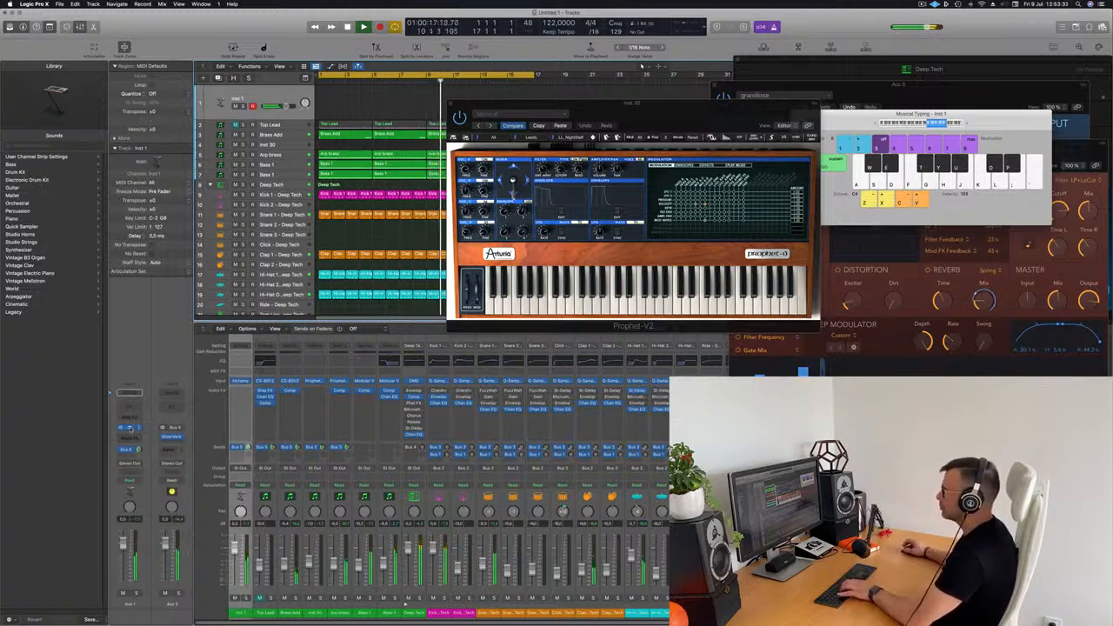
# - In Inst 1's Alchemy synth, try the Epic Synth, third and Motion Pad performance sounds, and select Synth Pluck
pyautogui.moveTo(589, 111); pyautogui.dragTo(655, 96)
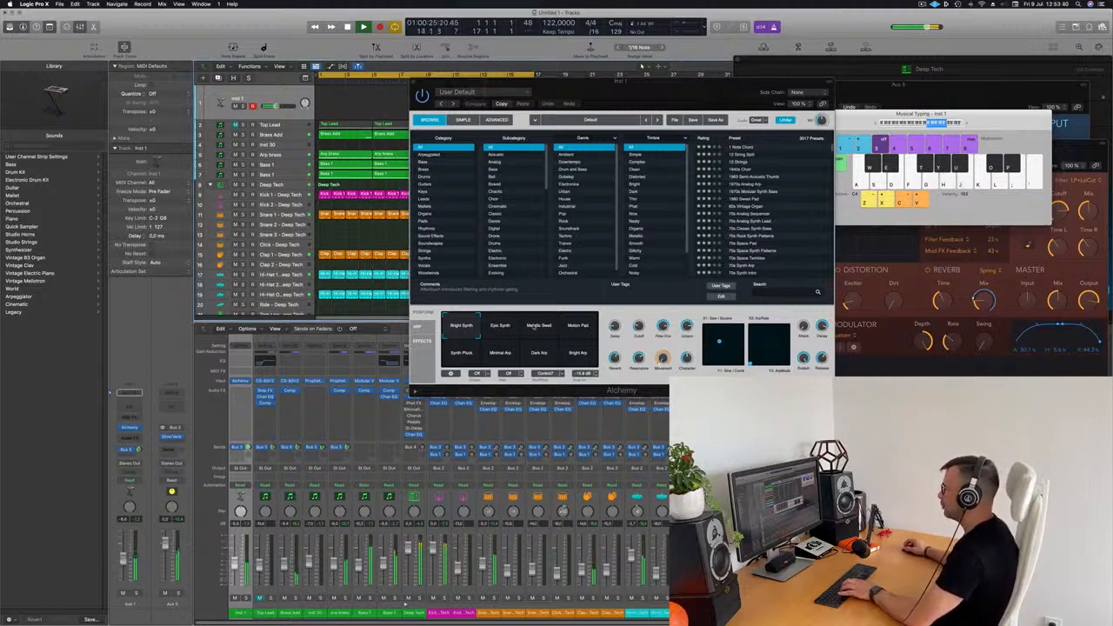
pyautogui.click(507, 325)
pyautogui.click(542, 327)
pyautogui.click(581, 327)
pyautogui.click(456, 355)
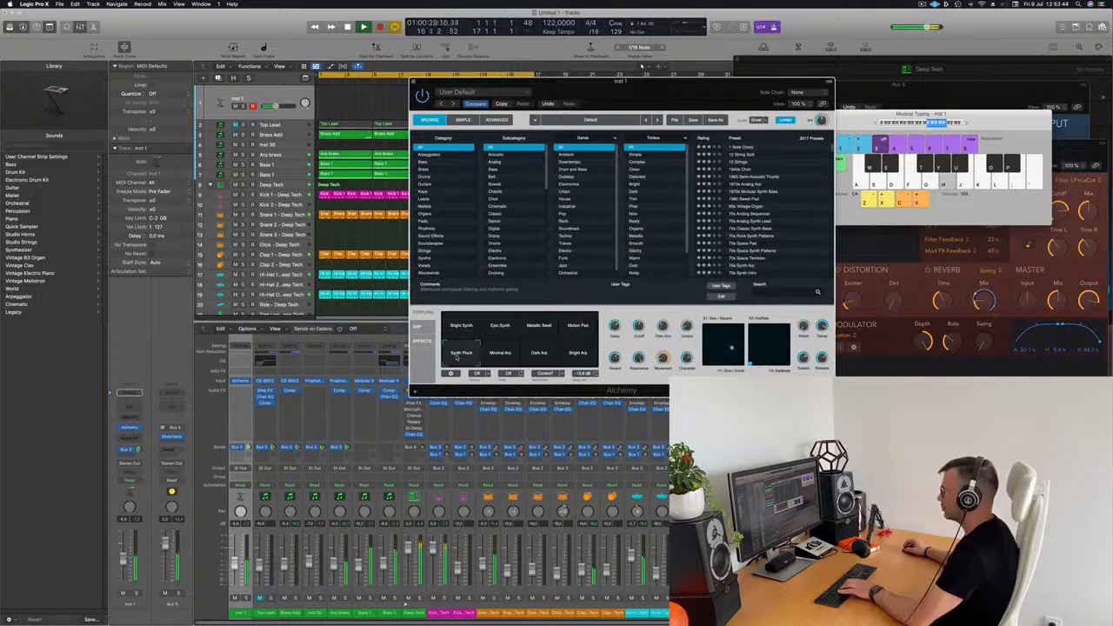
# - Try Alchemy's Dark Arp sound, return to Synth Pluck and test it with a short melody, moving Musical Typing clear of the synth
pyautogui.click(546, 353)
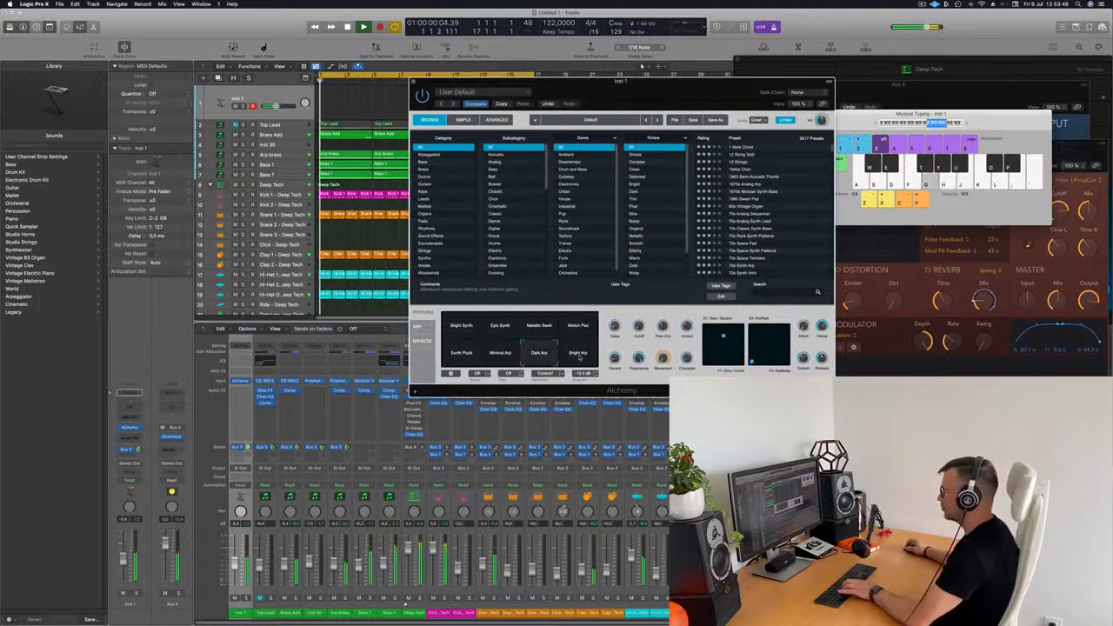
pyautogui.click(462, 355)
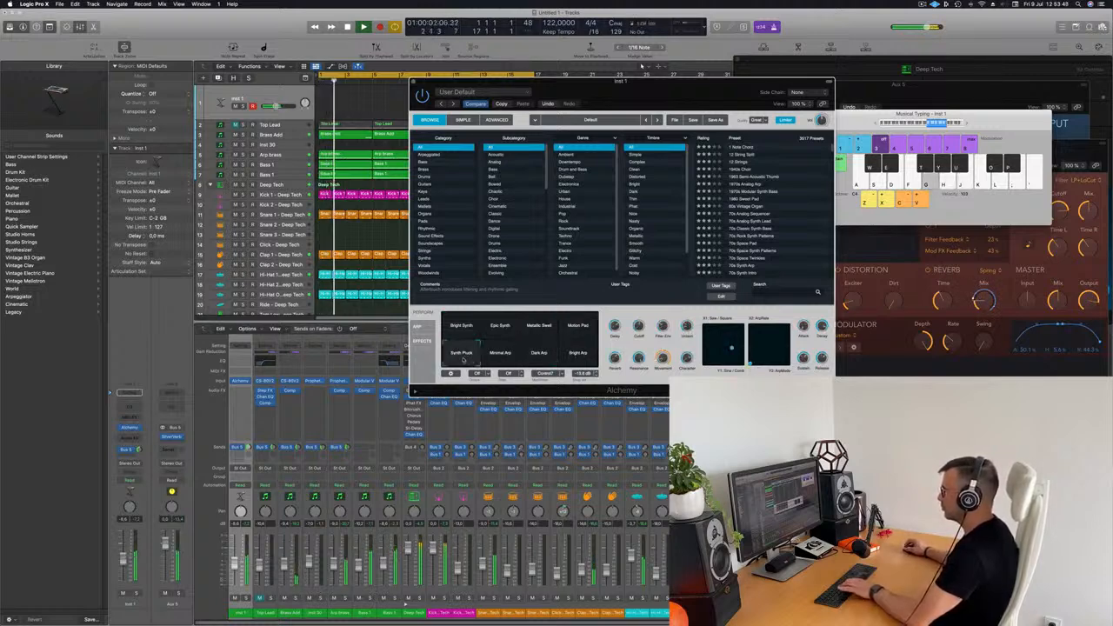
pyautogui.press('j')
pyautogui.press('g')
pyautogui.click(984, 125)
pyautogui.press('h')
pyautogui.moveTo(983, 125); pyautogui.dragTo(966, 76)
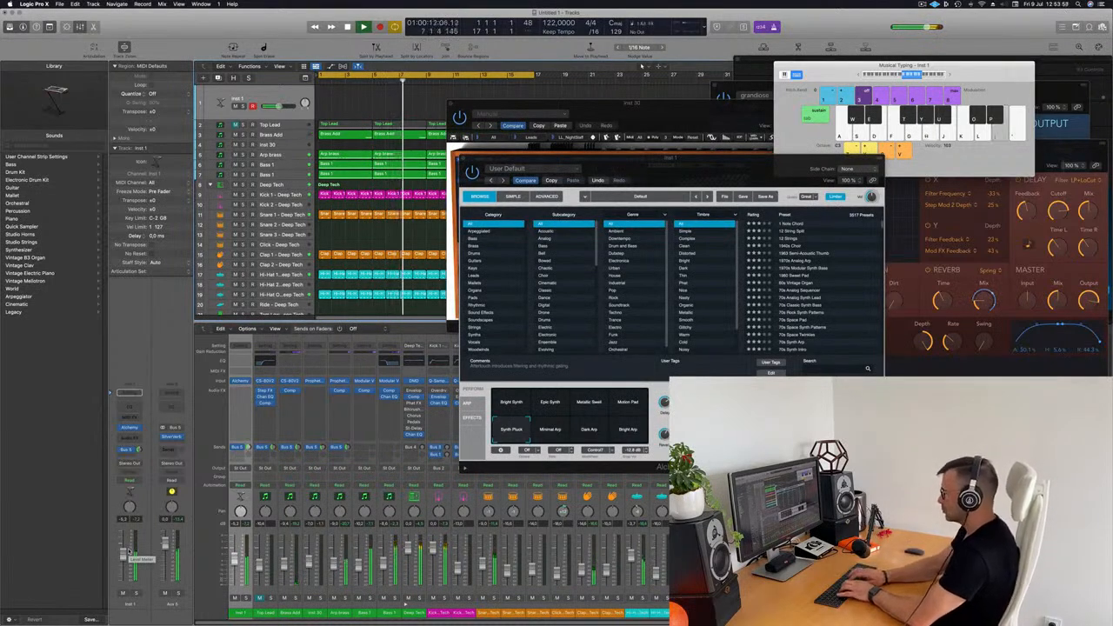
# - Record a Synth Pluck melody on Inst 1 and move the recorded region to bar 1
pyautogui.press('r')
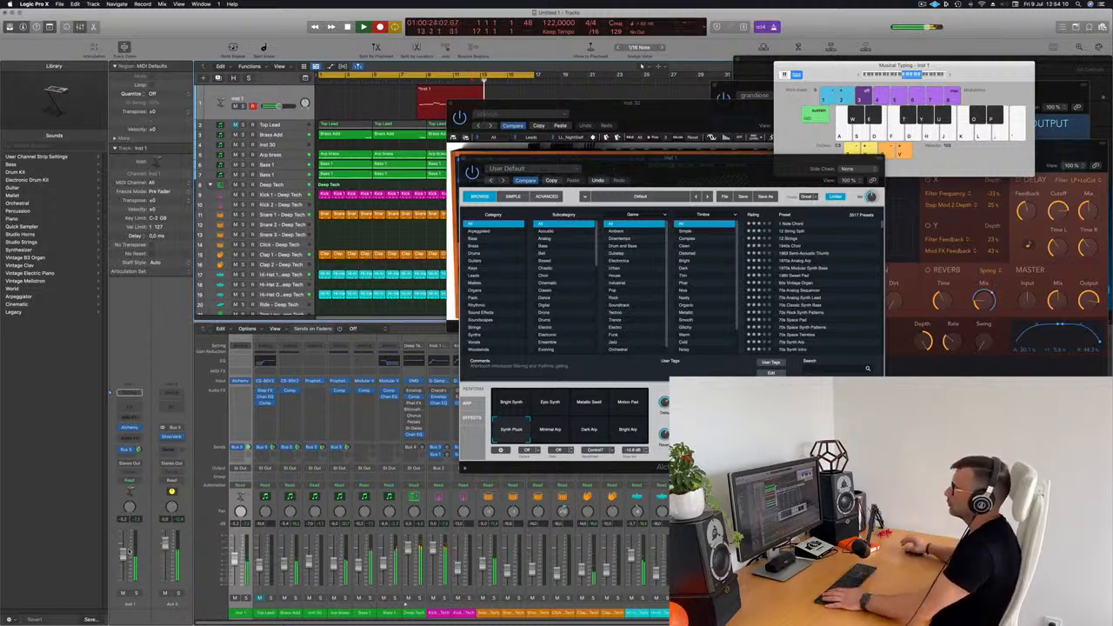
pyautogui.press('space')
pyautogui.moveTo(557, 102); pyautogui.dragTo(803, 125)
pyautogui.click(452, 92)
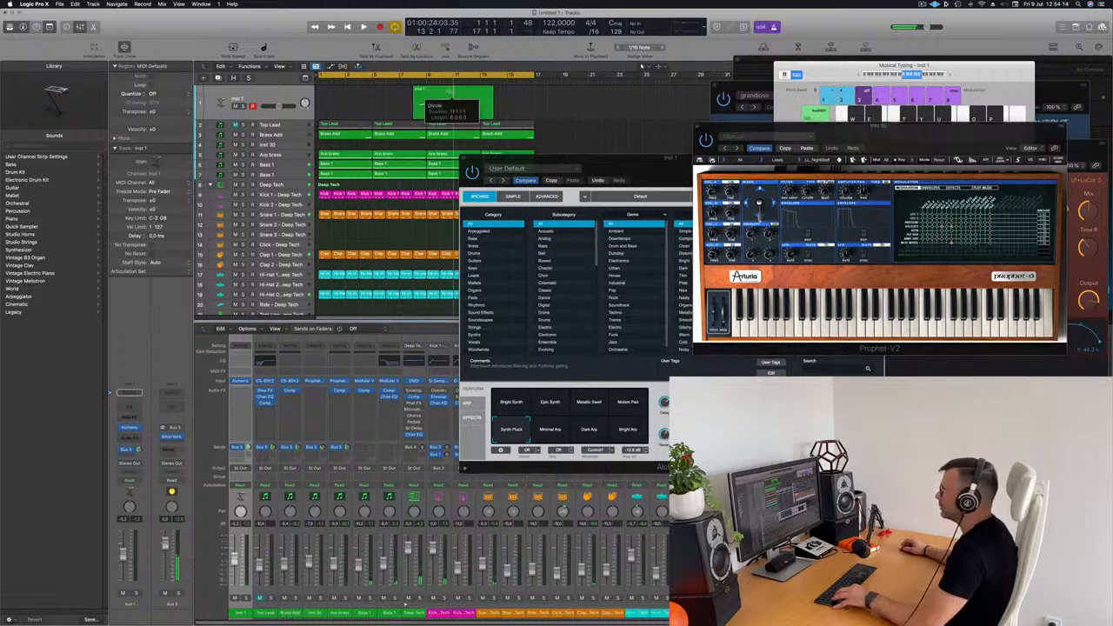
pyautogui.moveTo(452, 92); pyautogui.dragTo(324, 96)
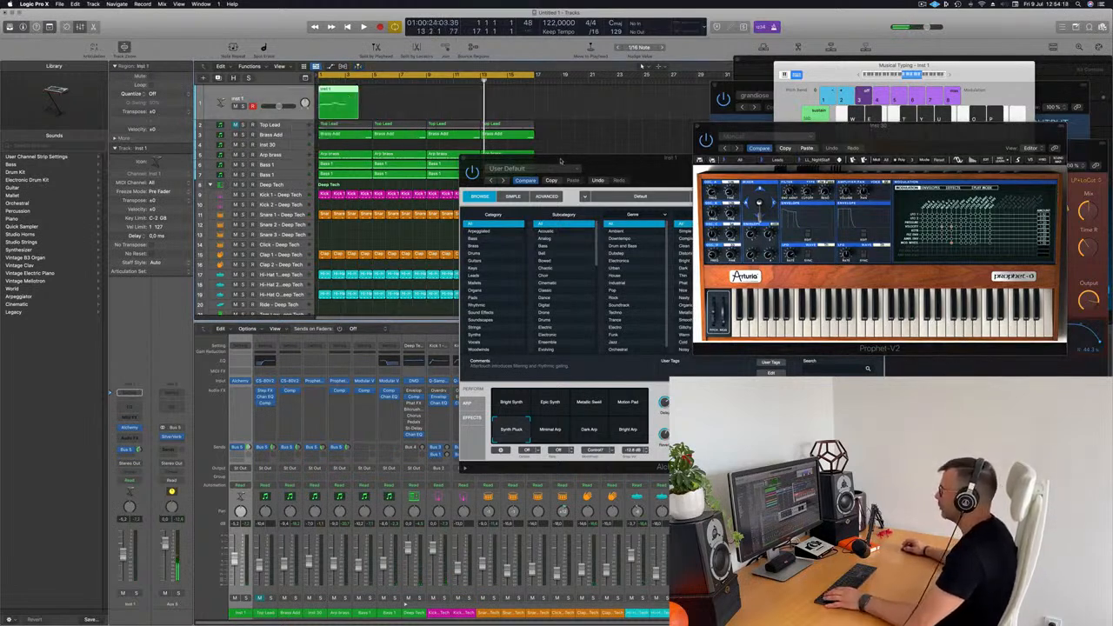
# - Move Alchemy clear of the arrangement, play from the beginning and open the Inst 1 region in the Piano Roll
pyautogui.moveTo(561, 161); pyautogui.dragTo(734, 158)
pyautogui.press('Return')
pyautogui.press('space')
pyautogui.press('p')
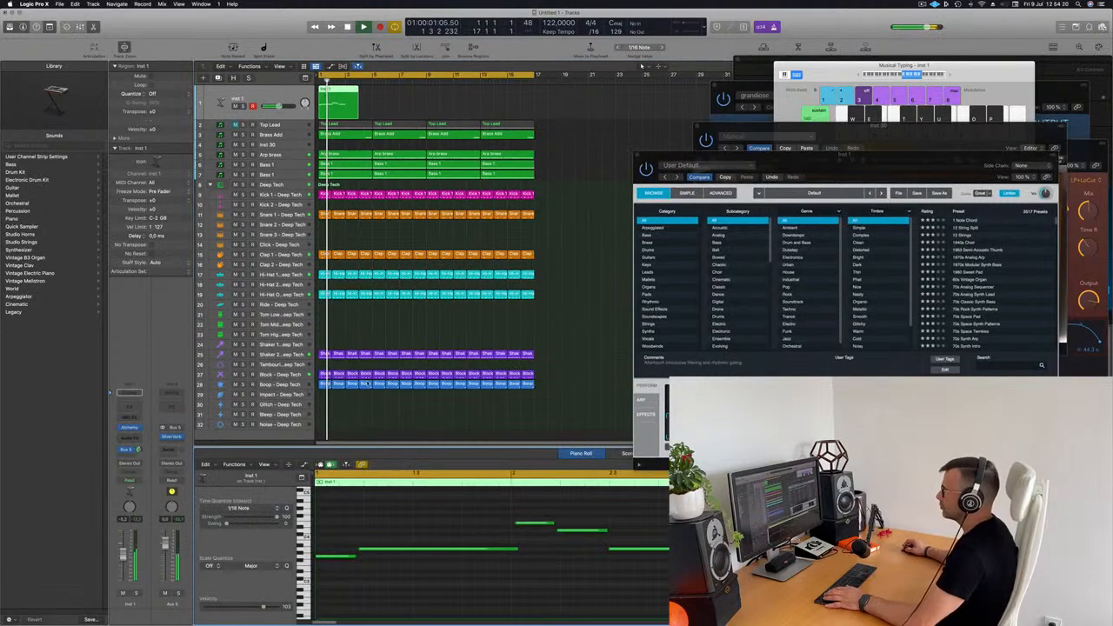
# - Align the long note and the two high notes of the Inst 1 melody with the grid, and play the result
pyautogui.click(452, 549)
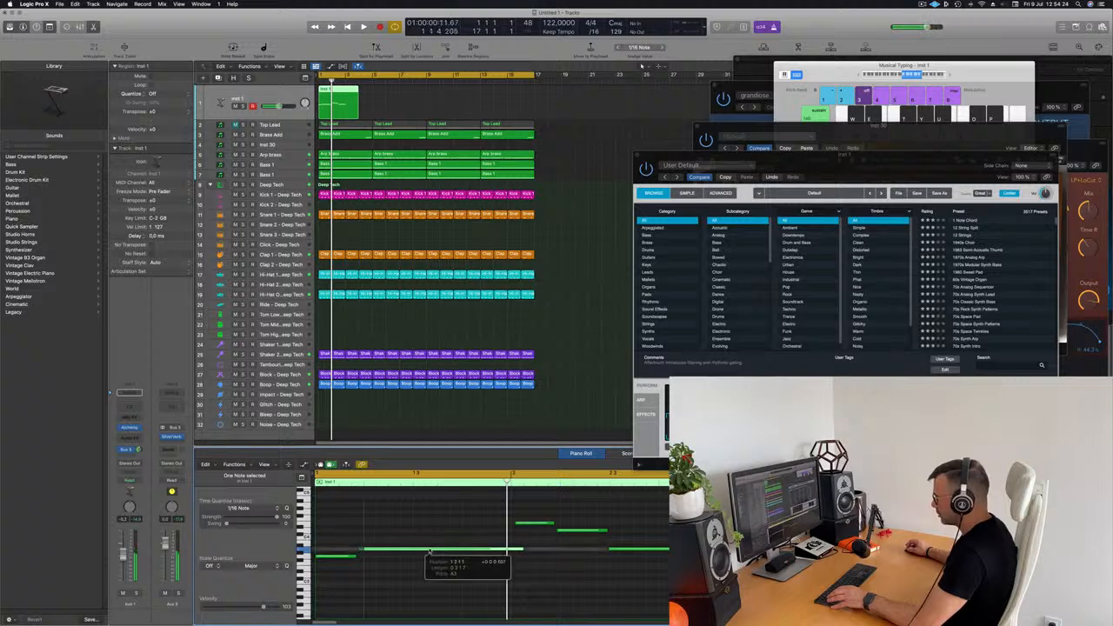
pyautogui.moveTo(520, 508); pyautogui.dragTo(586, 531)
pyautogui.click(582, 532)
pyautogui.press('space')
pyautogui.press('super+a')
pyautogui.click(404, 526)
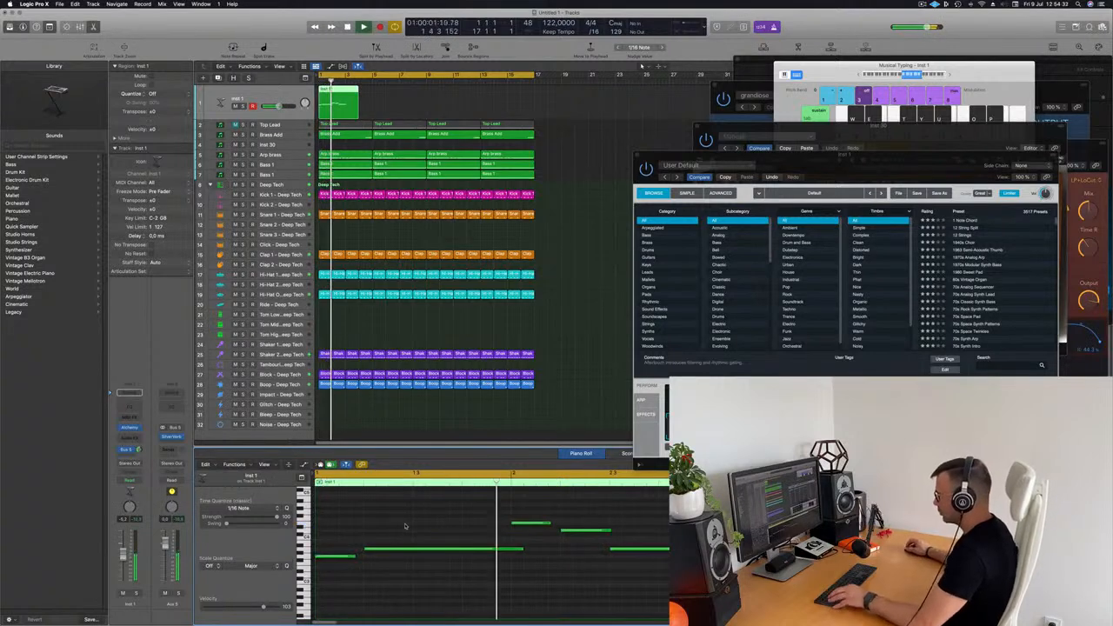
# - Copy the Inst 1 melody region to bars 5, 9 and 13
pyautogui.scroll(-2, 450, 529)
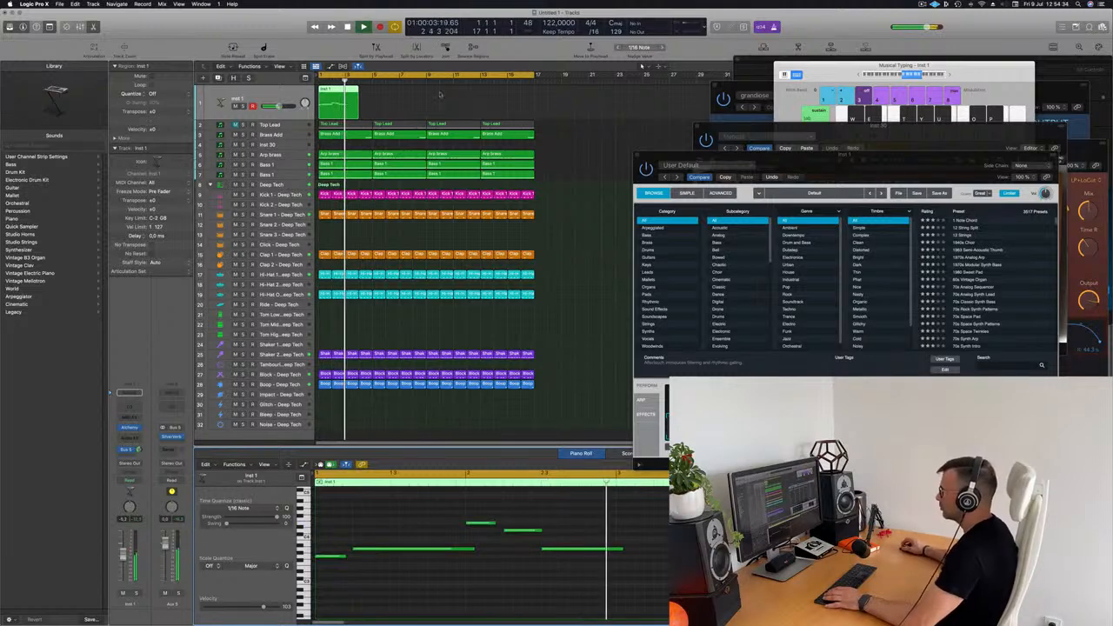
pyautogui.moveTo(339, 103); pyautogui.dragTo(500, 102)
pyautogui.click(349, 103)
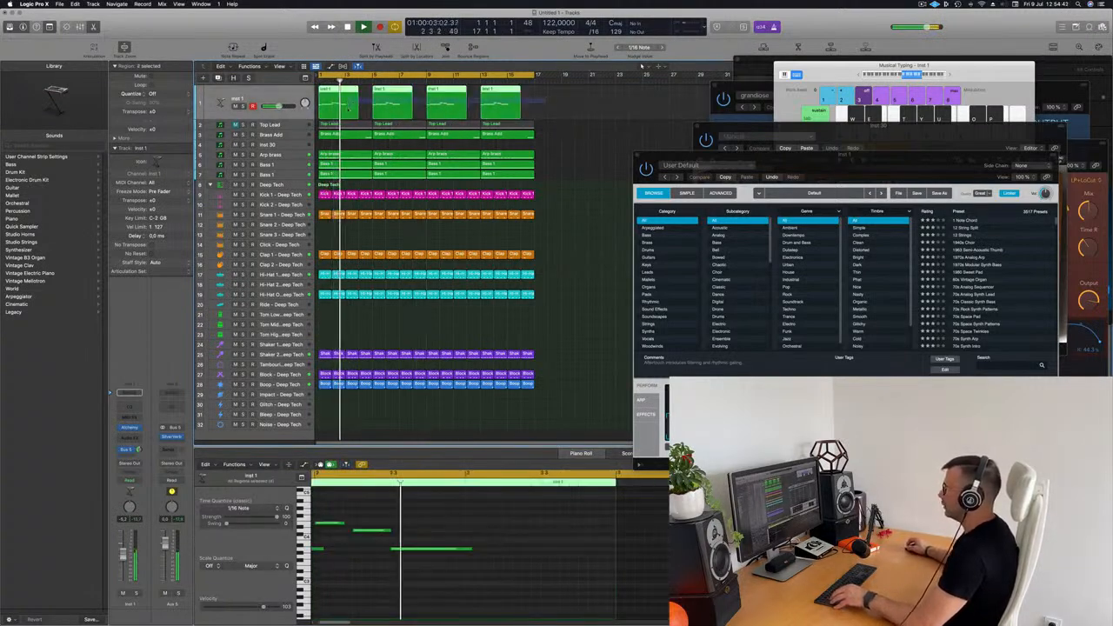
# - Try the notes of all four Inst 1 regions an octave lower and restore their original octave
pyautogui.click(510, 561)
pyautogui.press('super+a')
pyautogui.hotkey('alt', 'shift', 'Down')
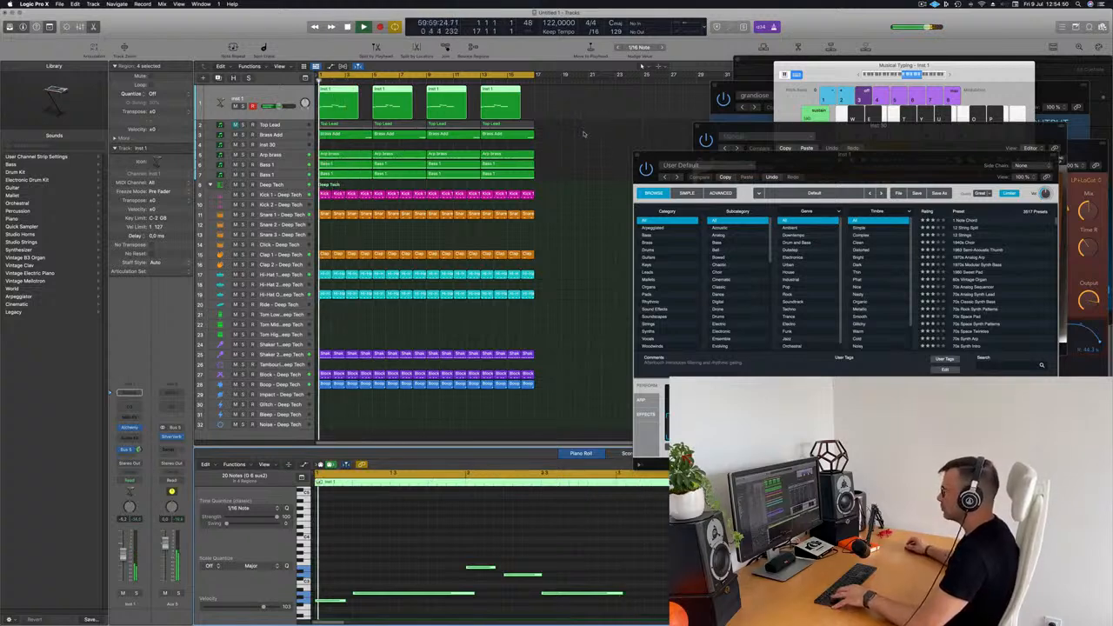
pyautogui.hotkey('alt', 'shift', 'Up')
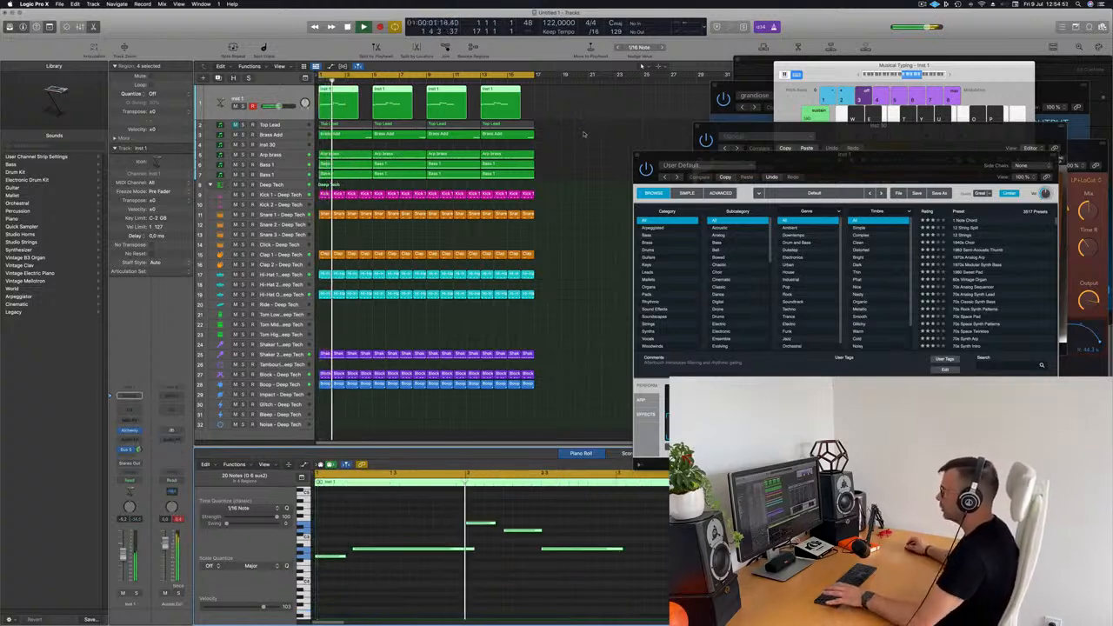
# - Adjust Inst 1's volume fader and deselect its regions while the arrangement plays
pyautogui.scroll(-3, 584, 136)
pyautogui.click(125, 561)
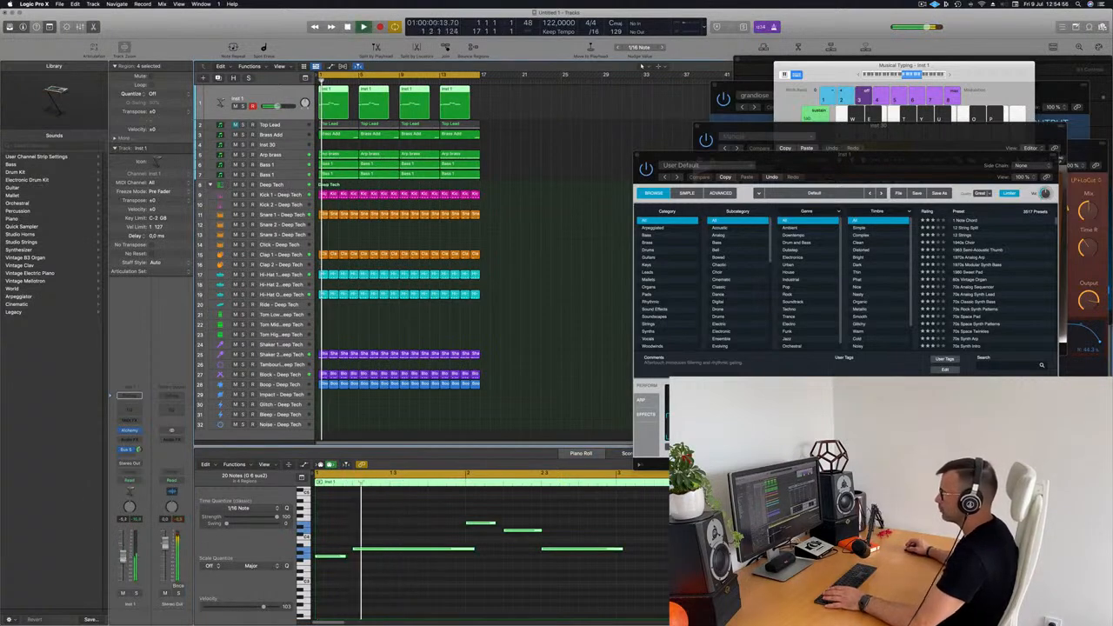
pyautogui.click(524, 224)
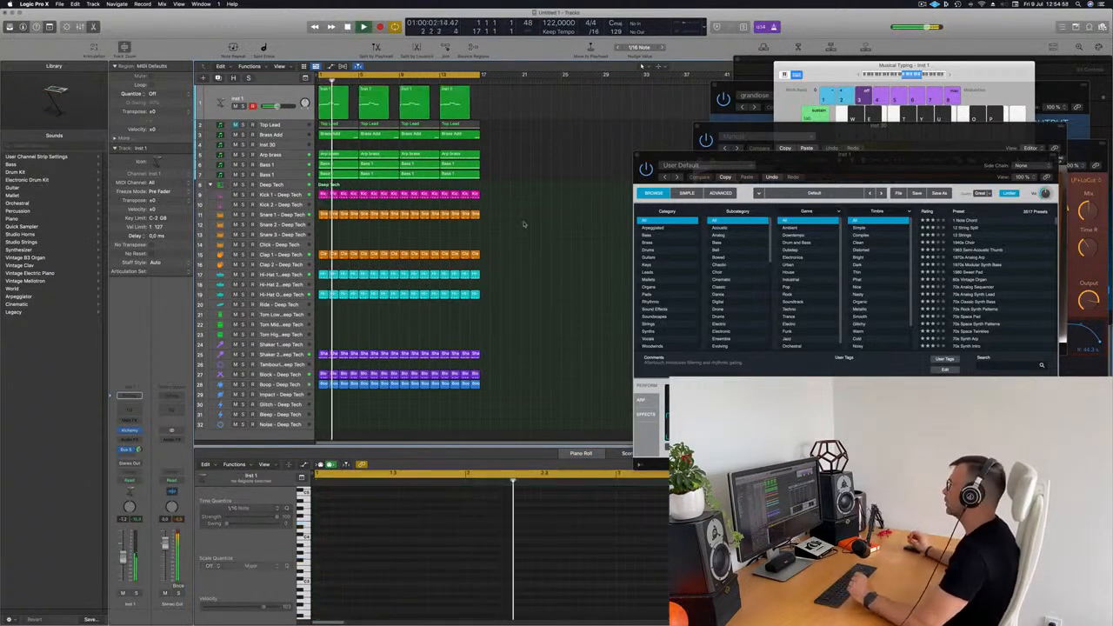